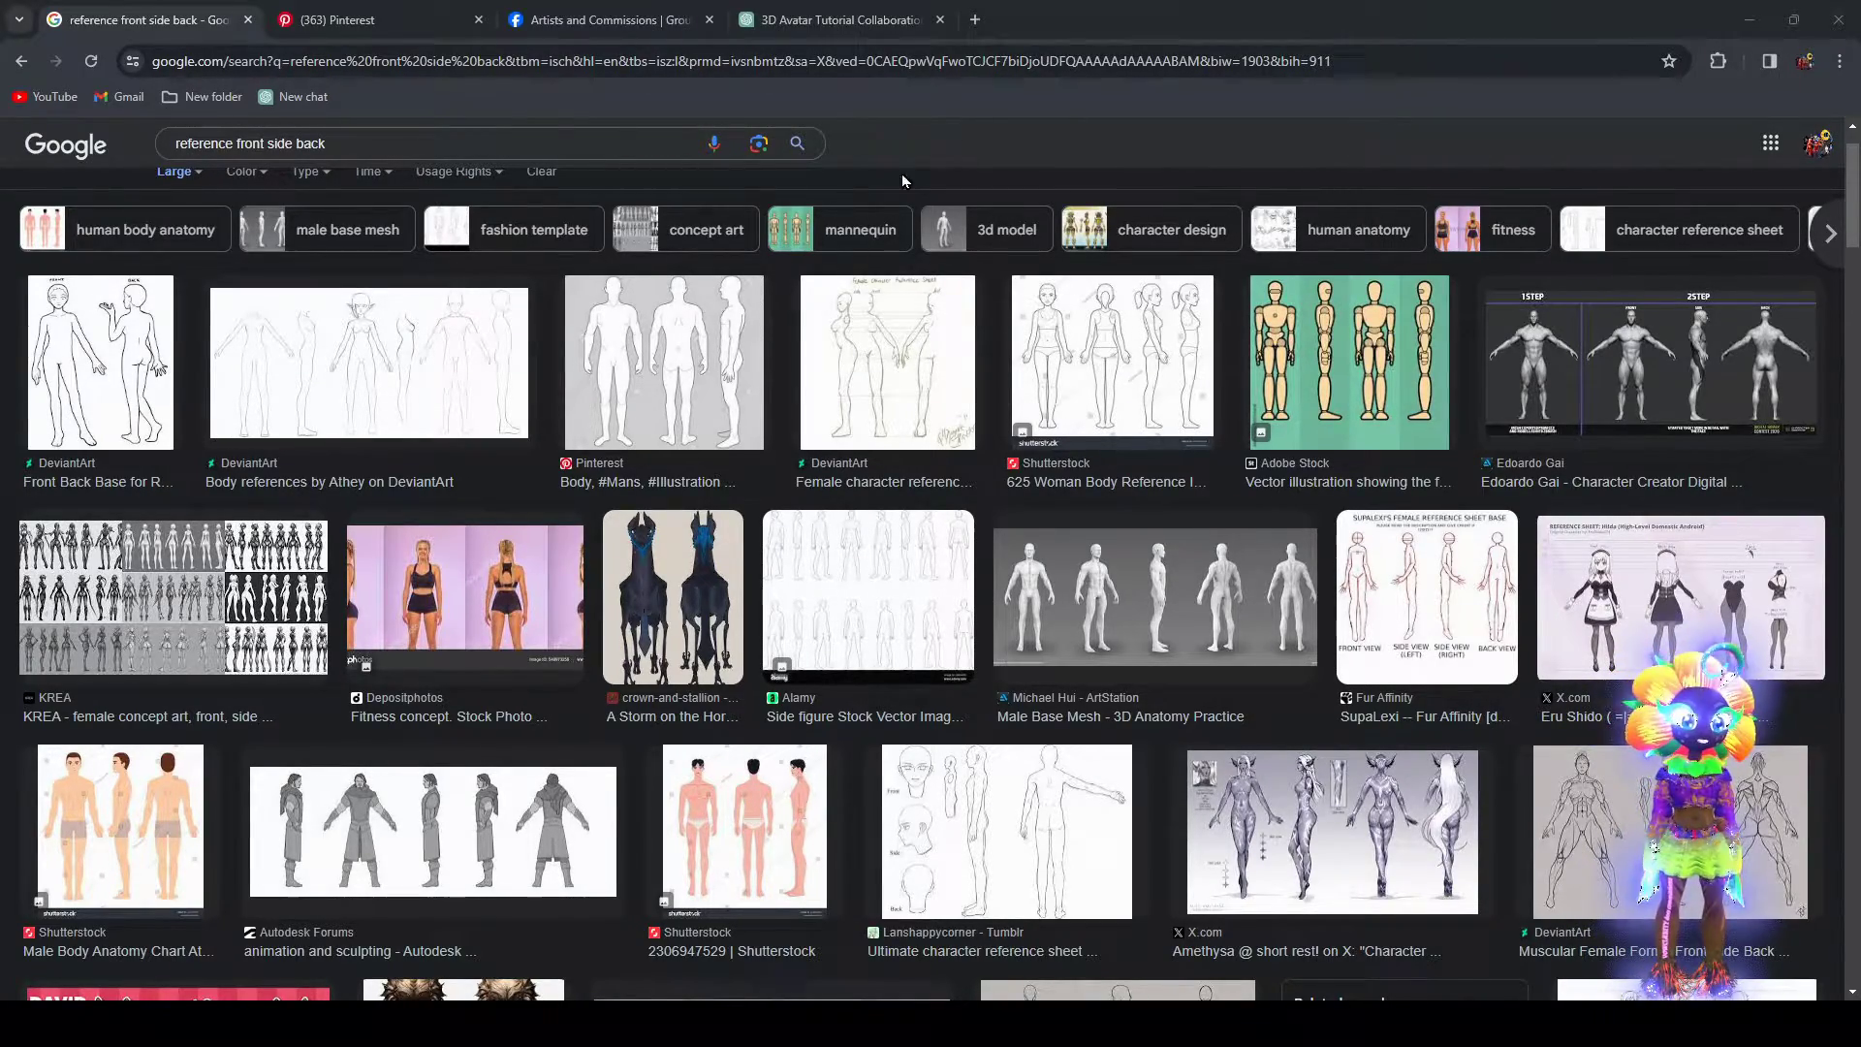
# Check the size options for the "reference front side back" image search, keeping the Large filter
pyautogui.scroll(1, 834, 186)
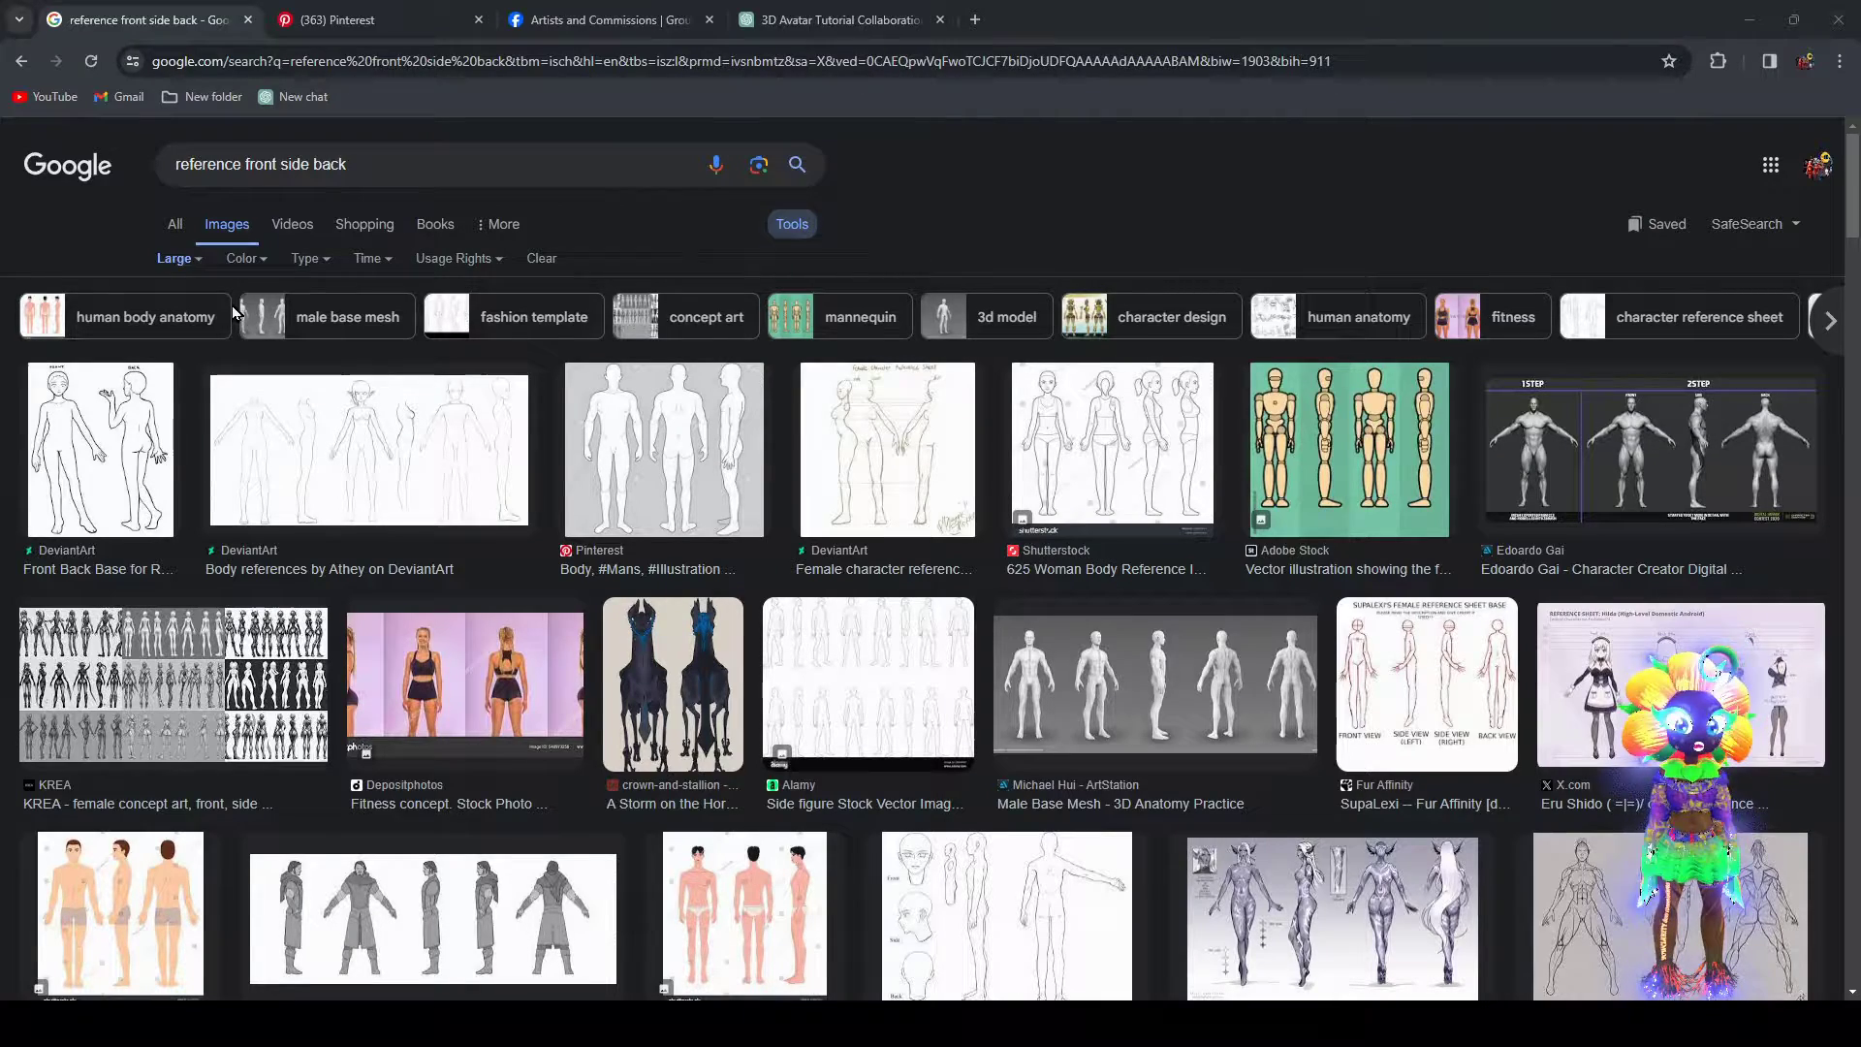
pyautogui.click(171, 258)
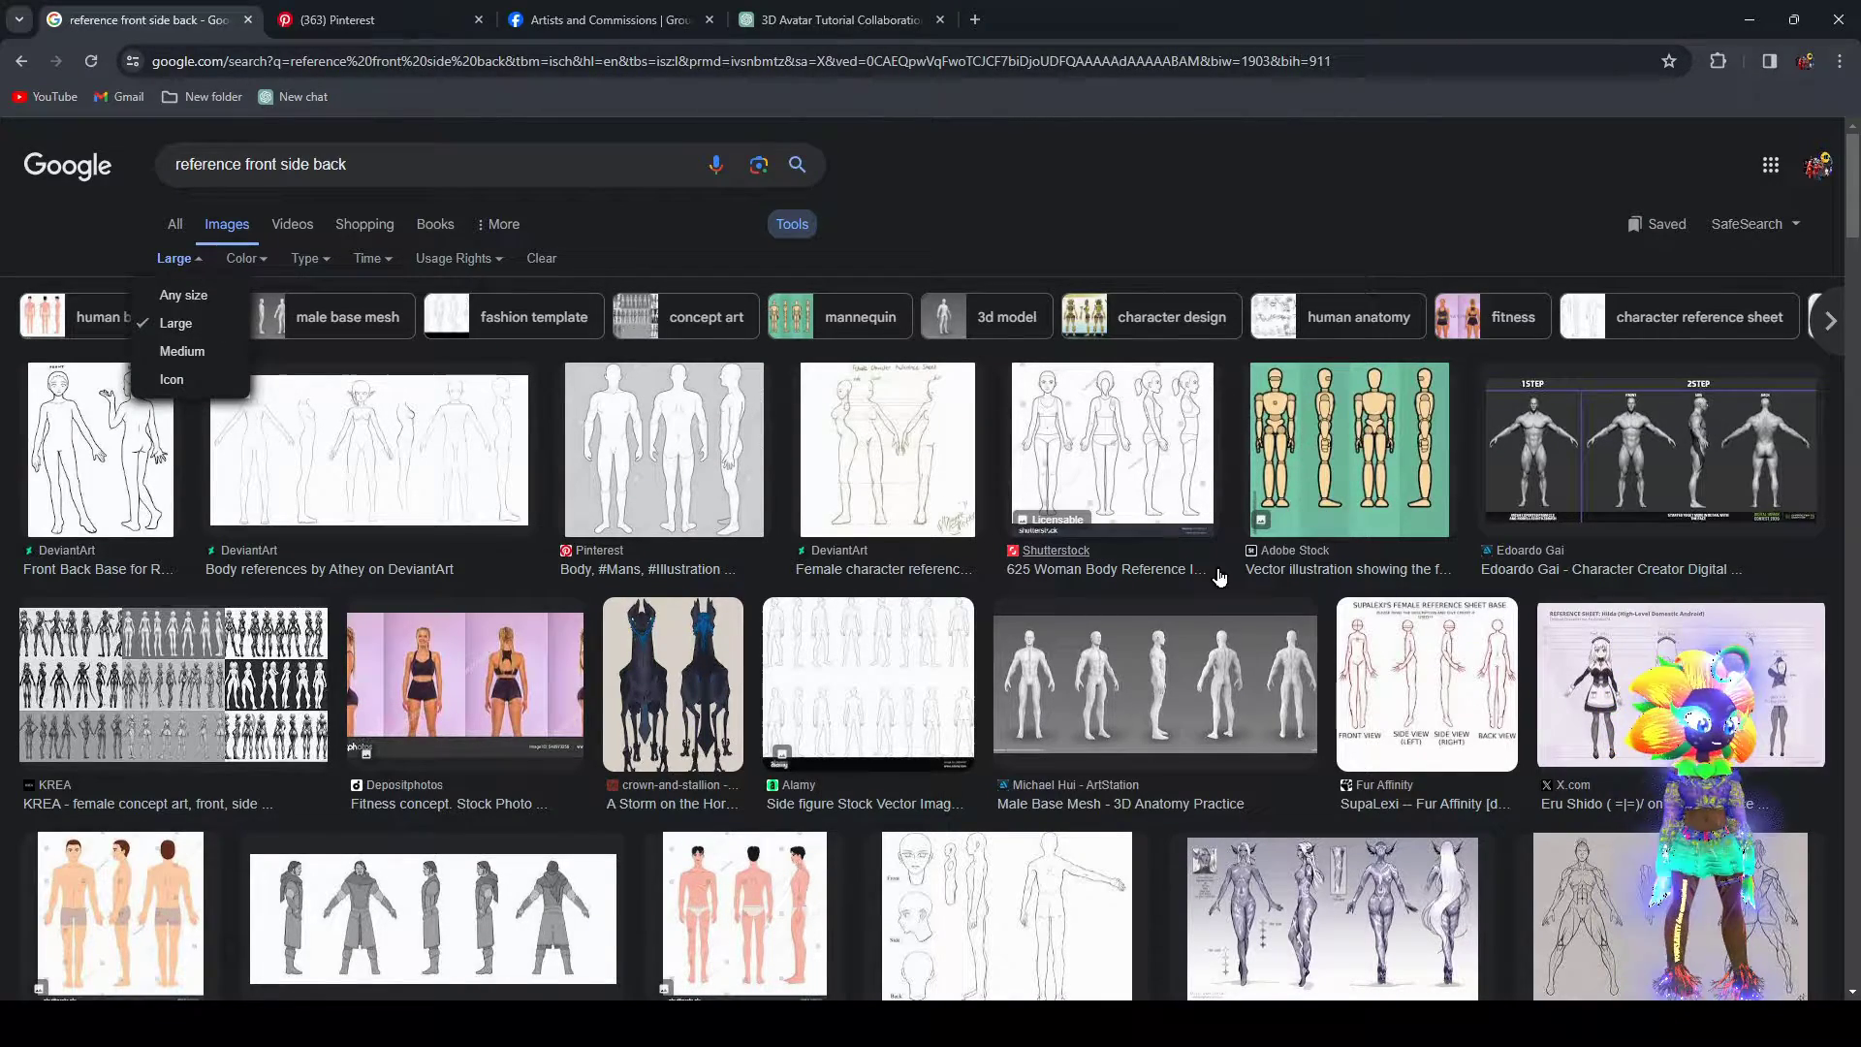
pyautogui.scroll(-2, 682, 720)
pyautogui.scroll(2, 681, 720)
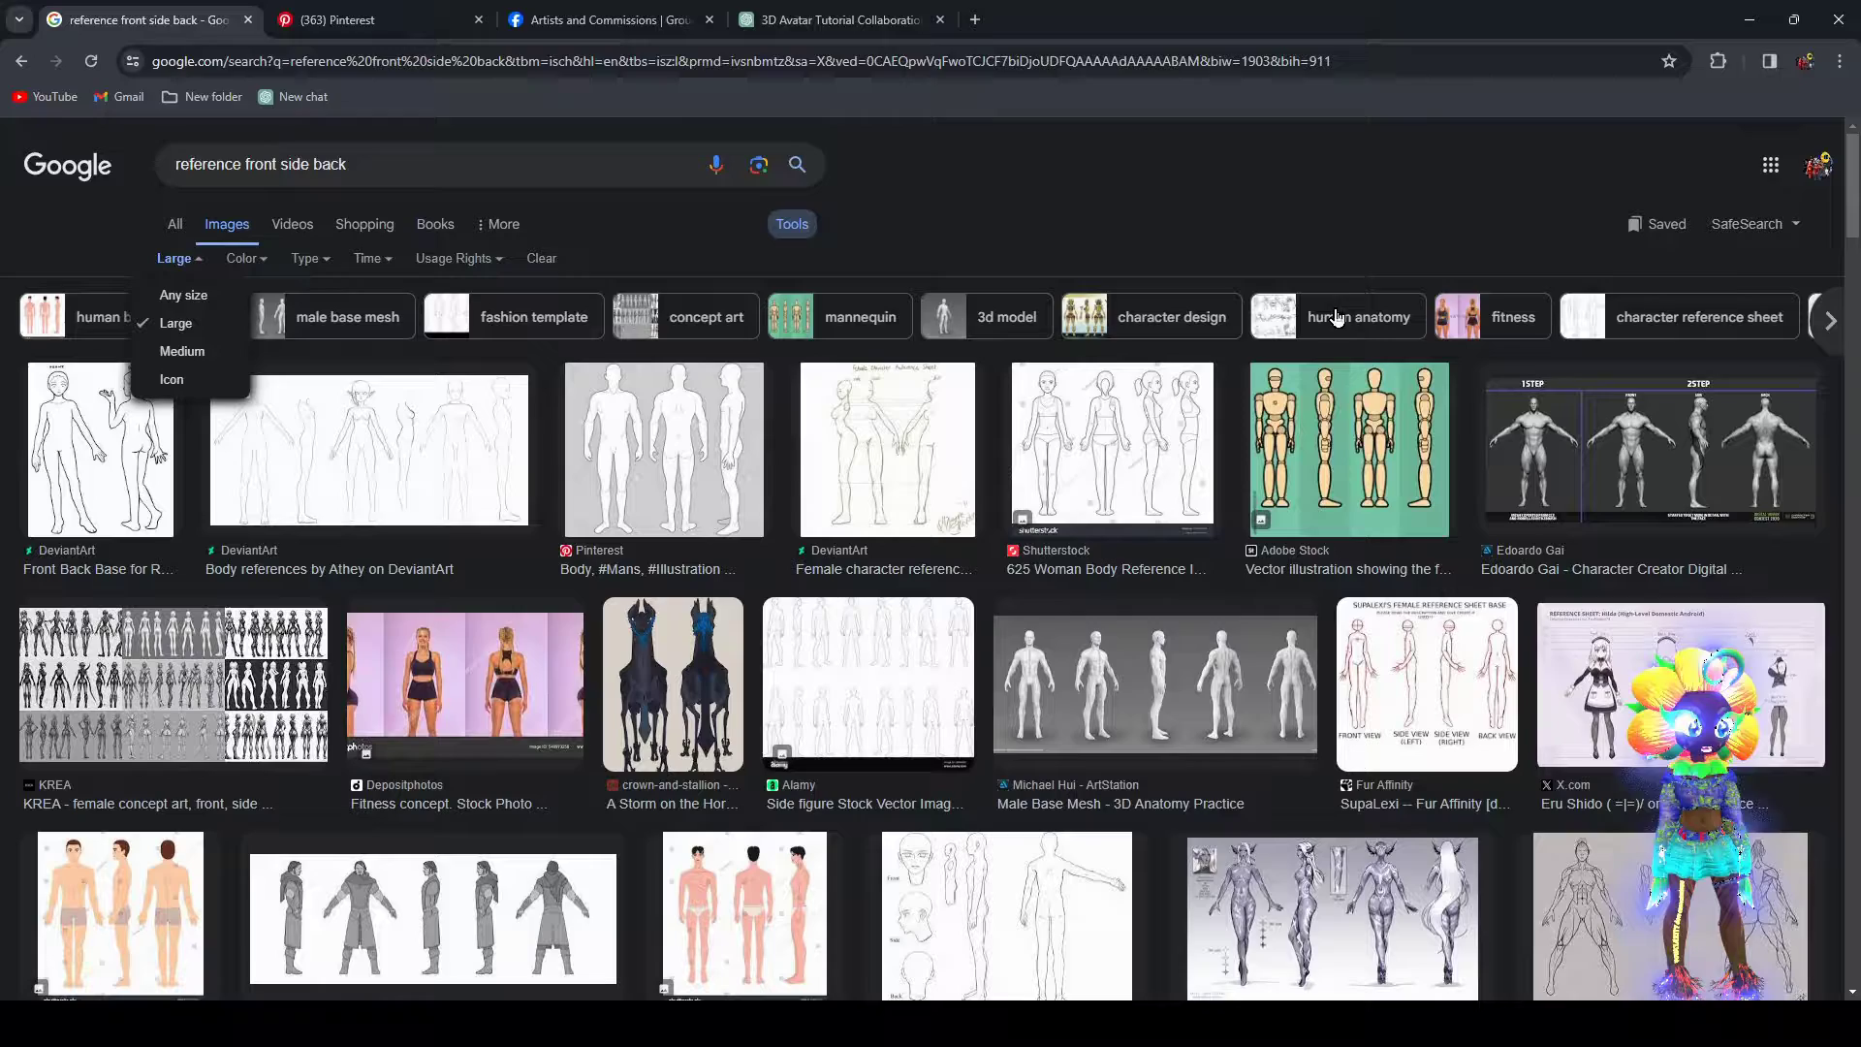
pyautogui.click(1328, 219)
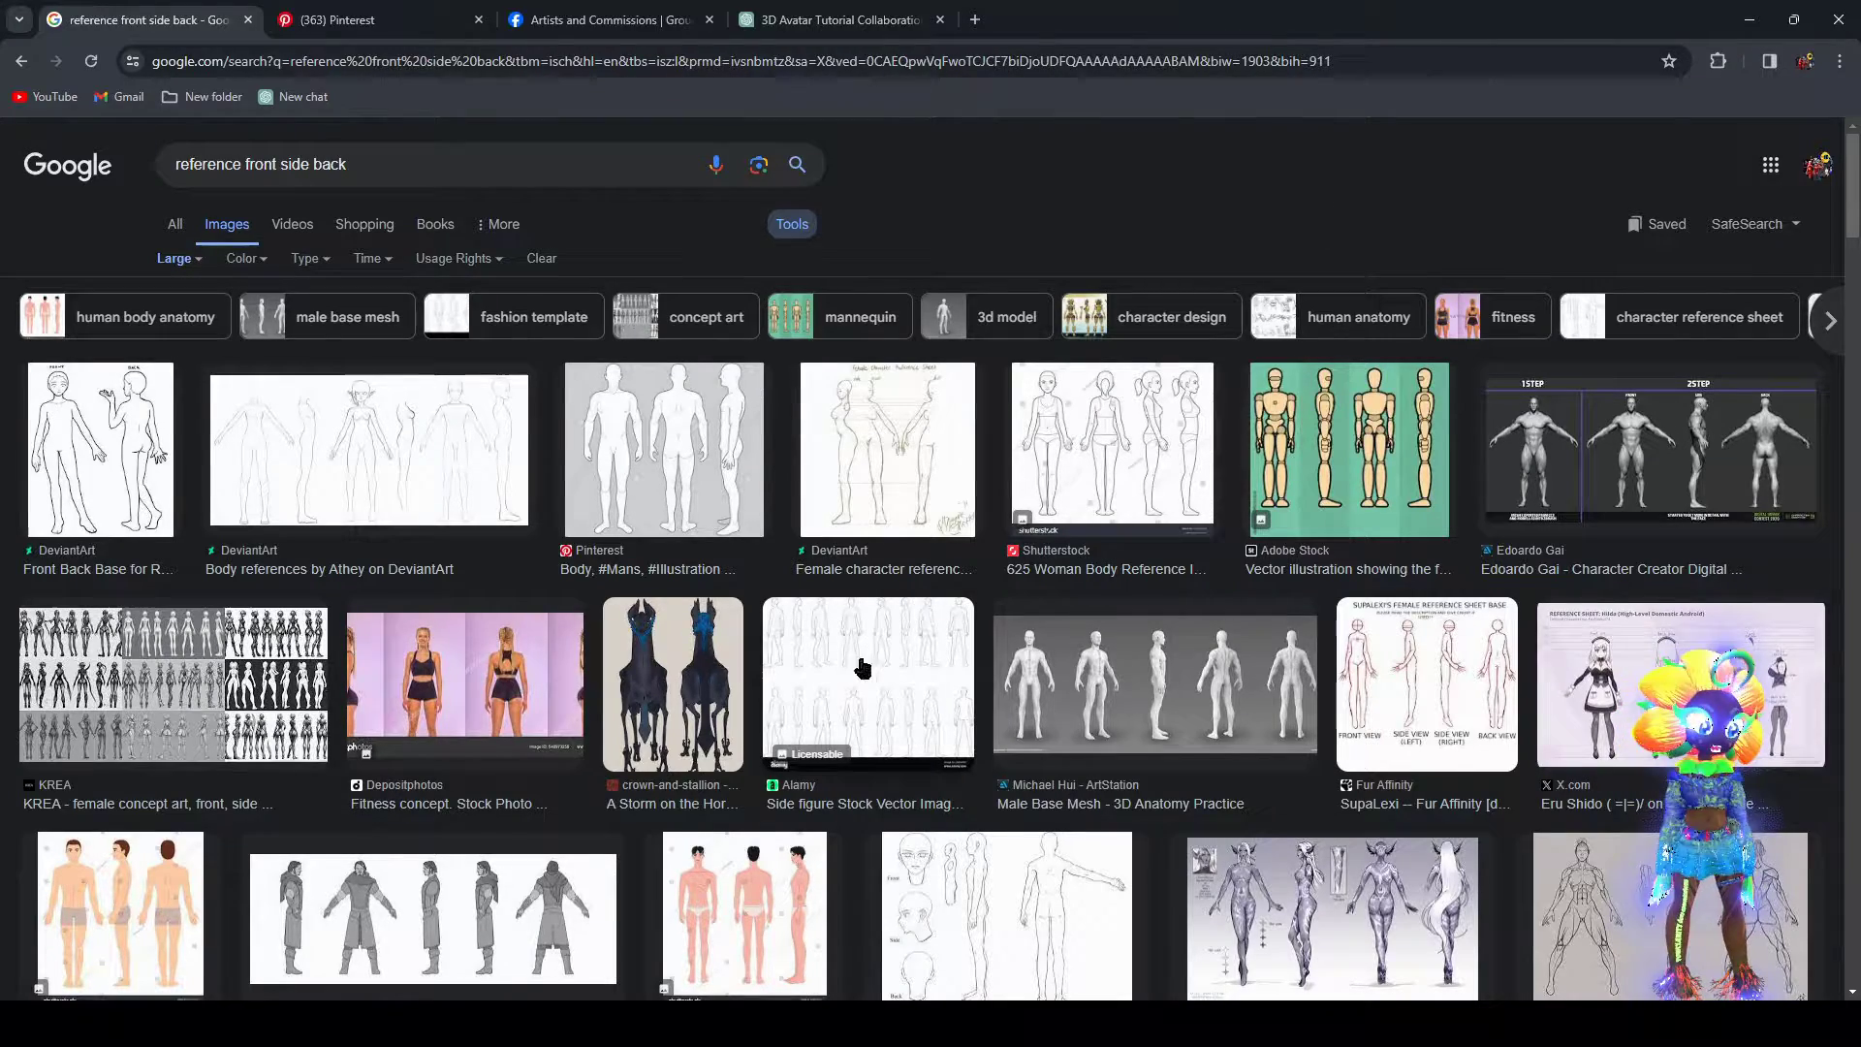
# Preview the female character reference sheet from DeviantArt and a related Female Reference 3 sheet among the image results
pyautogui.scroll(-2, 955, 744)
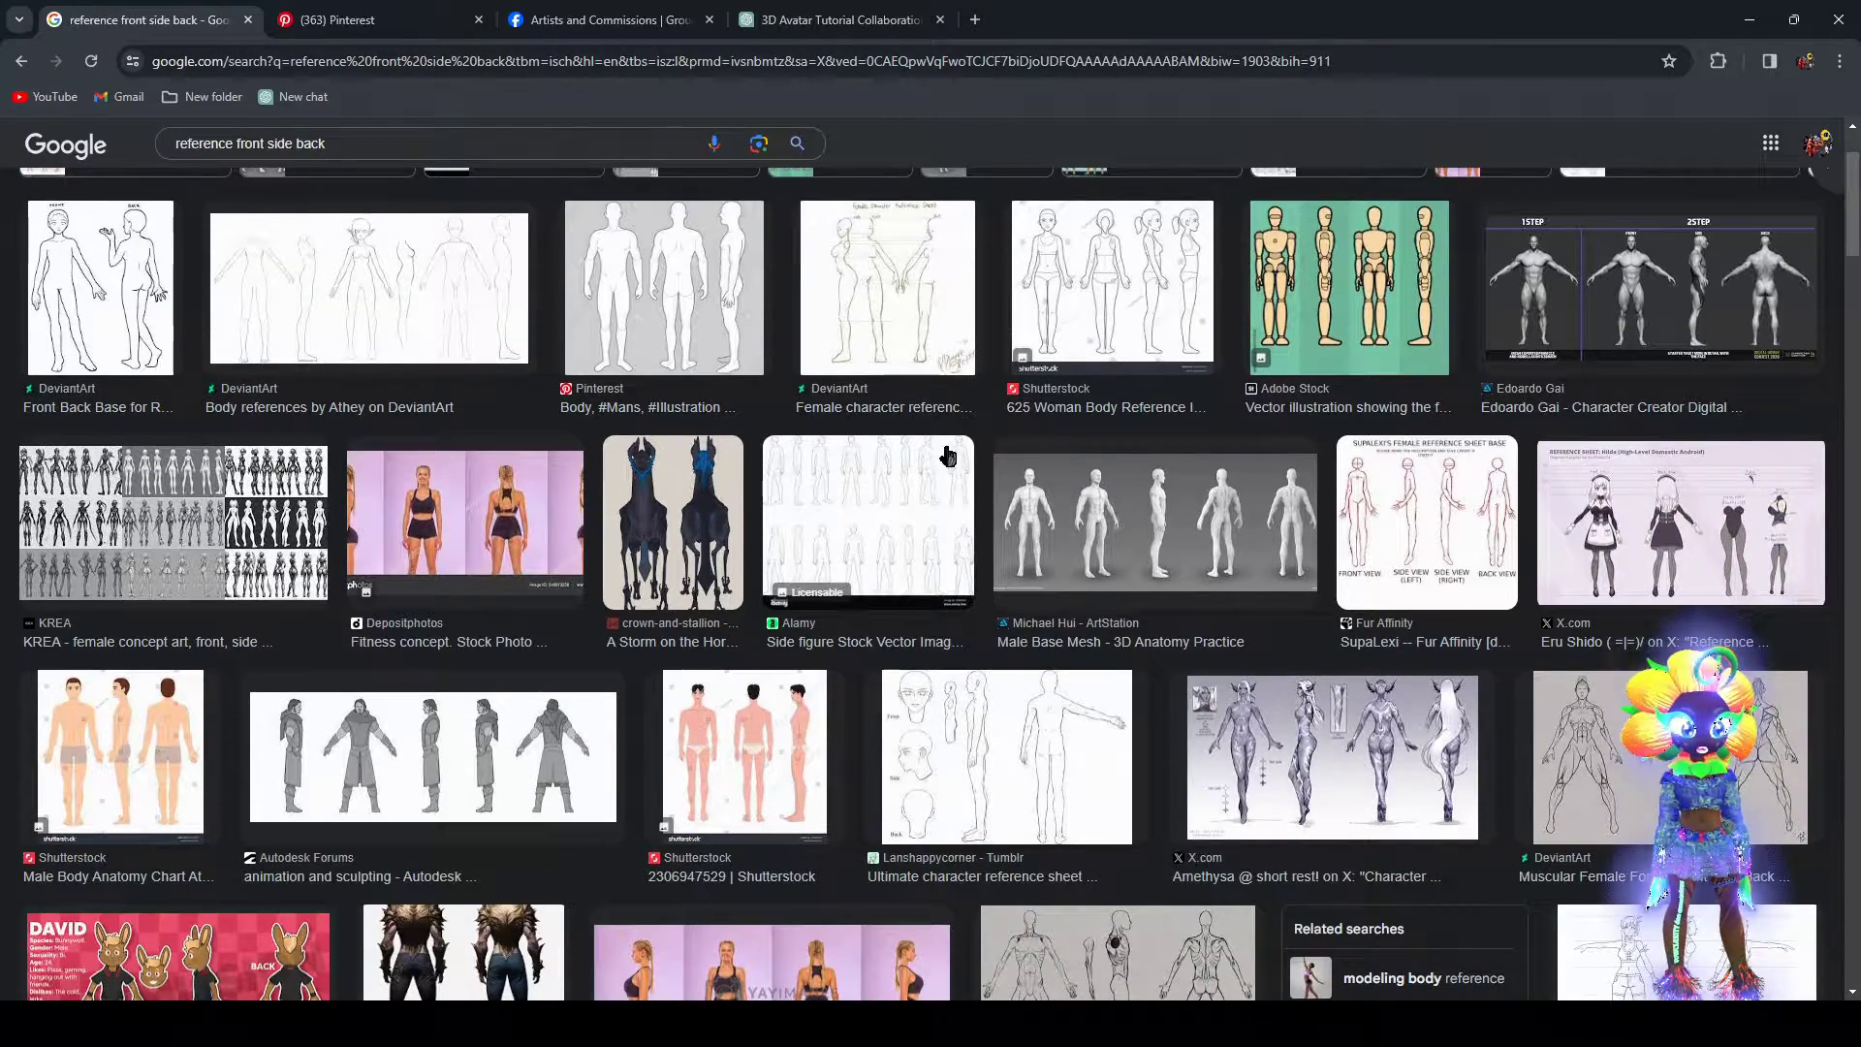
pyautogui.click(889, 298)
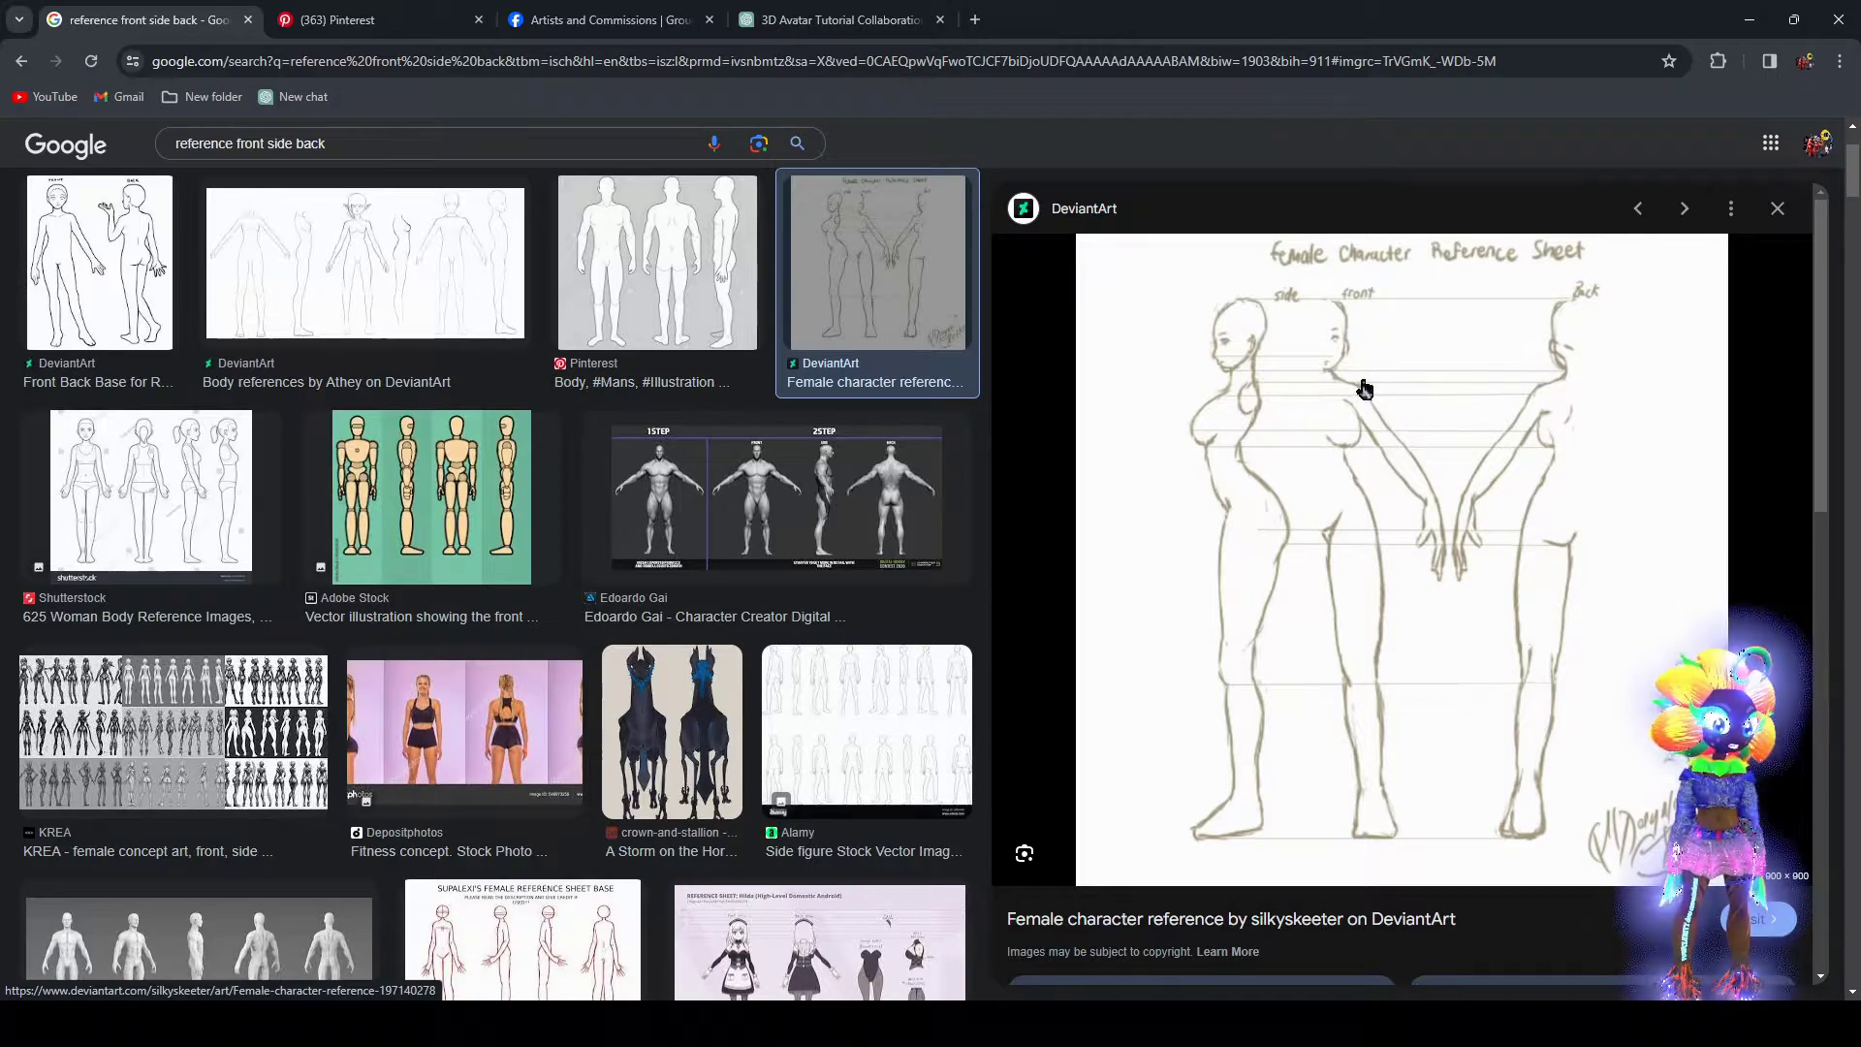
pyautogui.scroll(-5, 1301, 545)
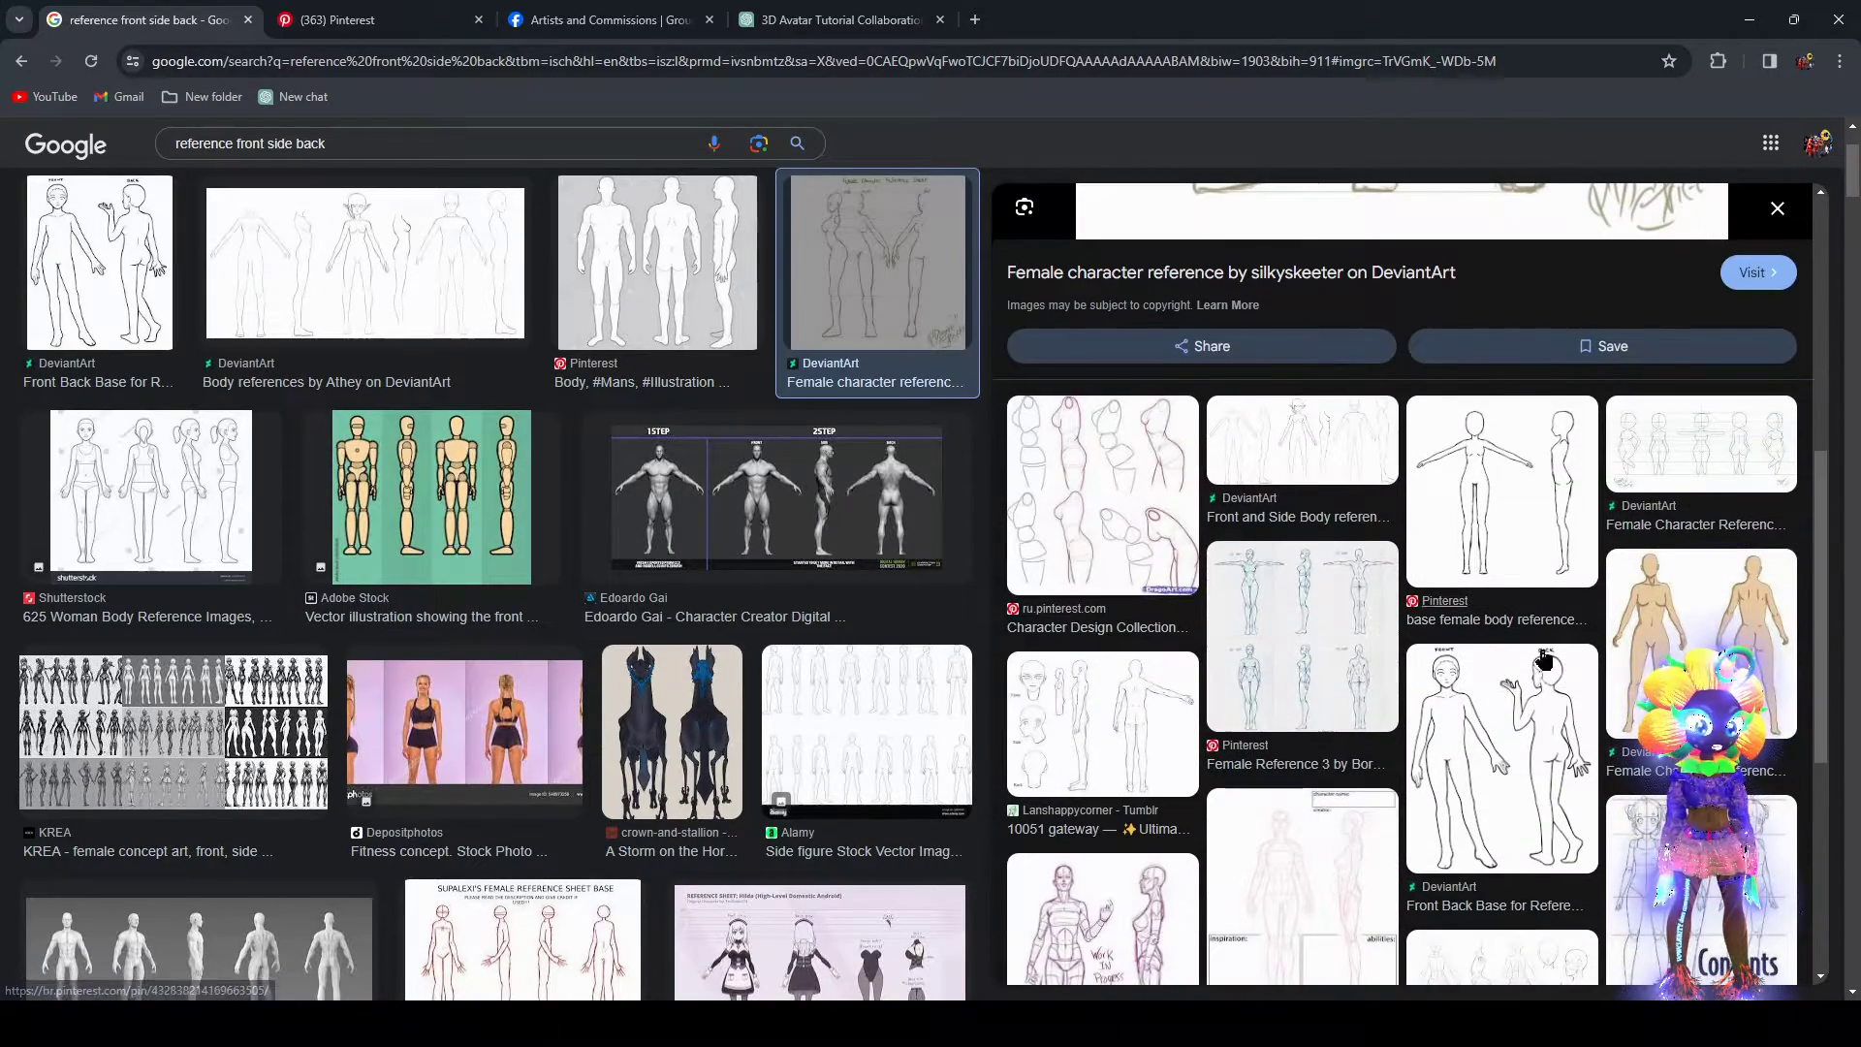
pyautogui.click(1340, 616)
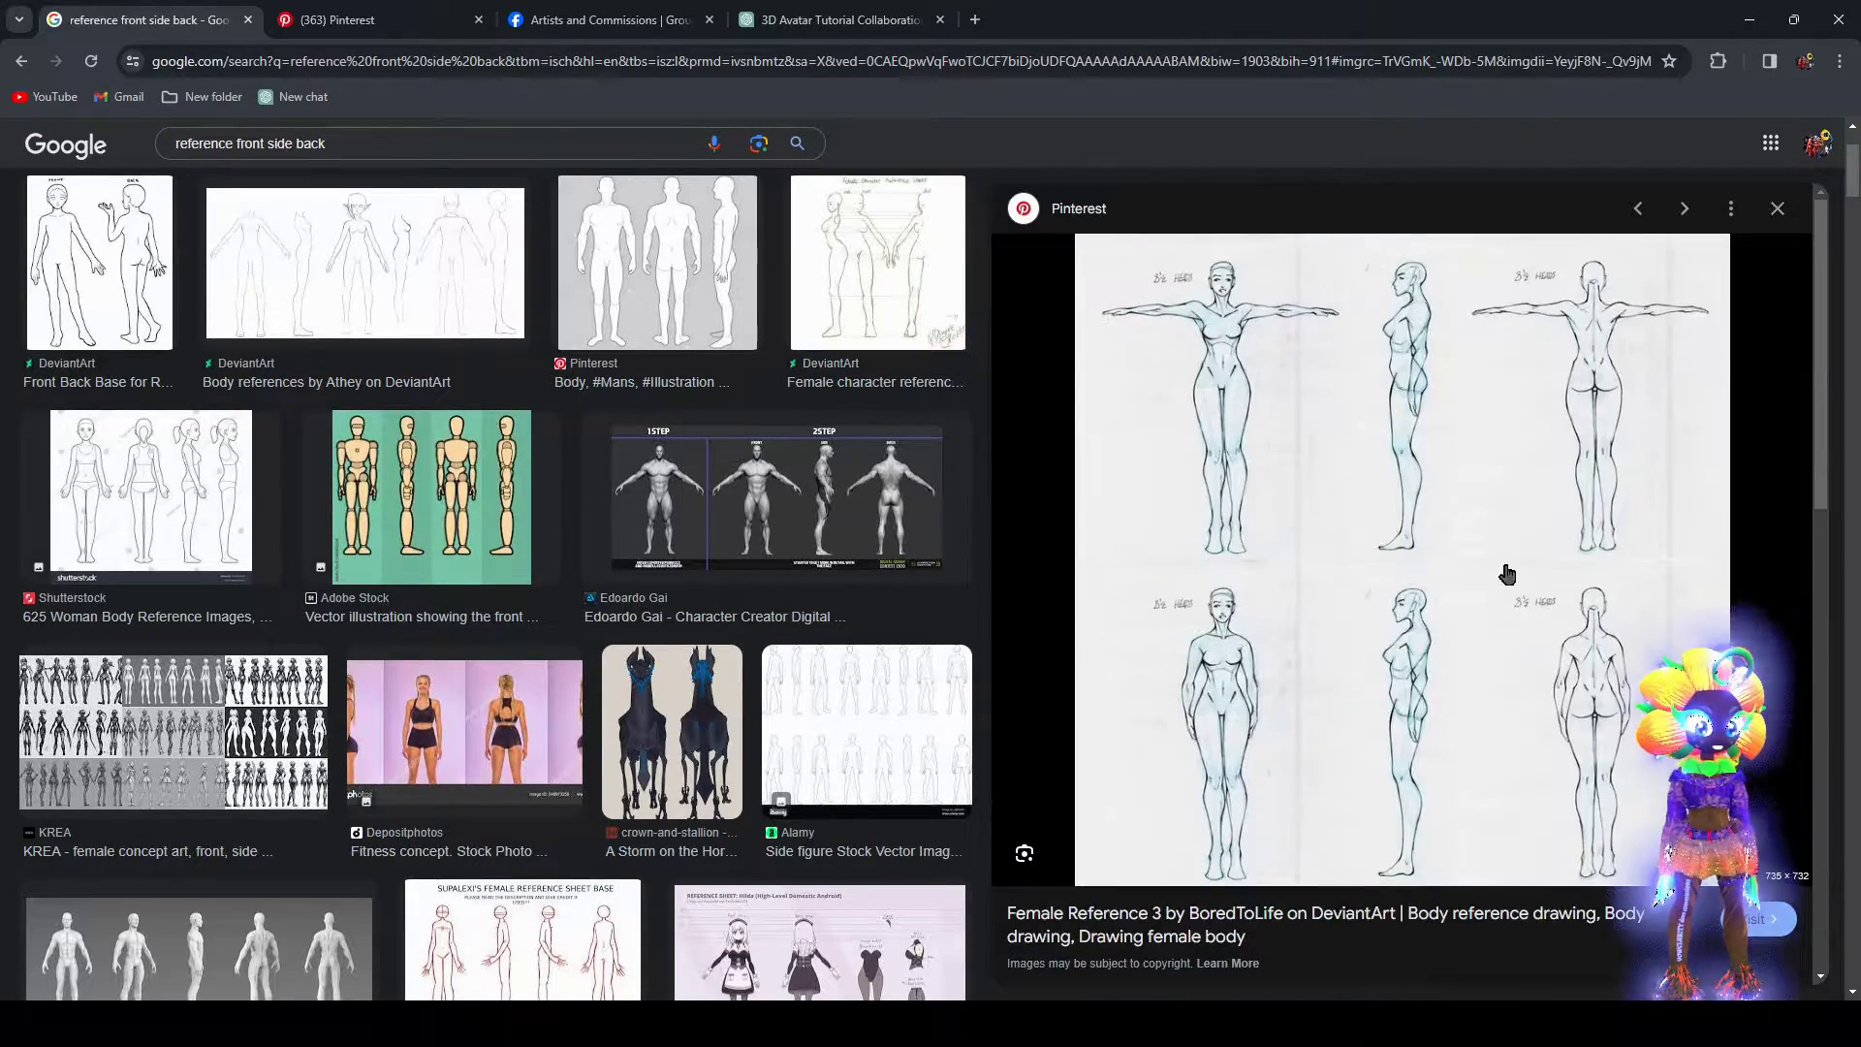
pyautogui.click(1777, 209)
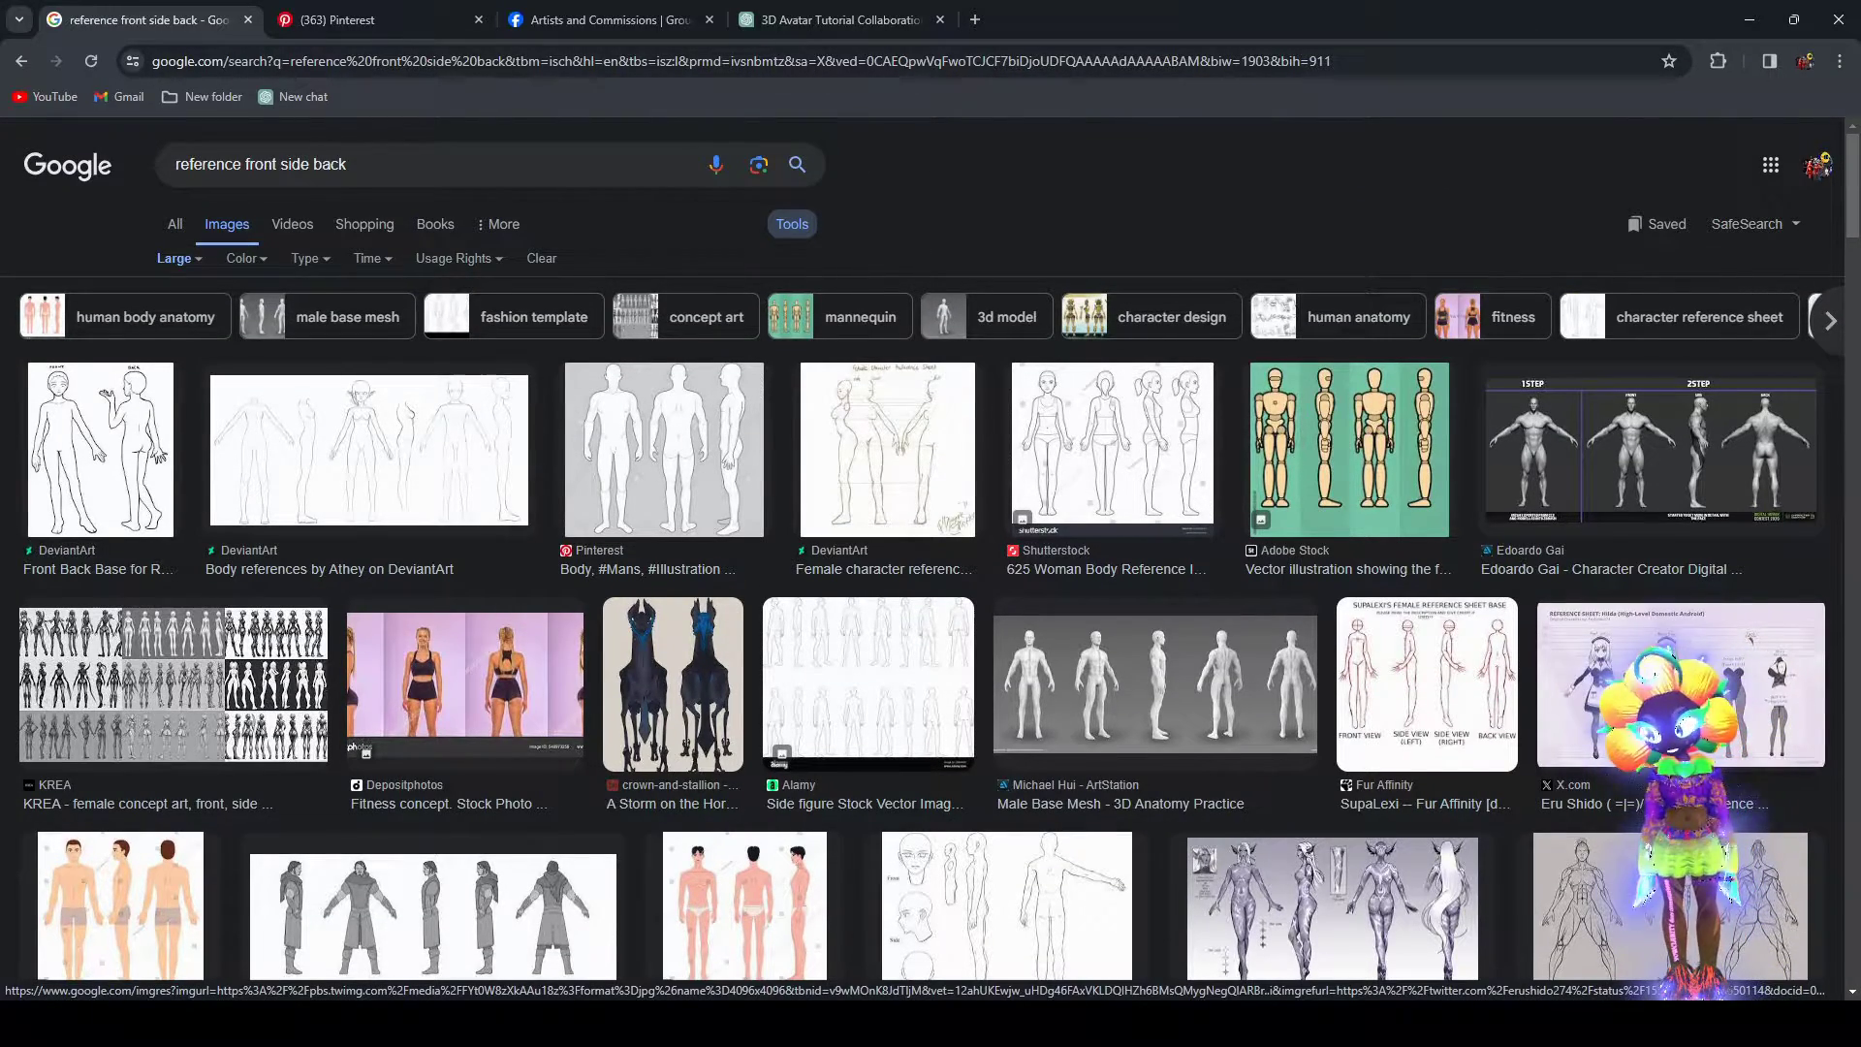
# Preview the Hilda reference sheet from X.com and two related PixAI character sheets with multiple views
pyautogui.click(1629, 684)
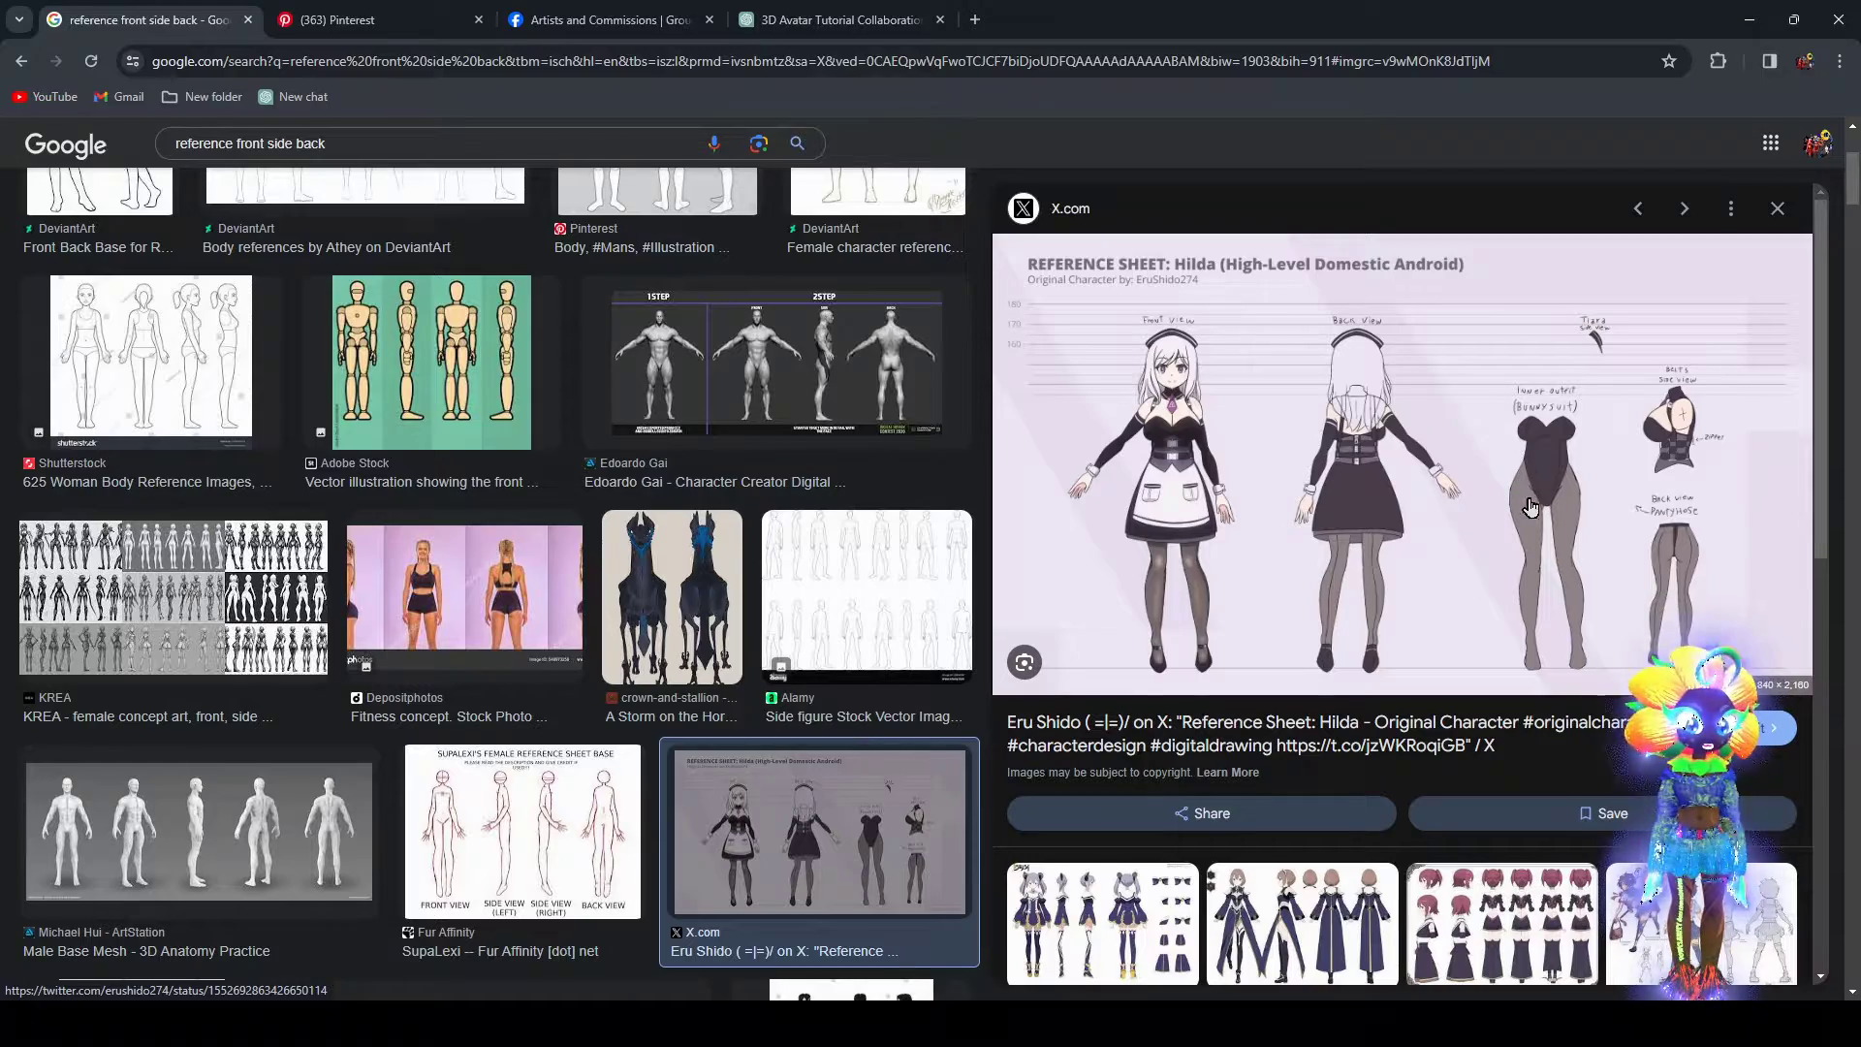
pyautogui.scroll(-2, 1530, 506)
pyautogui.click(1299, 717)
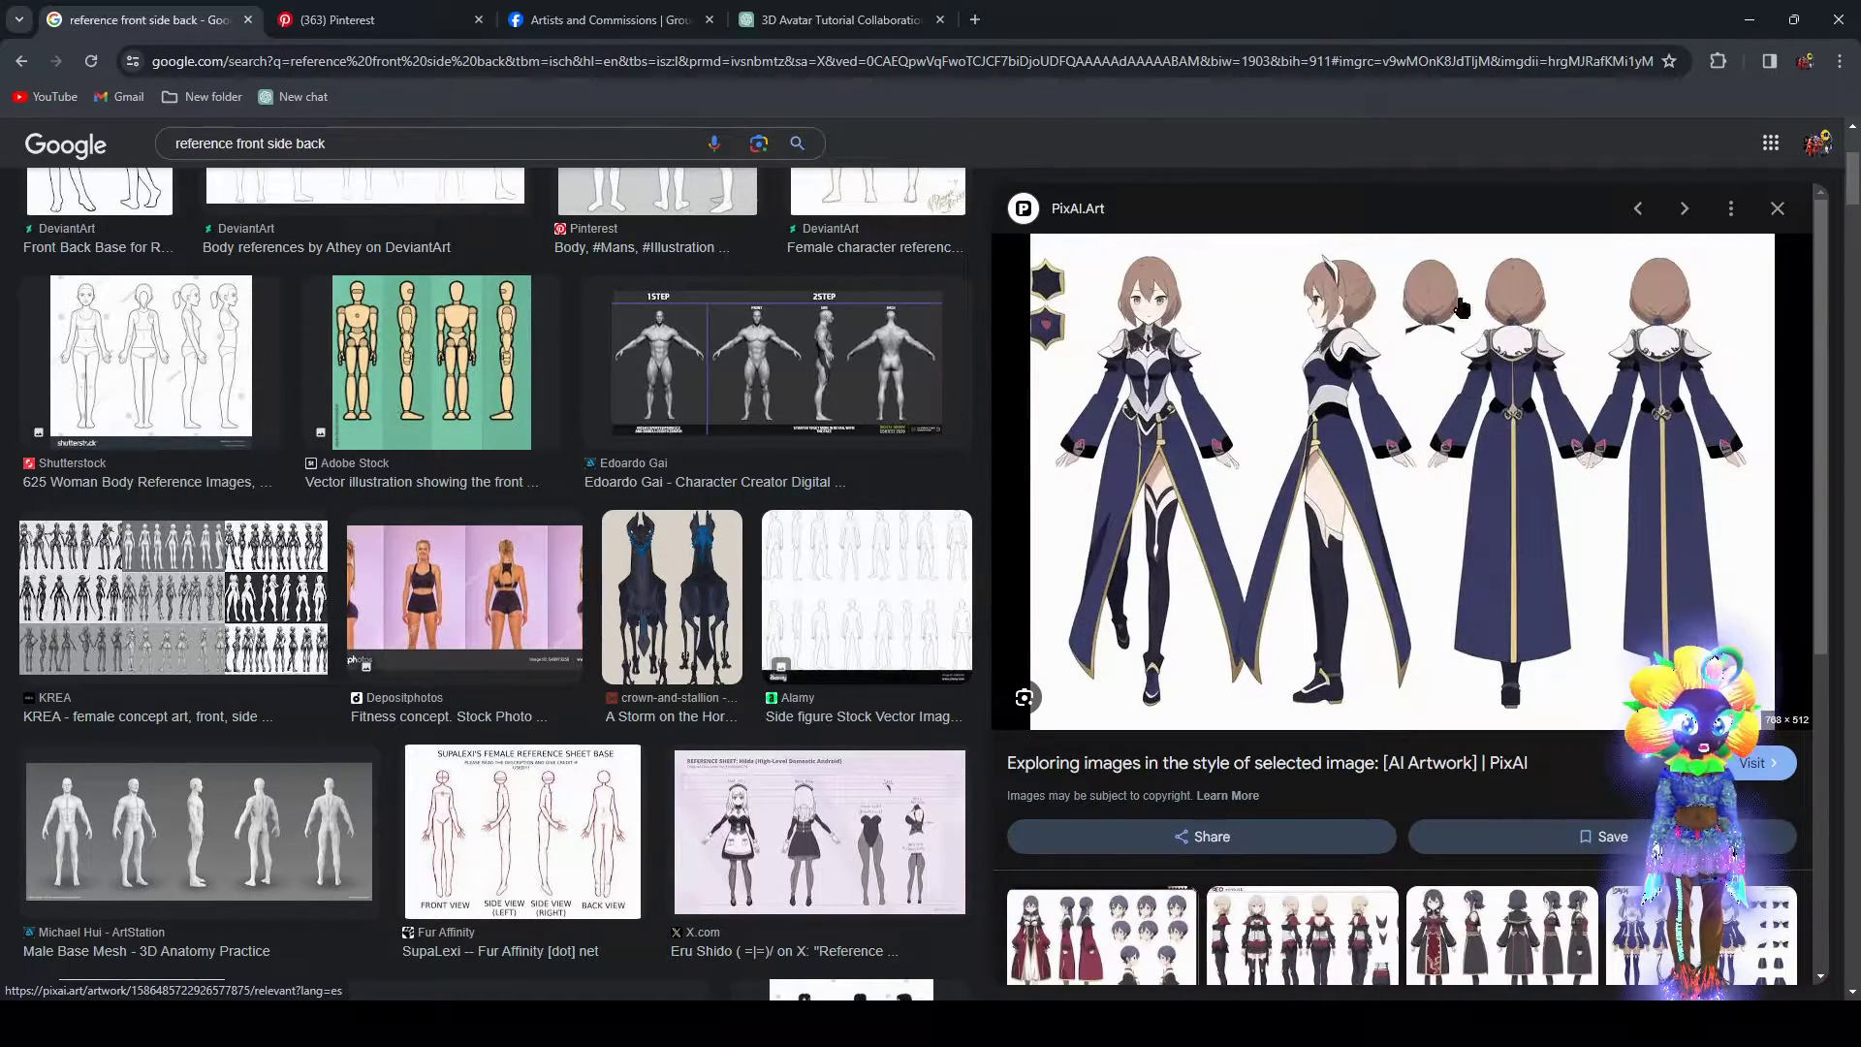
pyautogui.scroll(-5, 1217, 325)
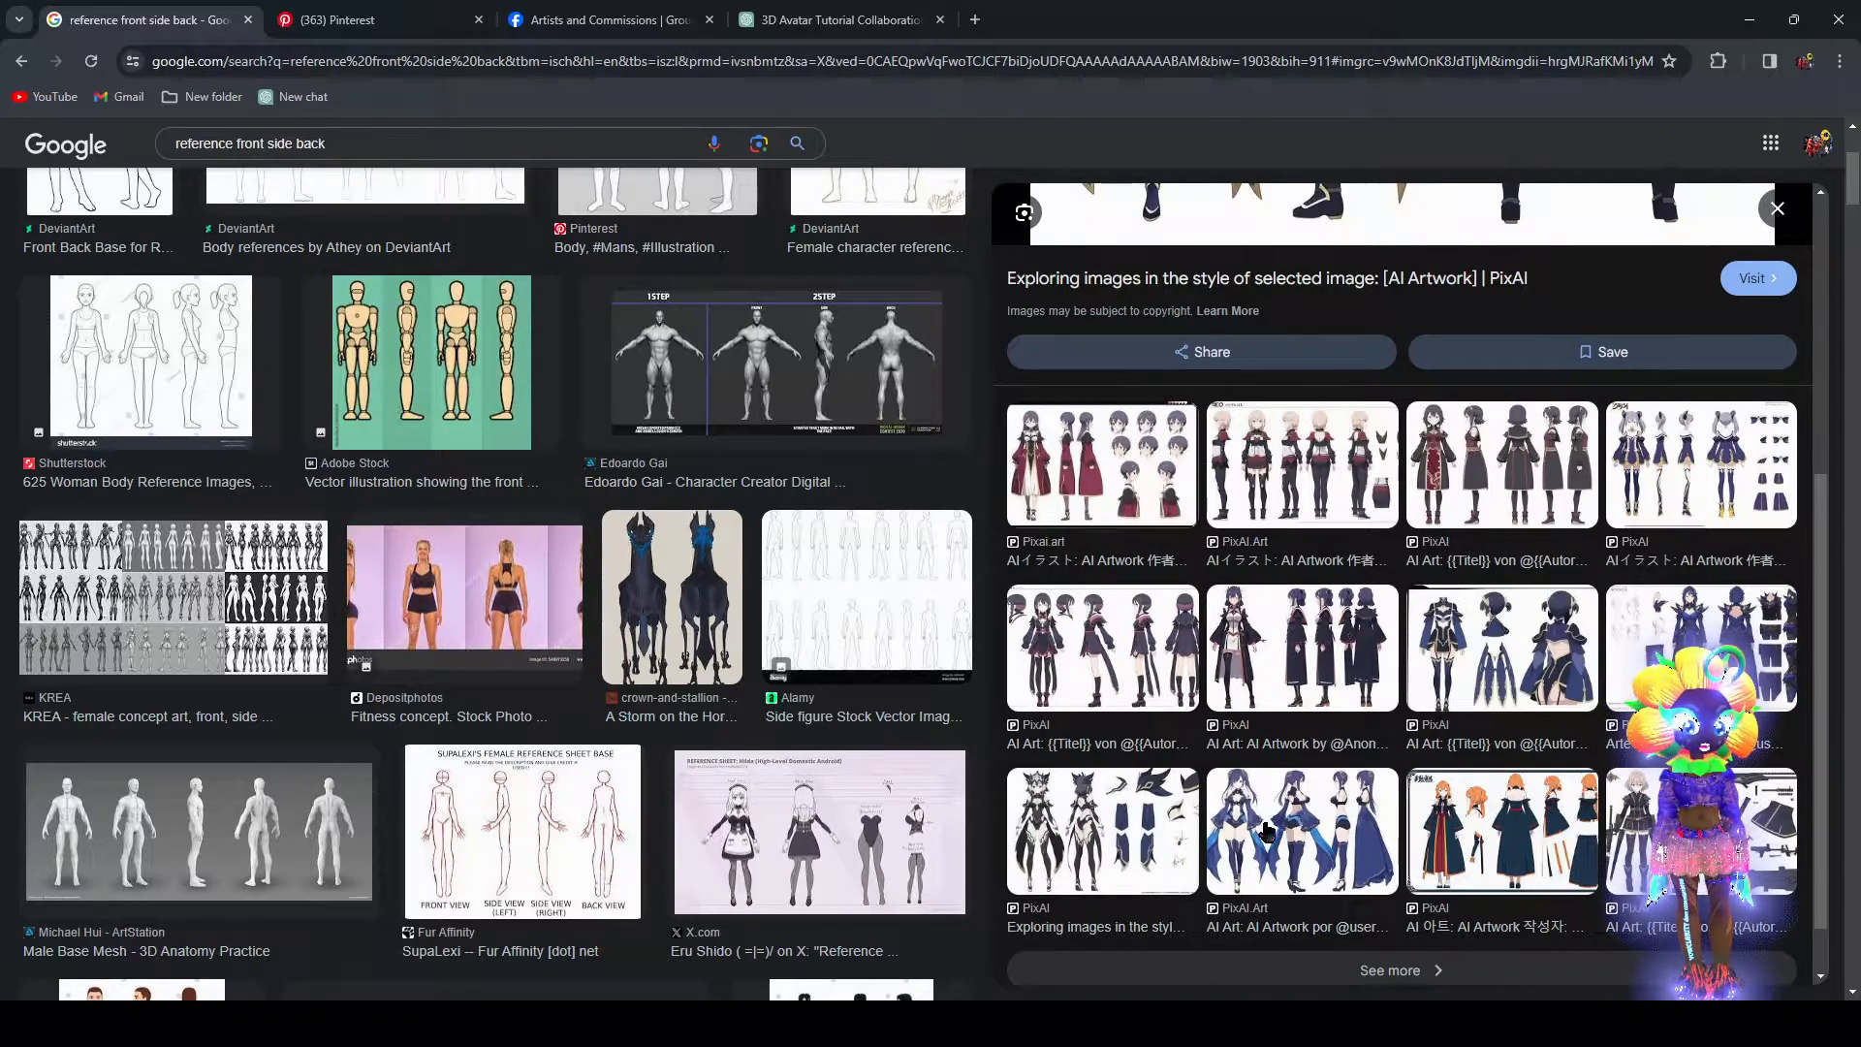
pyautogui.click(1293, 632)
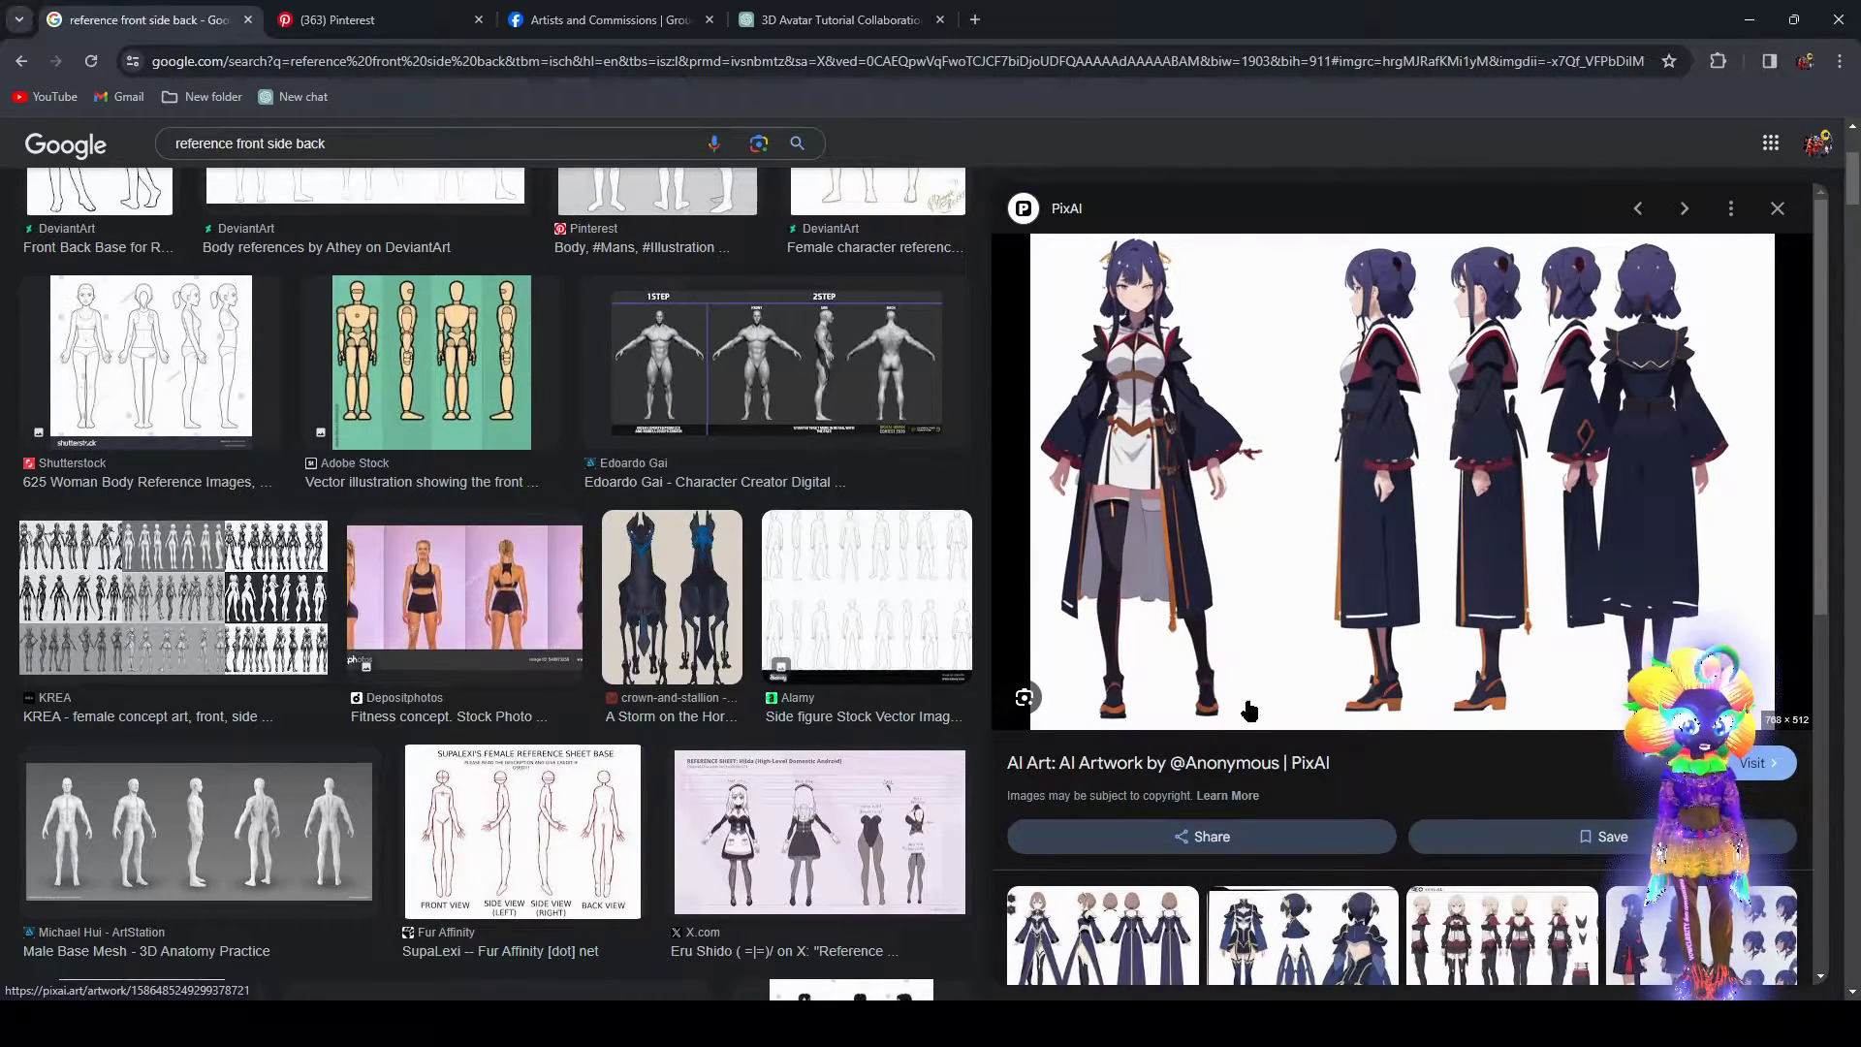
pyautogui.click(1780, 209)
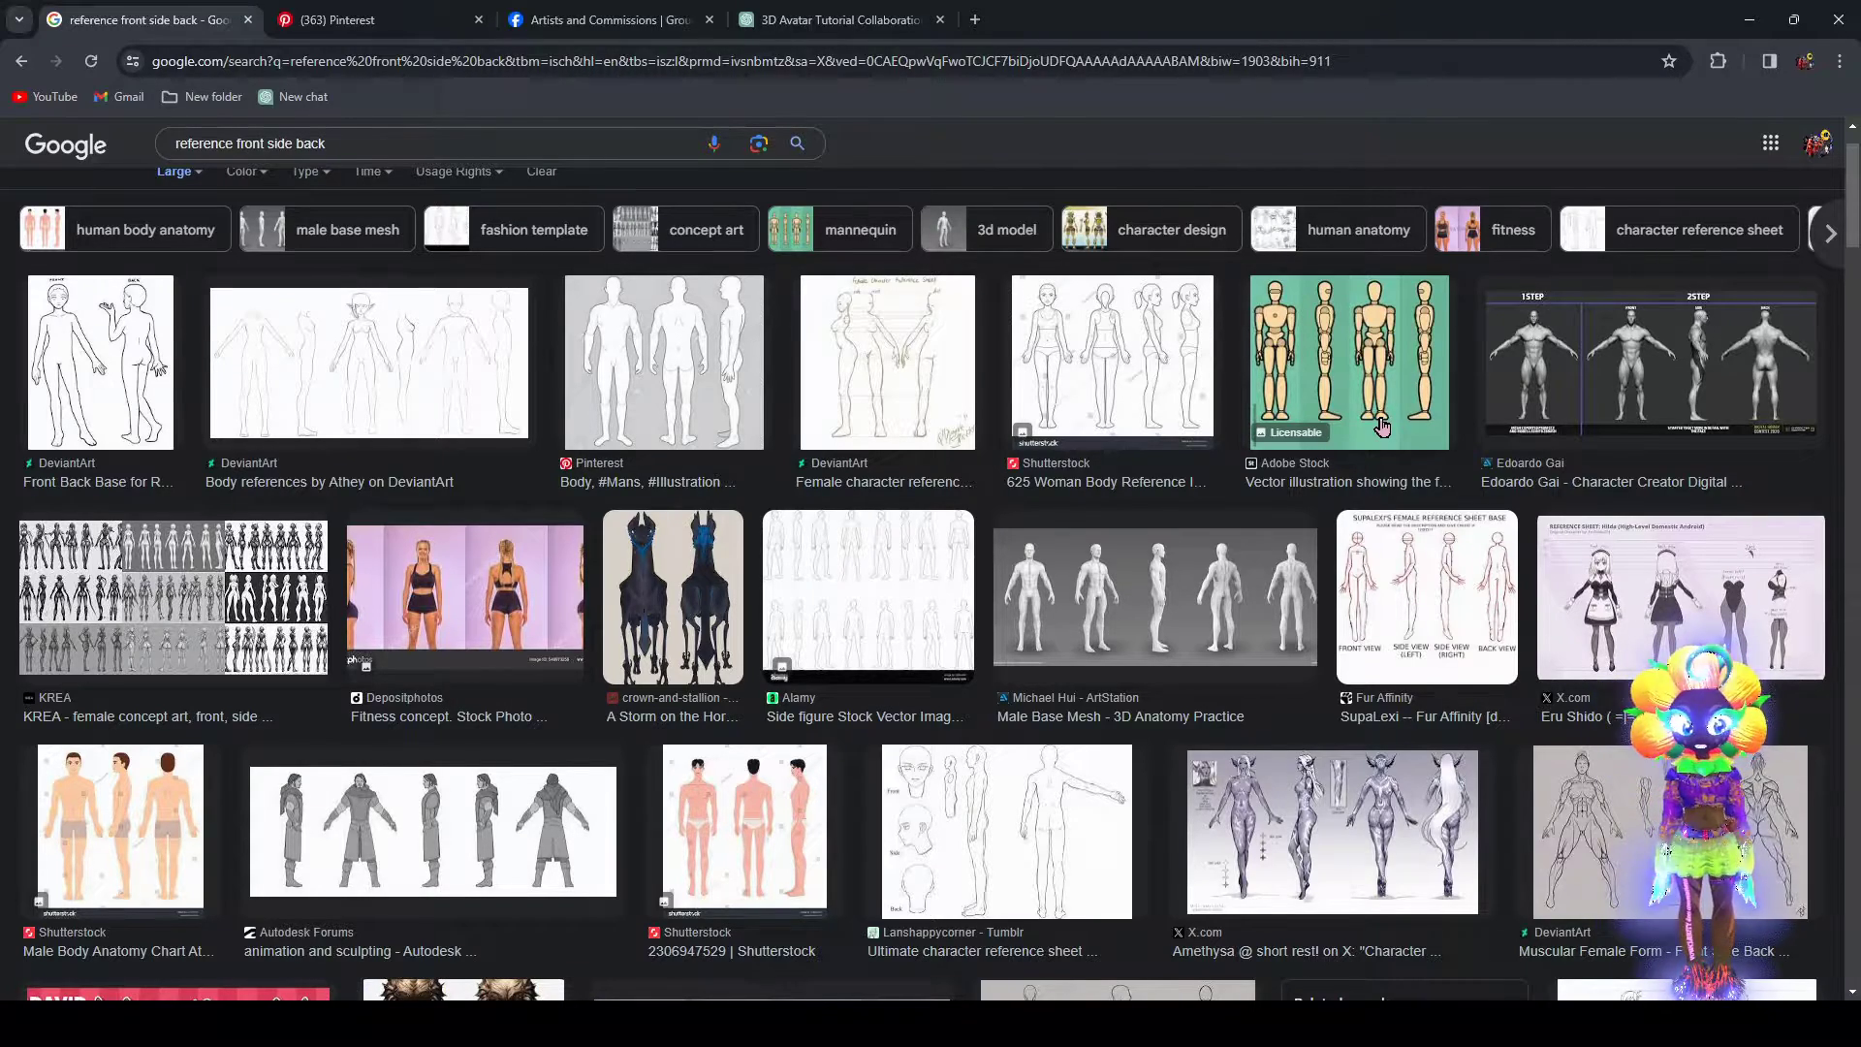
pyautogui.scroll(1, 1549, 325)
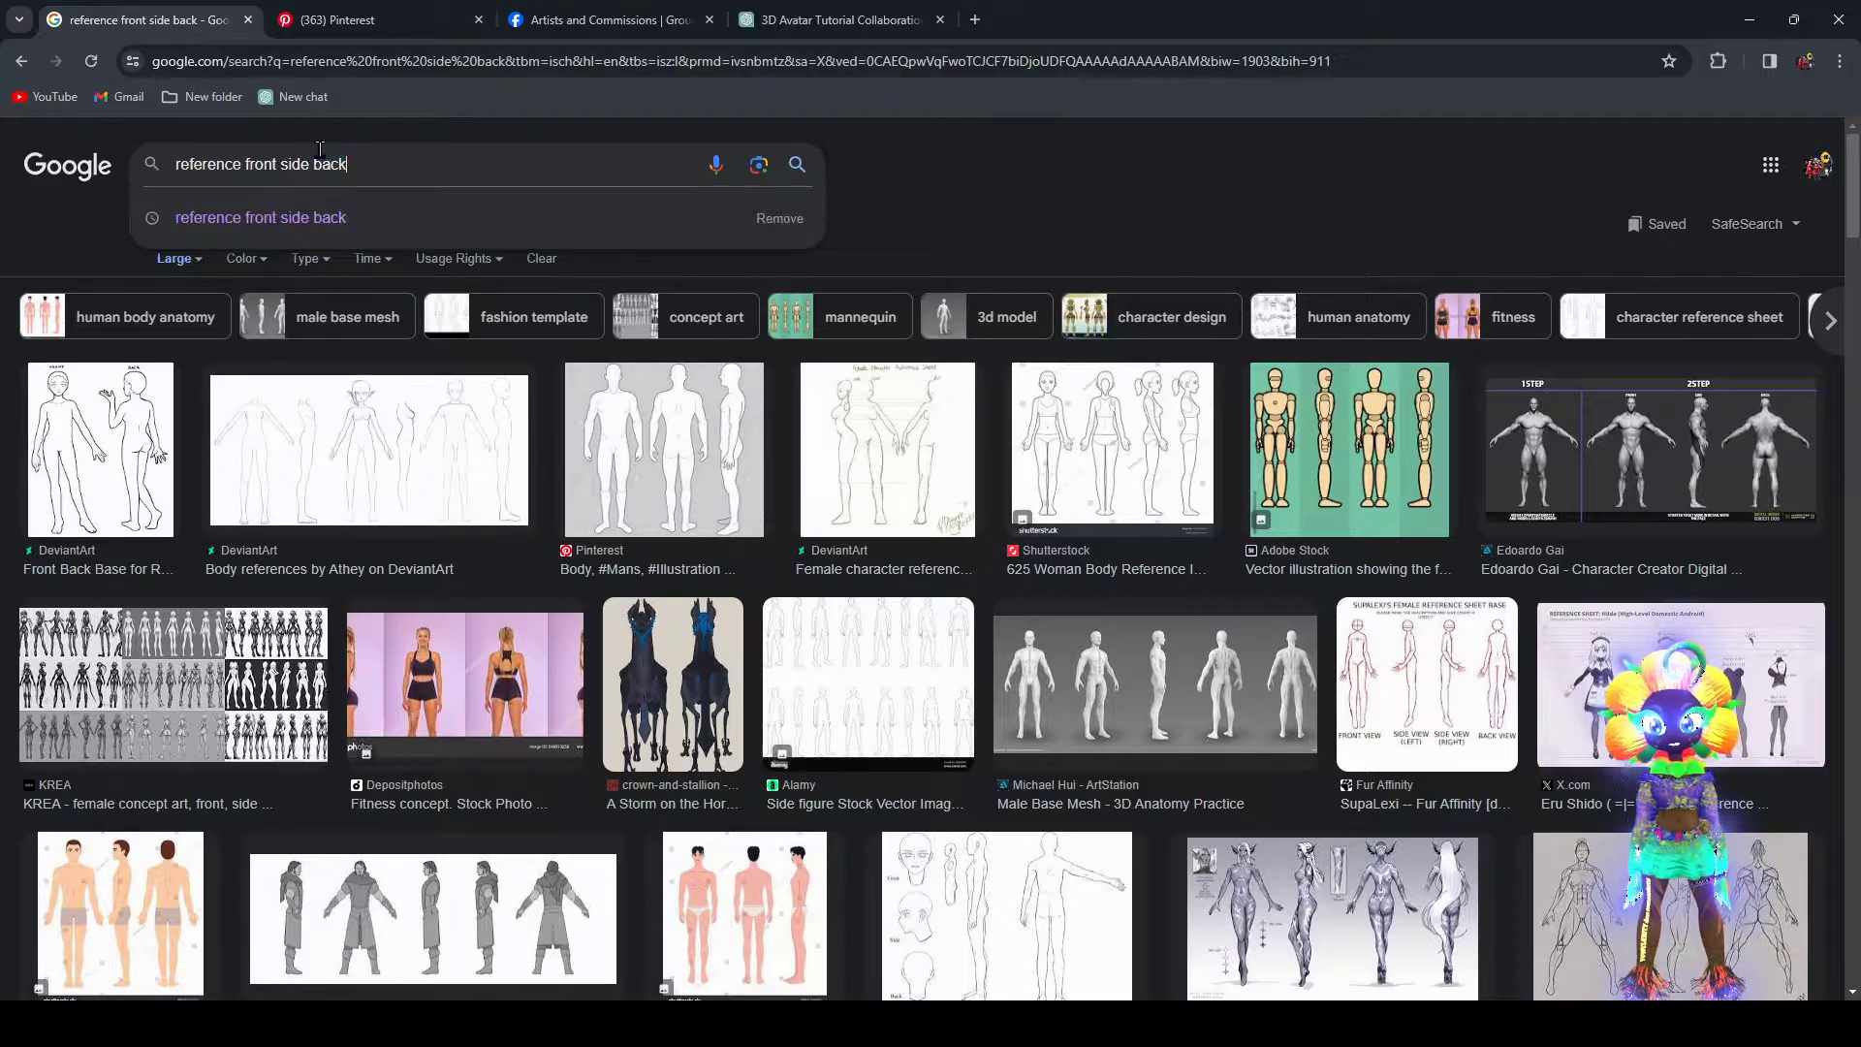
# Switch to Pinterest and view the red wireframe body pin and the related red-haired character turnaround, returning to the search results
pyautogui.click(388, 16)
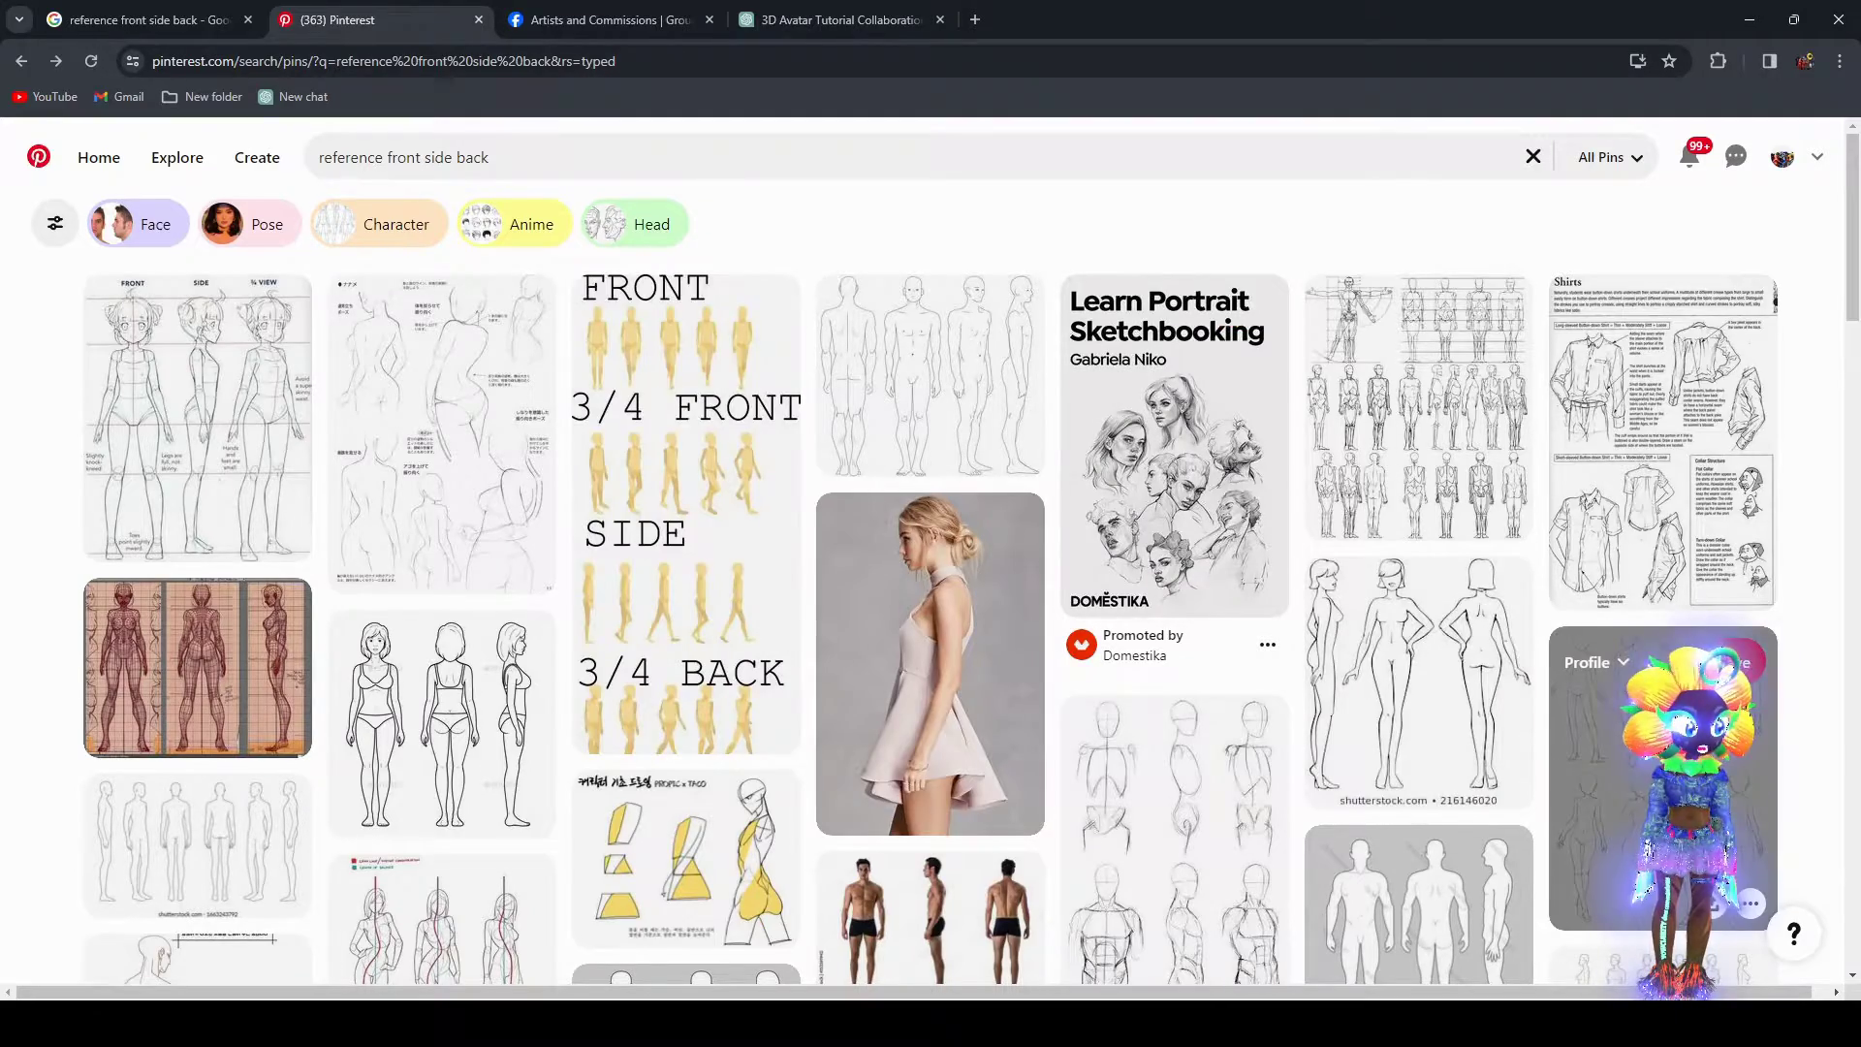
pyautogui.scroll(-2, 1002, 817)
pyautogui.scroll(2, 1052, 749)
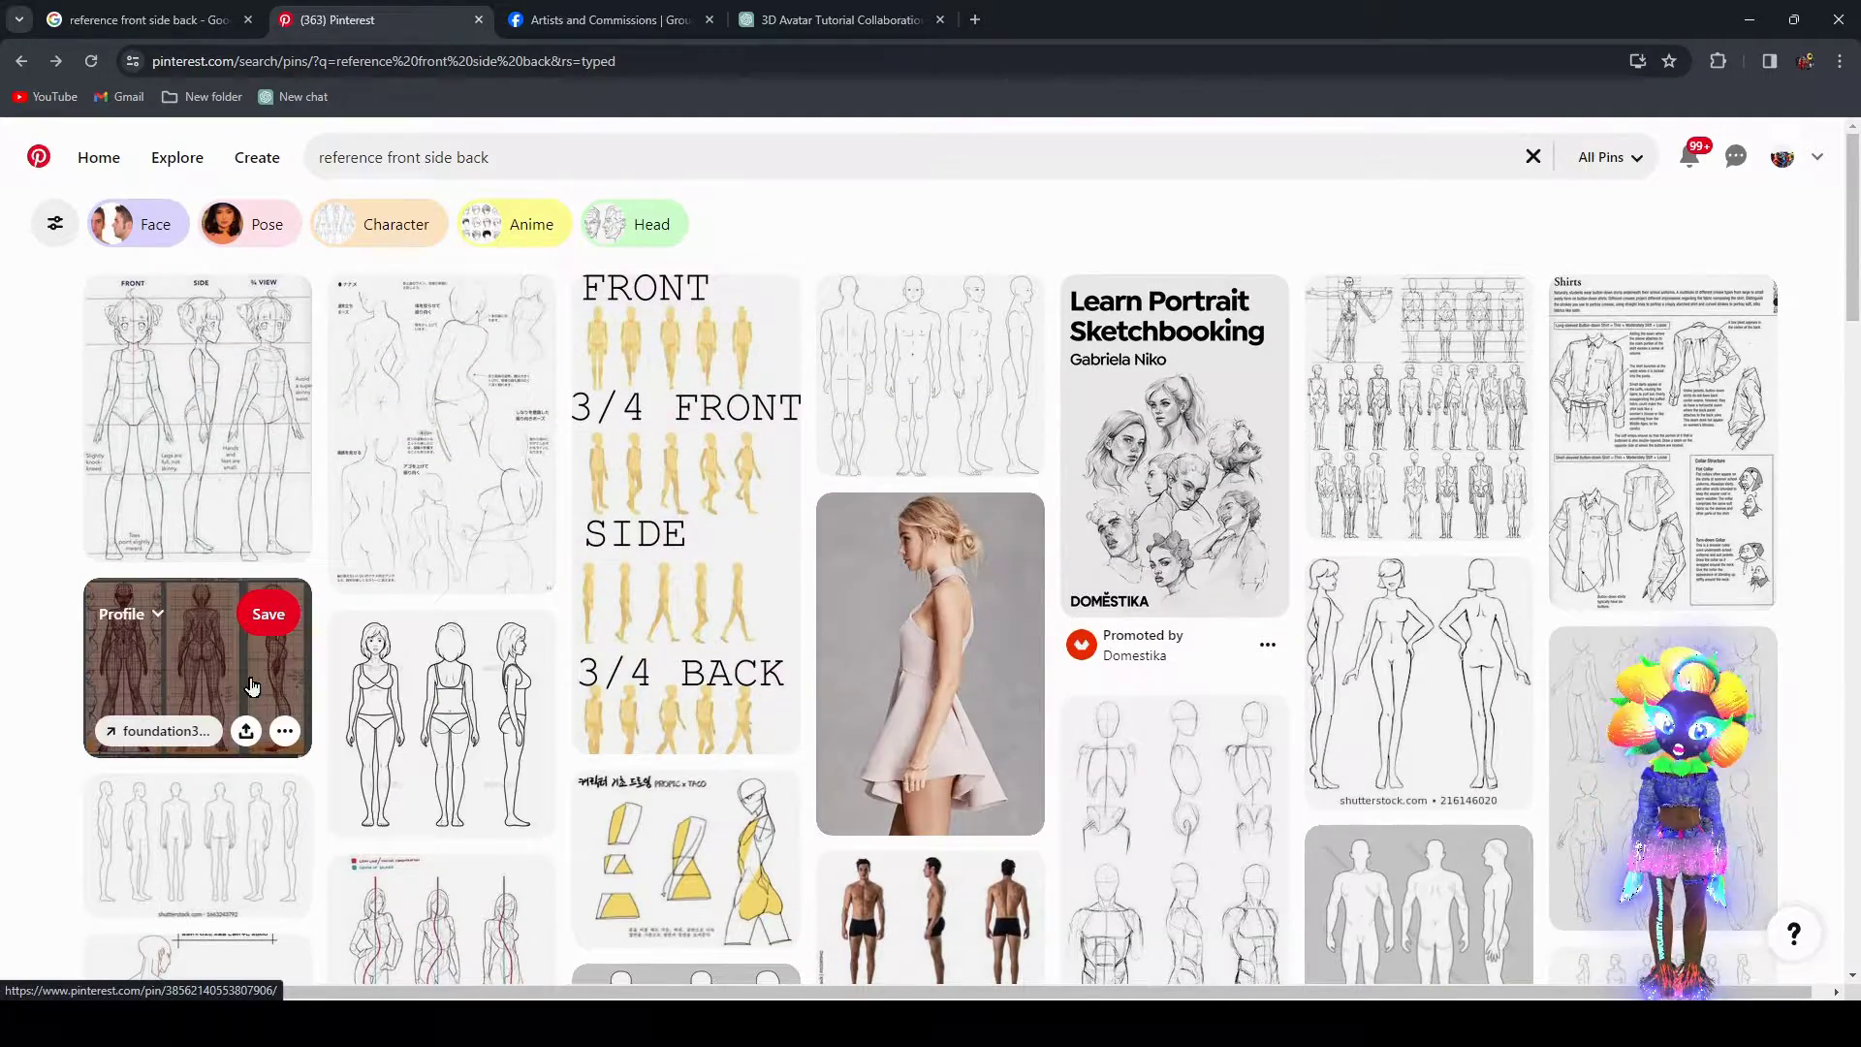
pyautogui.click(241, 681)
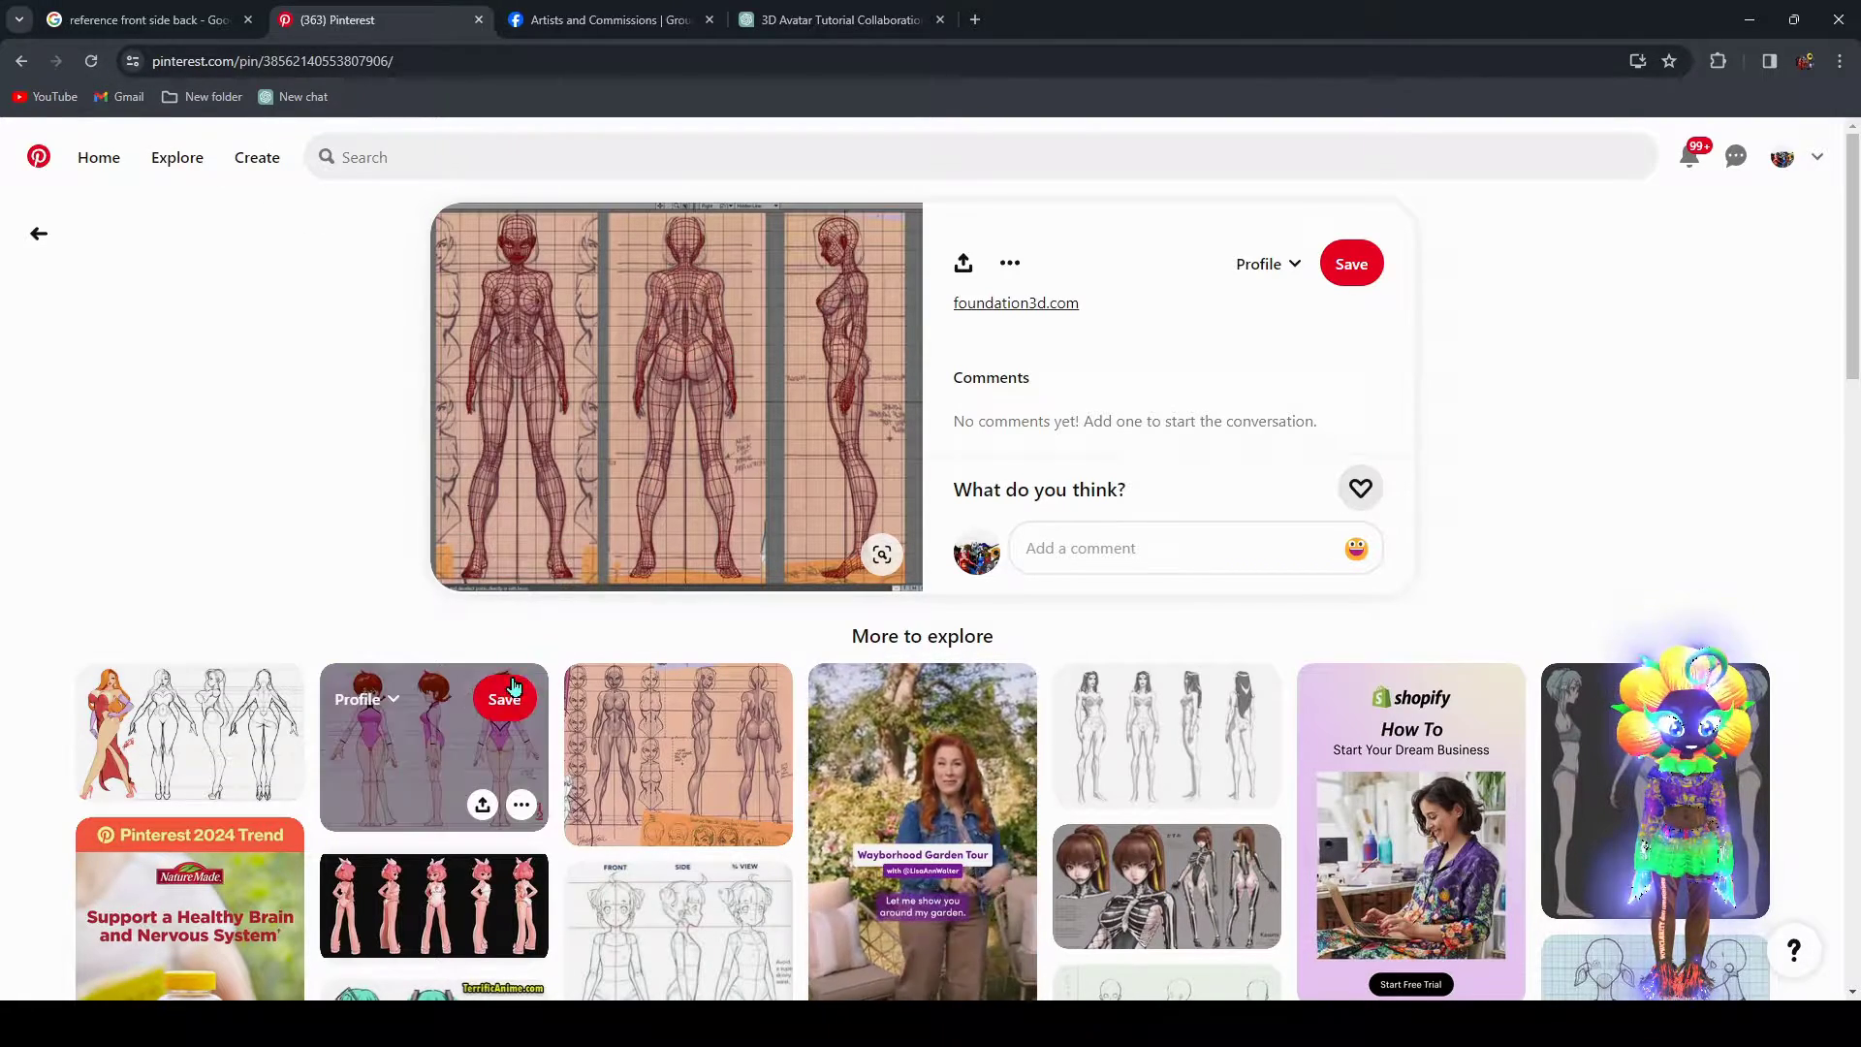
pyautogui.click(415, 747)
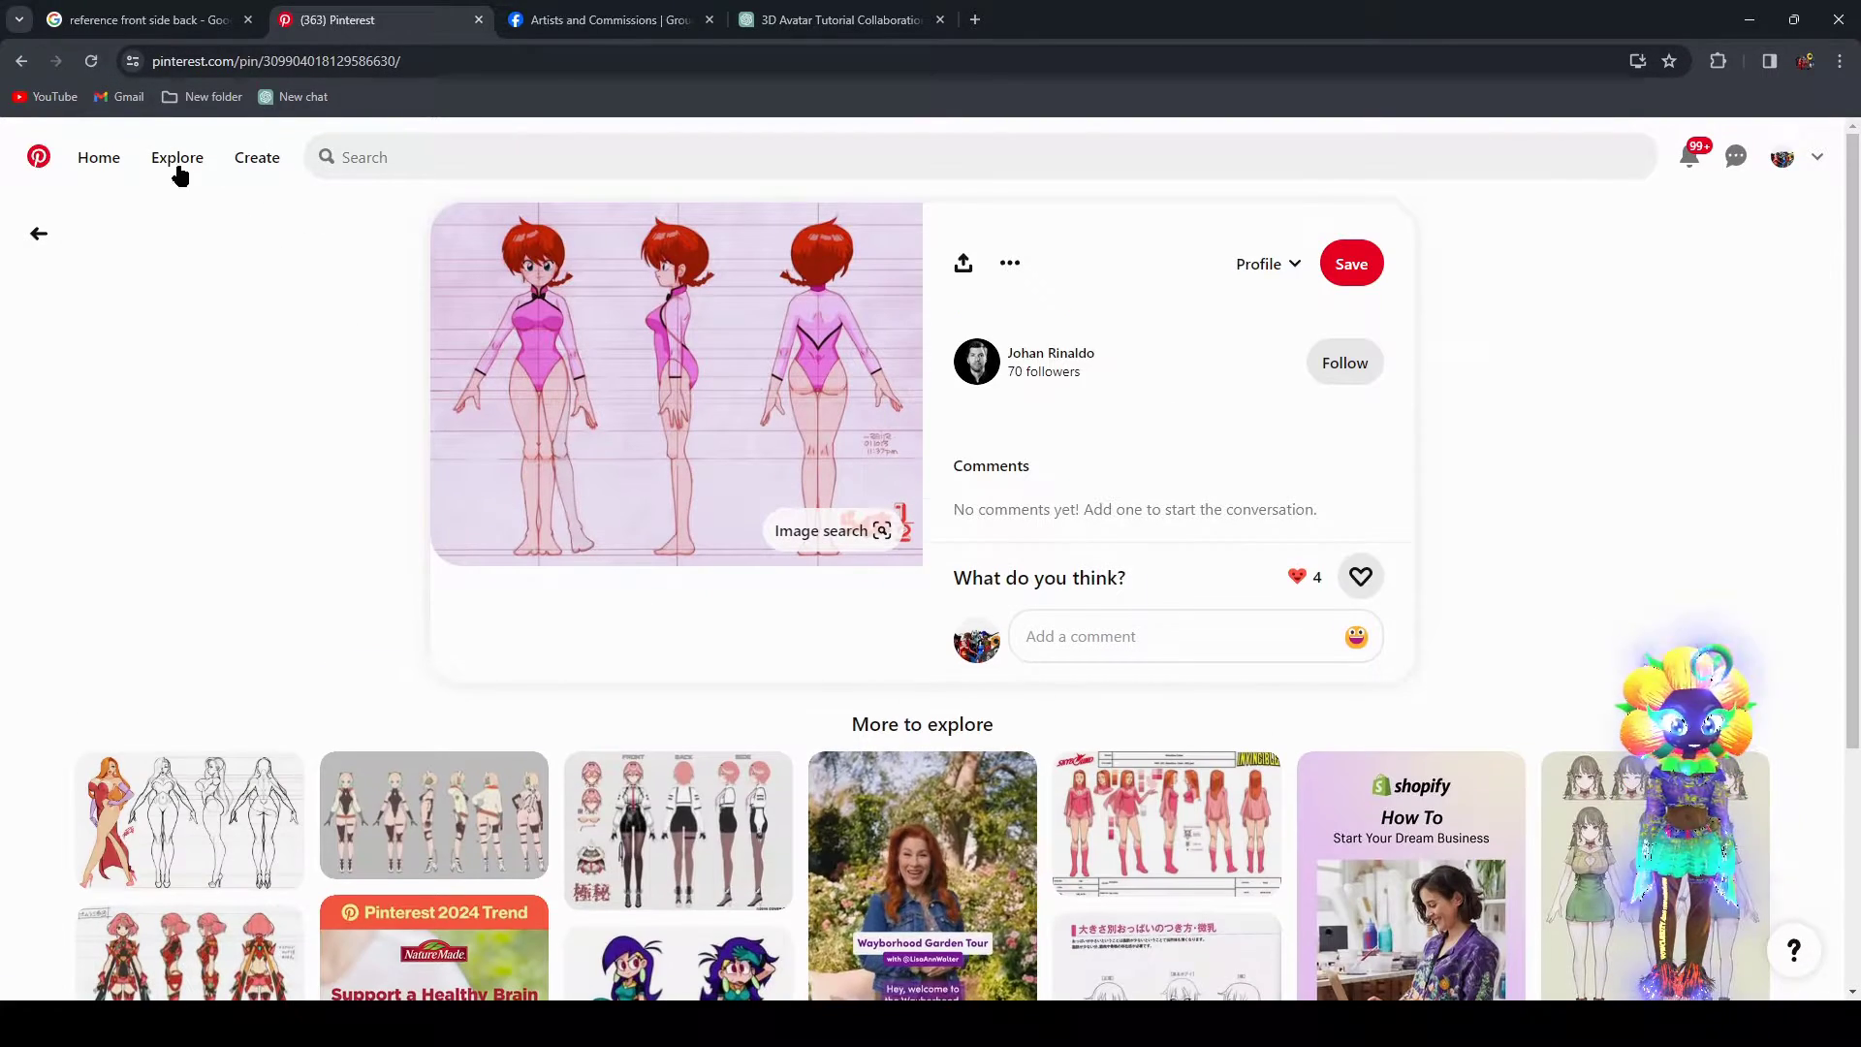
pyautogui.click(21, 61)
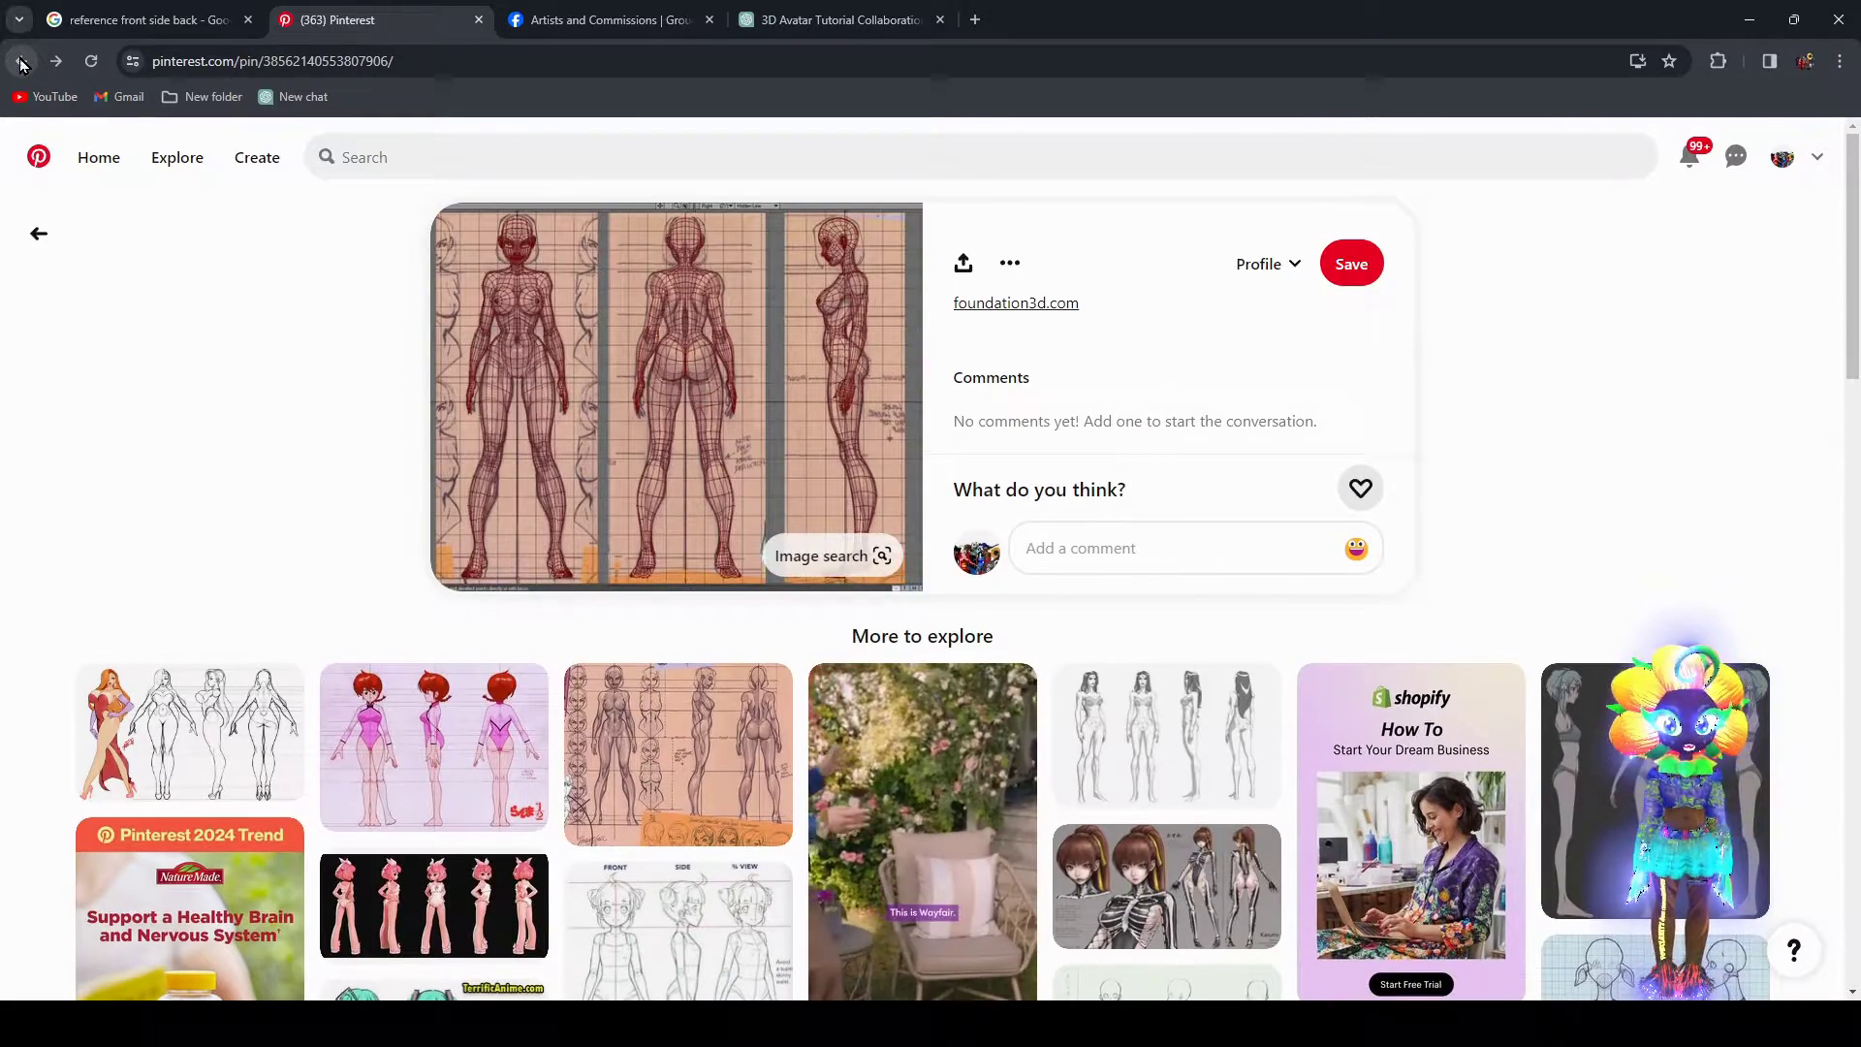
pyautogui.click(22, 62)
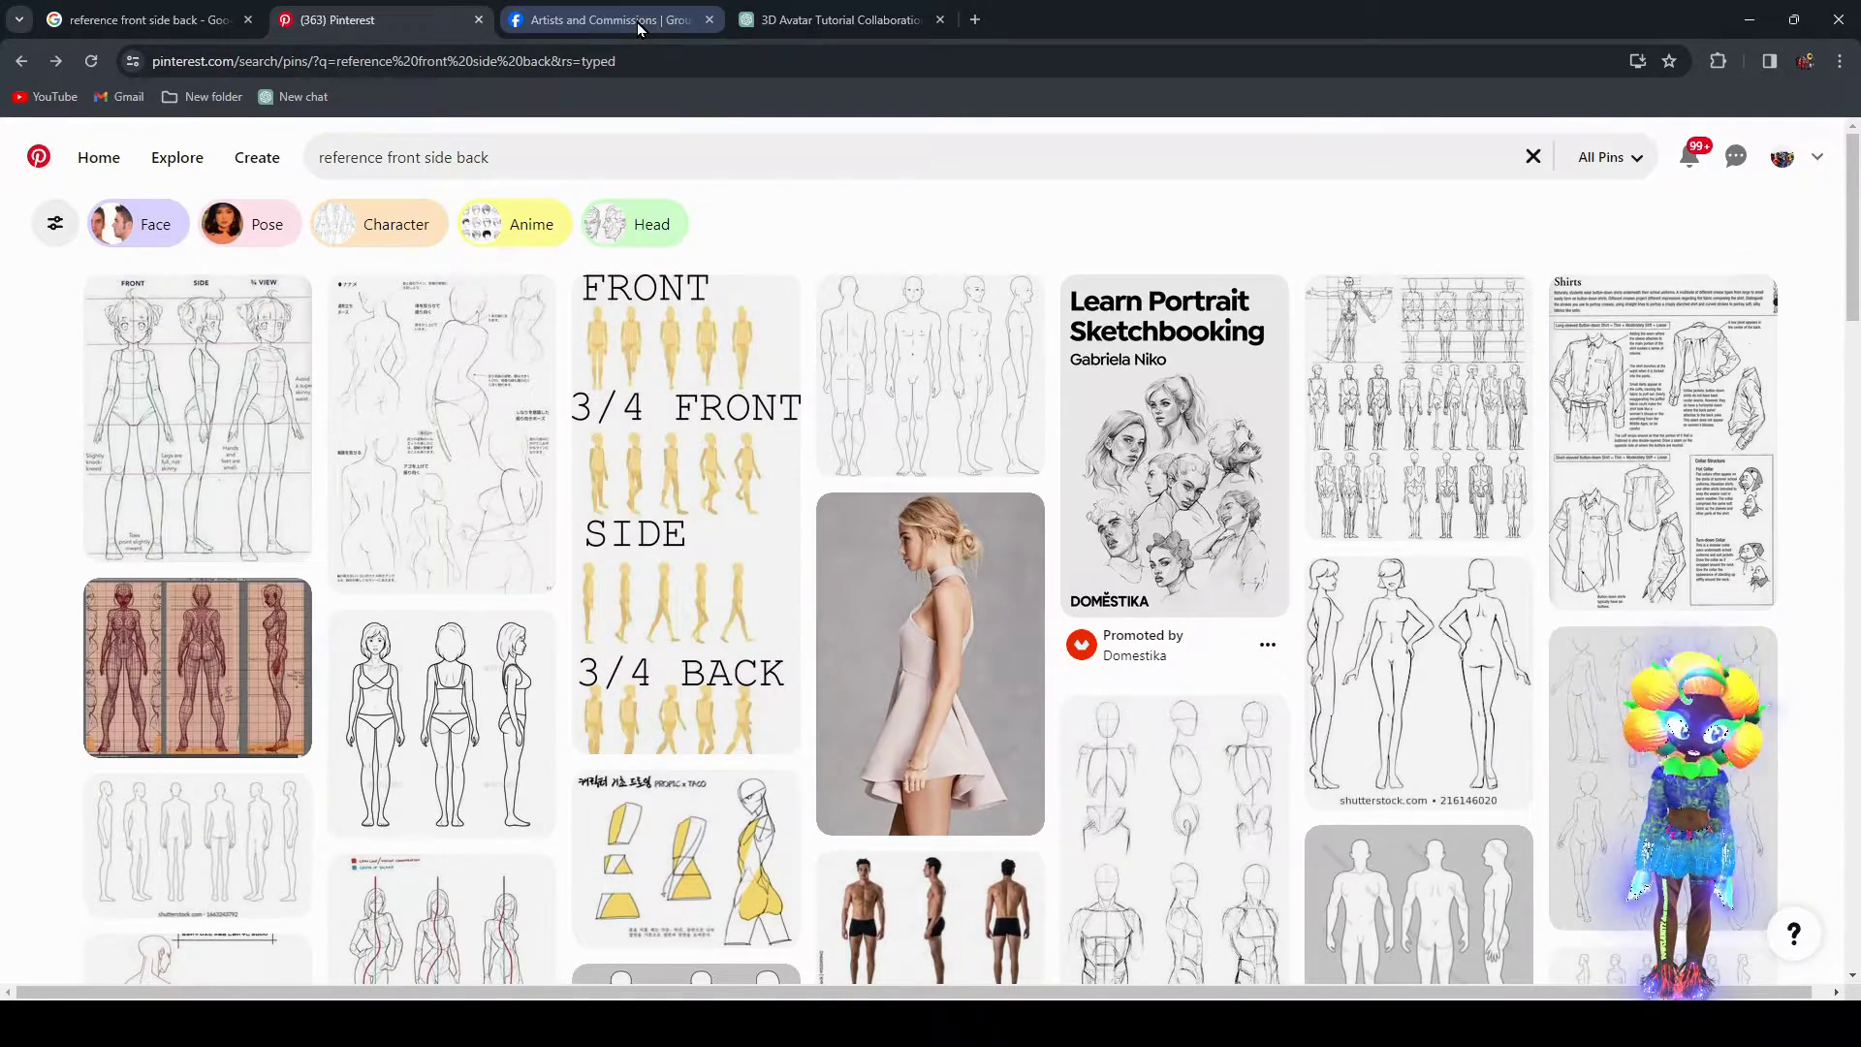
# Switch to Facebook and browse the posts in the Artists and Commissions group
pyautogui.click(635, 9)
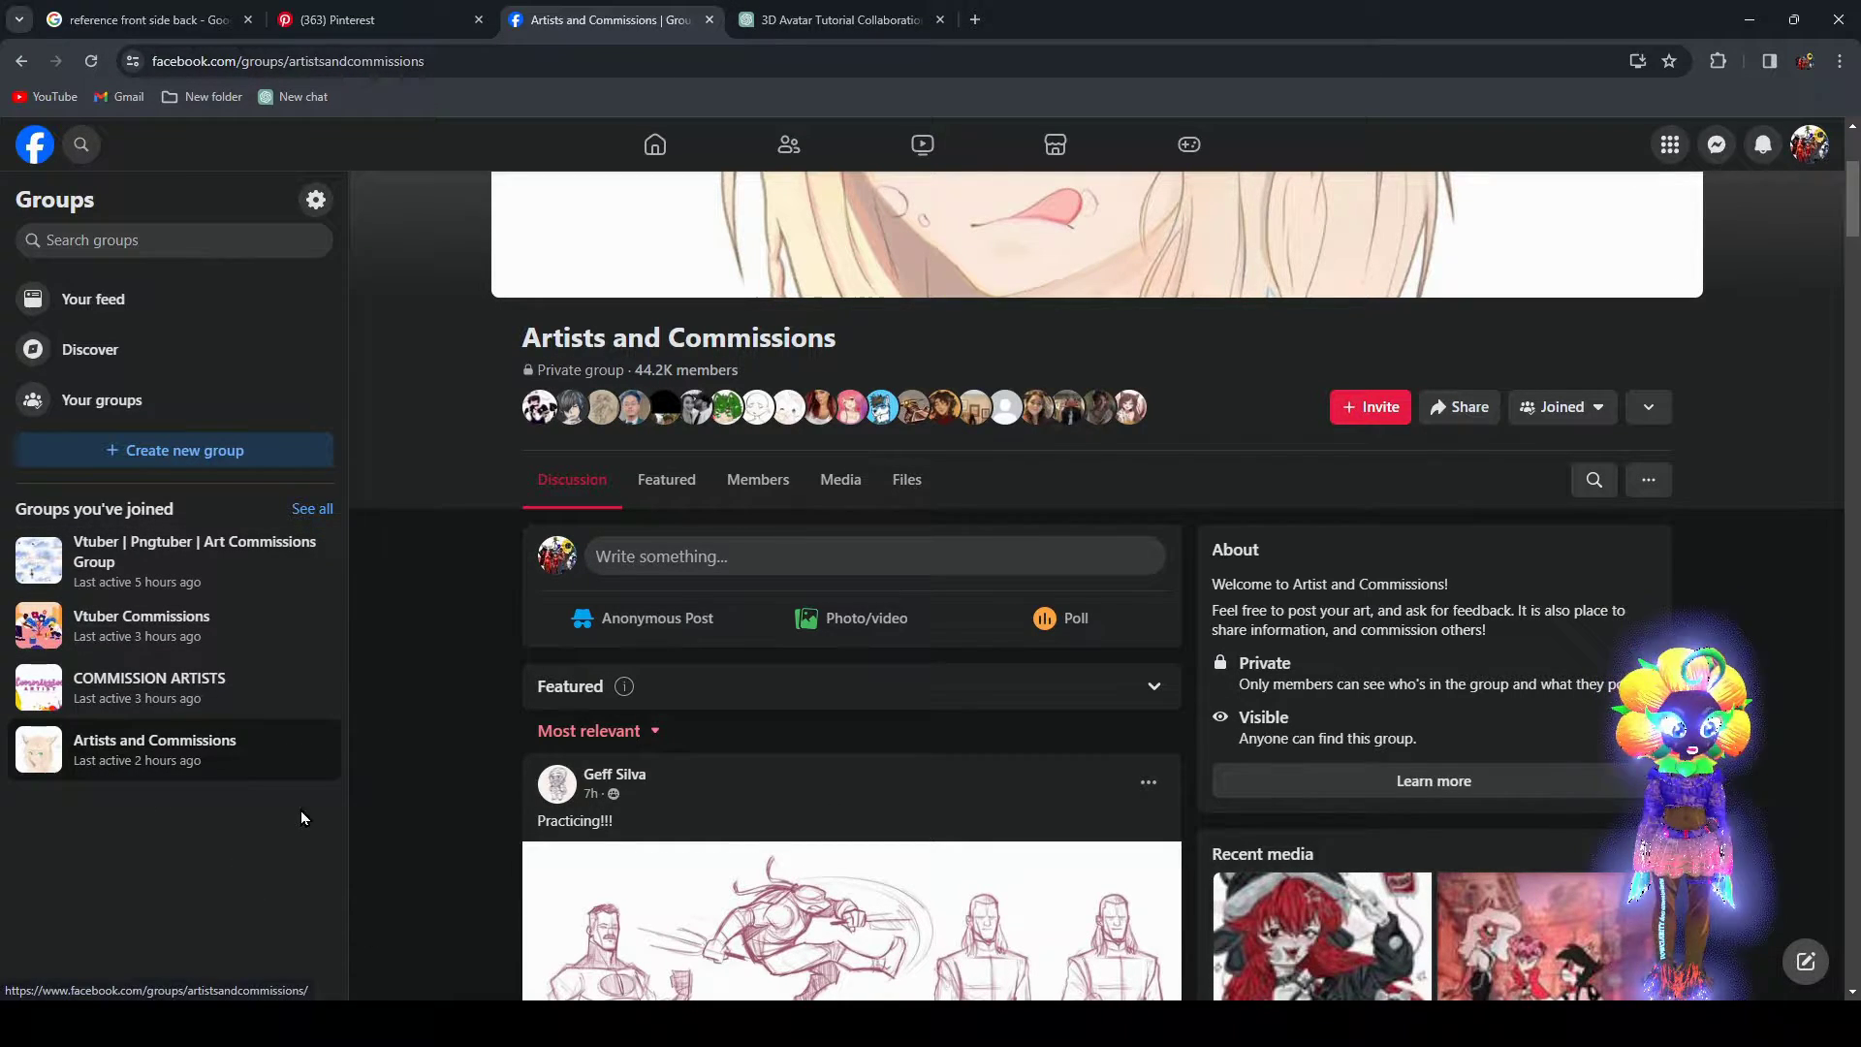
pyautogui.scroll(-10, 373, 752)
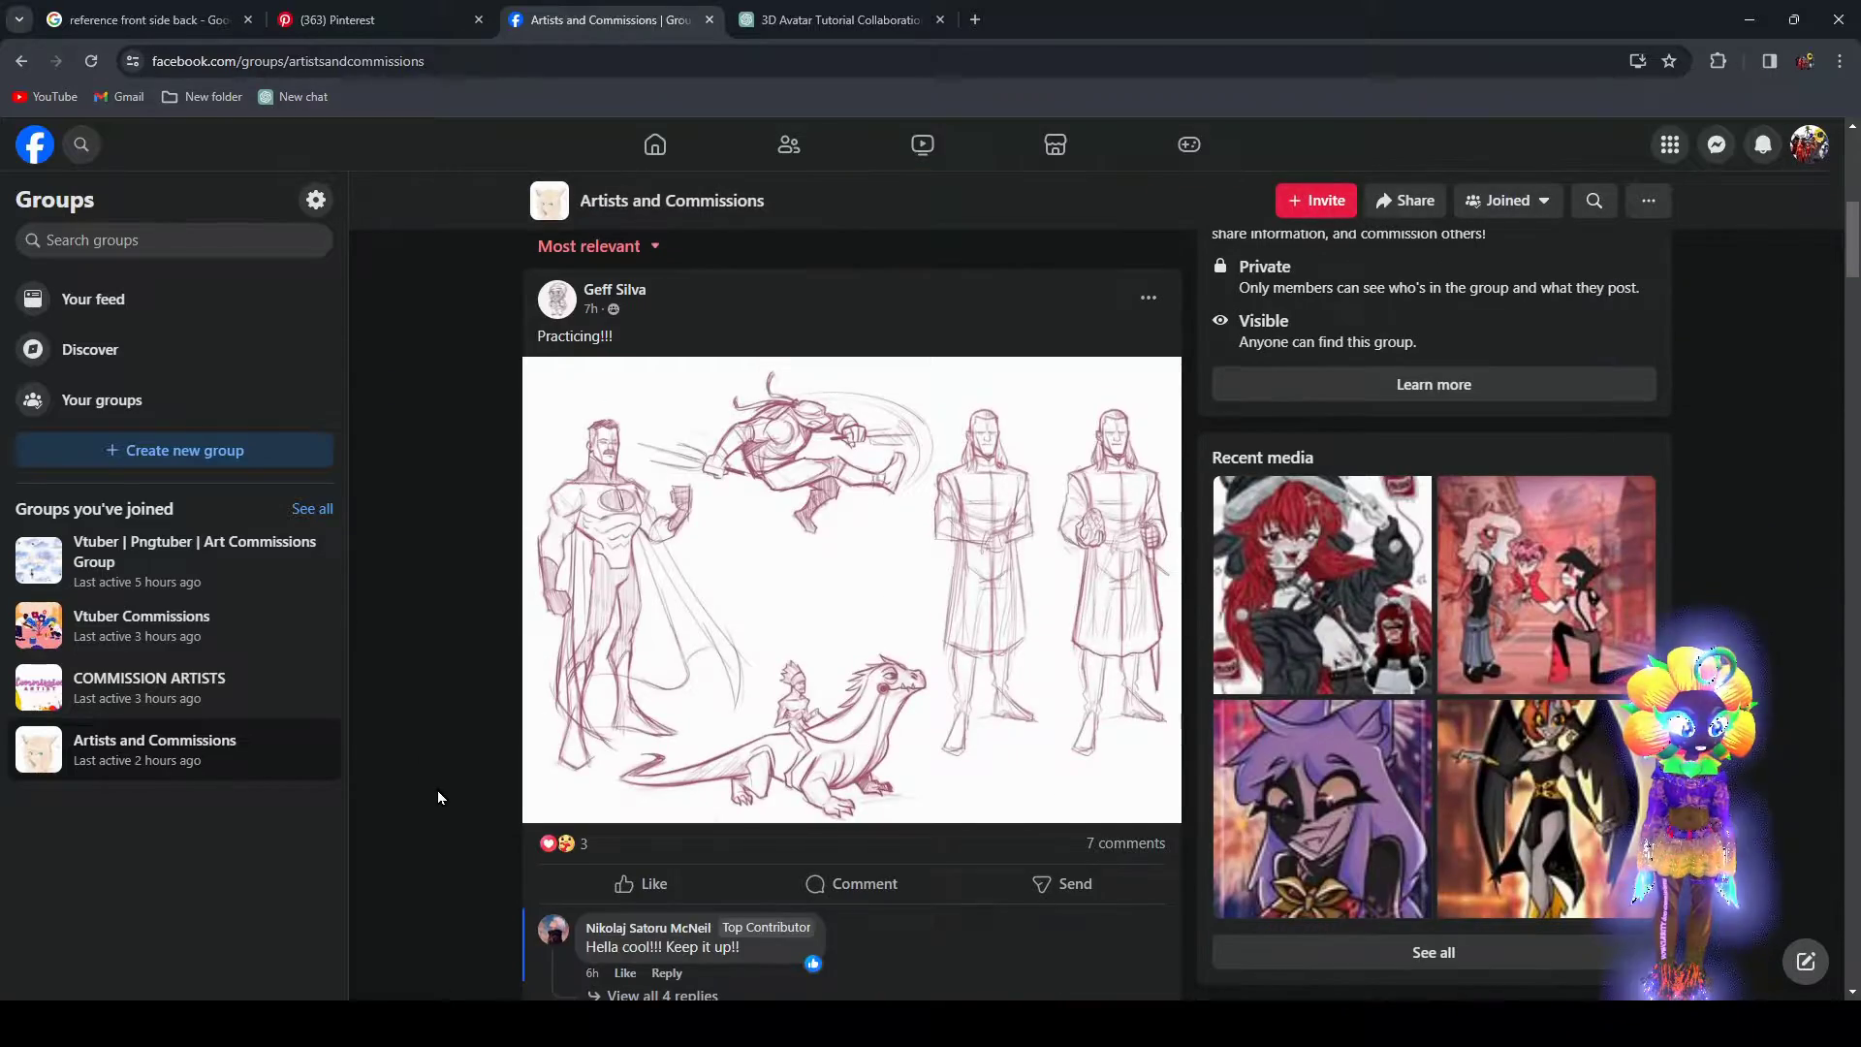
pyautogui.scroll(10, 421, 804)
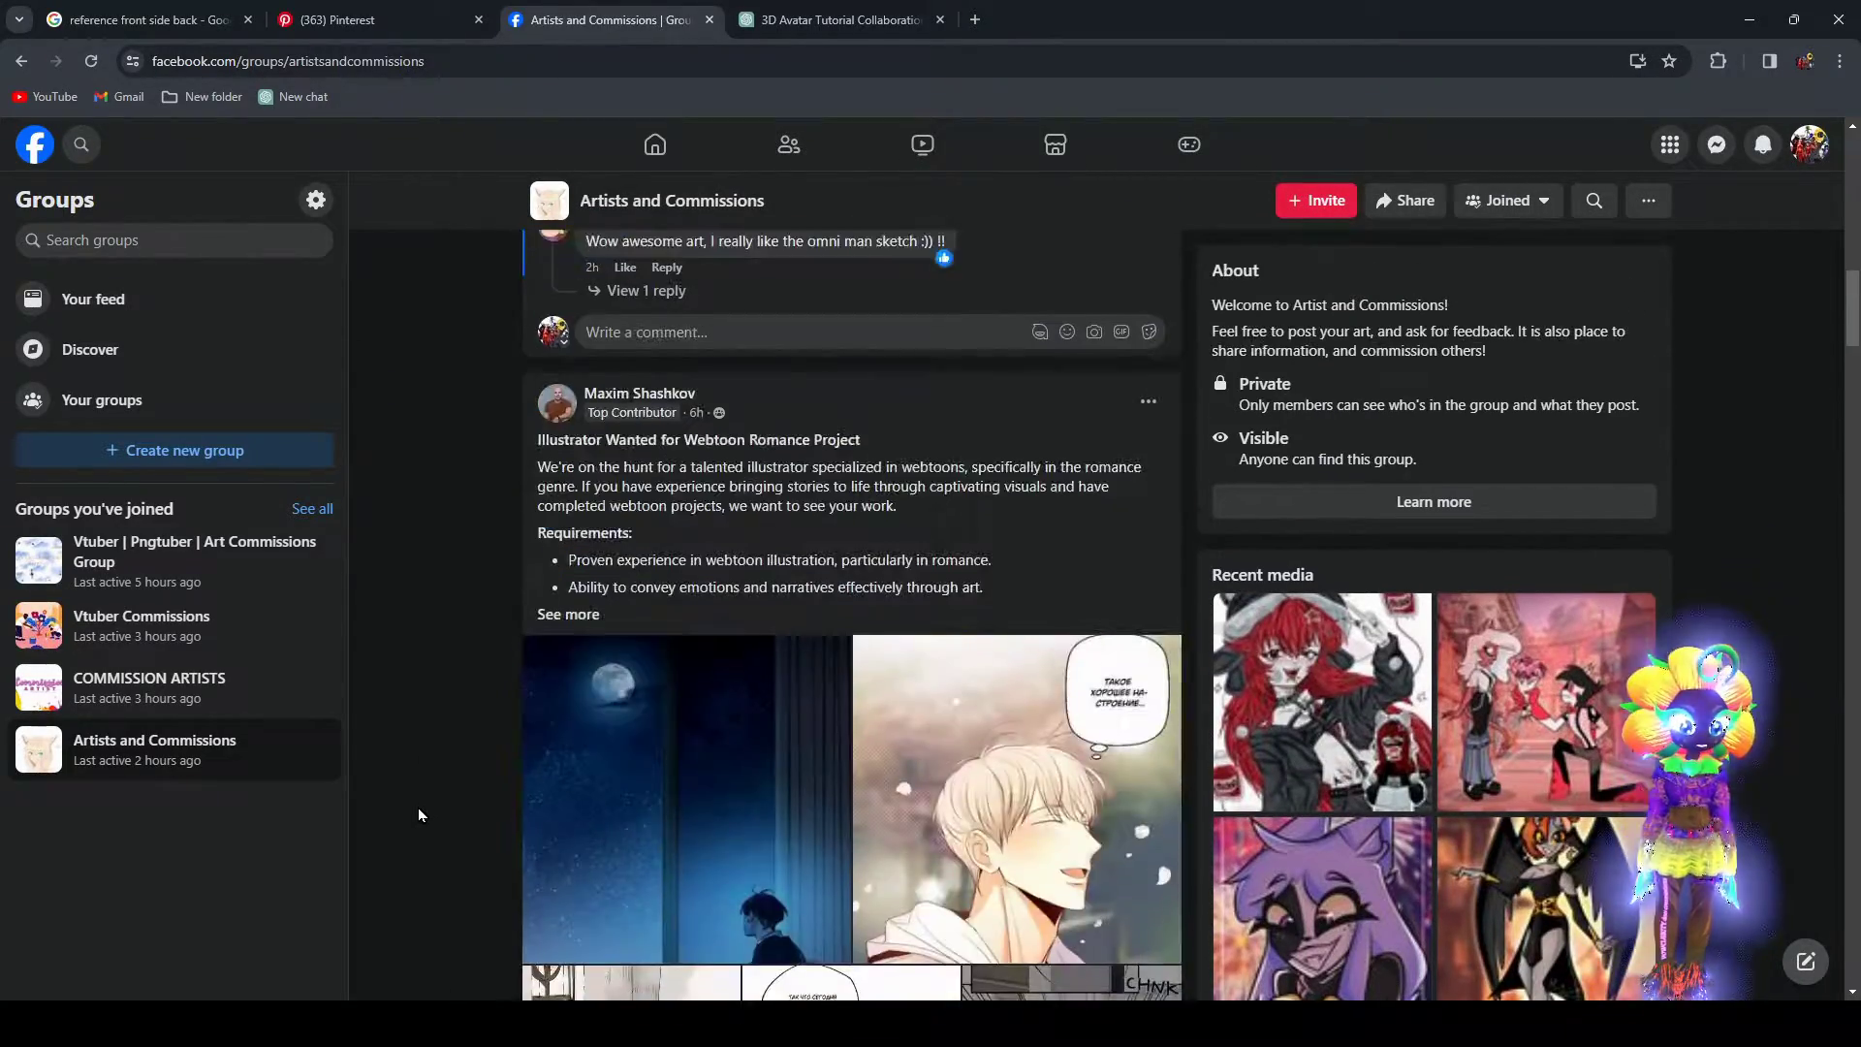
pyautogui.scroll(3, 414, 823)
pyautogui.scroll(-3, 849, 892)
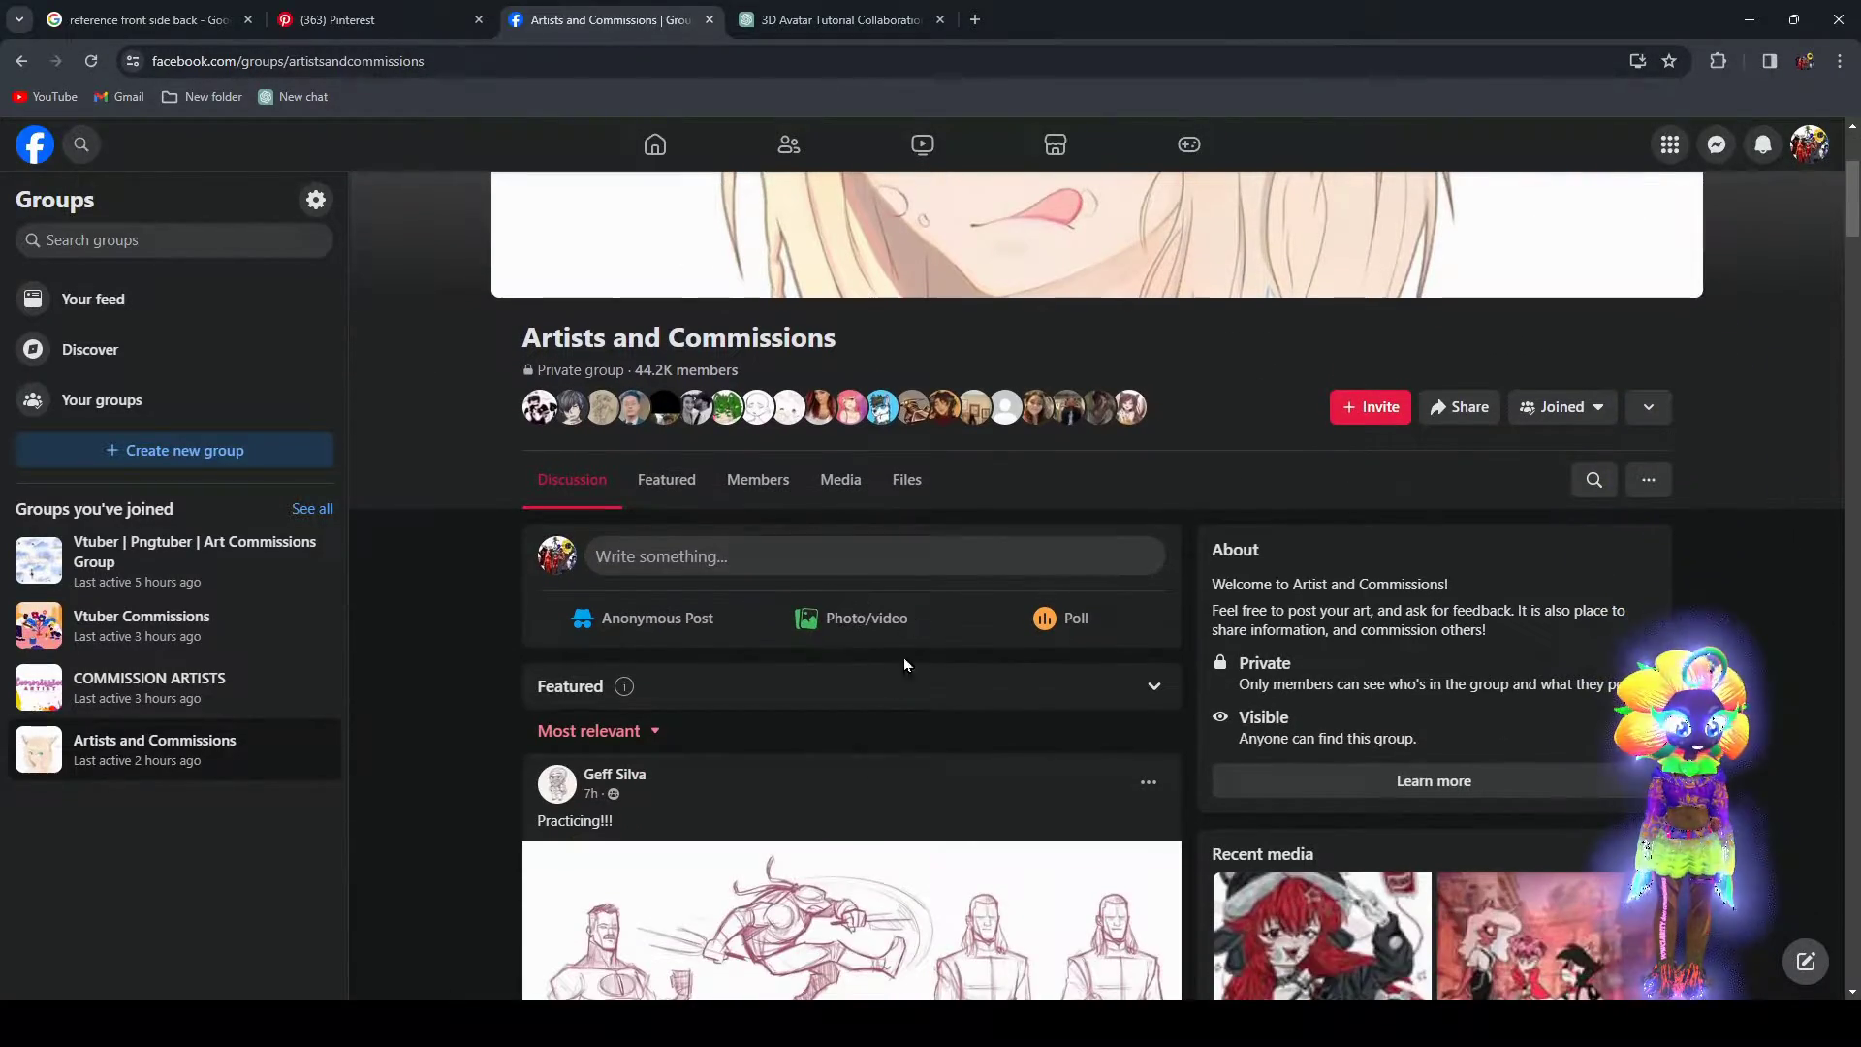
# Examine the group's blank post form and the artist-request draft in ChatGPT, leaving the post form closed without posting
pyautogui.click(939, 564)
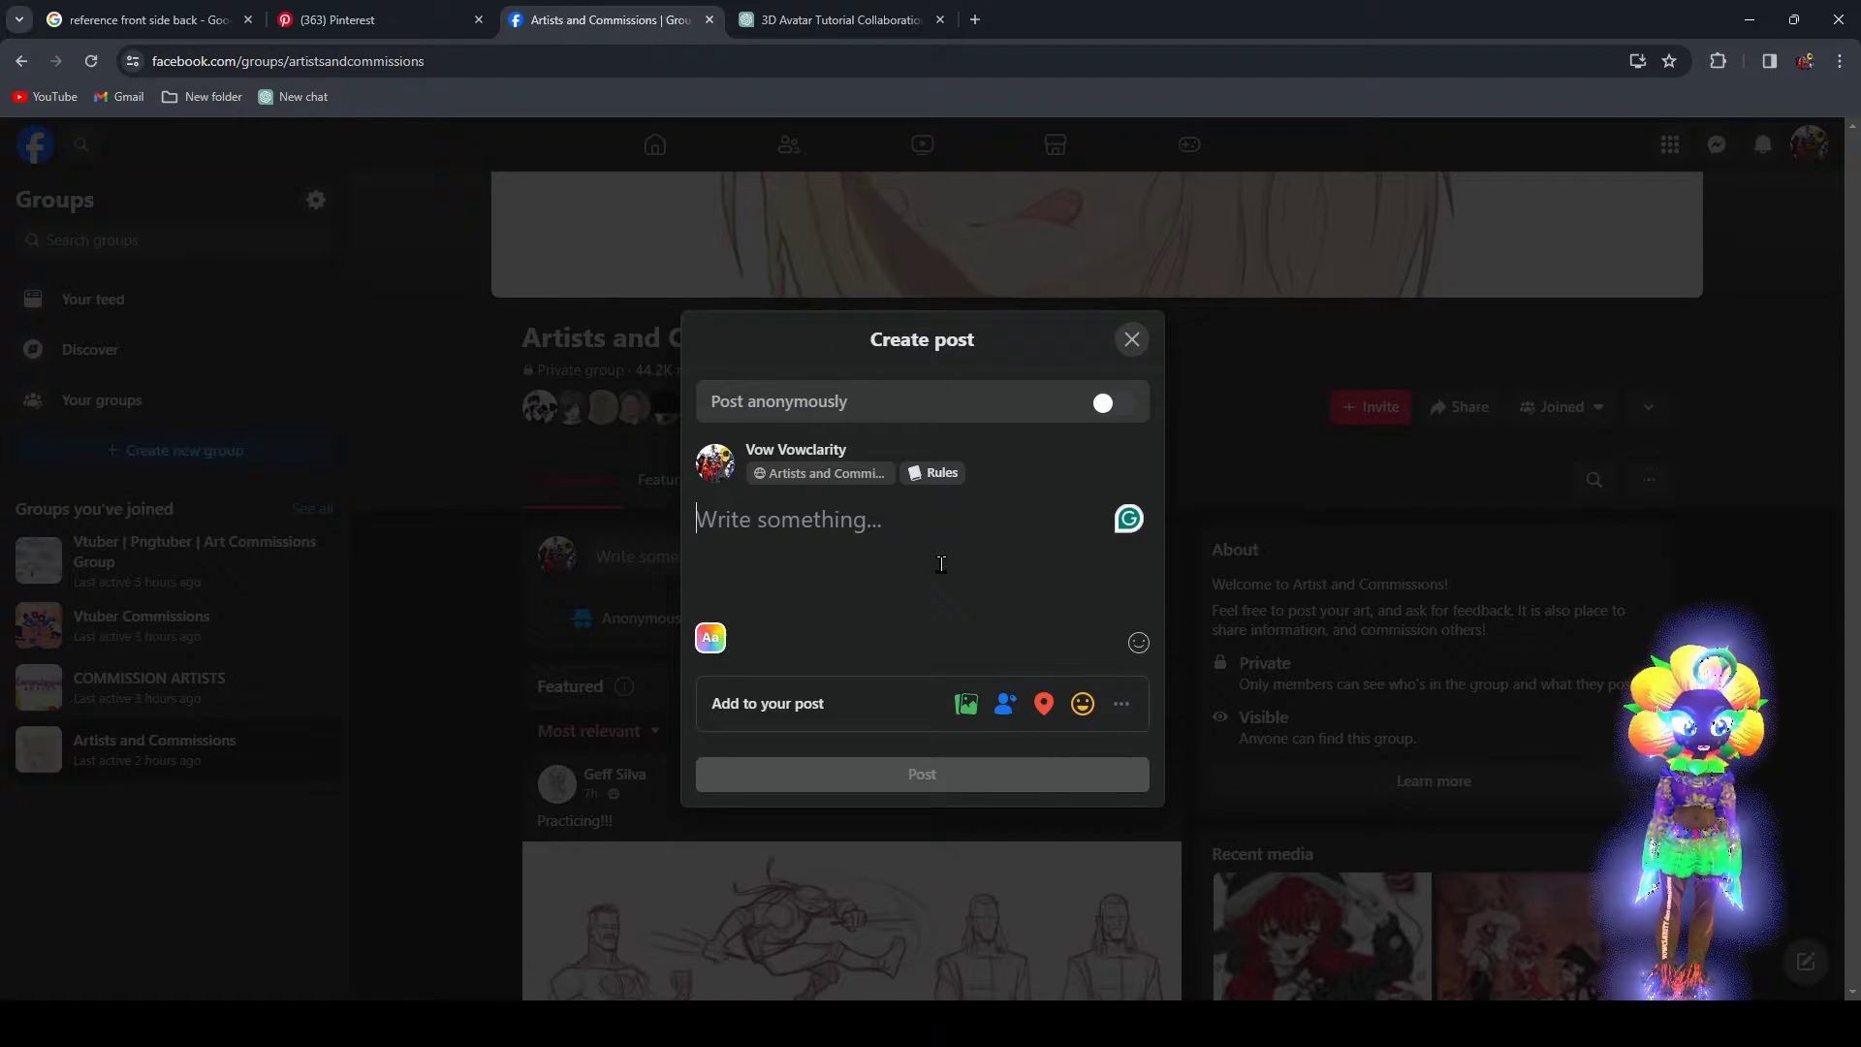
pyautogui.click(1132, 338)
pyautogui.click(839, 19)
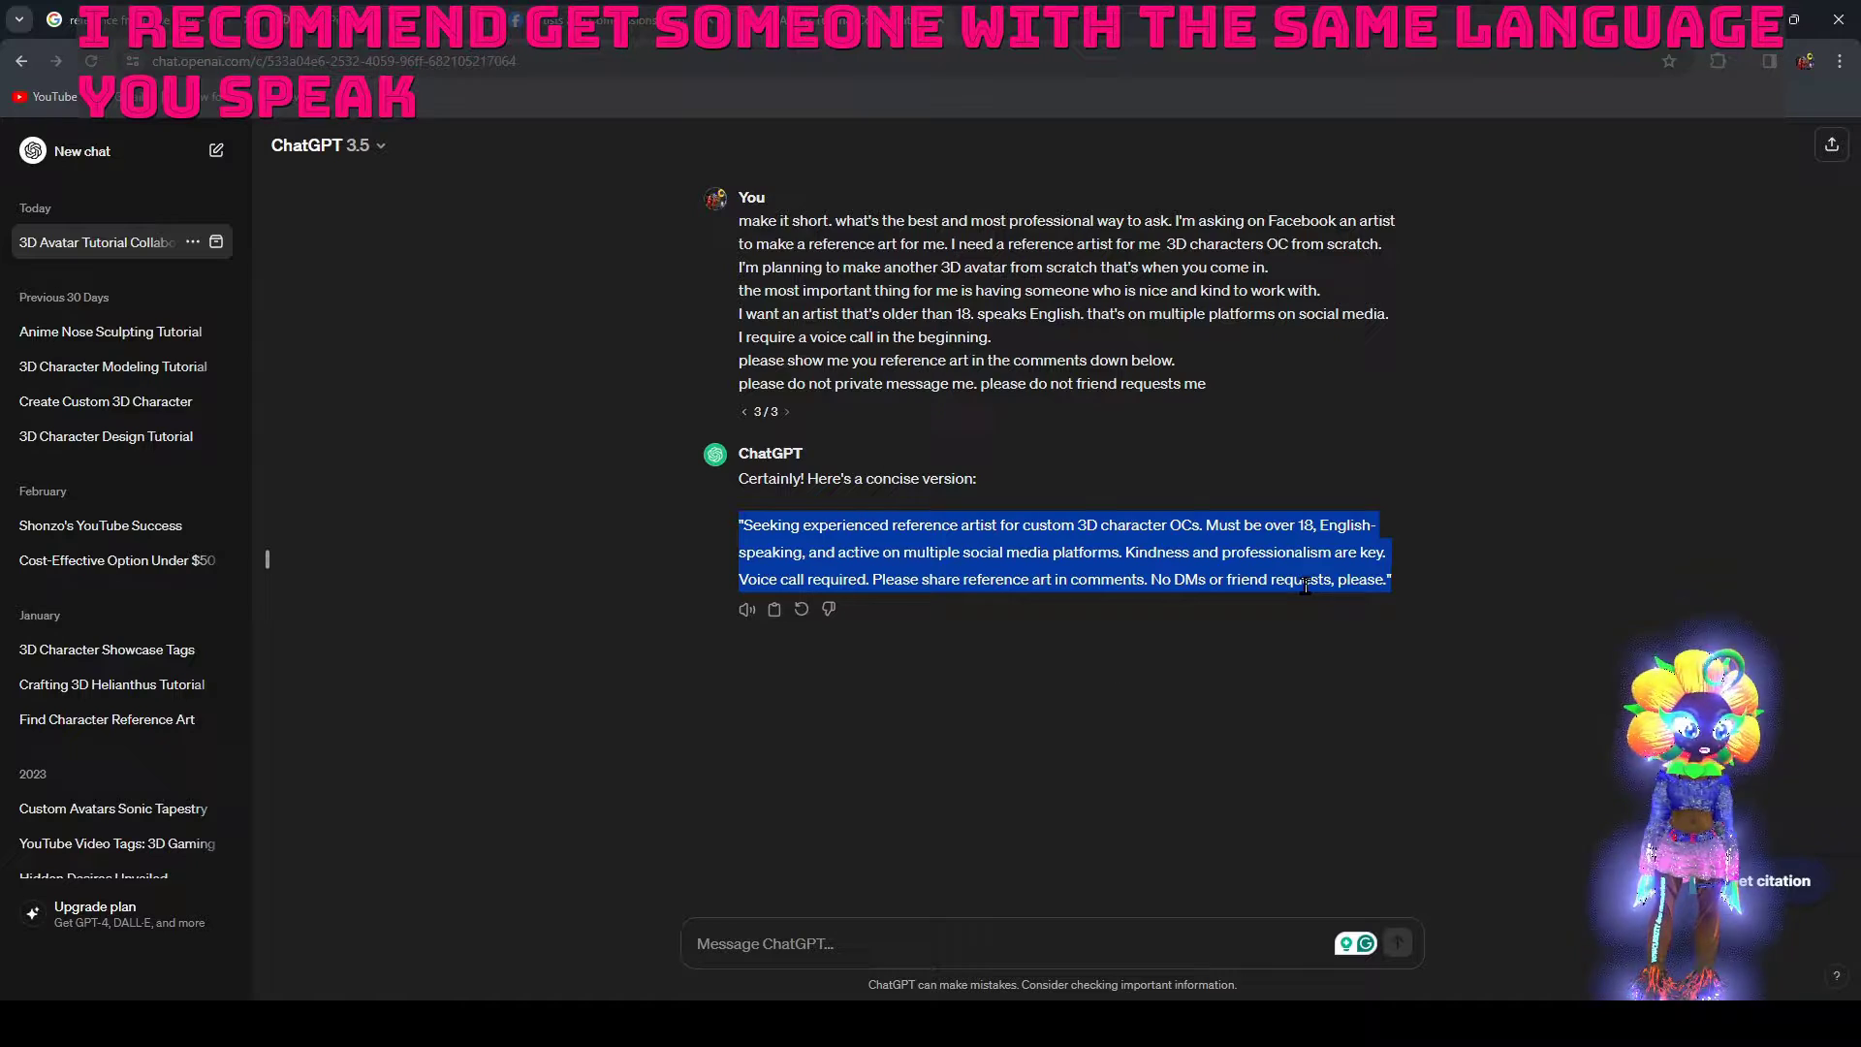
pyautogui.click(610, 19)
pyautogui.click(672, 558)
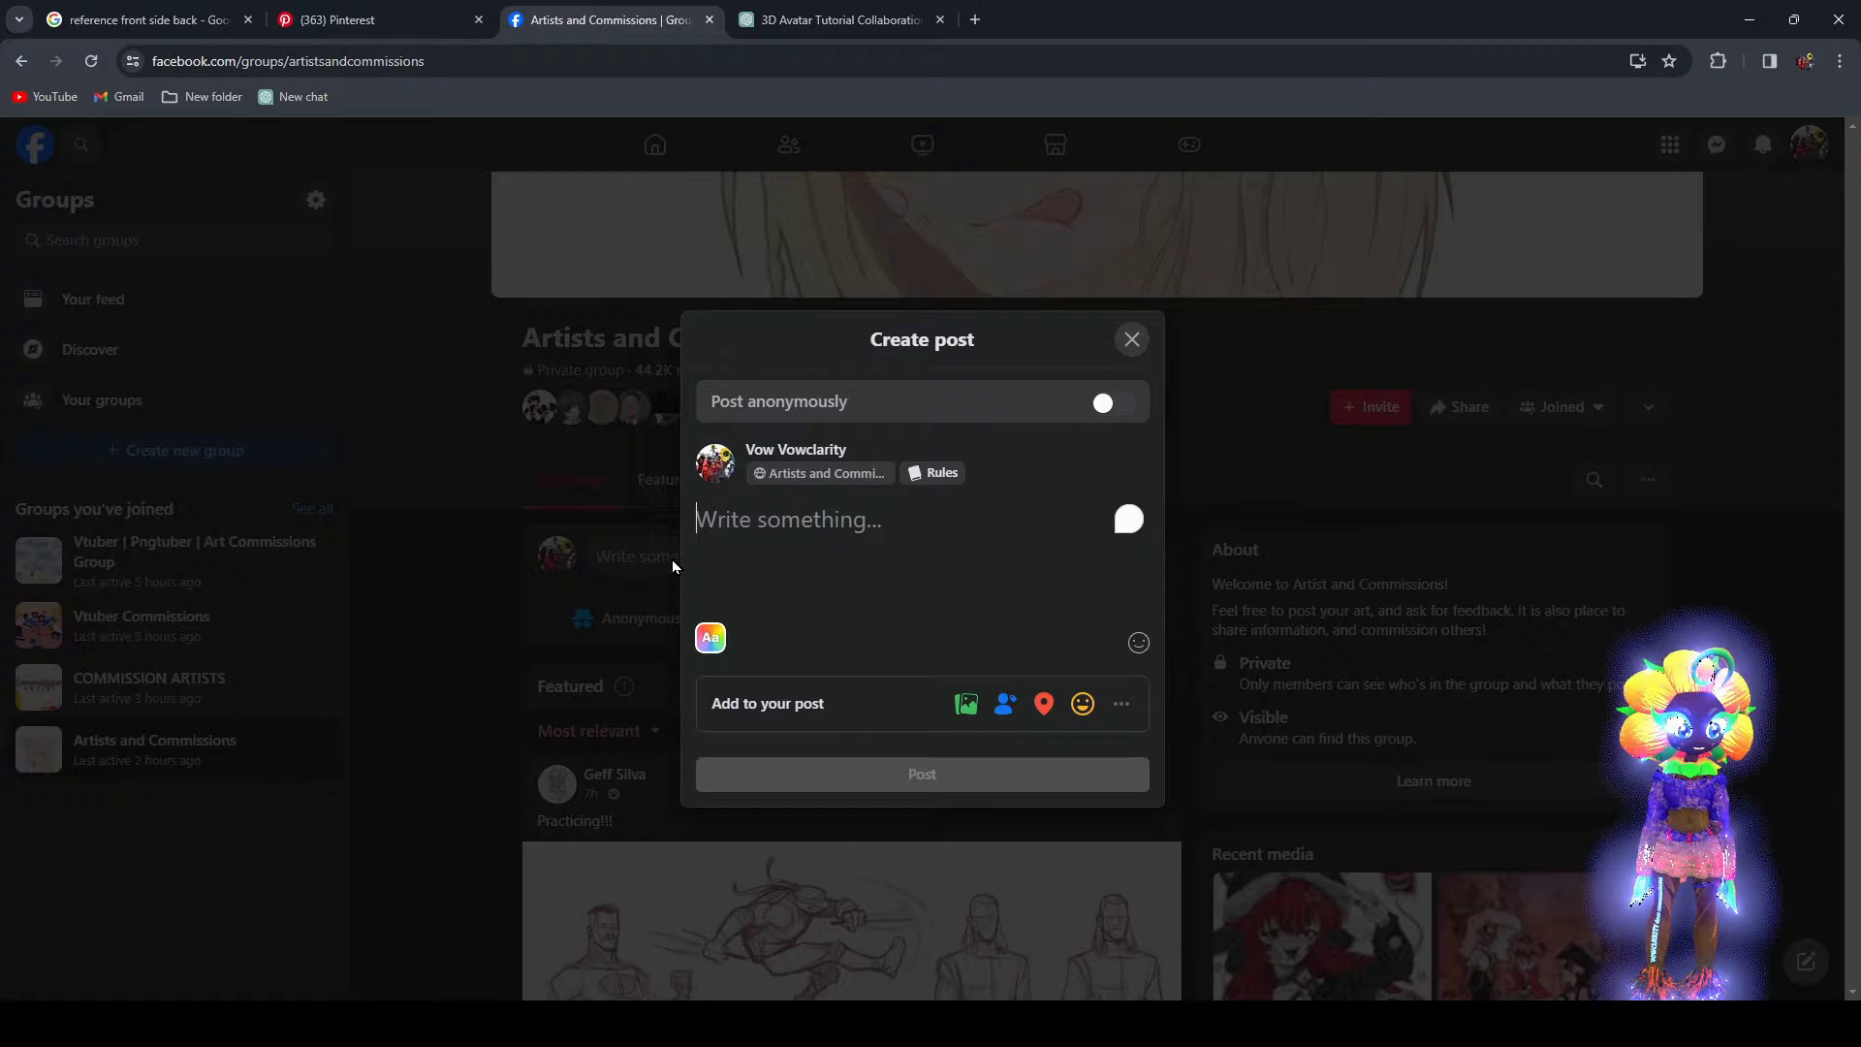
pyautogui.click(1130, 341)
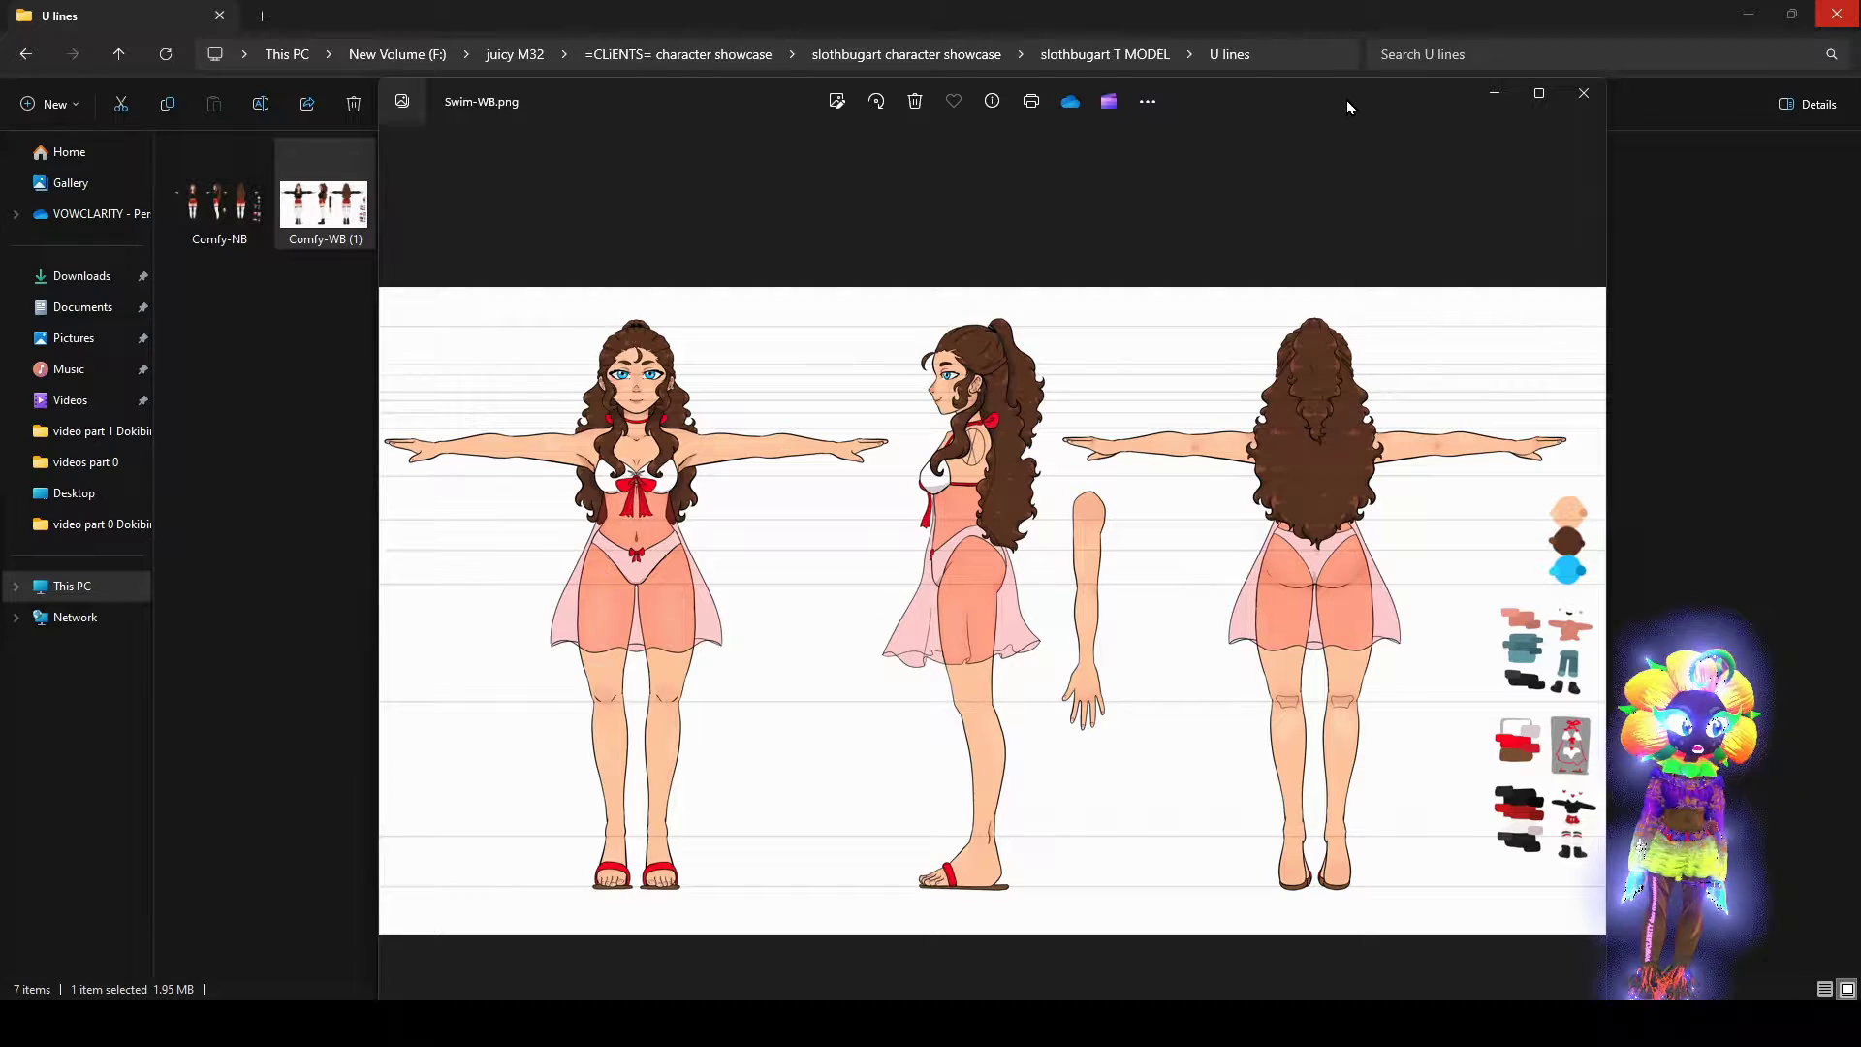
pyautogui.moveTo(1347, 101); pyautogui.dragTo(1480, 207)
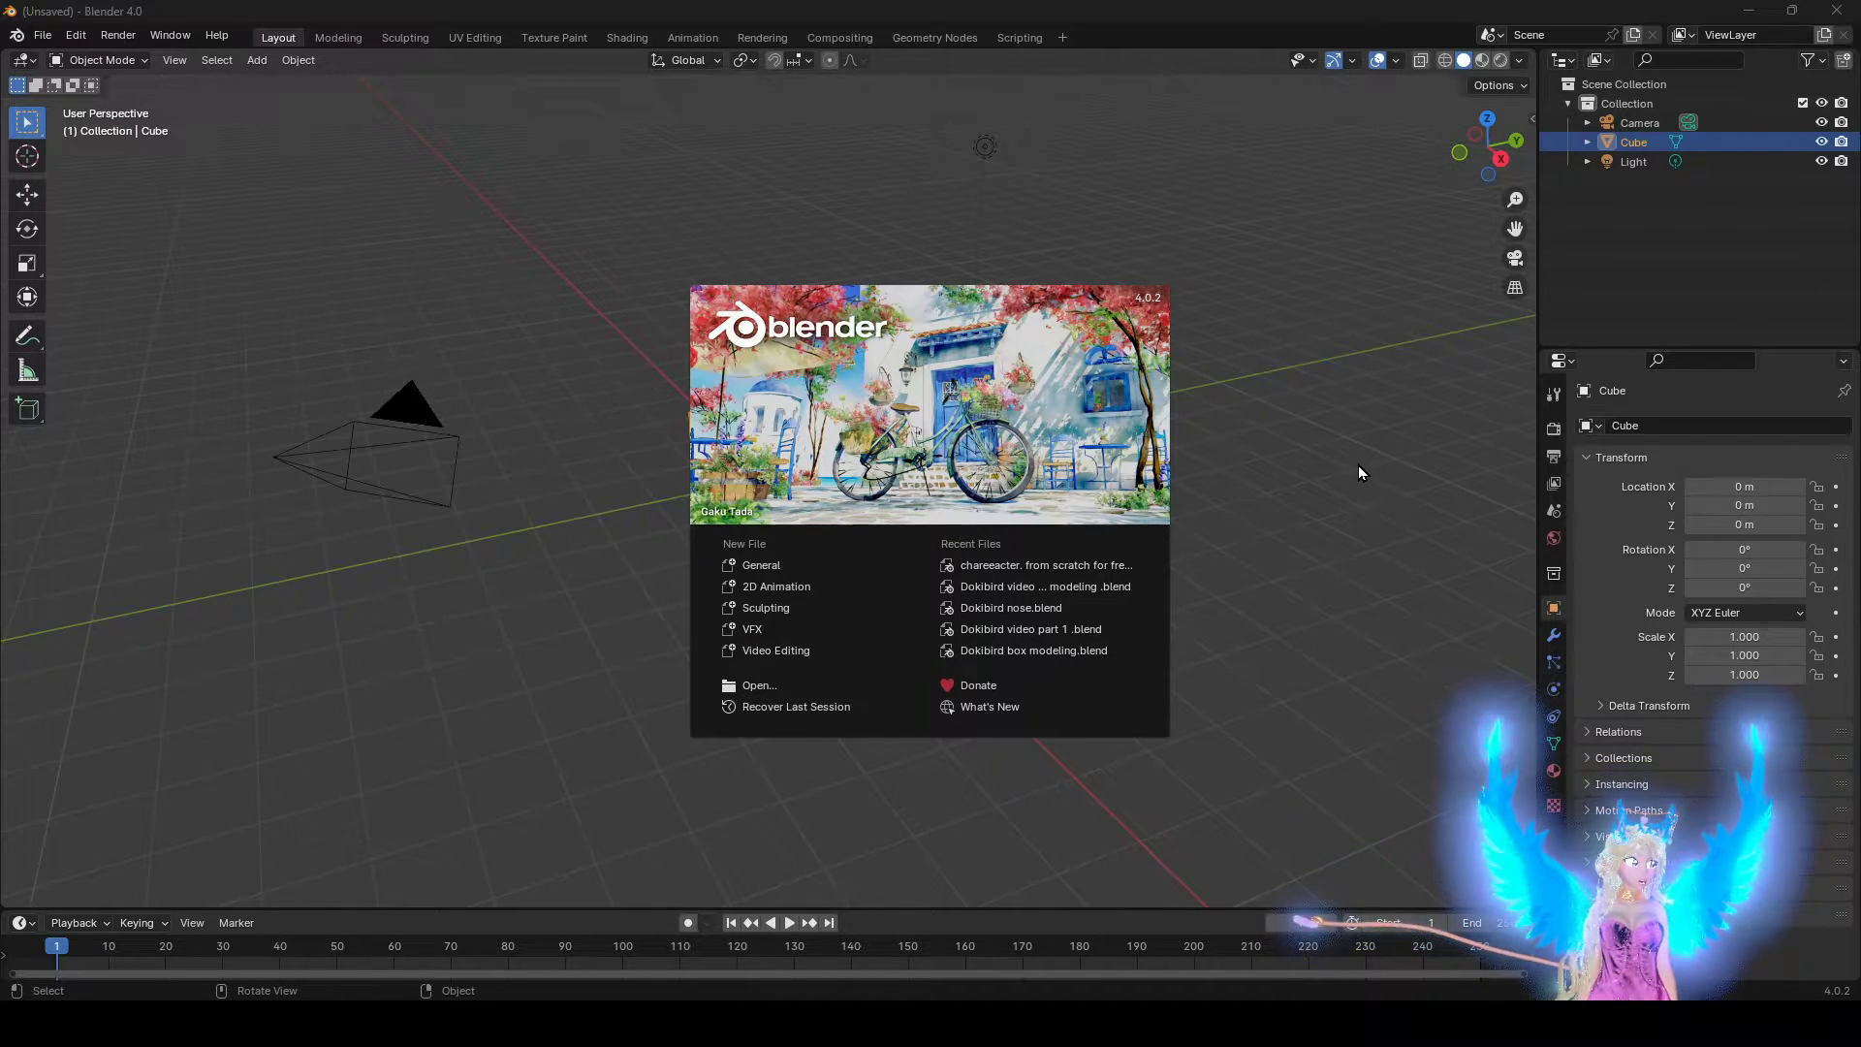
# Exclude the default collection from the view layer and add a new active collection under the Scene Collection
pyautogui.click(1358, 503)
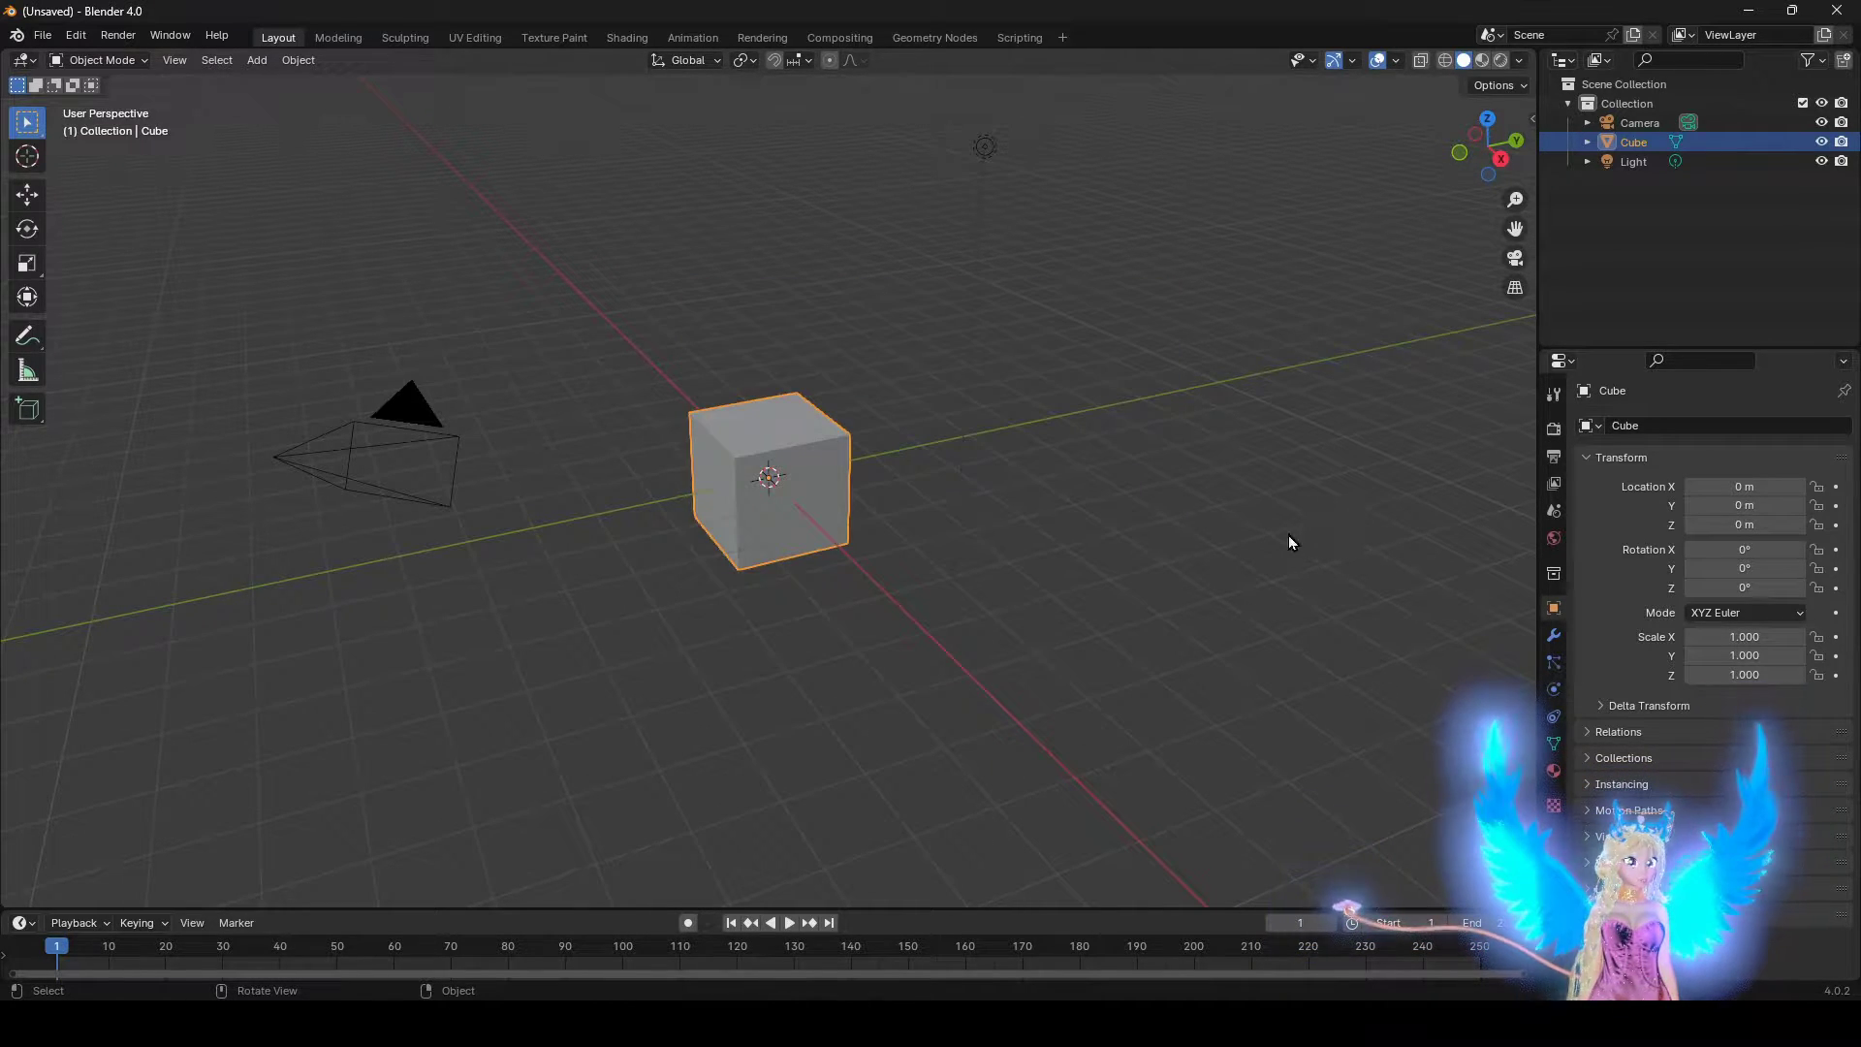
pyautogui.click(1801, 108)
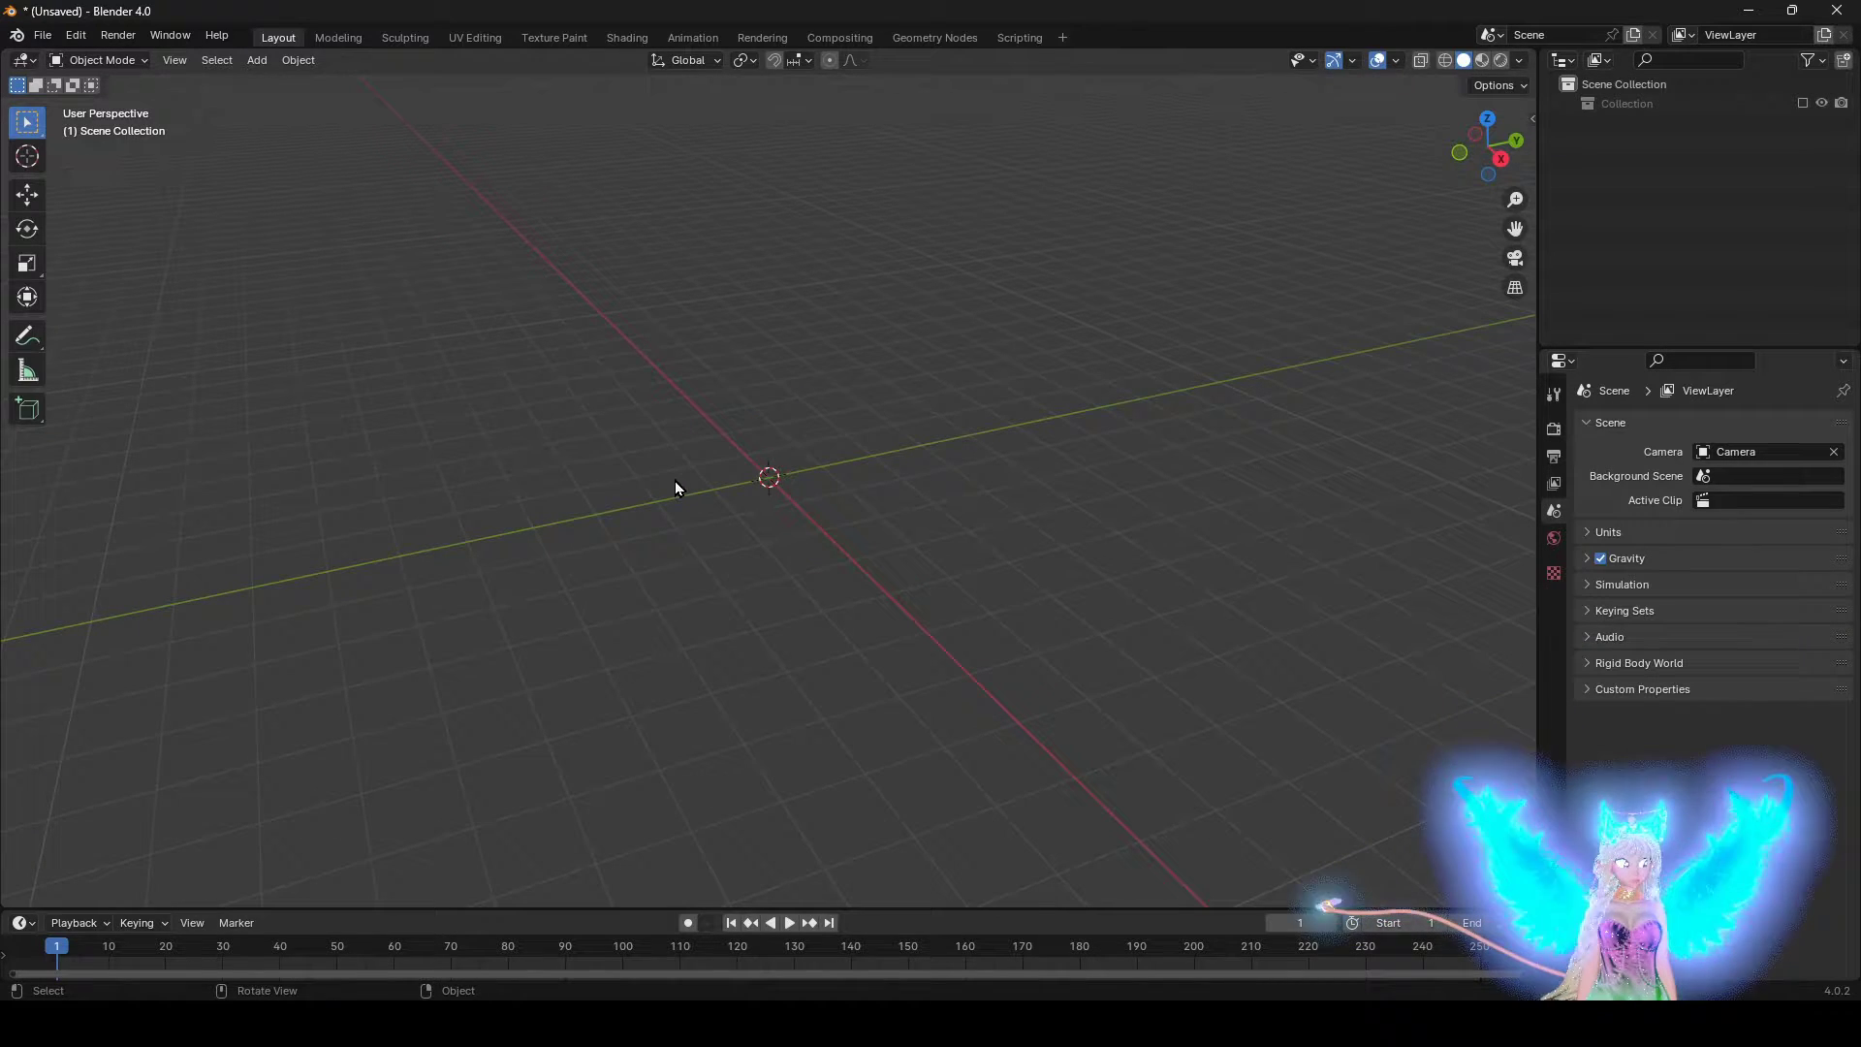
pyautogui.rightClick(1652, 186)
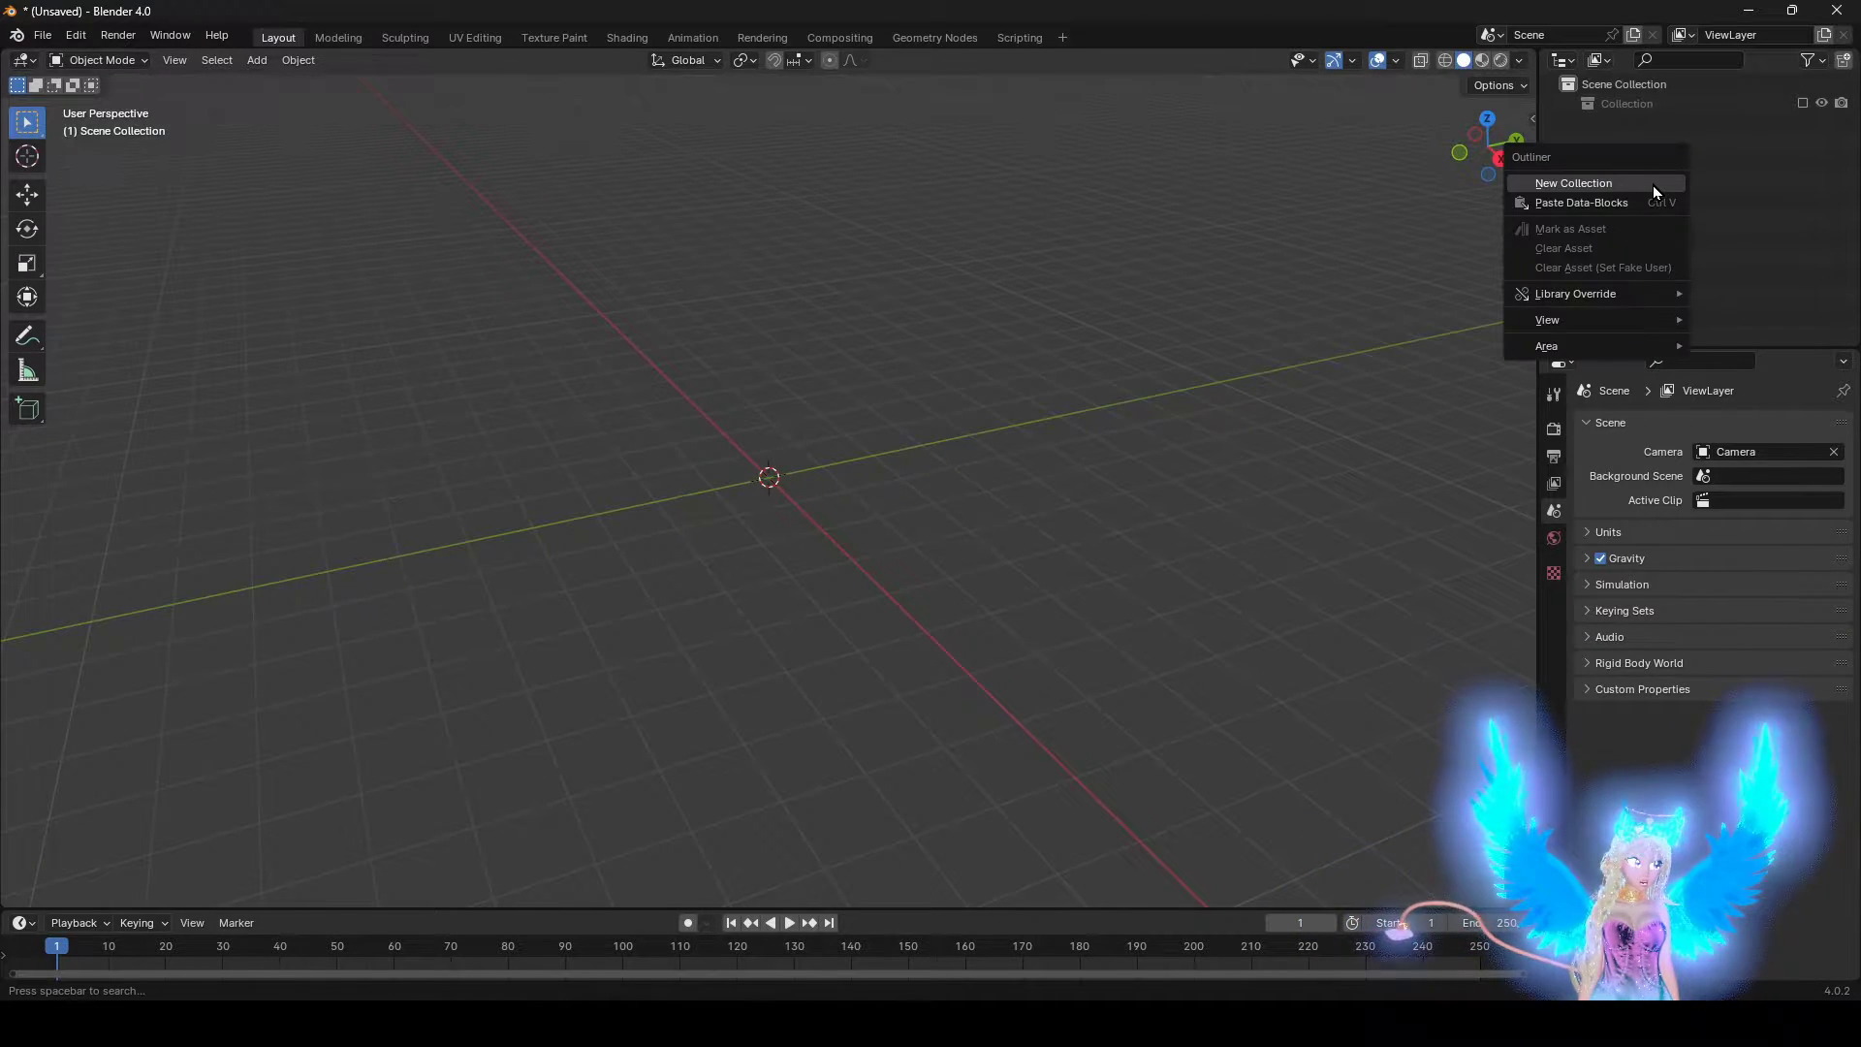
pyautogui.click(1654, 184)
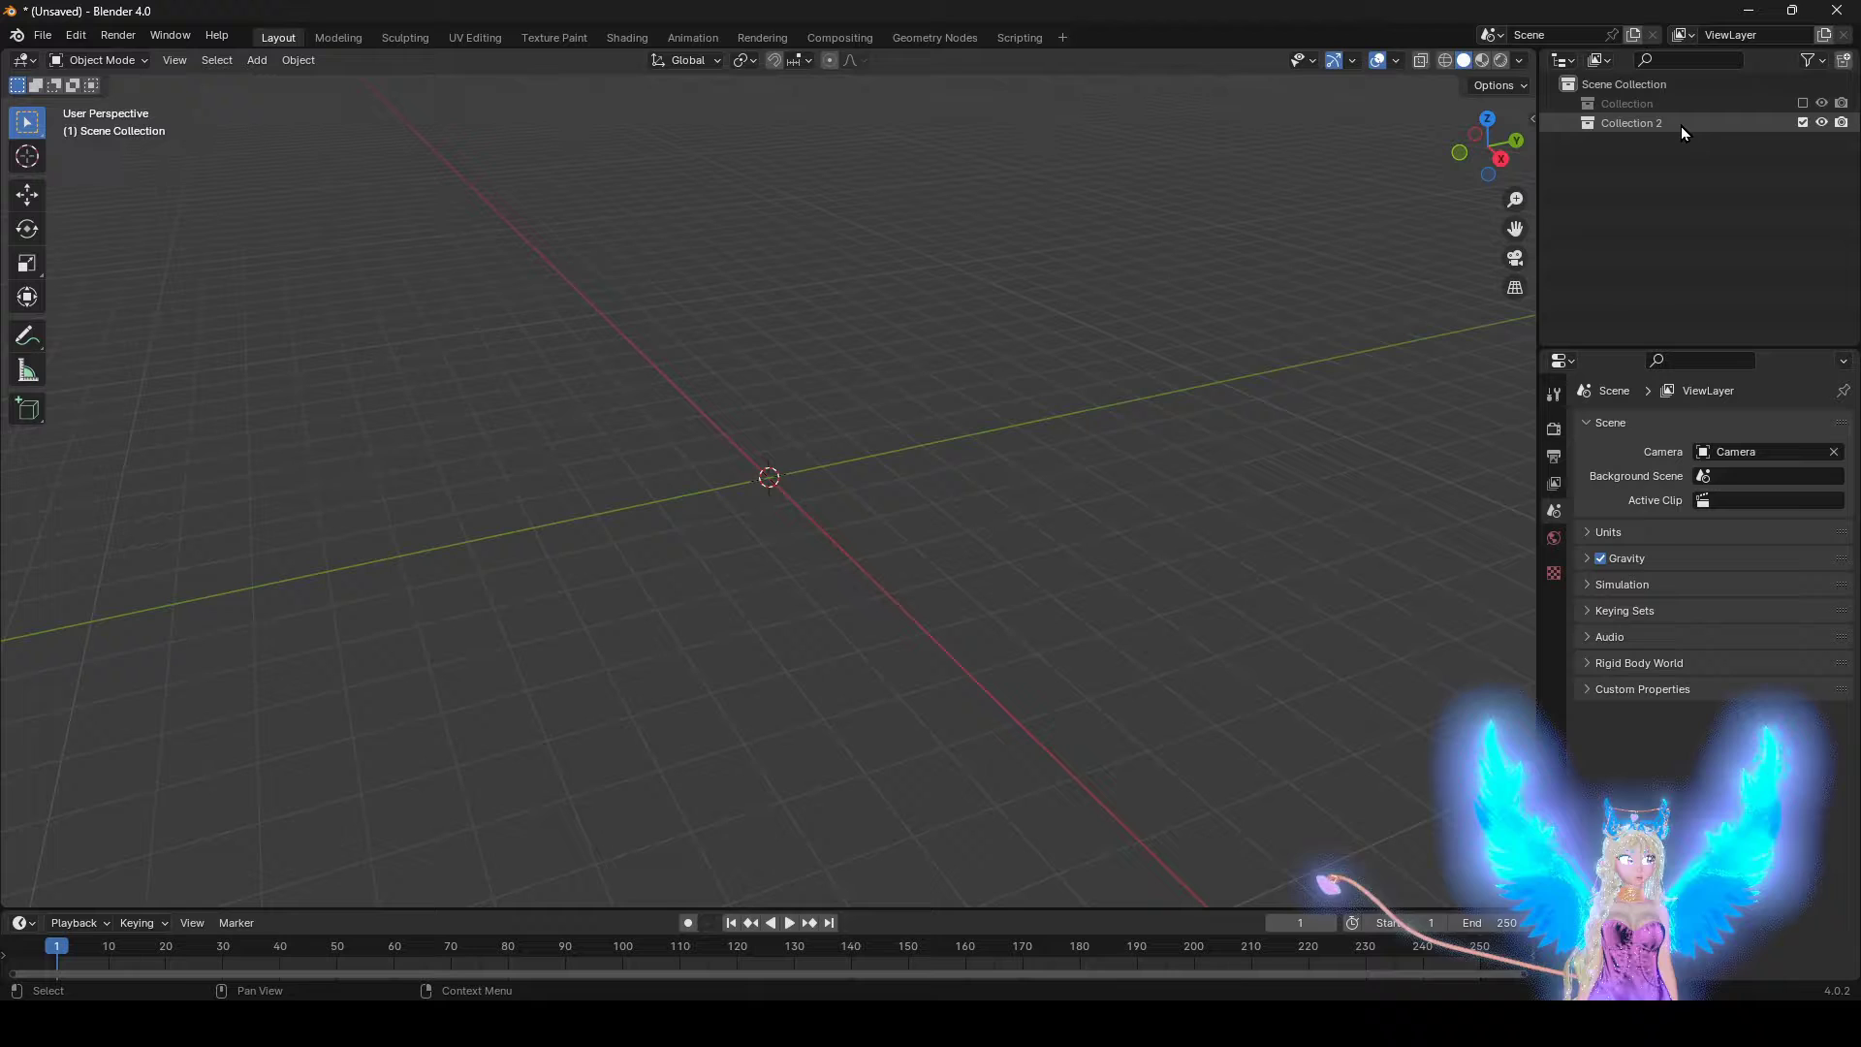
pyautogui.click(1681, 126)
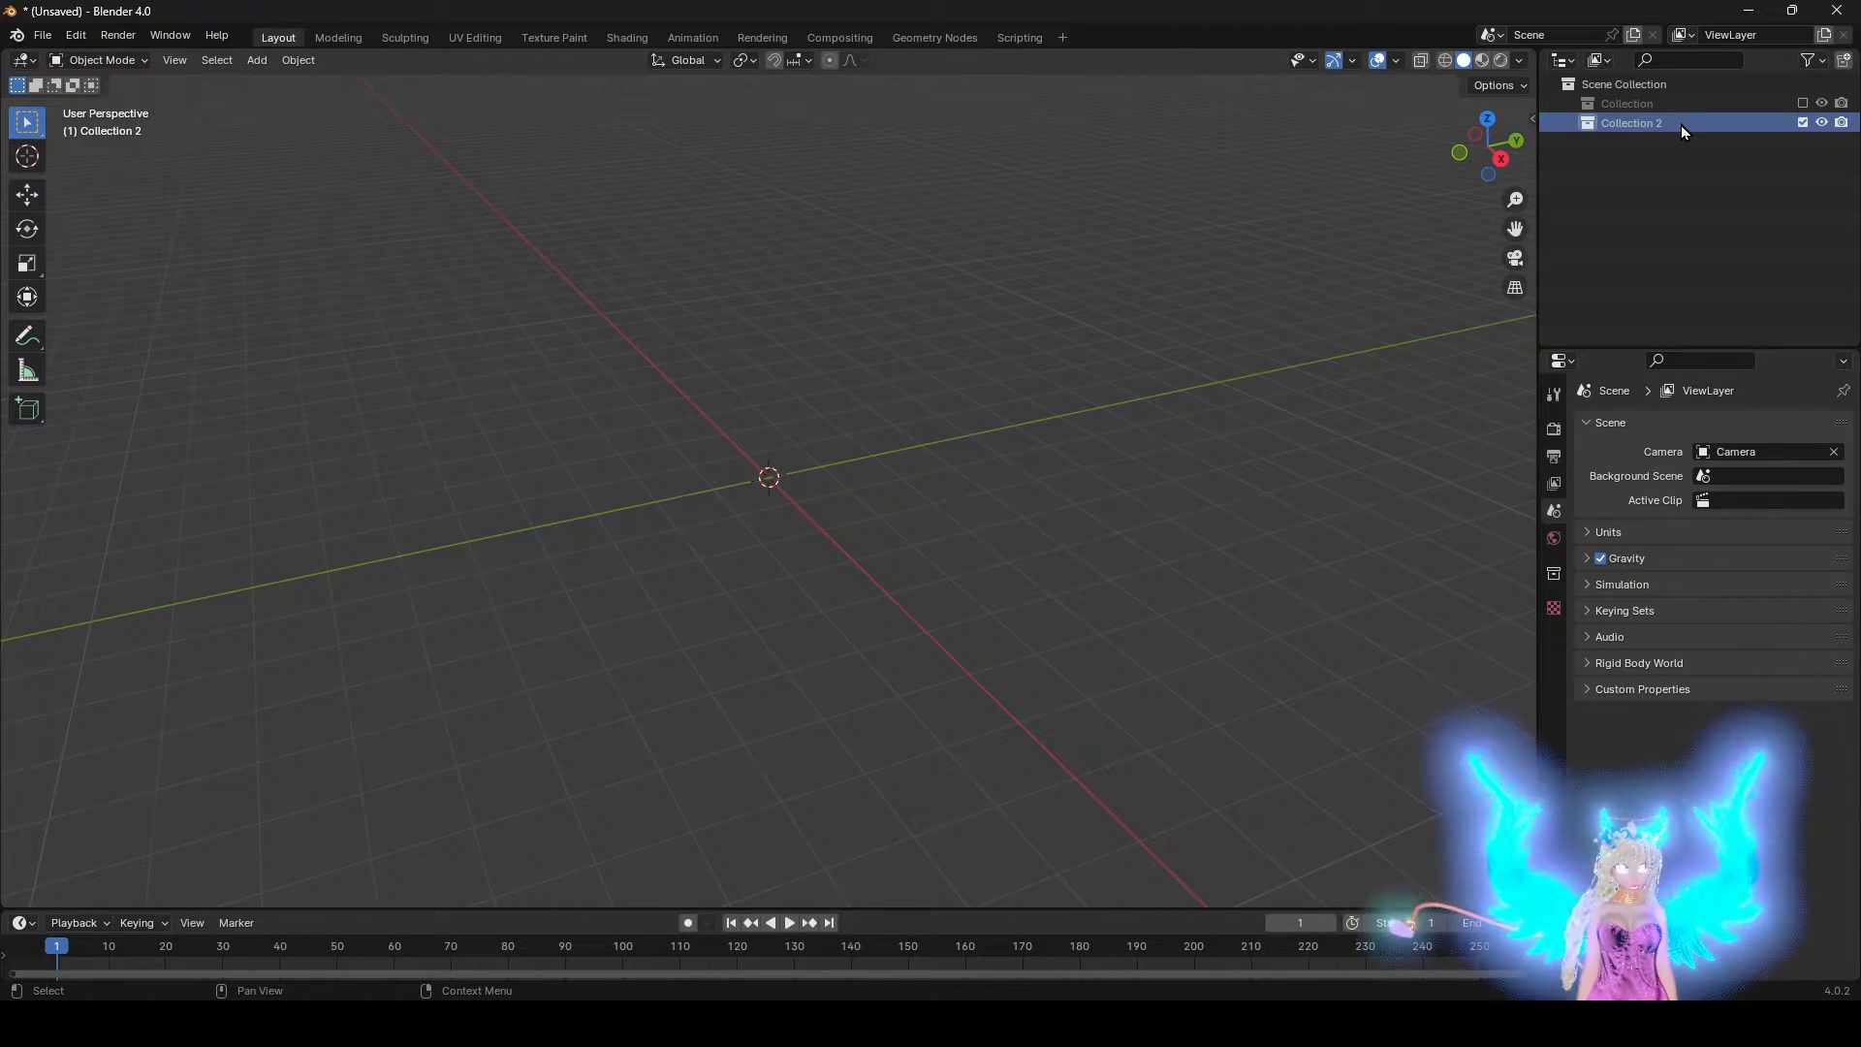
# Rename the newly added collection as "reference art"
pyautogui.doubleClick(1681, 125)
pyautogui.write('reference art')
pyautogui.press('Return')
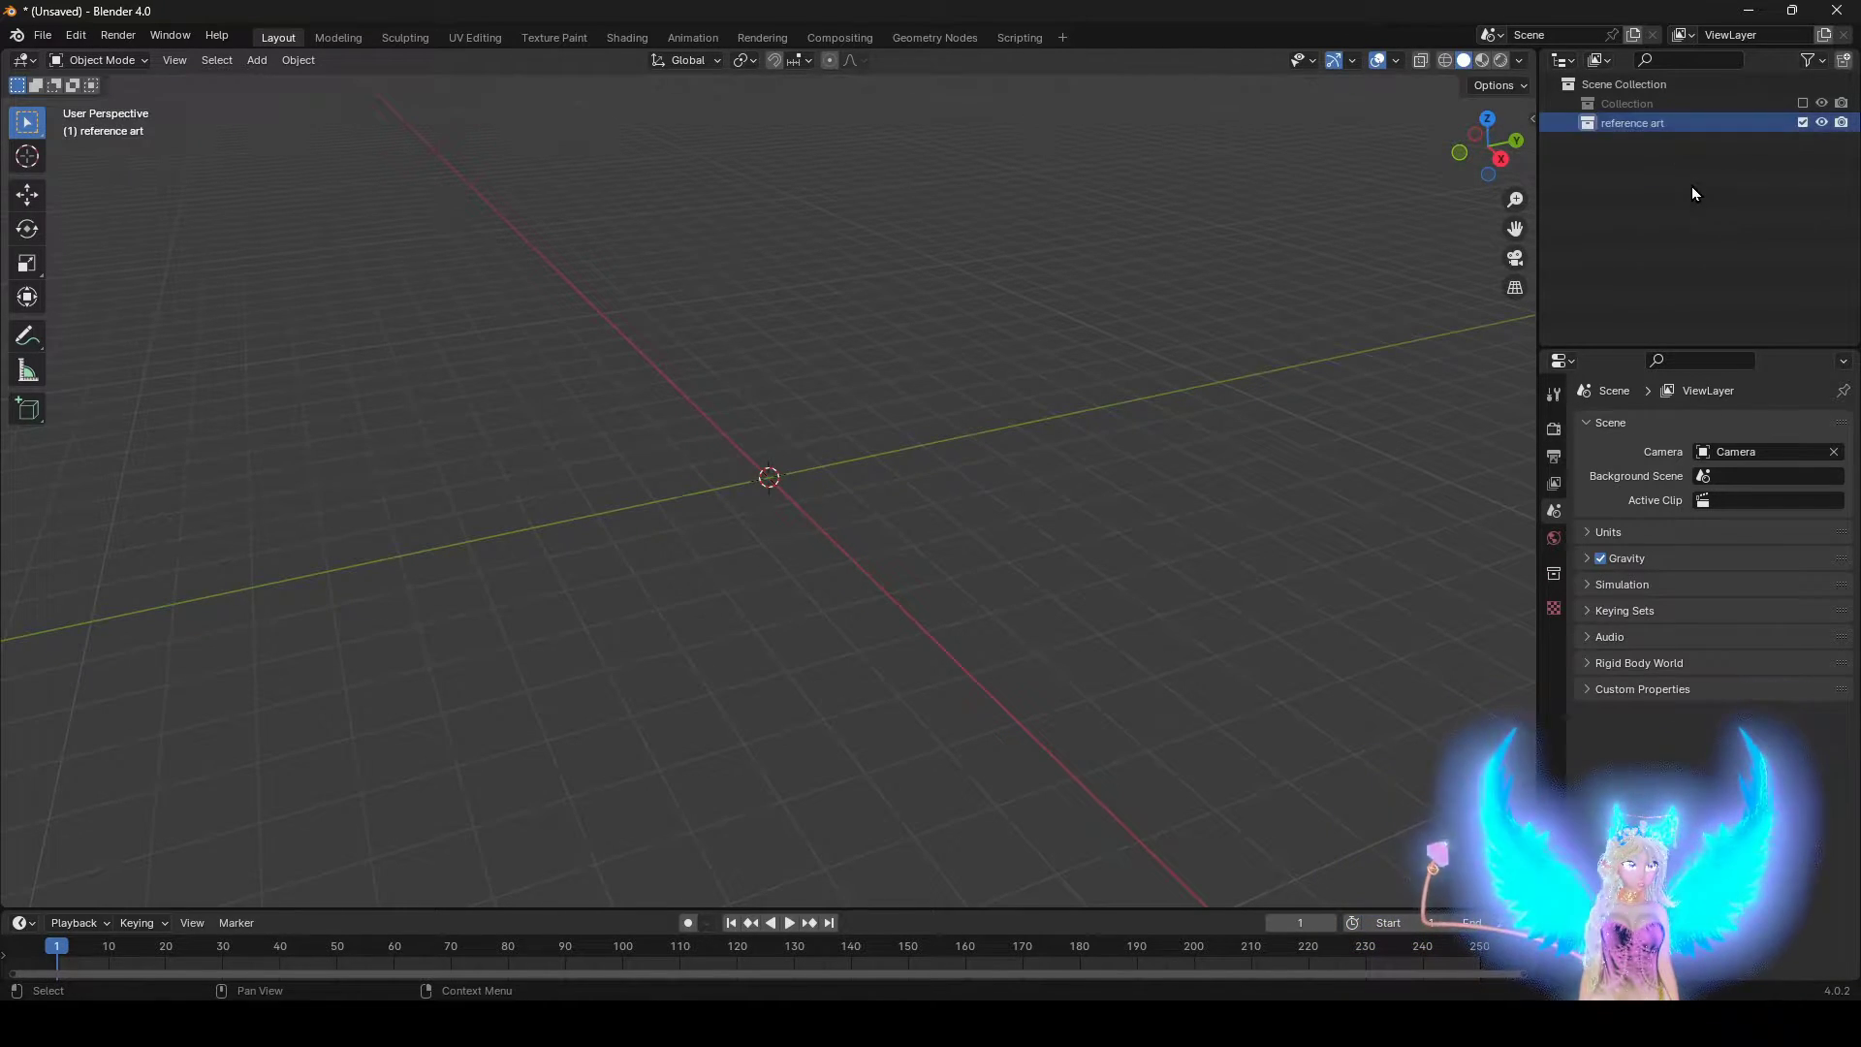
# Enable the Screencast Keys display in the viewport and hide the sidebar again
pyautogui.press('n')
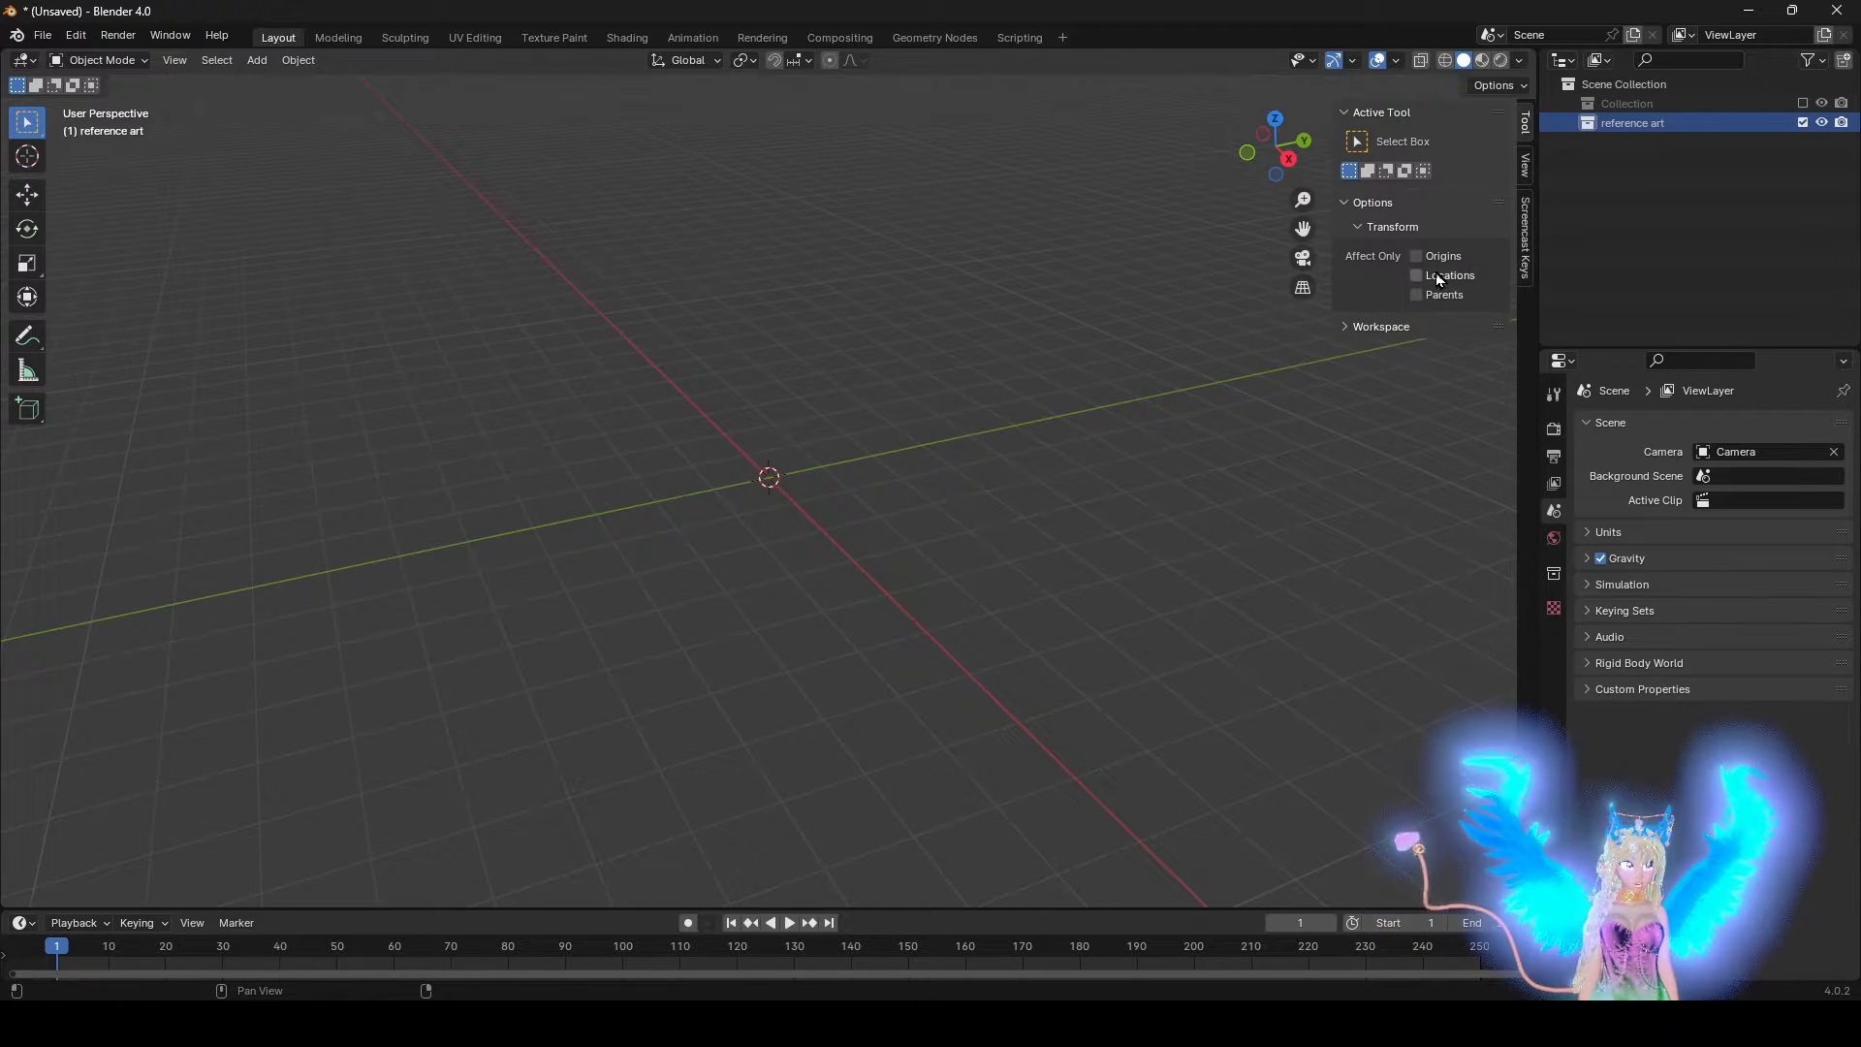
pyautogui.click(1526, 230)
pyautogui.click(1368, 120)
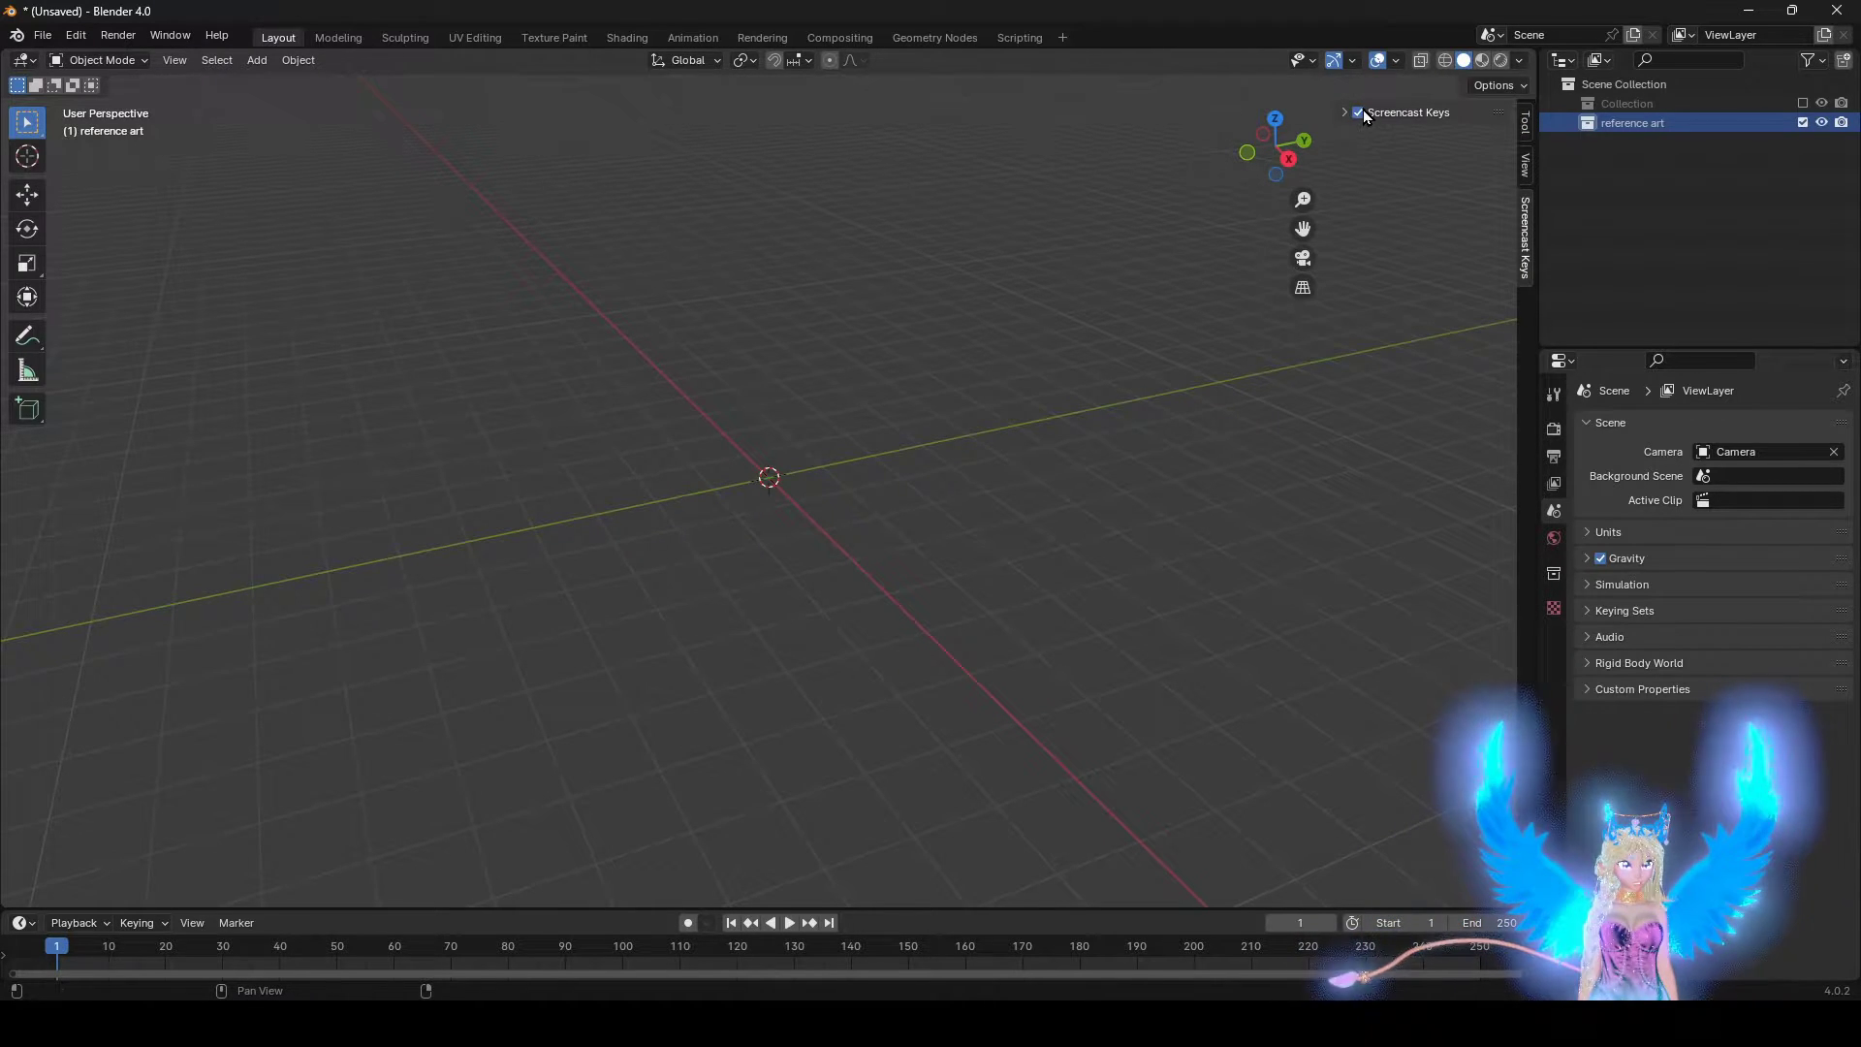
pyautogui.press('n')
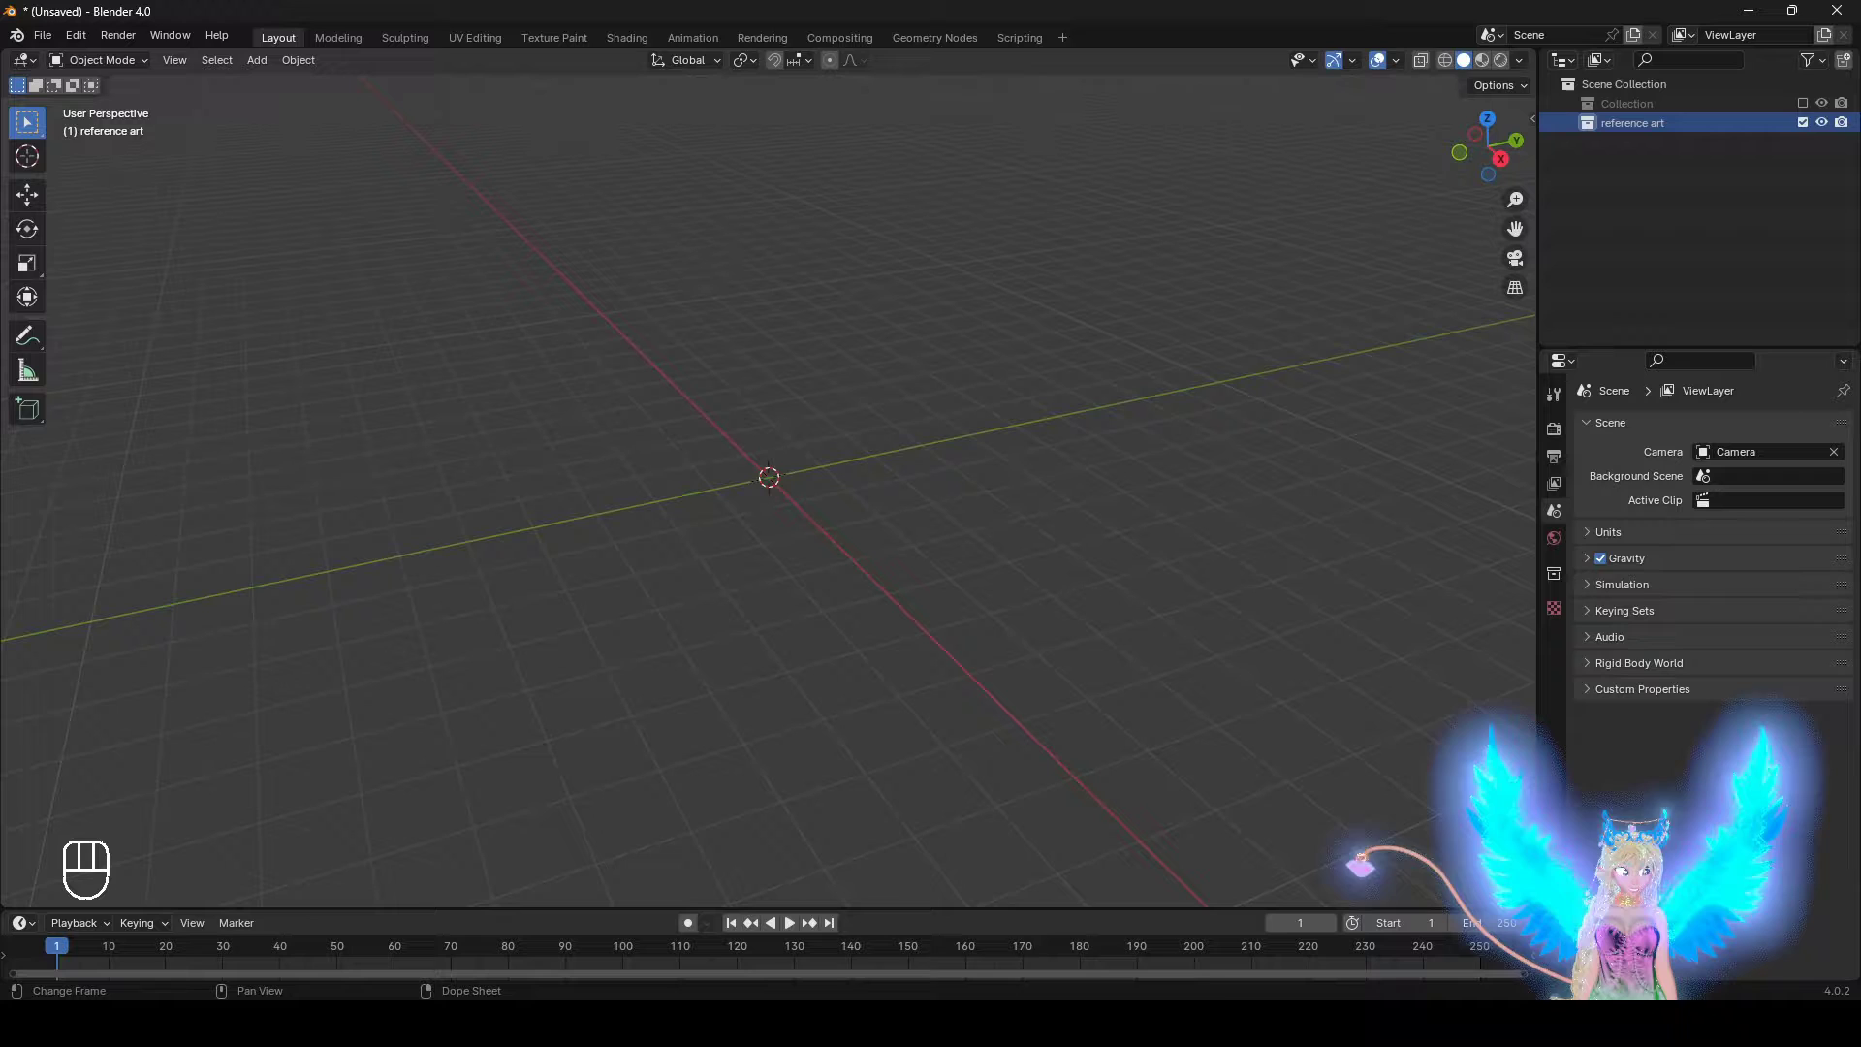
# Bring the Dokiunder_correction image from the Dokibird reference art folder into the viewport as a reference image
pyautogui.click(1142, 928)
pyautogui.moveTo(1352, 262); pyautogui.dragTo(1418, 290)
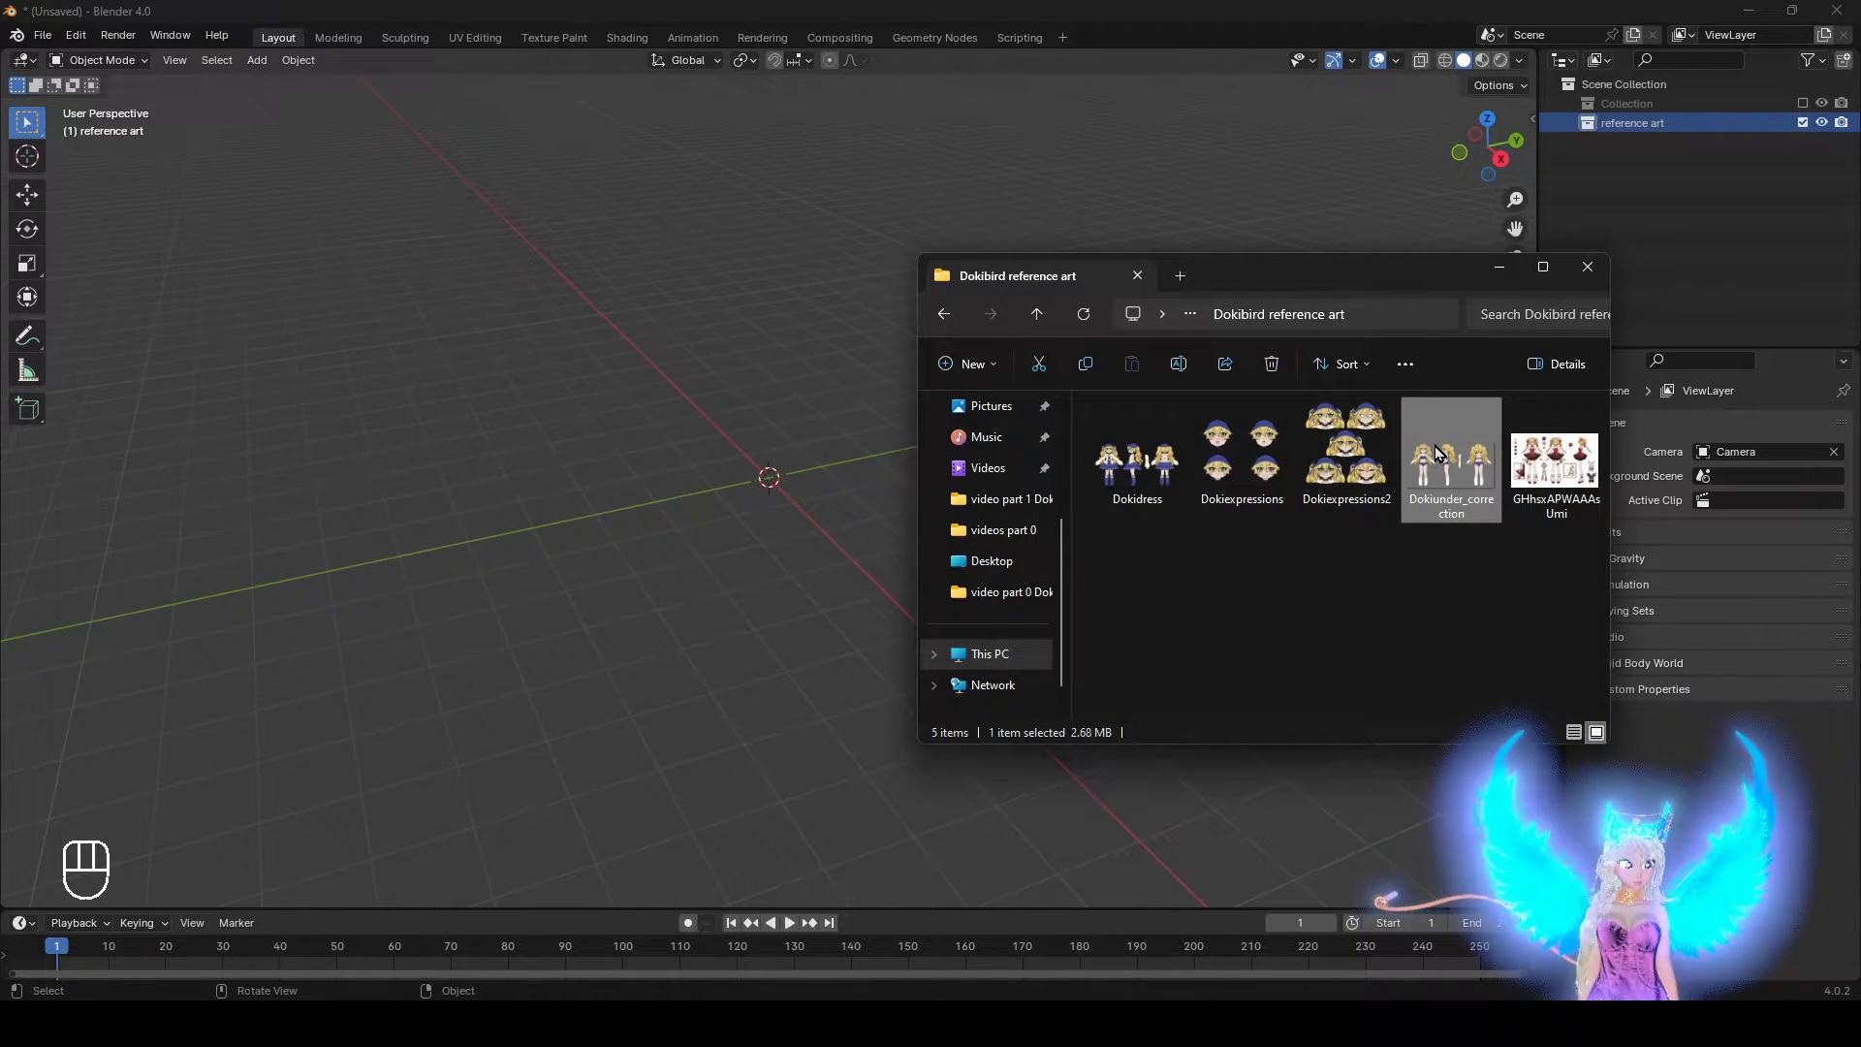
pyautogui.moveTo(1437, 453); pyautogui.dragTo(789, 473)
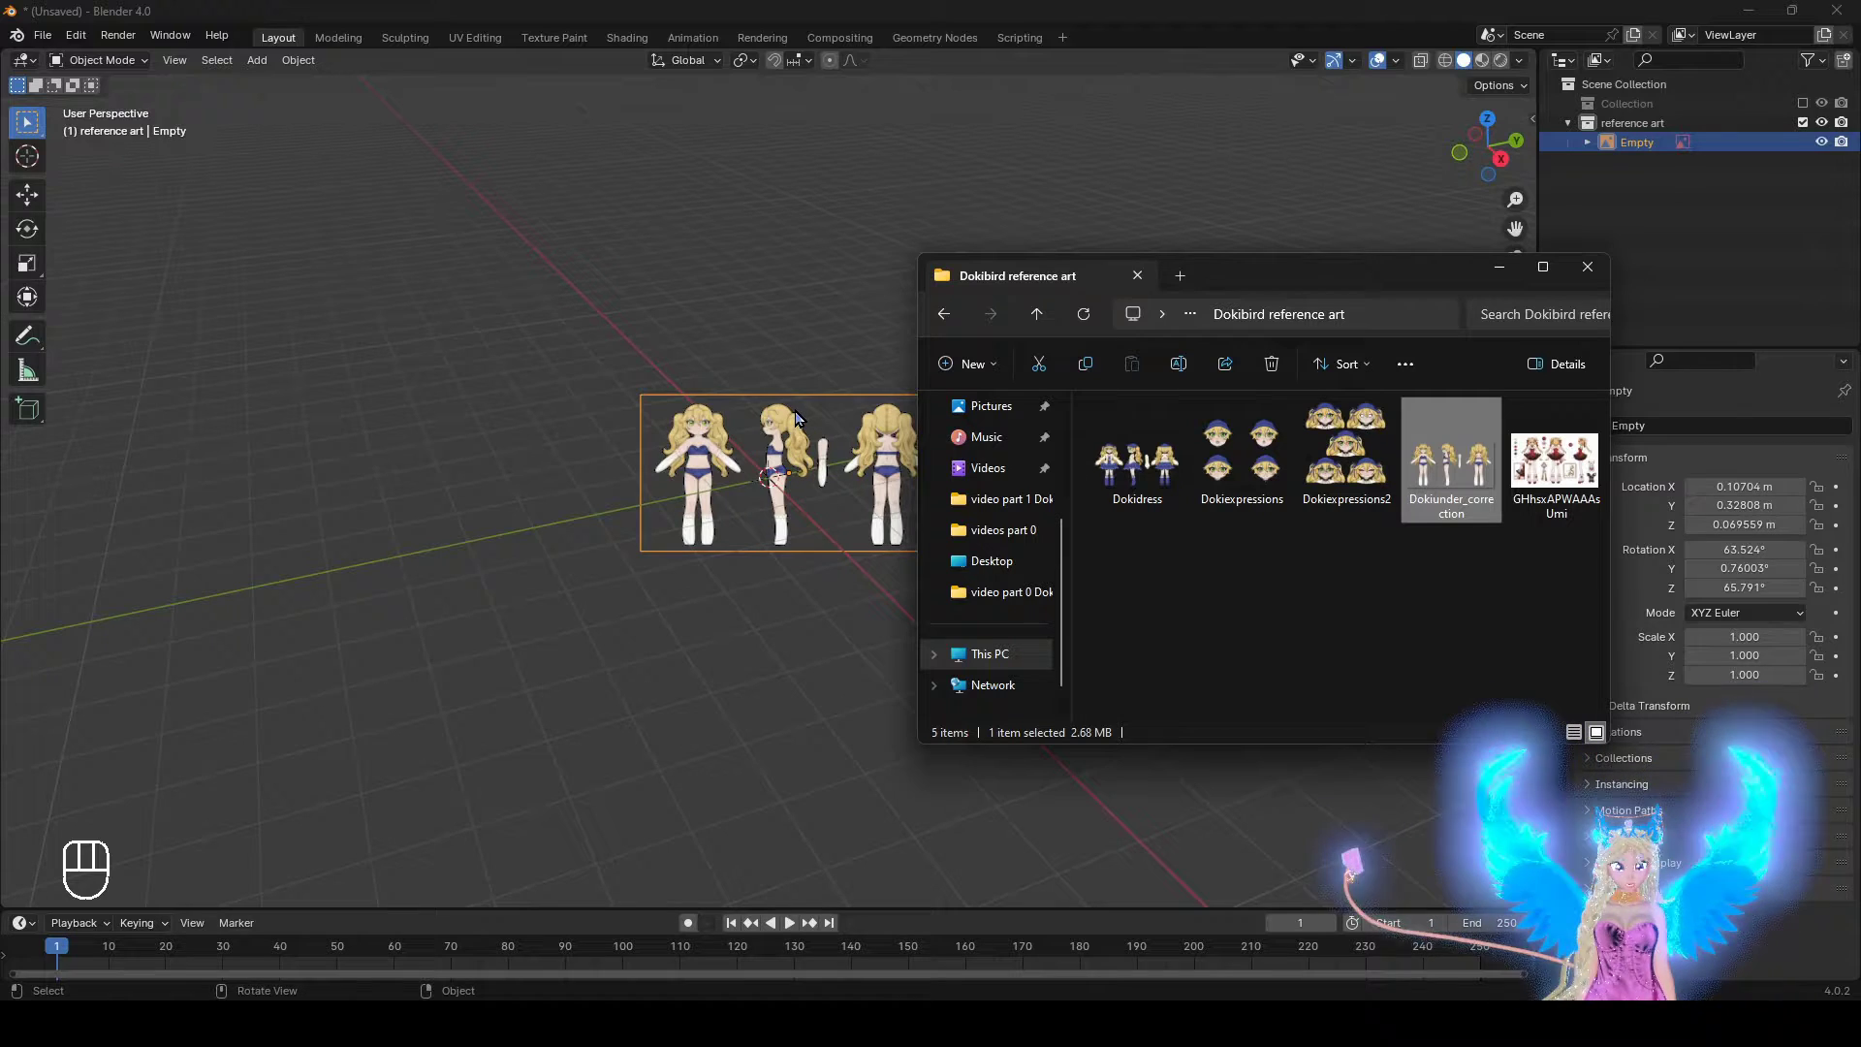
pyautogui.click(839, 328)
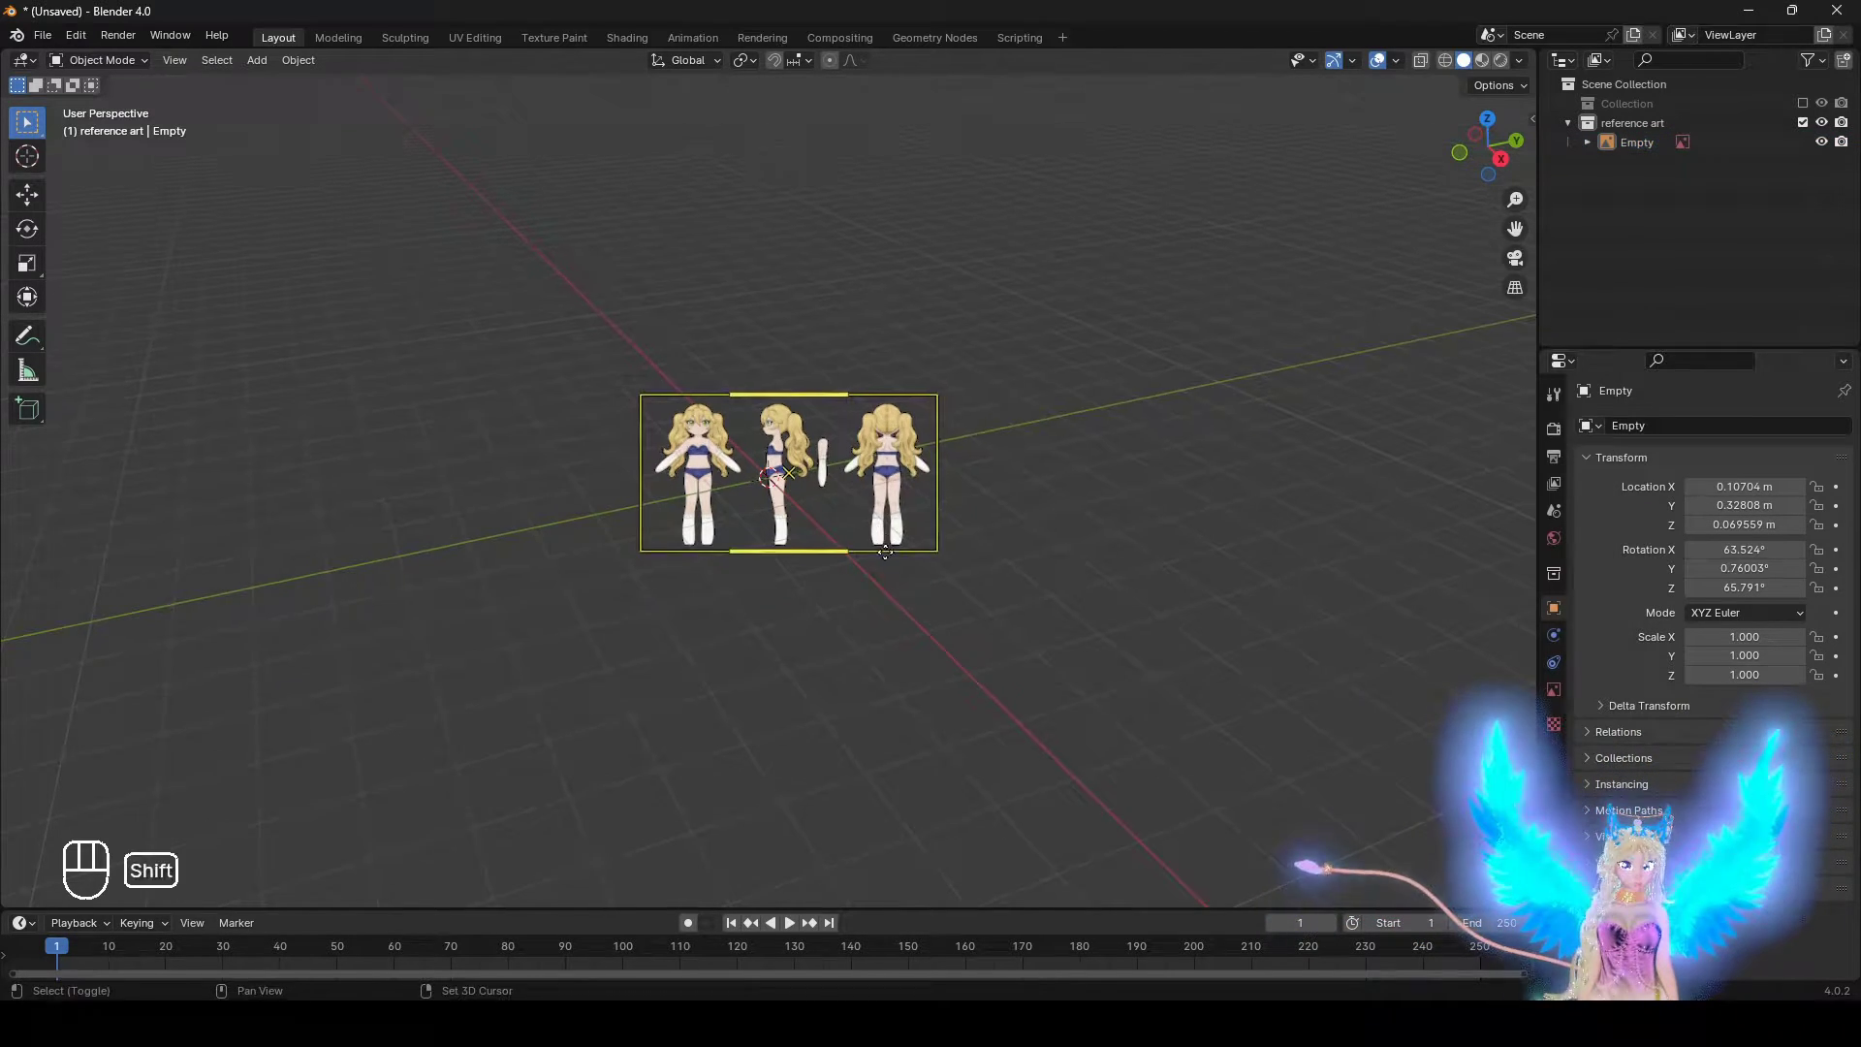
# Clear the location, scale and rotation of the character reference image
pyautogui.keyDown('shift'); pyautogui.moveTo(885, 551); pyautogui.dragTo(1037, 582, button='middle'); pyautogui.keyUp('shift')
pyautogui.scroll(3, 1038, 582)
pyautogui.keyDown('shift'); pyautogui.moveTo(1207, 604); pyautogui.dragTo(1111, 556, button='middle'); pyautogui.keyUp('shift')
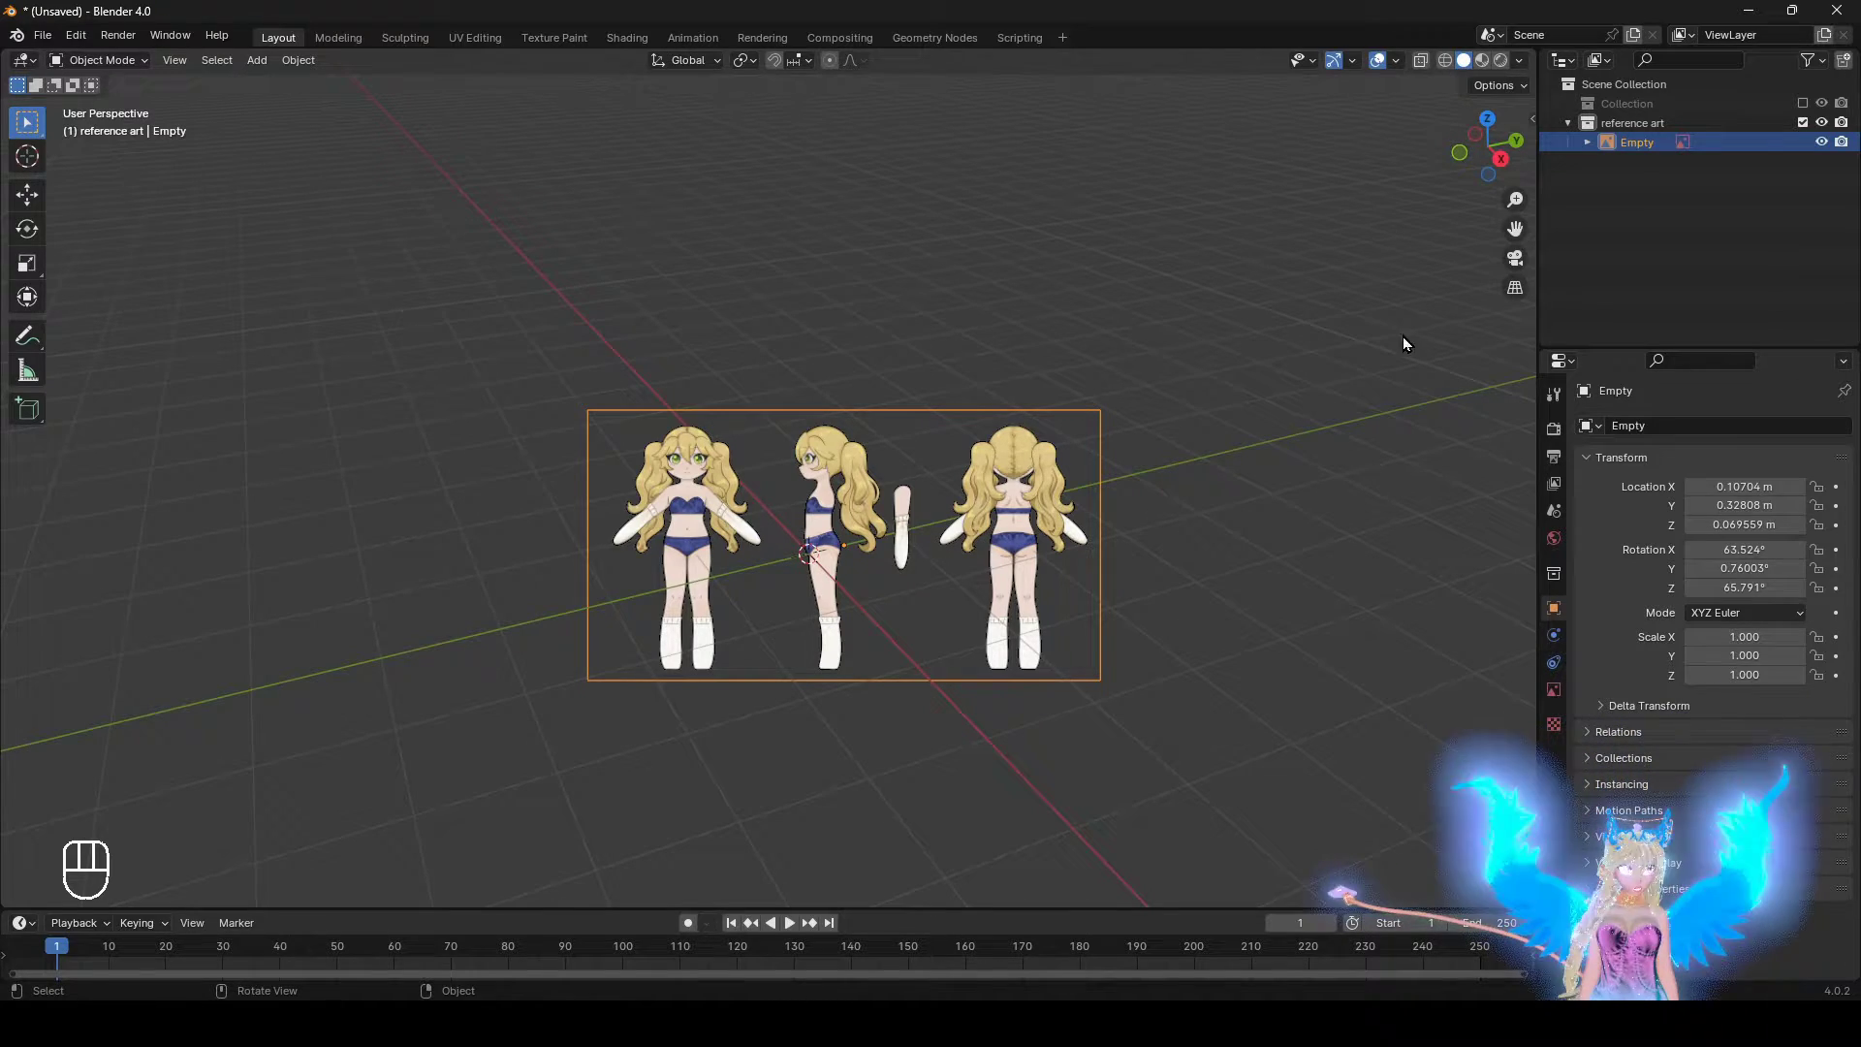
pyautogui.moveTo(1515, 228); pyautogui.dragTo(1479, 306)
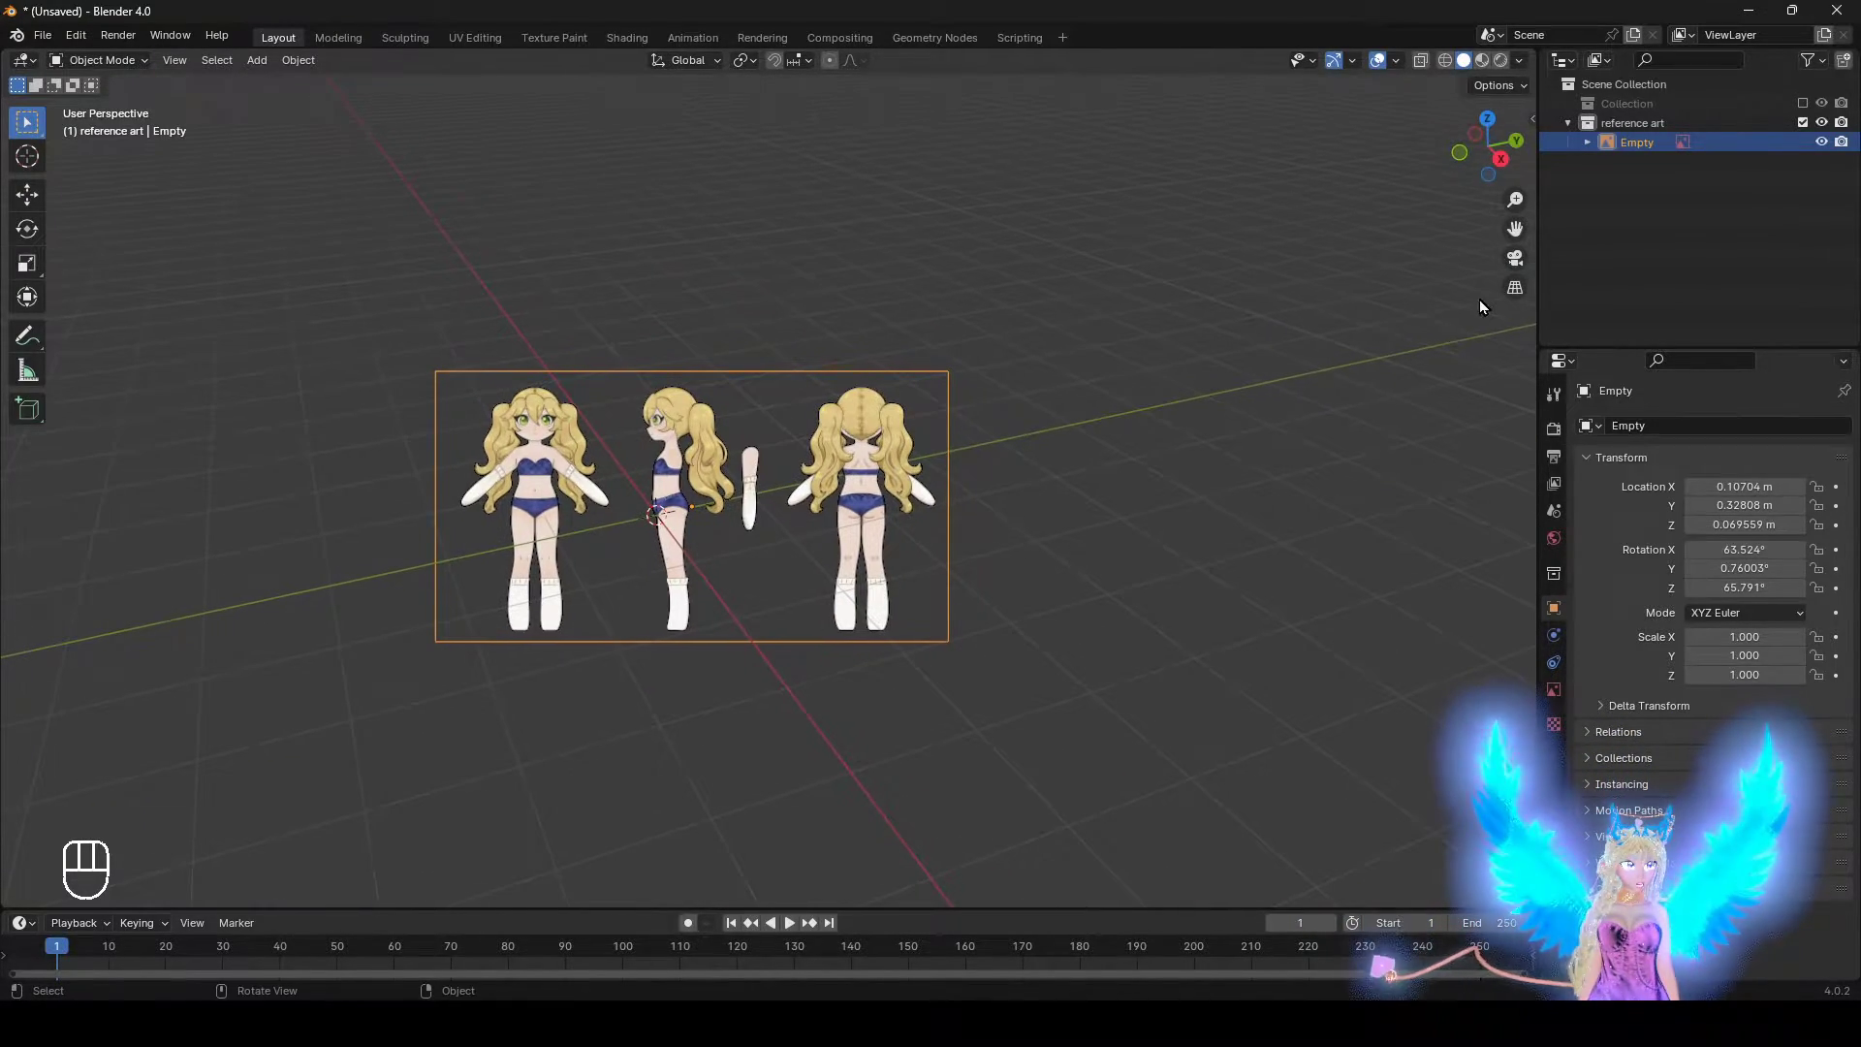
pyautogui.keyDown('shift'); pyautogui.moveTo(1320, 371); pyautogui.dragTo(1185, 532, button='middle'); pyautogui.keyUp('shift')
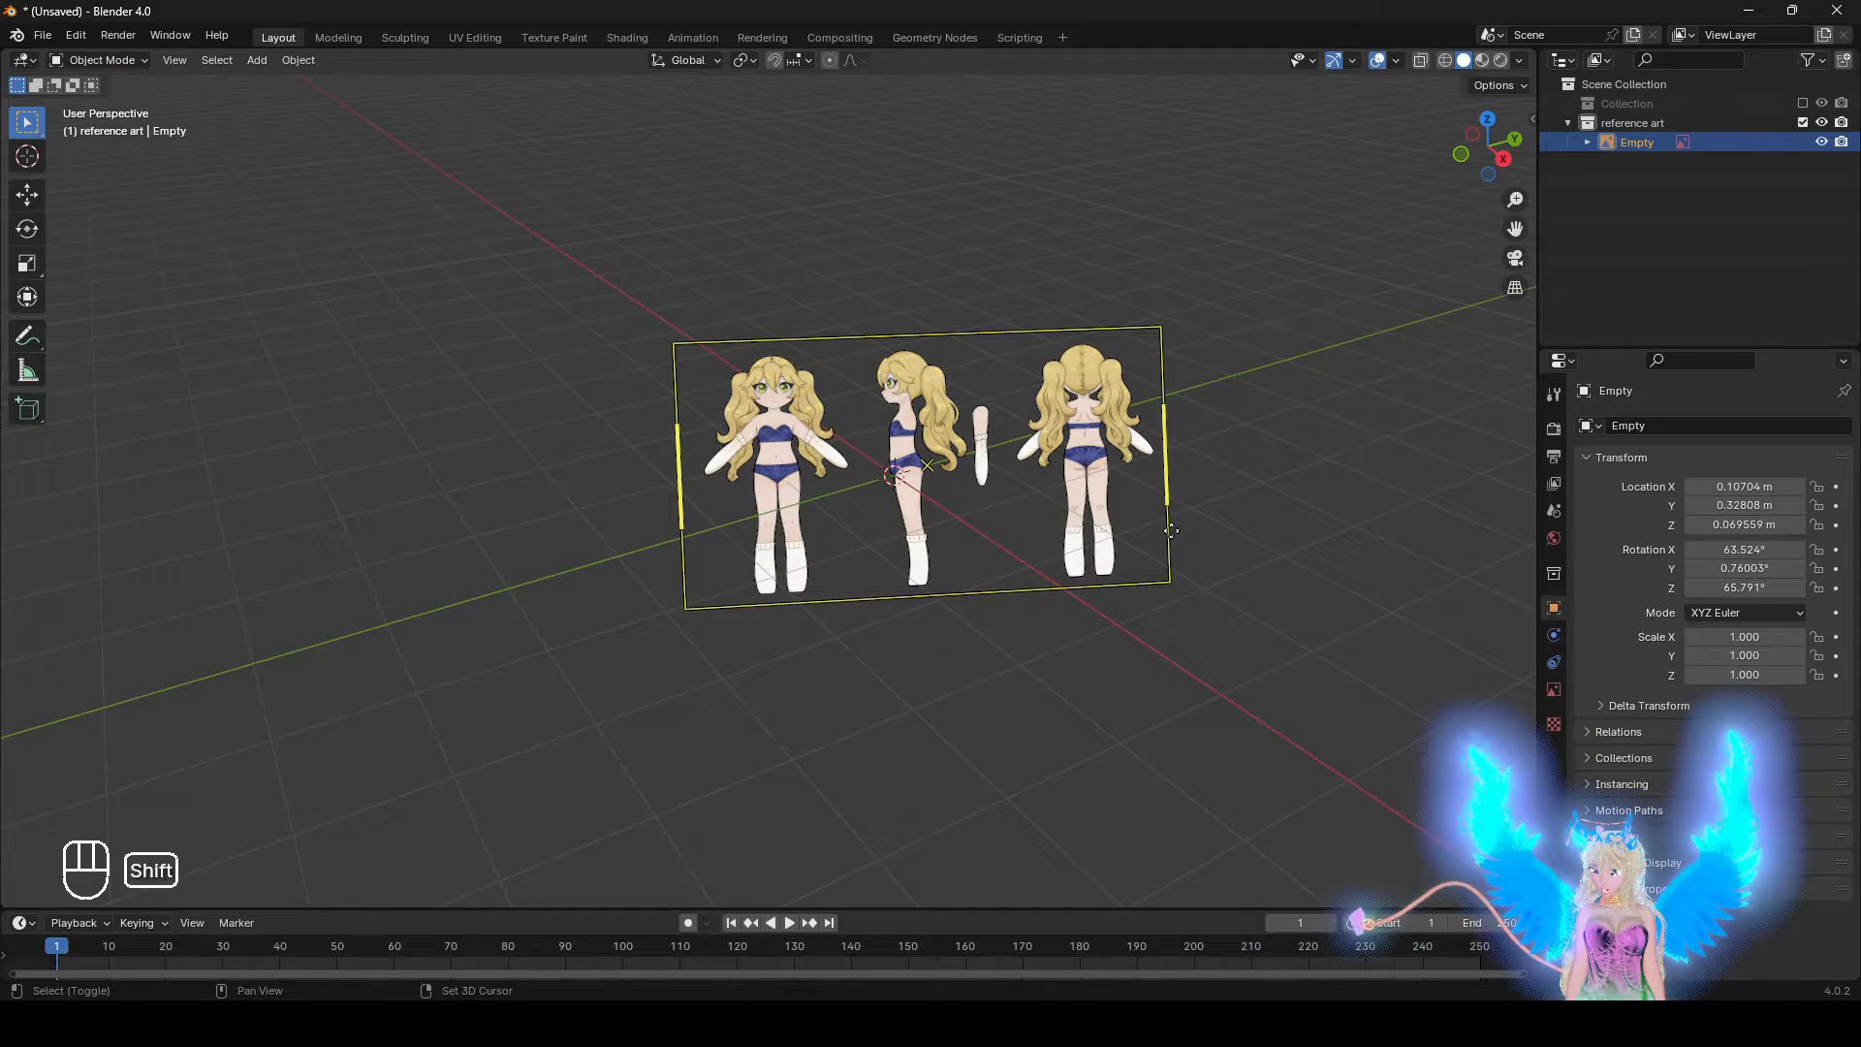
pyautogui.keyDown('shift'); pyautogui.moveTo(1241, 559); pyautogui.dragTo(1136, 580, button='middle'); pyautogui.keyUp('shift')
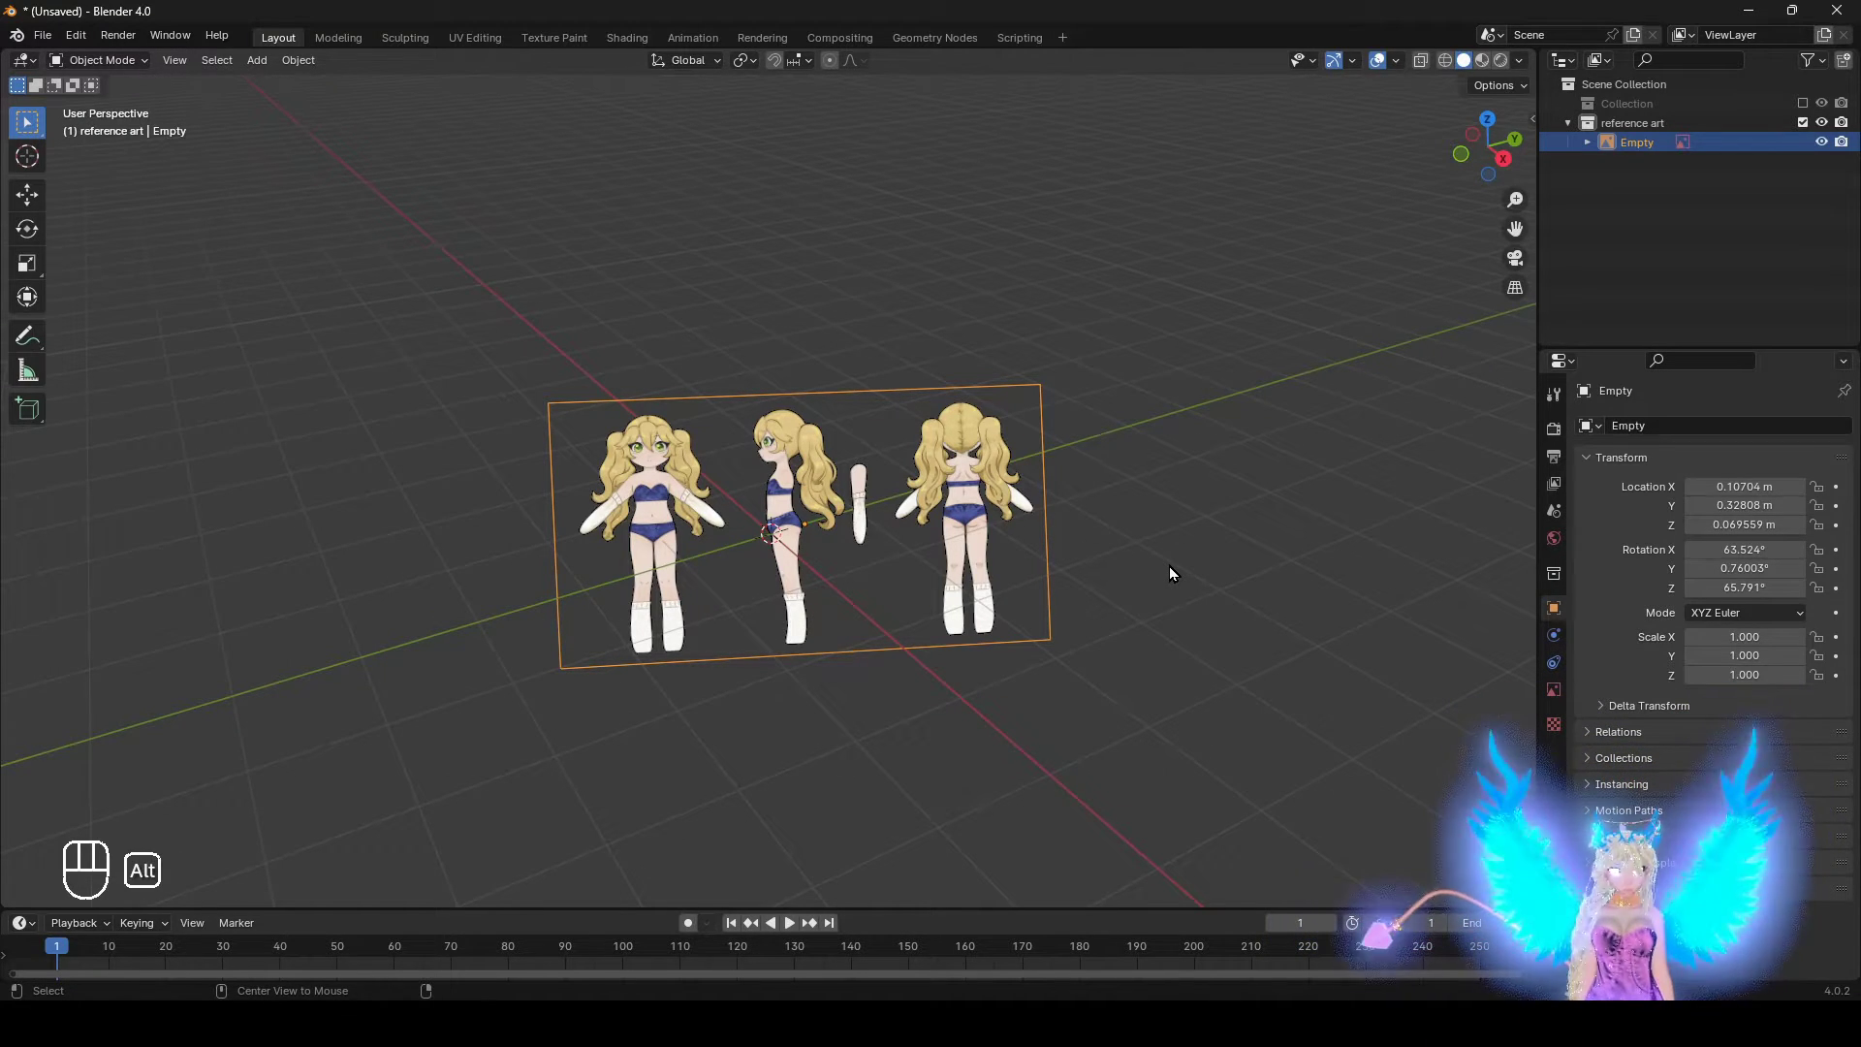
pyautogui.hotkey('alt', 'g')
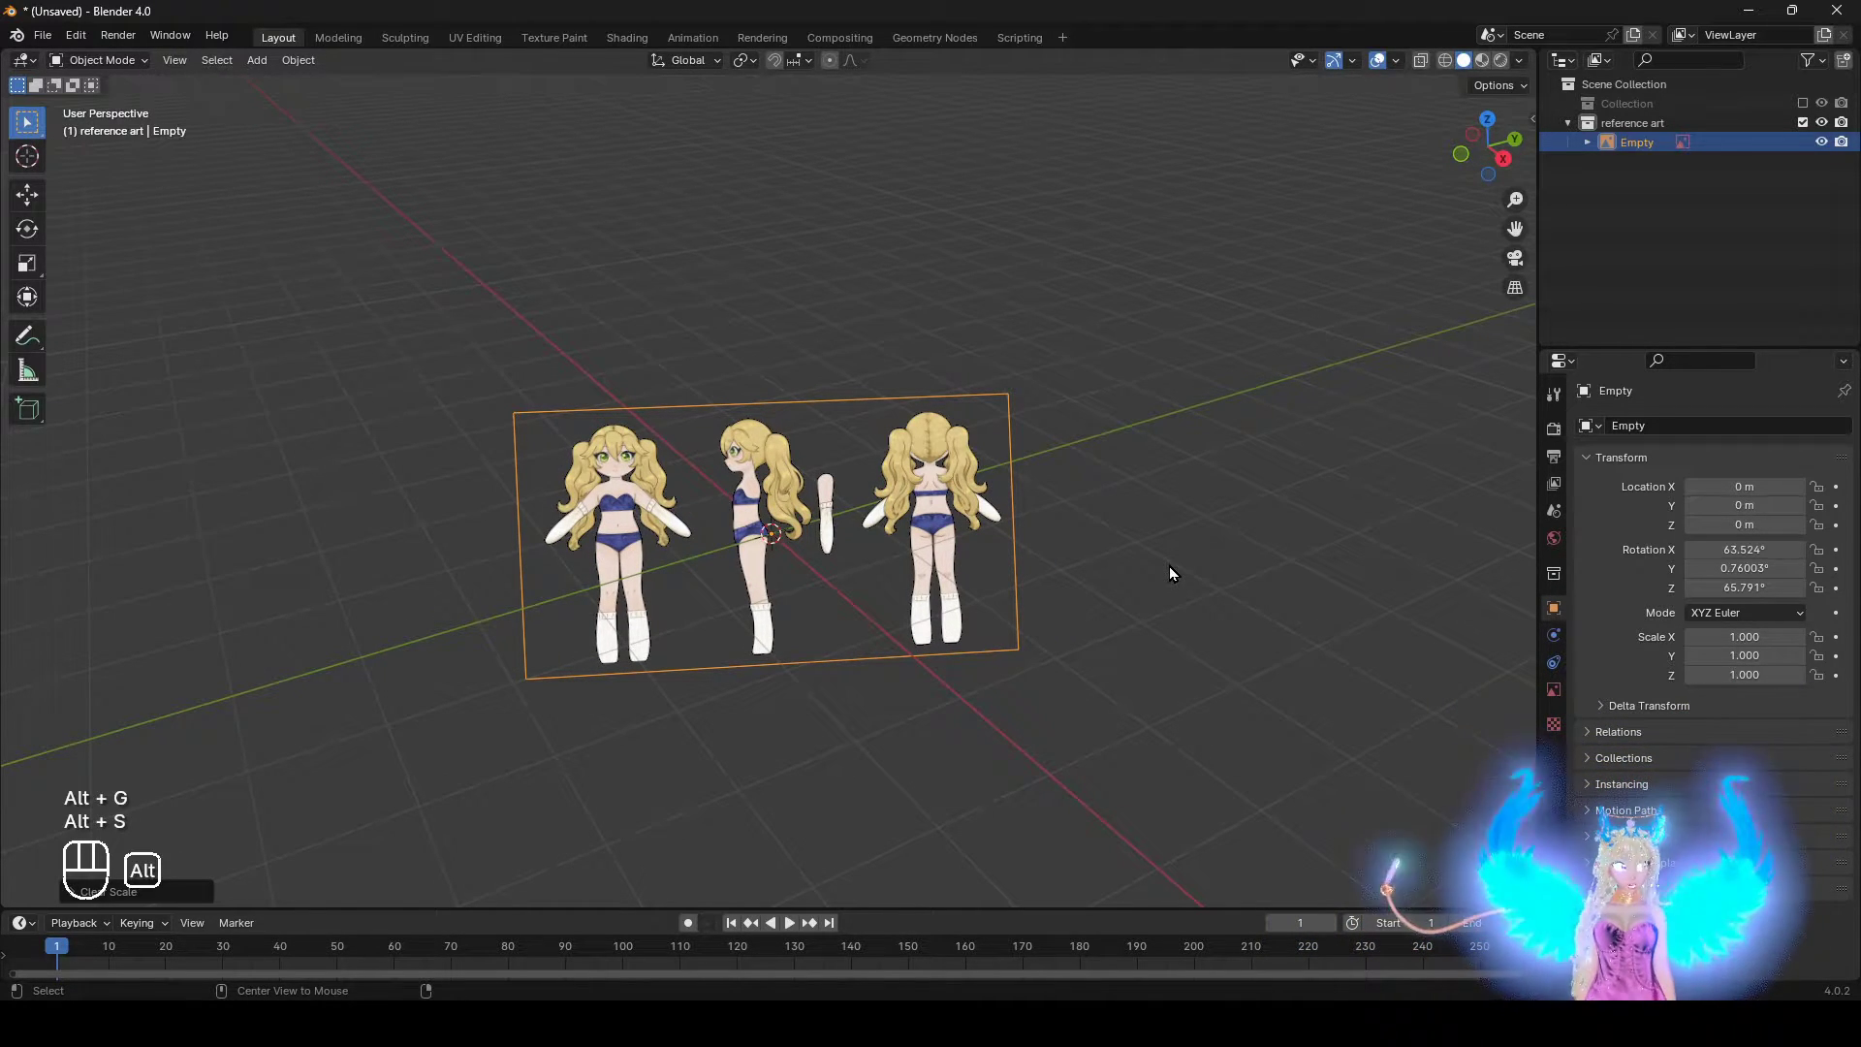
pyautogui.hotkey('alt', 'r')
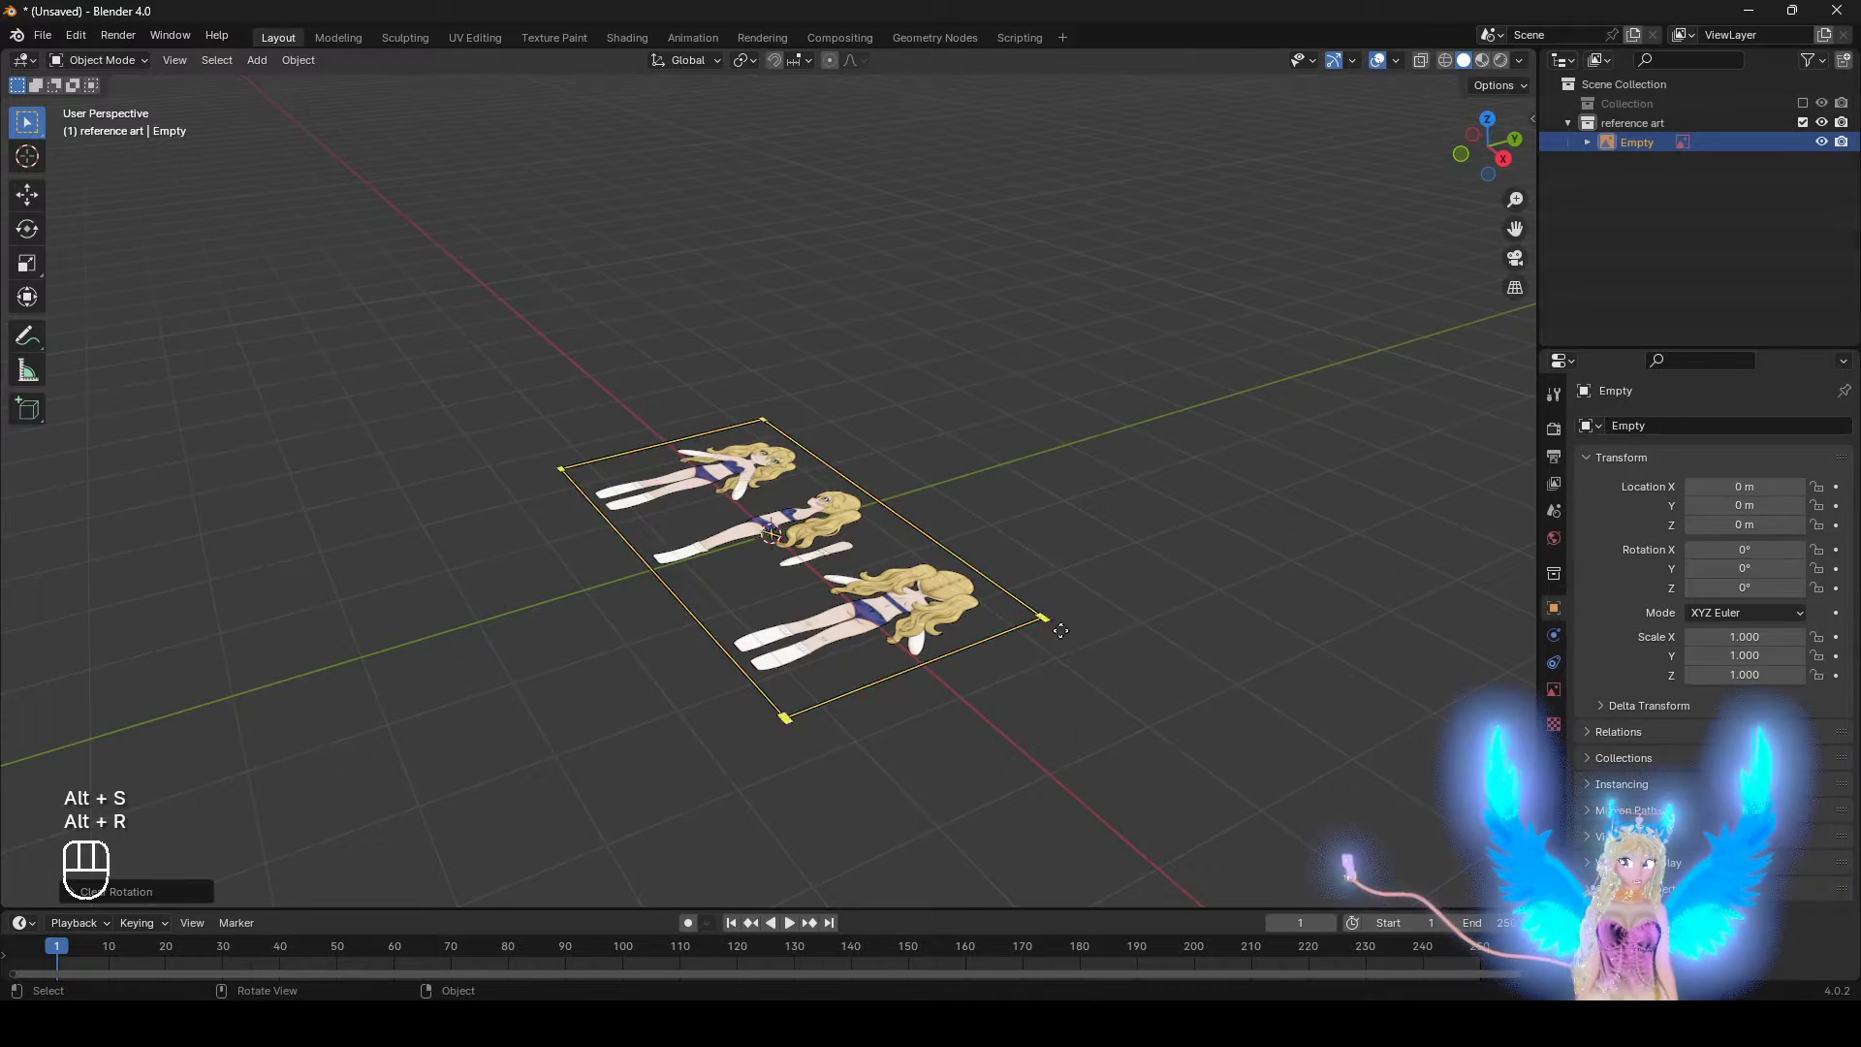
pyautogui.moveTo(1132, 667); pyautogui.dragTo(986, 702, button='middle')
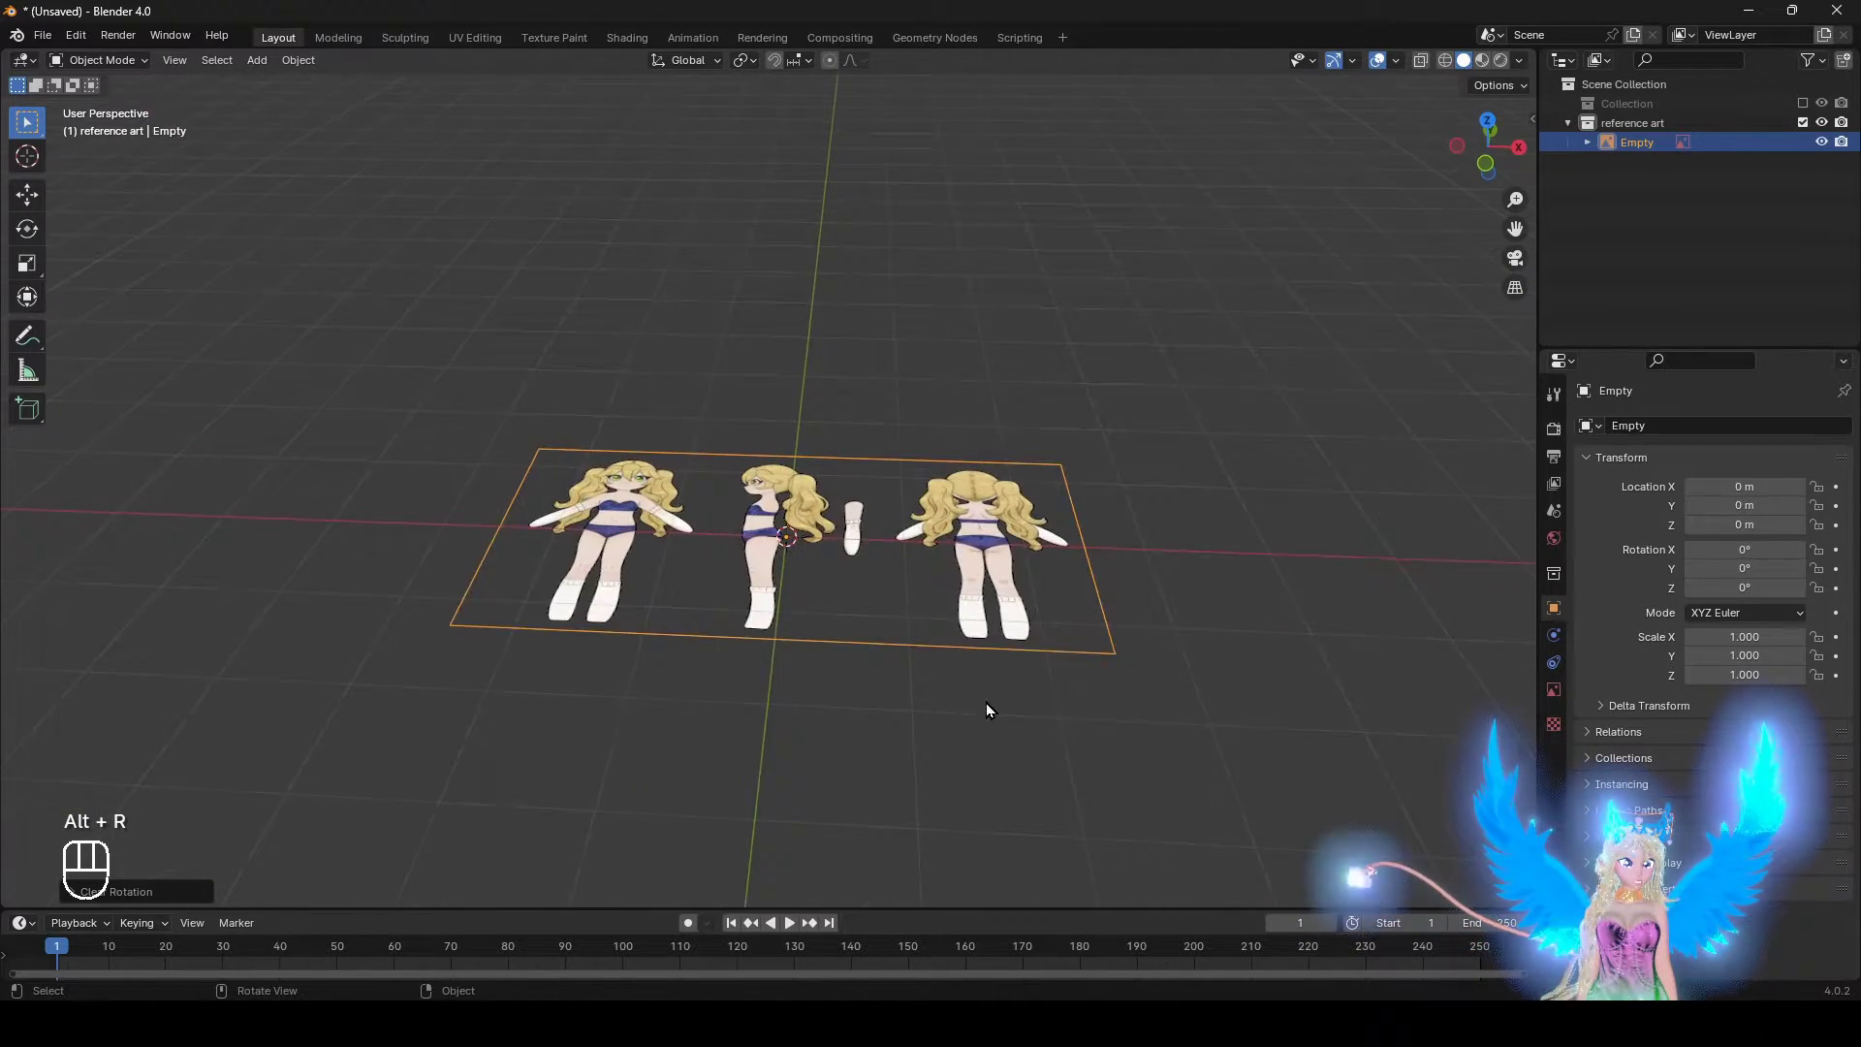
pyautogui.press('g')
pyautogui.click(694, 556)
pyautogui.hotkey('ctrl', 'z')
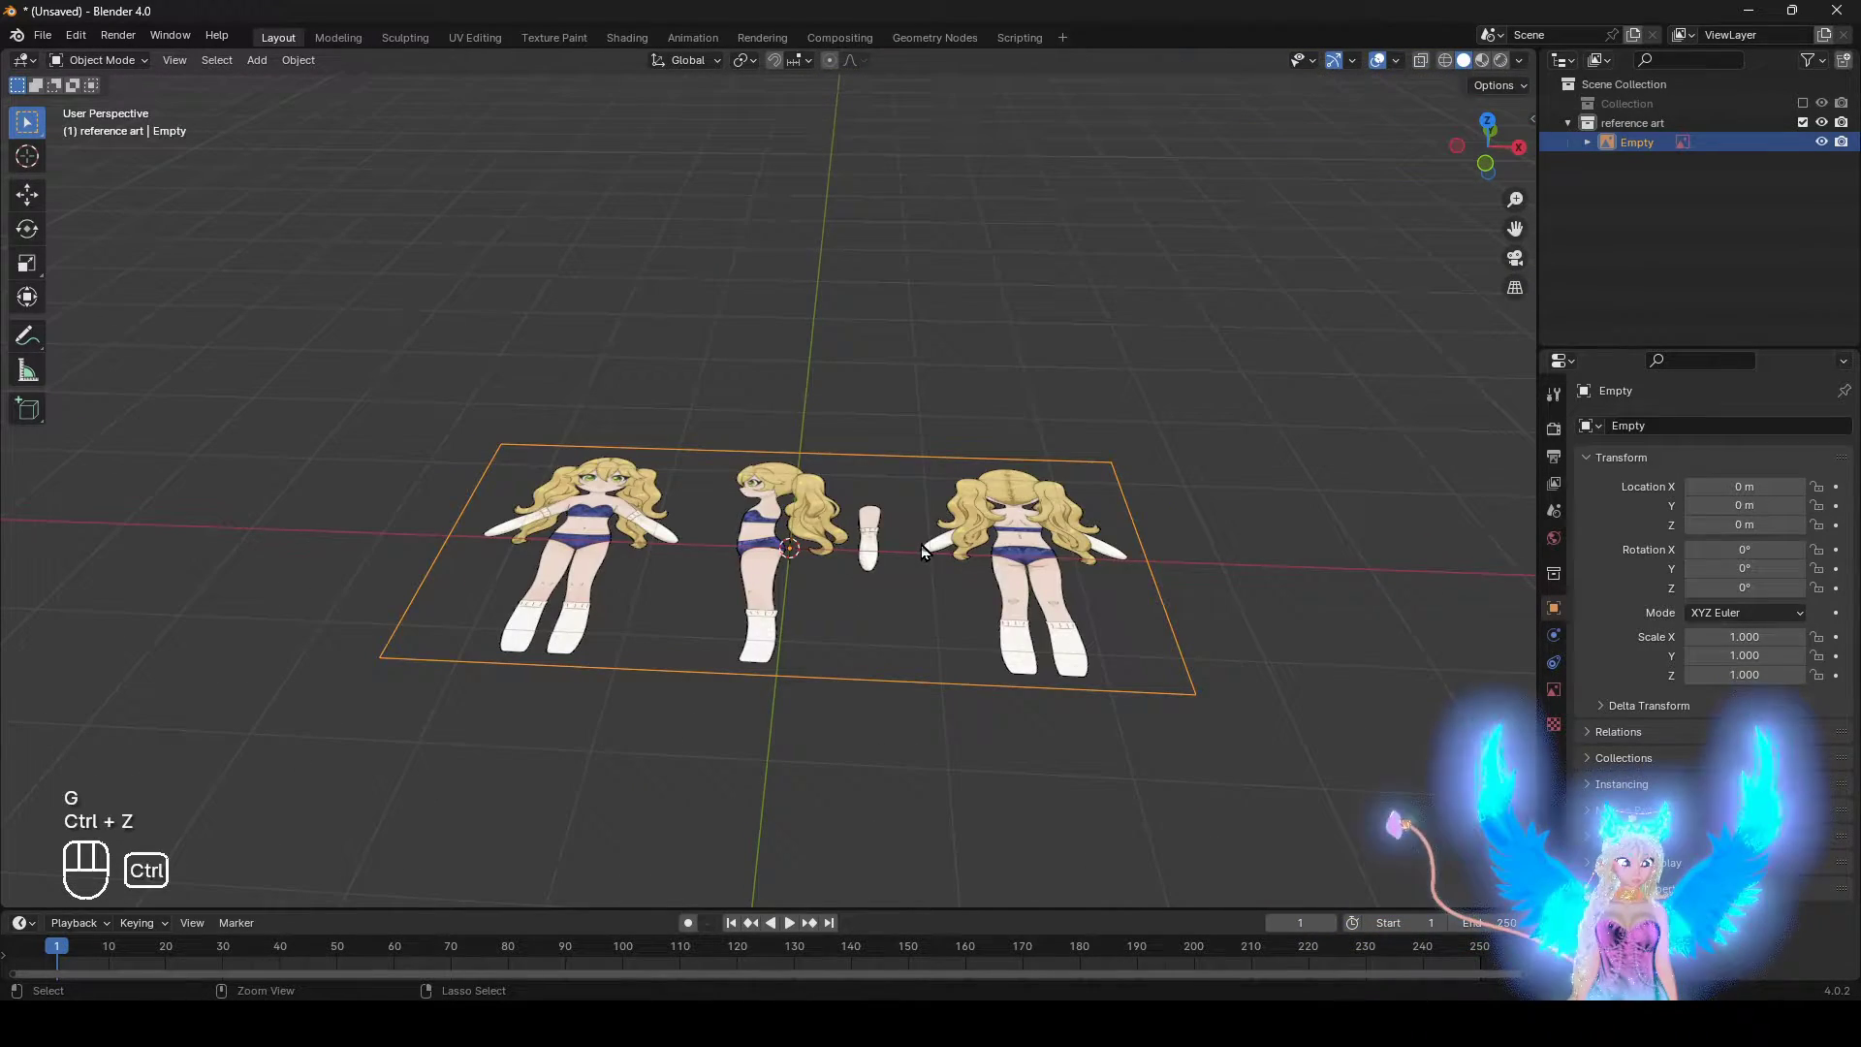
# Rotate the reference image upright in the right orthographic view, giving it an X rotation of 90°
pyautogui.moveTo(921, 545); pyautogui.dragTo(892, 576, button='middle')
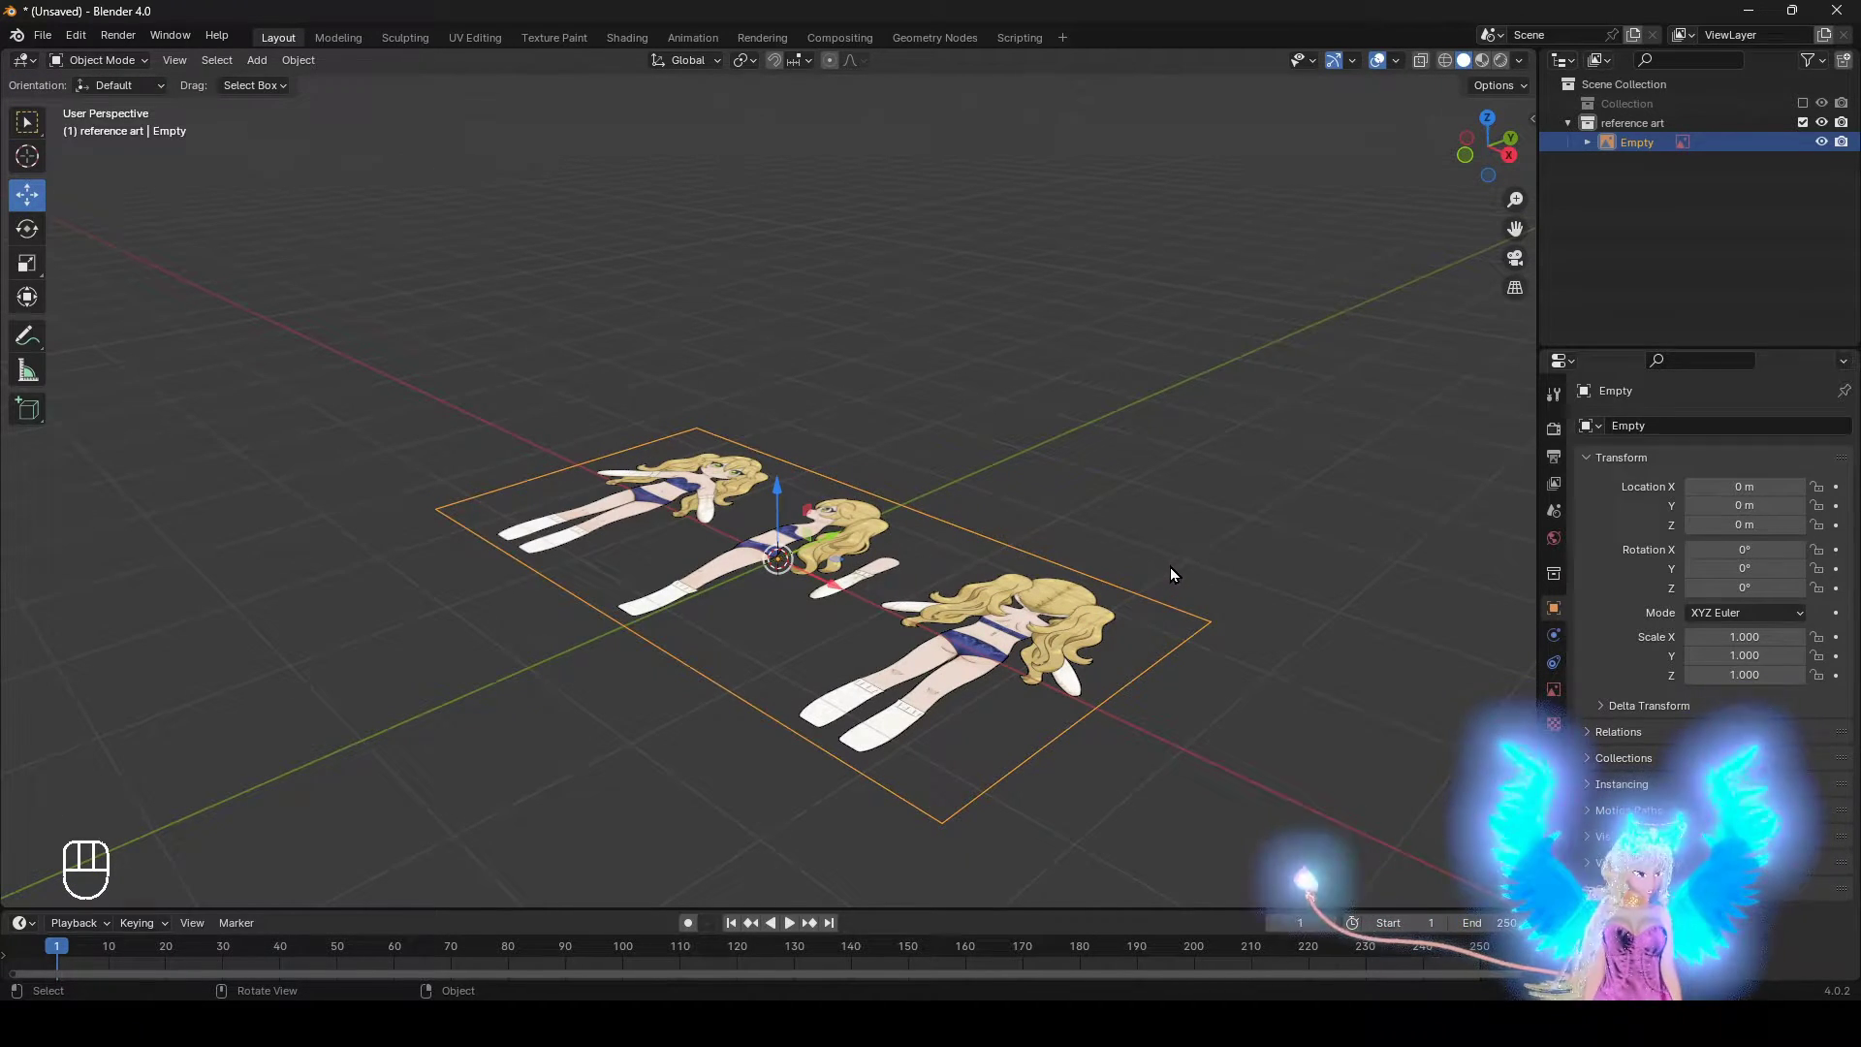
pyautogui.moveTo(1171, 568); pyautogui.dragTo(1263, 378, button='middle')
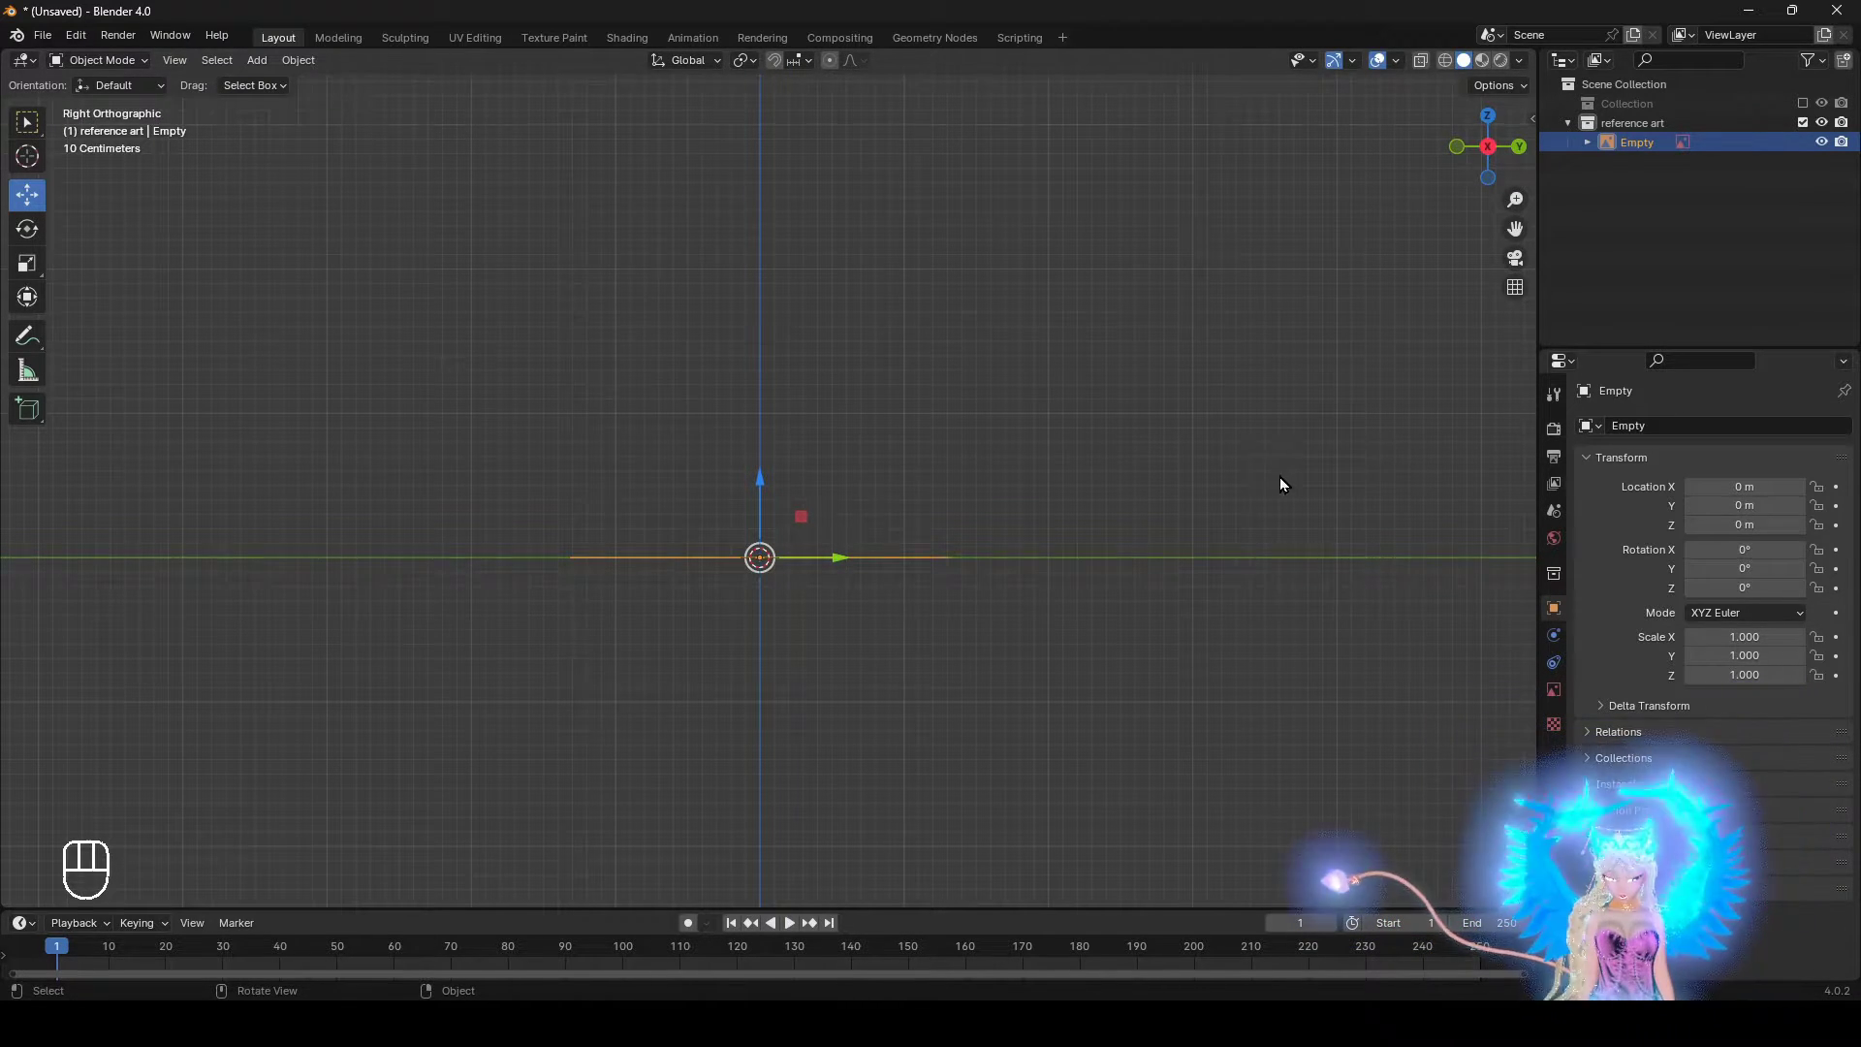
pyautogui.press('r')
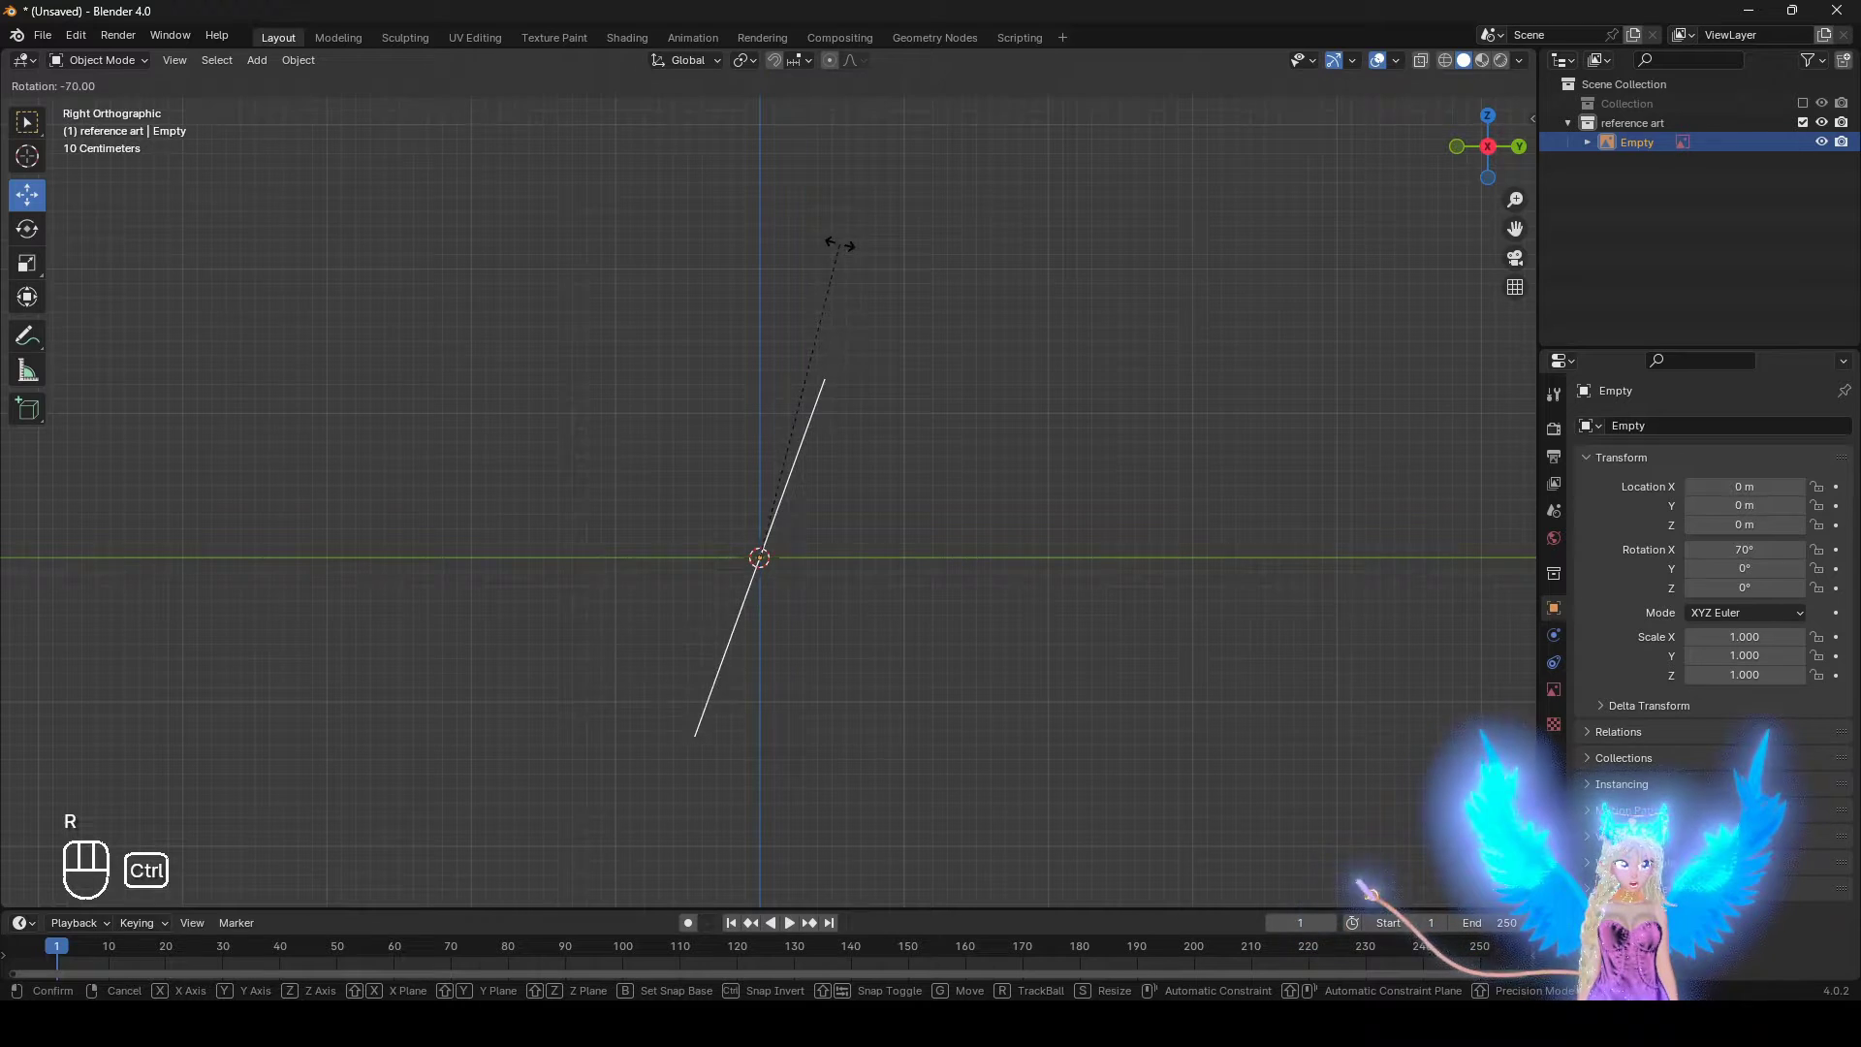
pyautogui.click(729, 244)
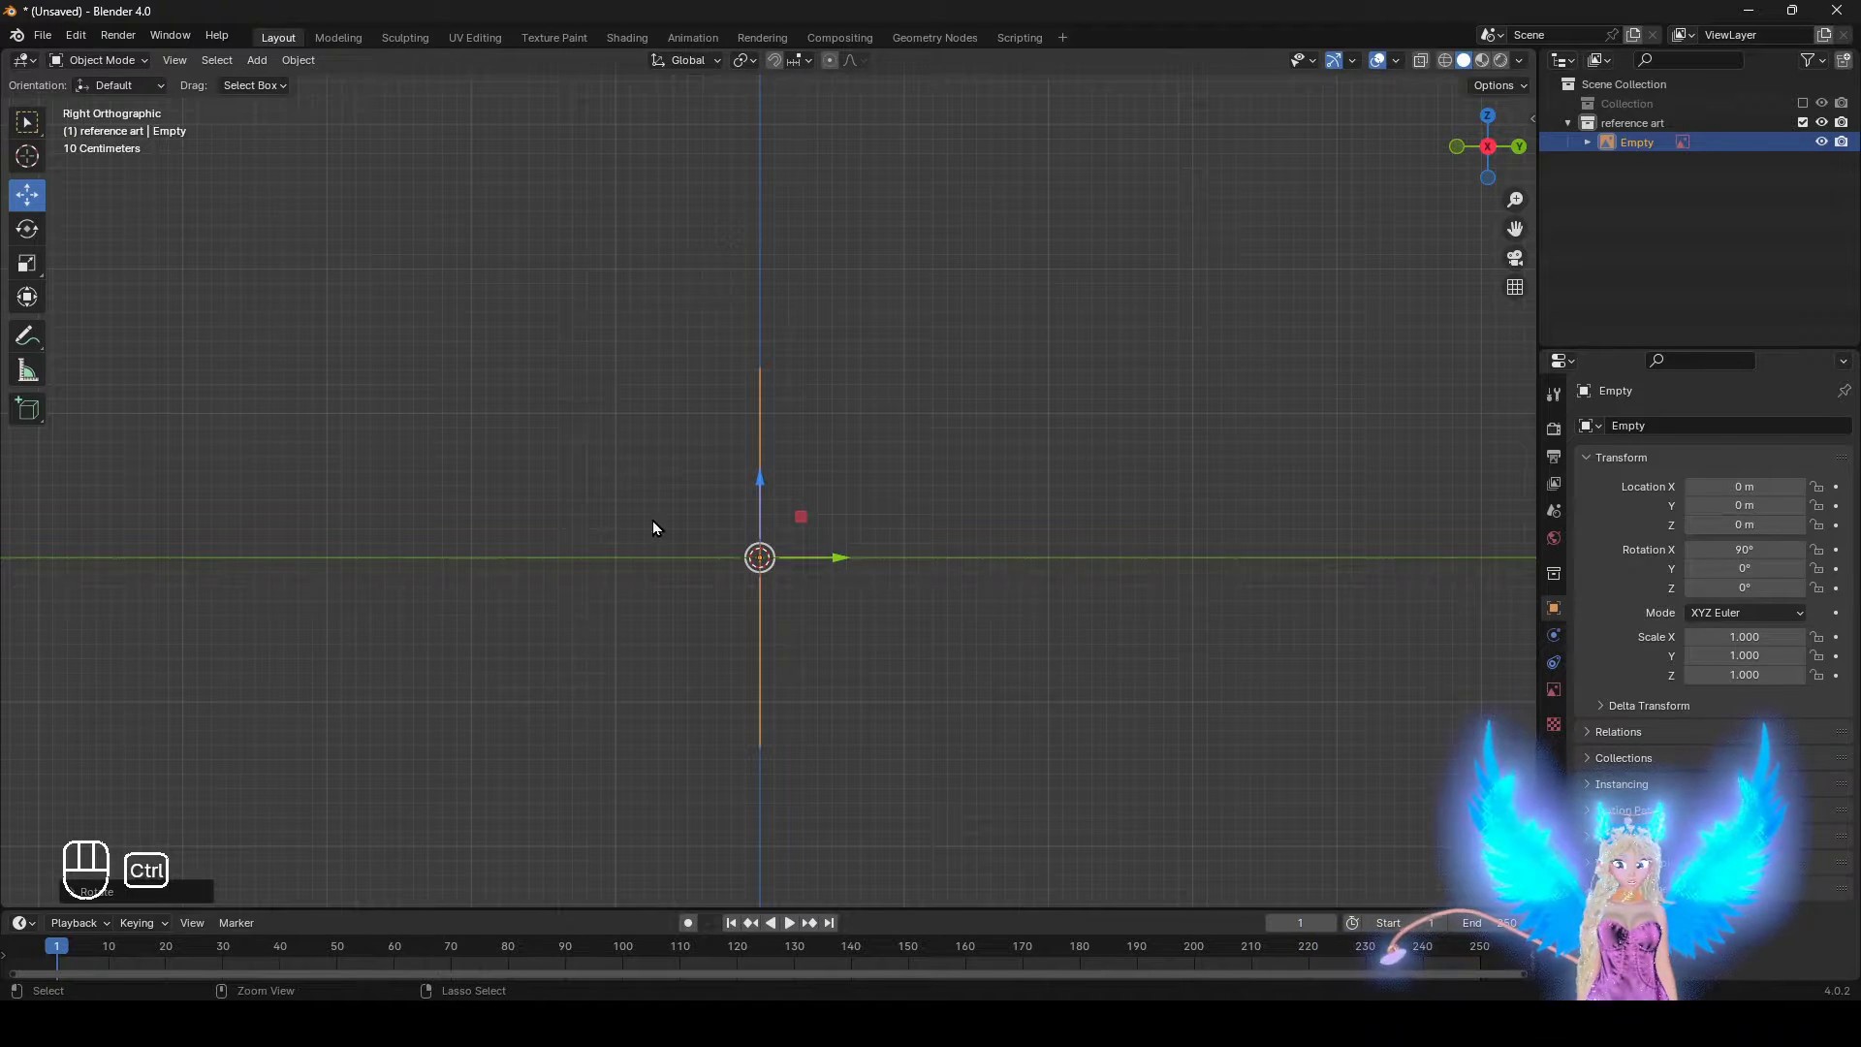
pyautogui.click(79, 901)
pyautogui.click(84, 774)
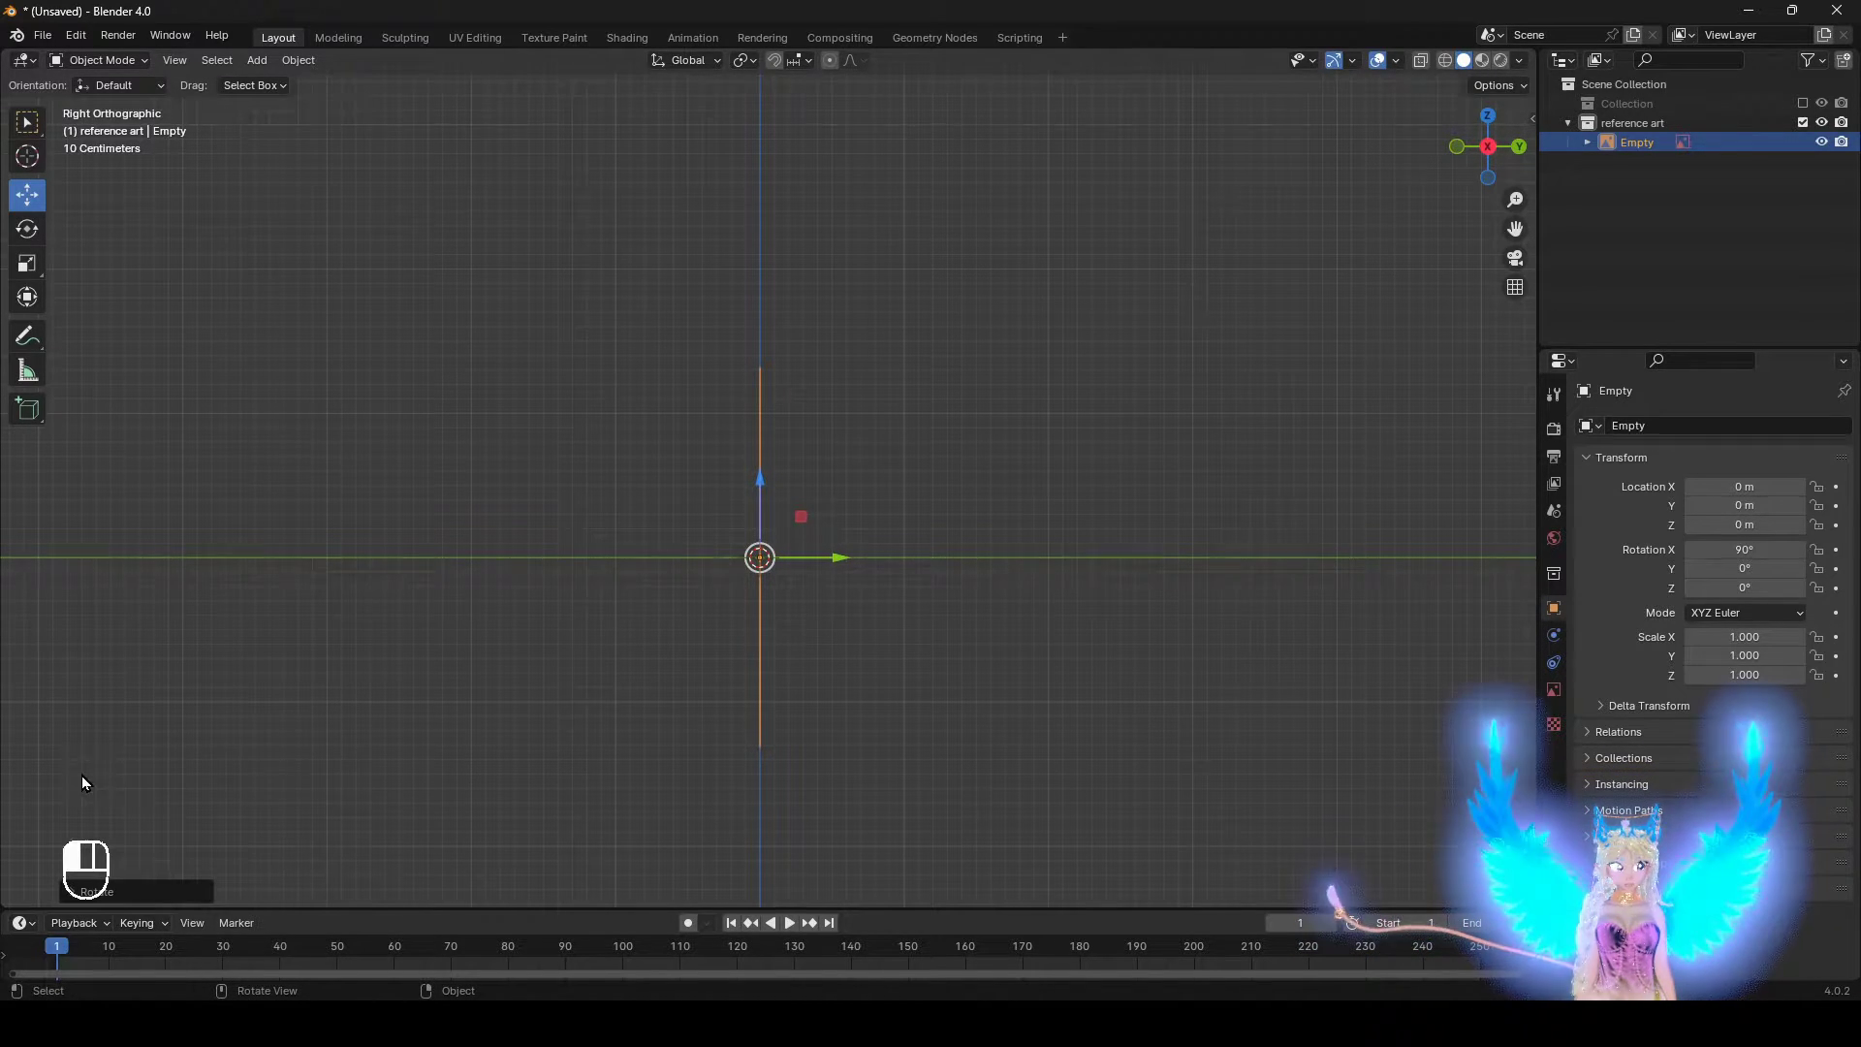
# Move the image in front view with snapping to X 1.5 m, Z 1.2 m, bringing the front figure's feet to the origin
pyautogui.moveTo(864, 620); pyautogui.dragTo(1179, 579, button='middle')
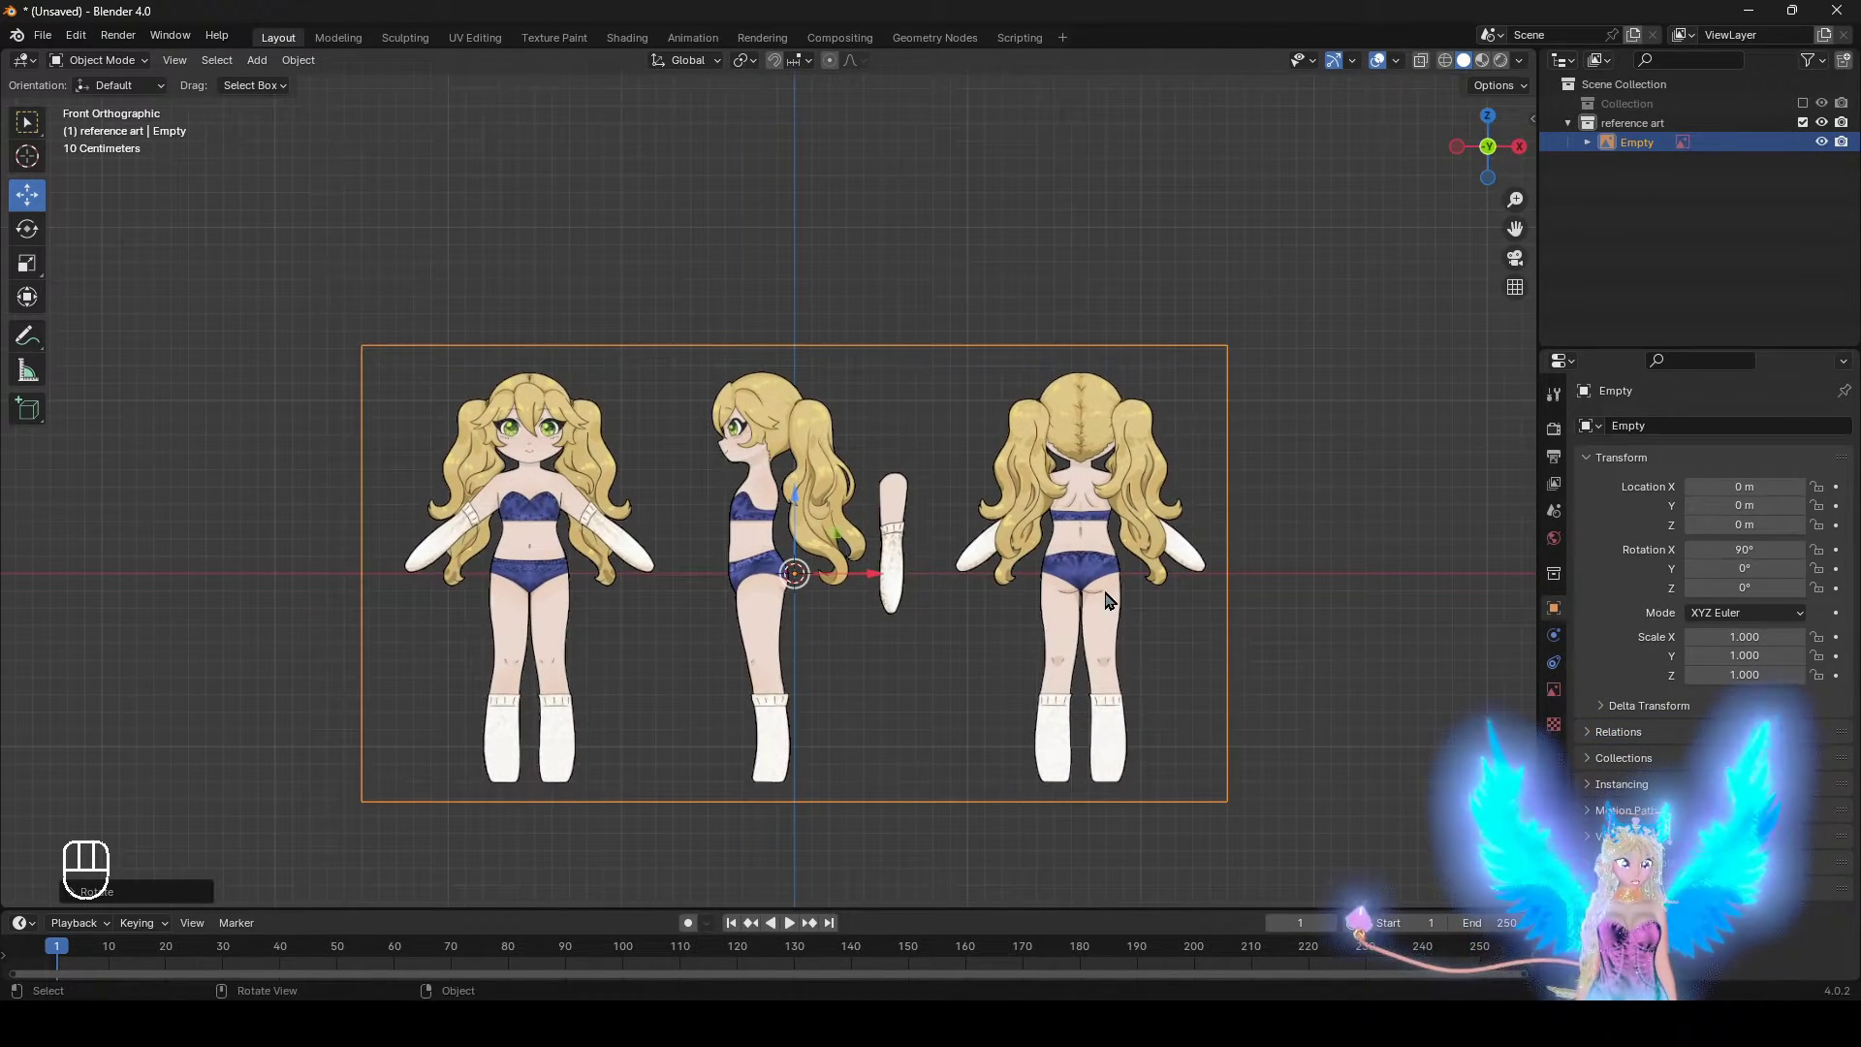
pyautogui.scroll(1, 858, 661)
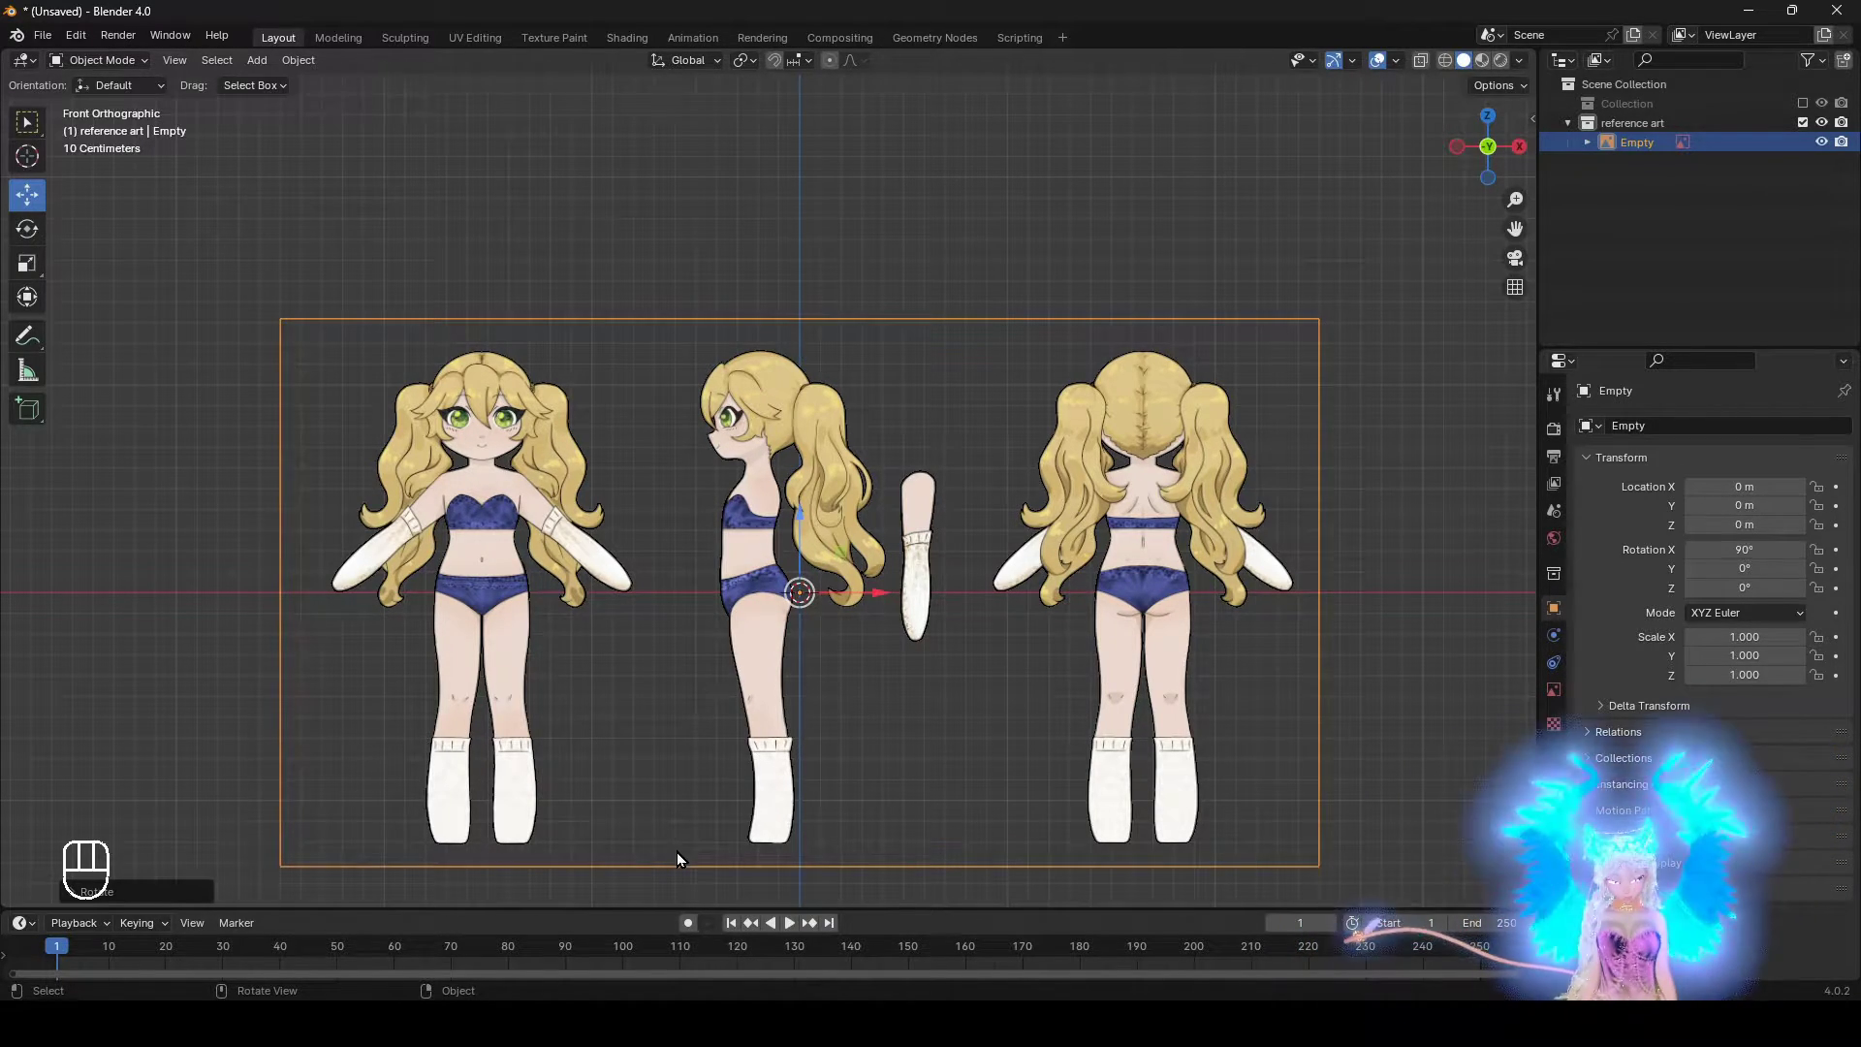
pyautogui.press('g')
pyautogui.press('ctrl')
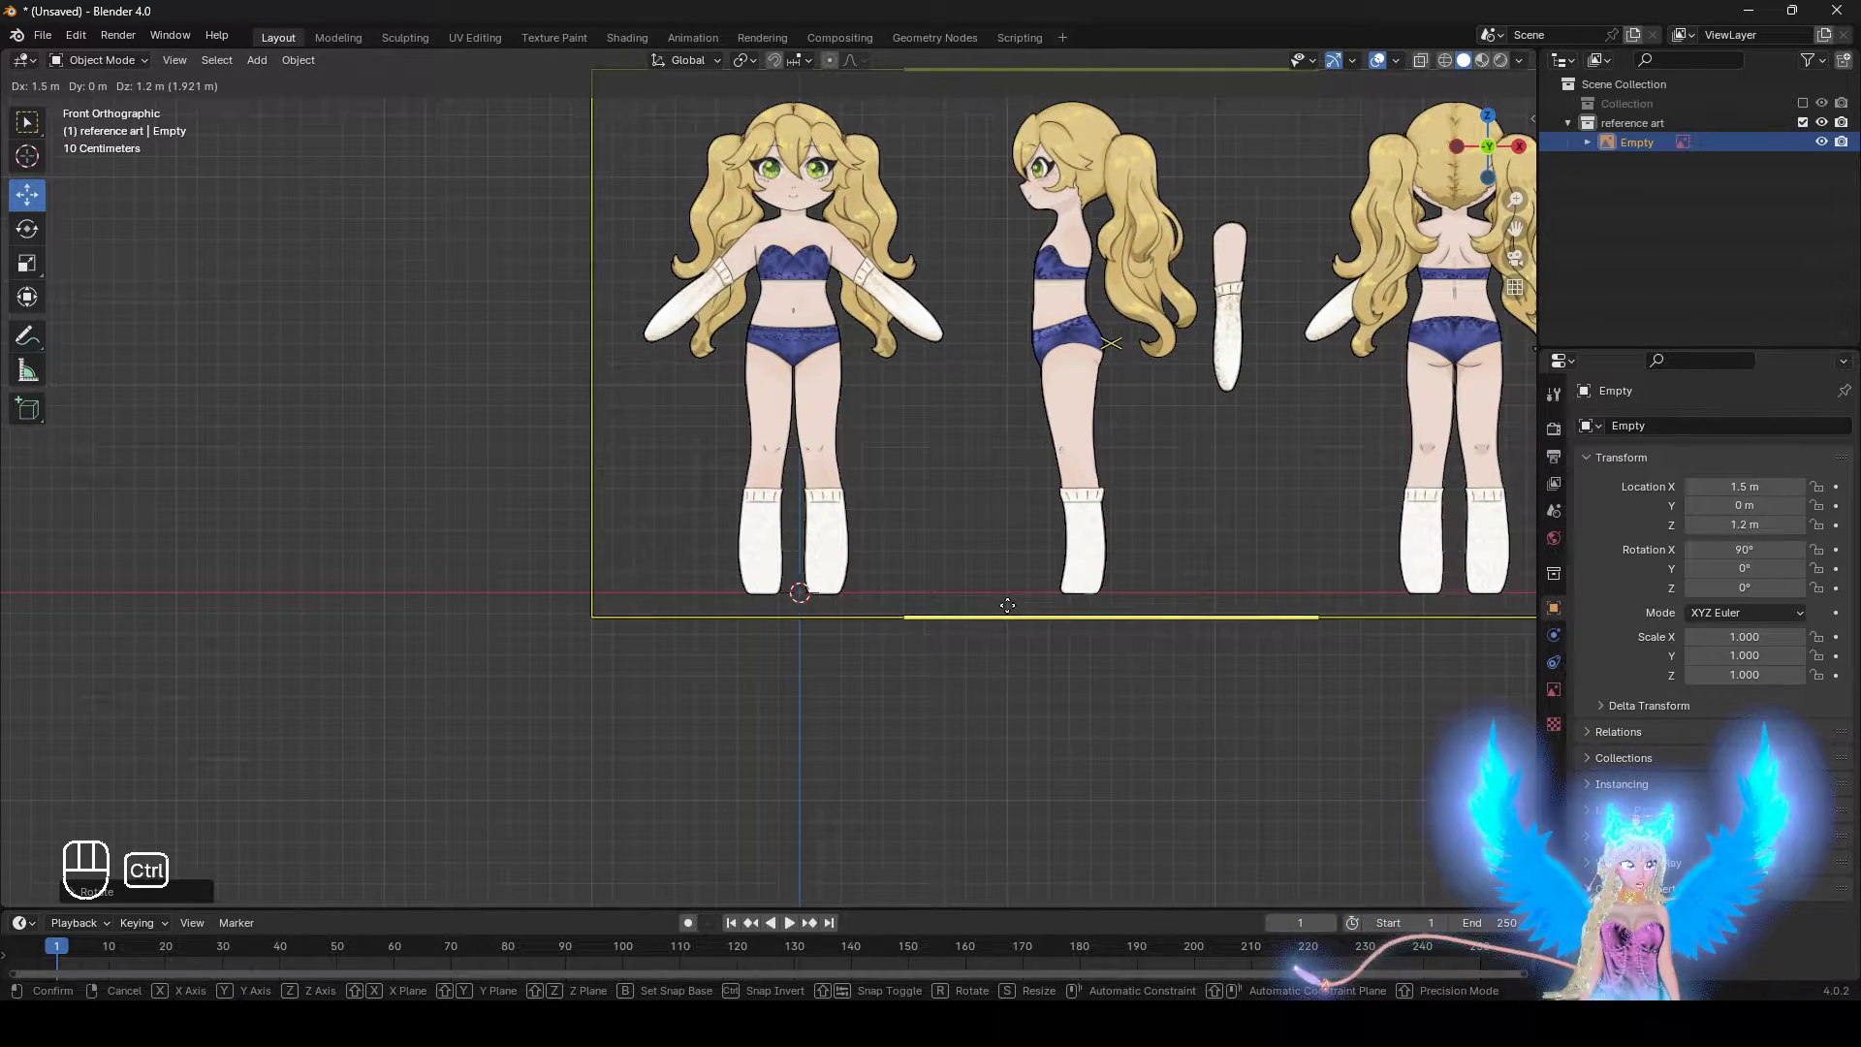
pyautogui.click(1008, 606)
# Fine-tune the image's position around the front figure's feet with snapping to X 1.53 m, Z 1.21 m
pyautogui.scroll(3, 935, 652)
pyautogui.keyDown('shift'); pyautogui.moveTo(361, 725); pyautogui.dragTo(558, 714, button='middle'); pyautogui.keyUp('shift')
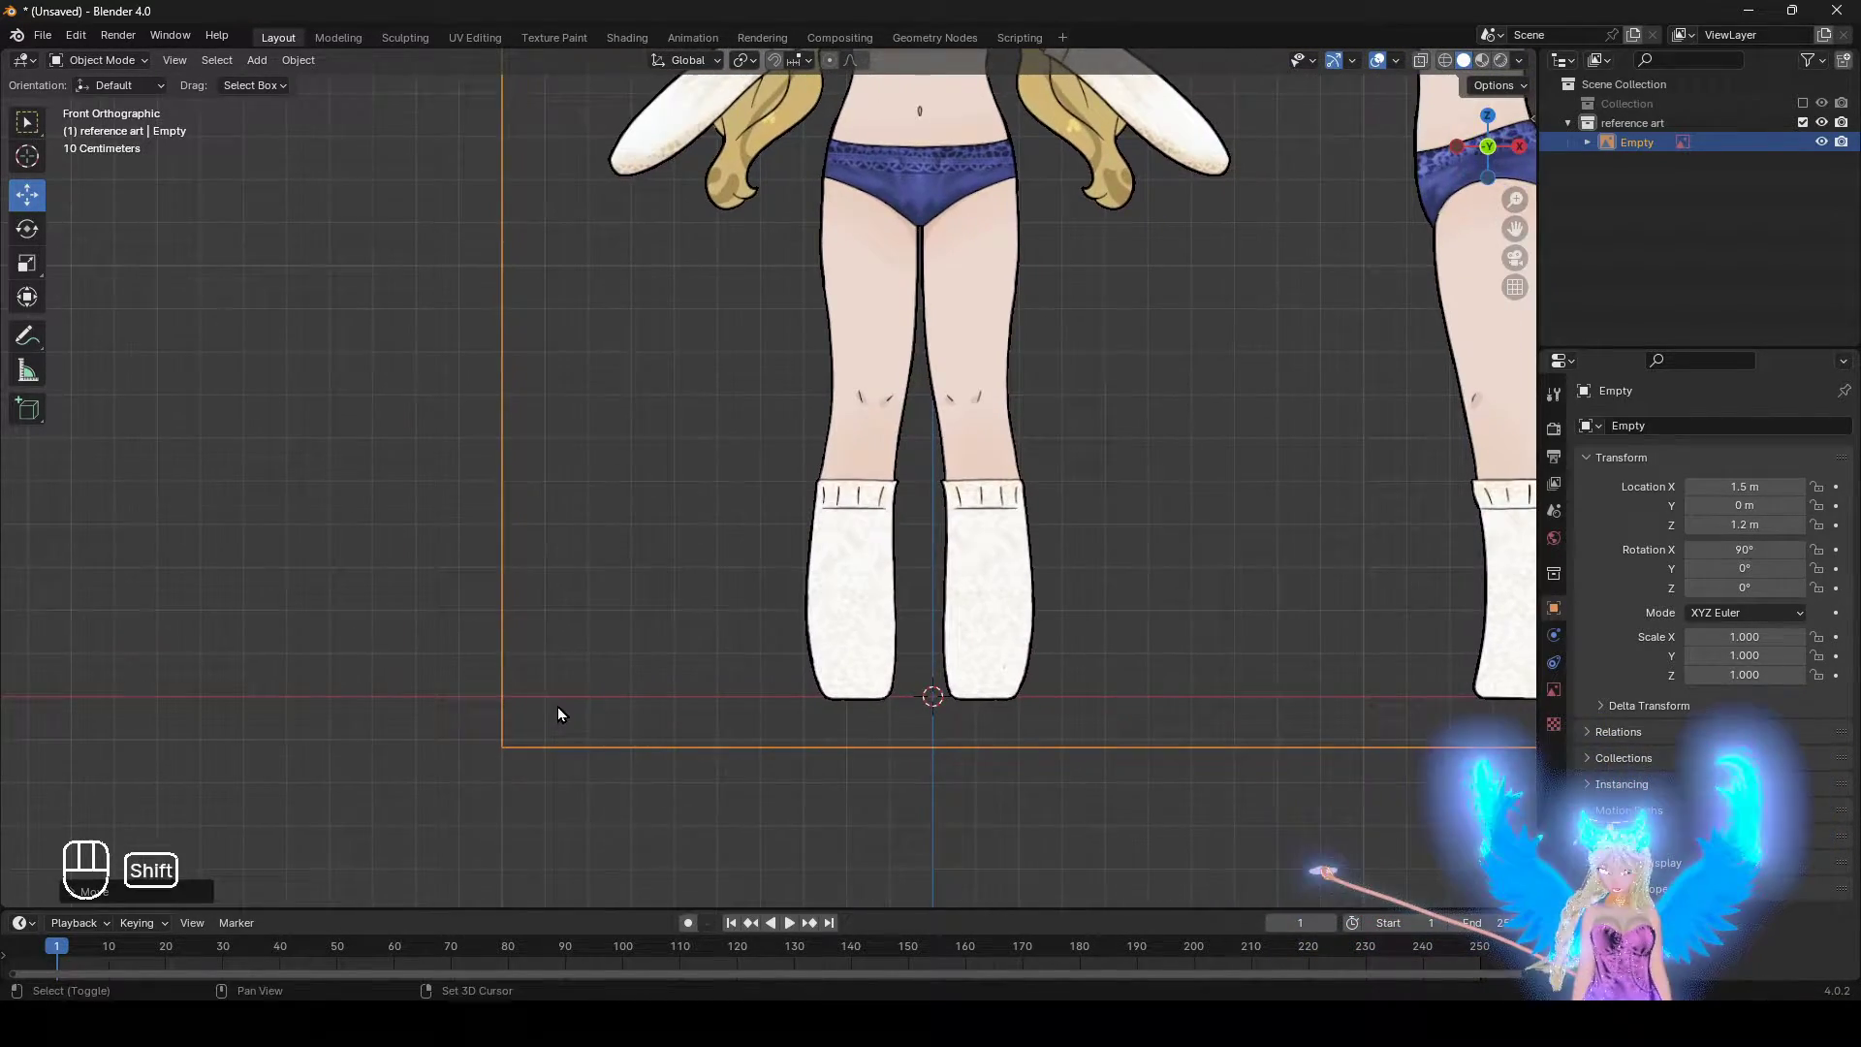
pyautogui.scroll(3, 559, 714)
pyautogui.keyDown('shift'); pyautogui.moveTo(731, 809); pyautogui.dragTo(565, 573, button='middle'); pyautogui.keyUp('shift')
pyautogui.scroll(2, 722, 623)
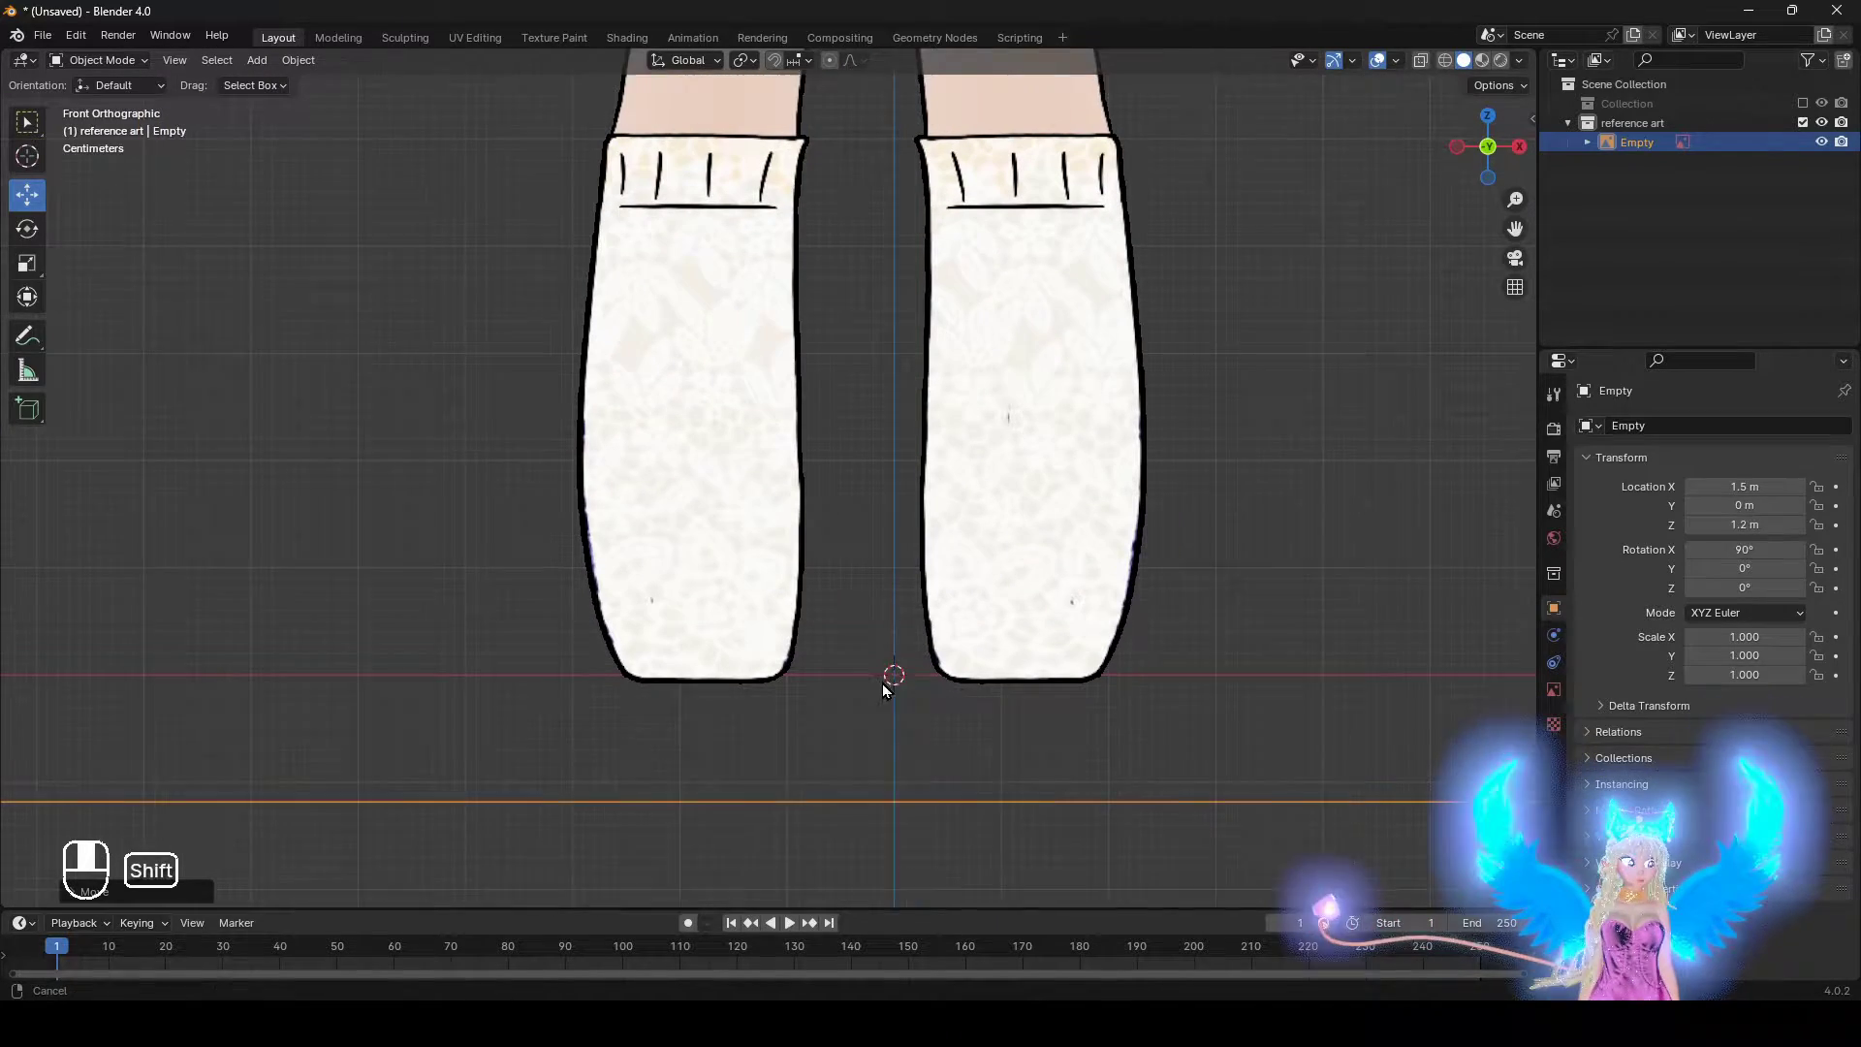
pyautogui.keyDown('shift'); pyautogui.moveTo(882, 684); pyautogui.dragTo(743, 619, button='middle'); pyautogui.keyUp('shift')
pyautogui.scroll(4, 764, 727)
pyautogui.press('g')
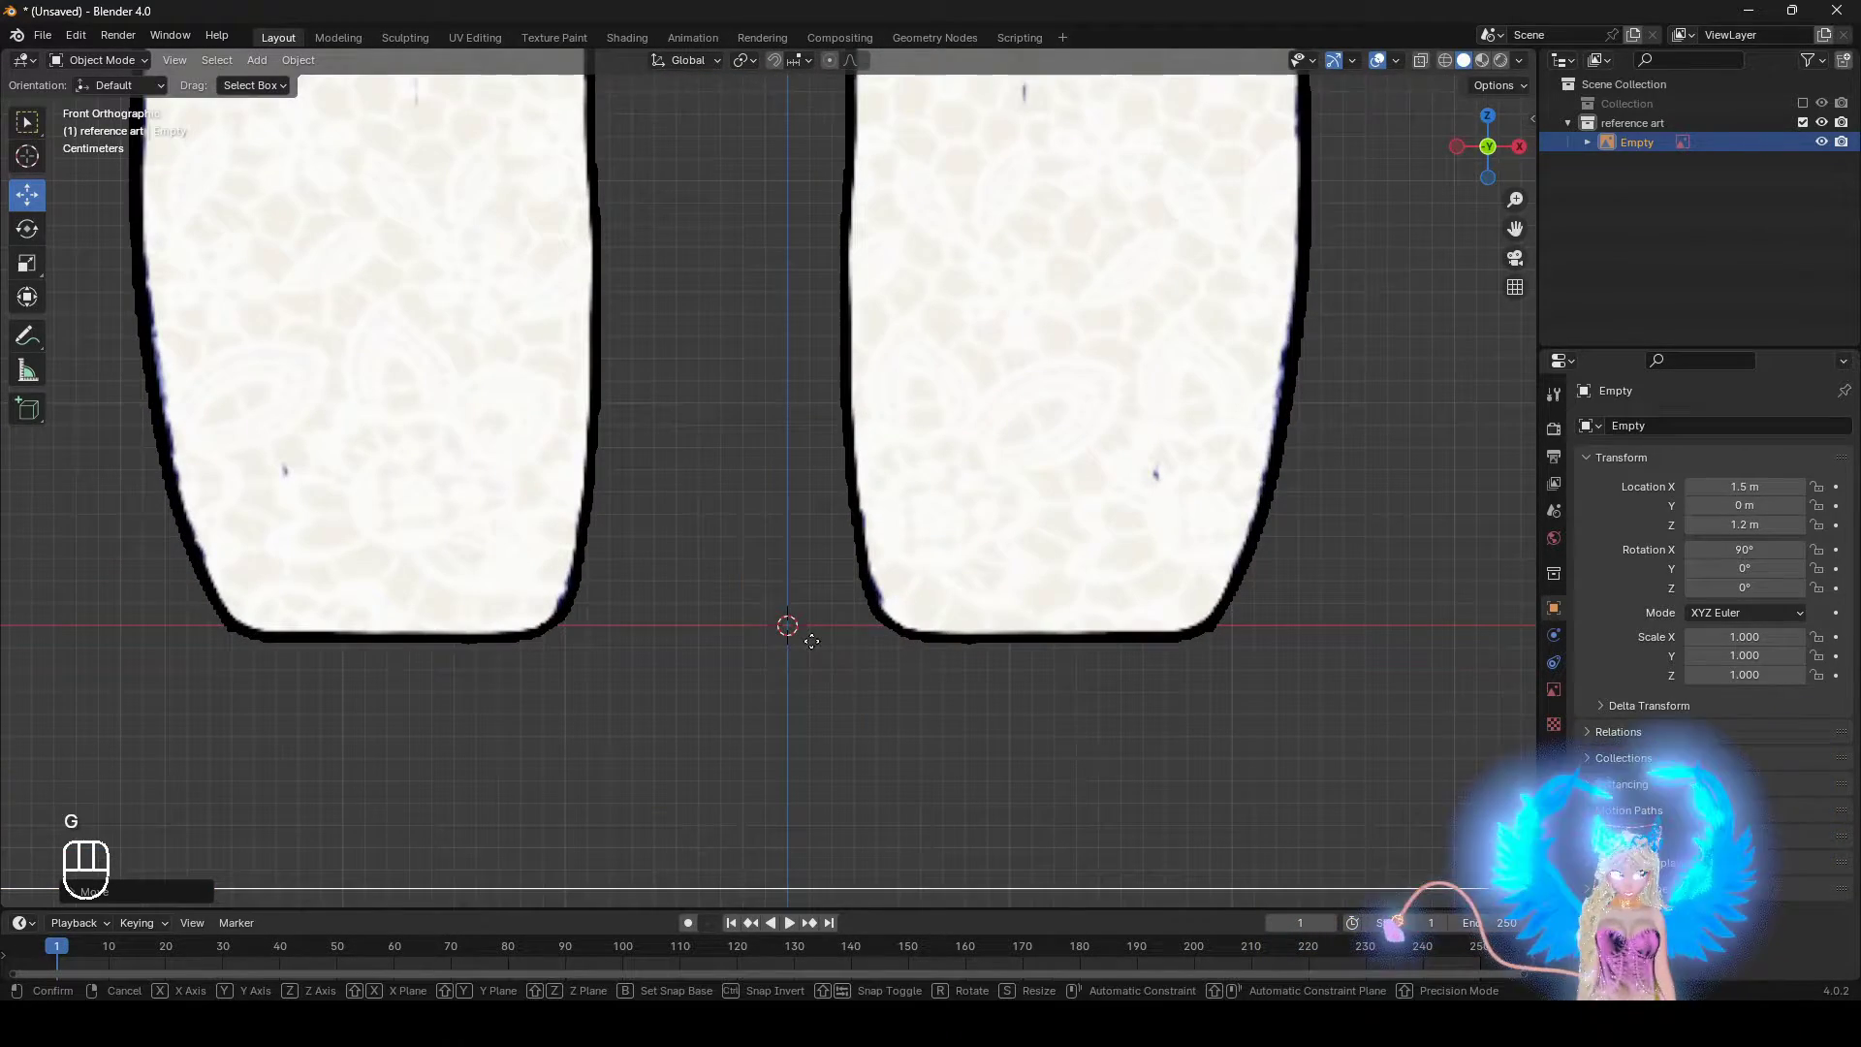
pyautogui.press('ctrl')
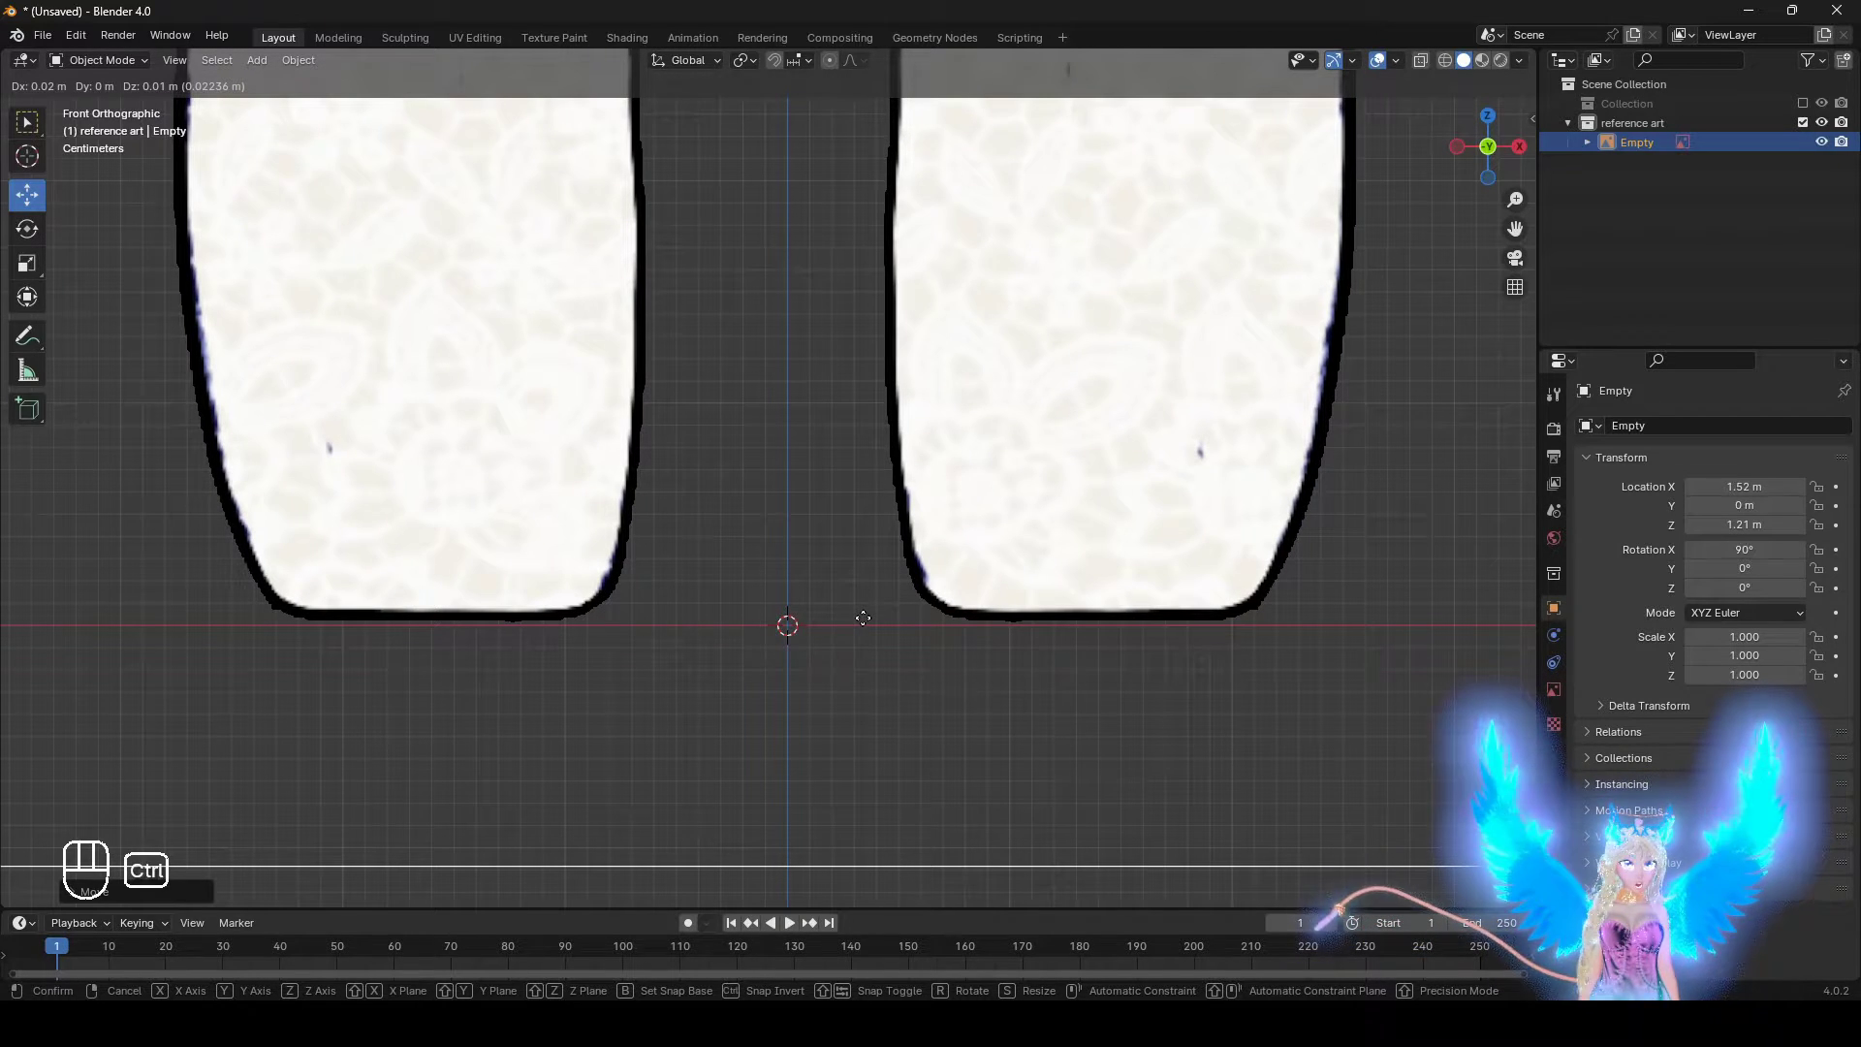
pyautogui.click(869, 618)
# Examine how the front figure's body and head line up with the vertical centre axis
pyautogui.scroll(-4, 739, 644)
pyautogui.keyDown('ctrl'); pyautogui.scroll(6, 740, 582); pyautogui.keyUp('ctrl')
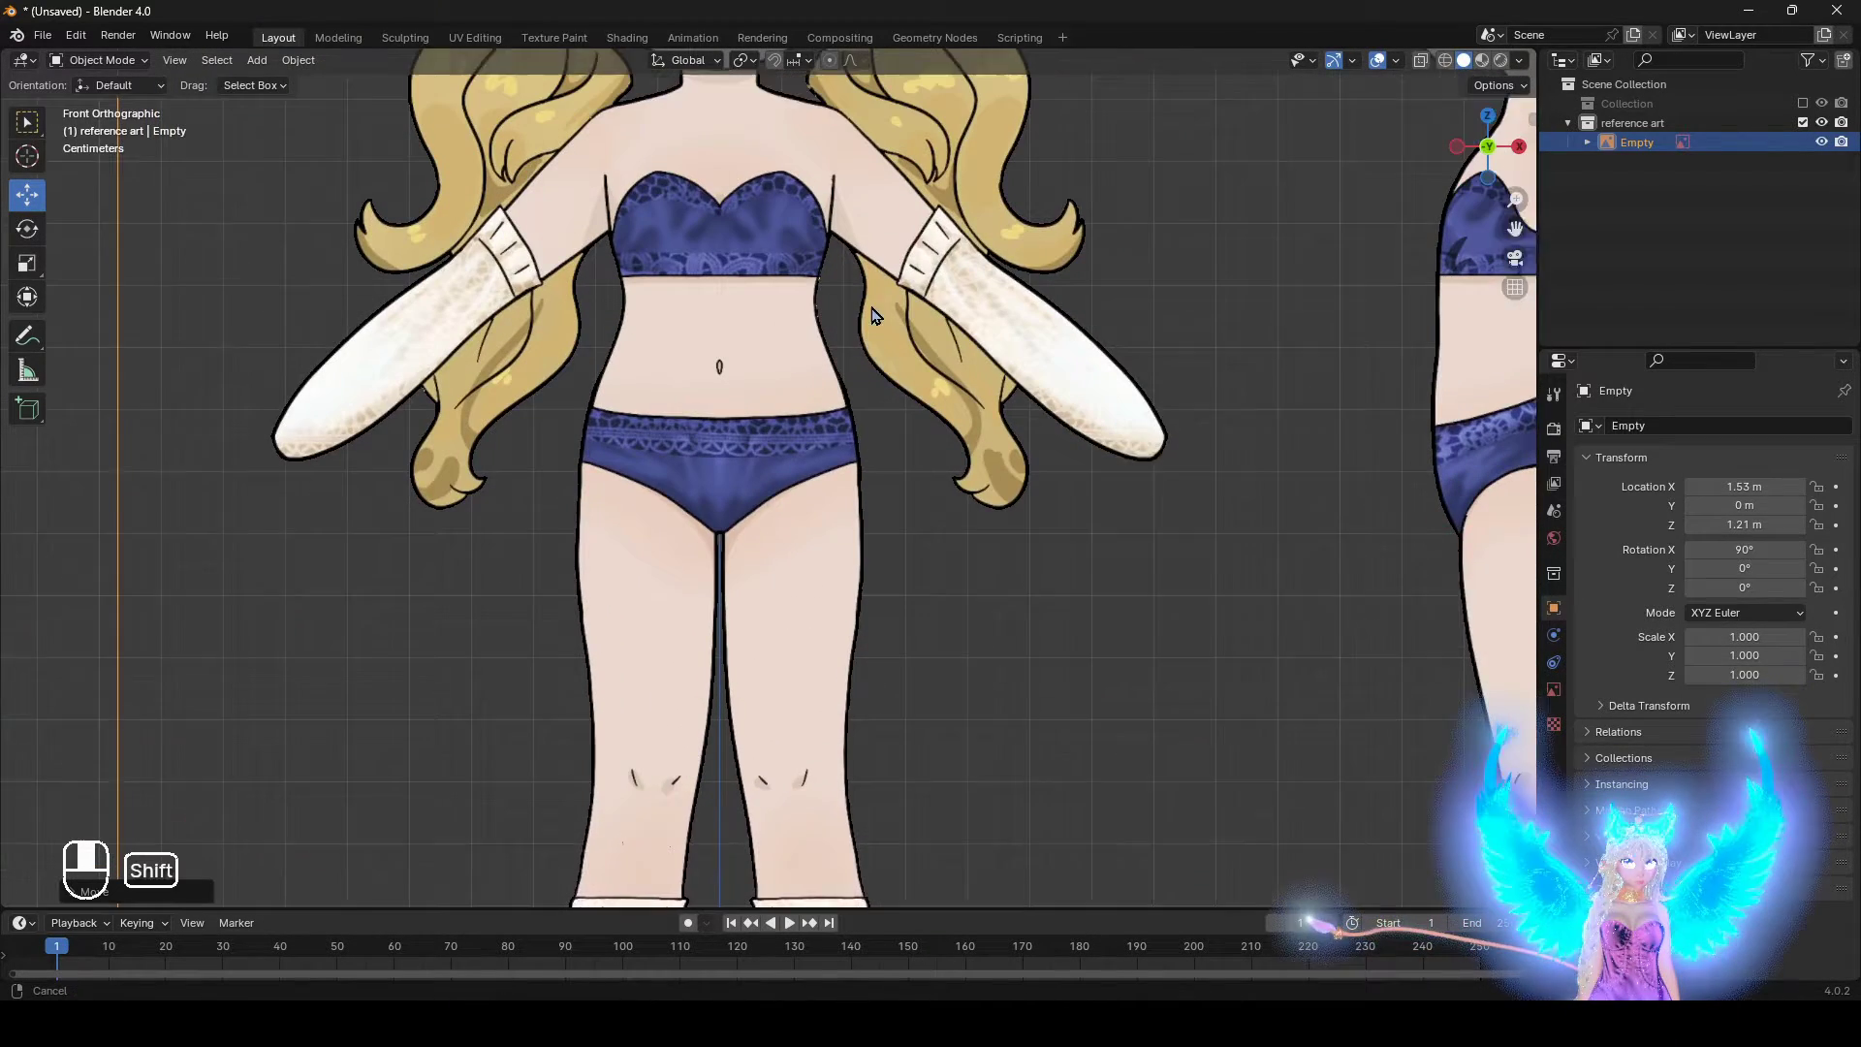
pyautogui.scroll(2, 747, 258)
pyautogui.scroll(3, 860, 466)
pyautogui.keyDown('shift'); pyautogui.moveTo(860, 583); pyautogui.dragTo(824, 494, button='middle'); pyautogui.keyUp('shift')
pyautogui.scroll(3, 653, 365)
pyautogui.scroll(2, 678, 436)
pyautogui.scroll(-5, 679, 452)
pyautogui.scroll(-6, 679, 451)
# Include the default collection in the view layer again and view its cube against the reference image
pyautogui.click(1803, 103)
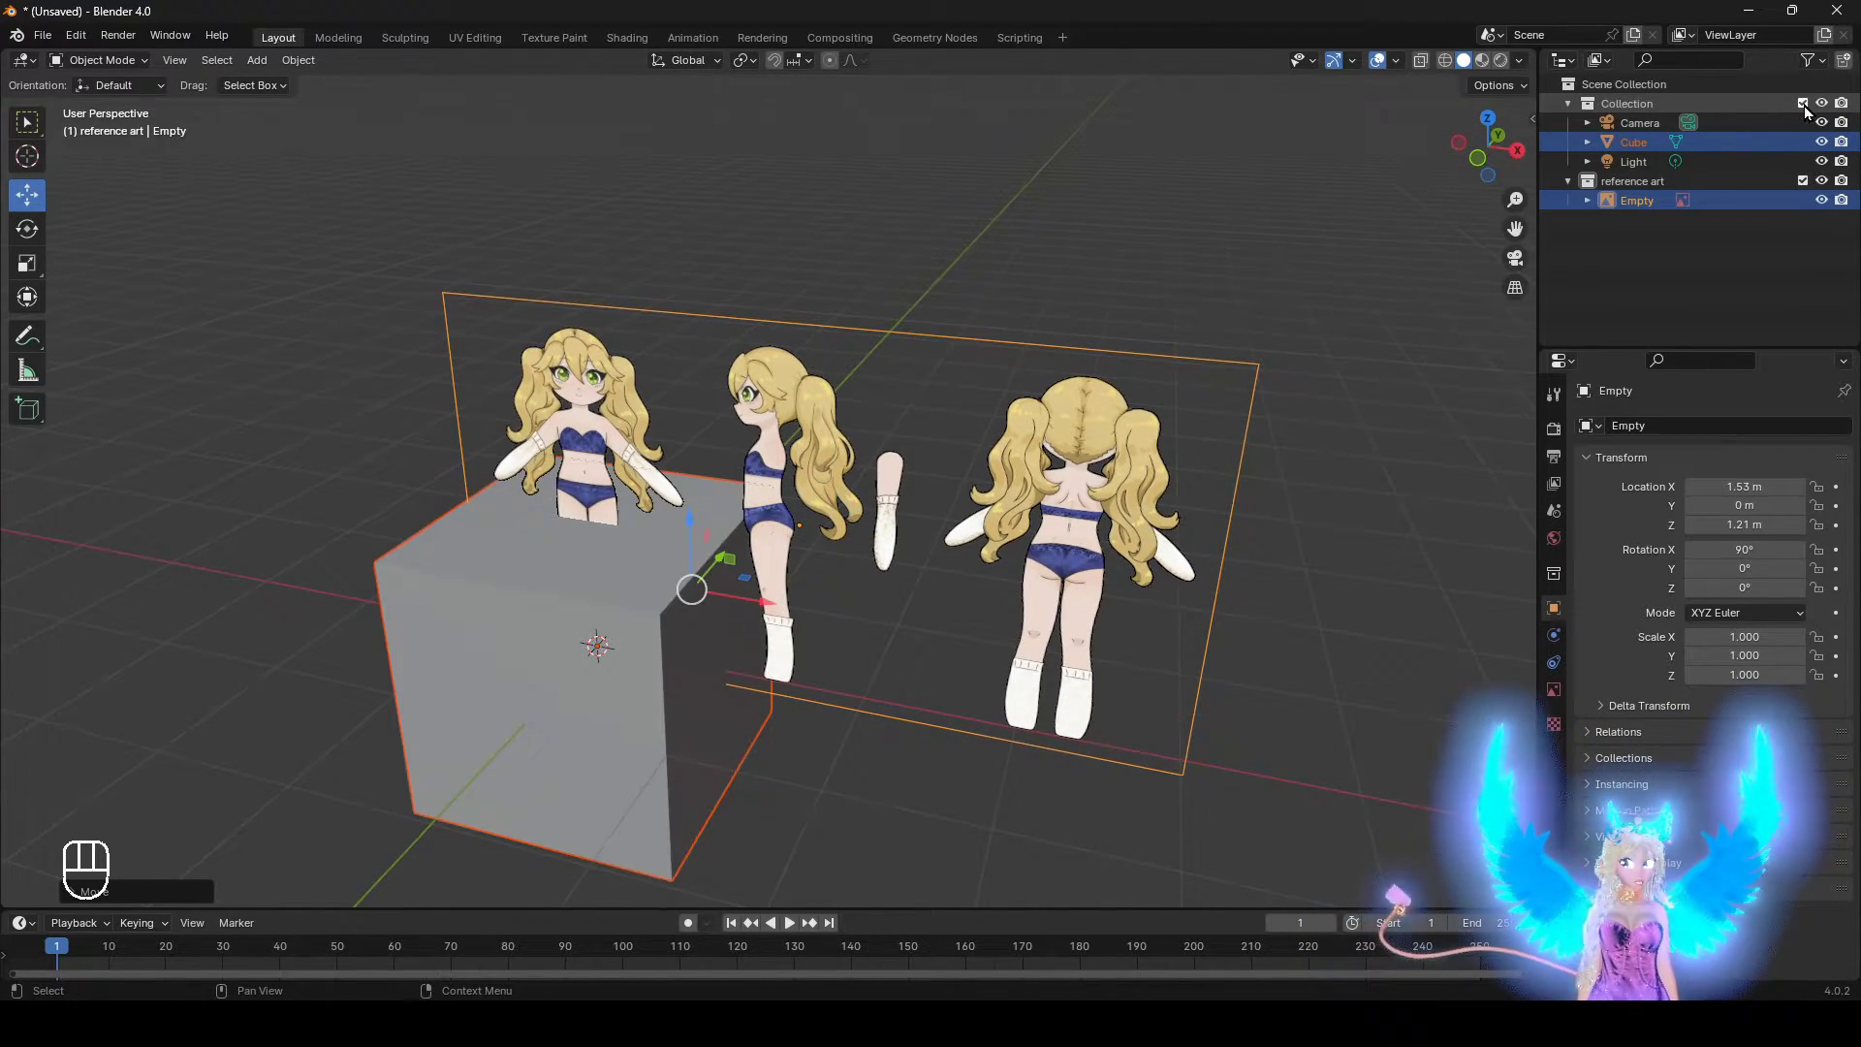
pyautogui.scroll(3, 975, 475)
pyautogui.moveTo(976, 475); pyautogui.dragTo(615, 607, button='middle')
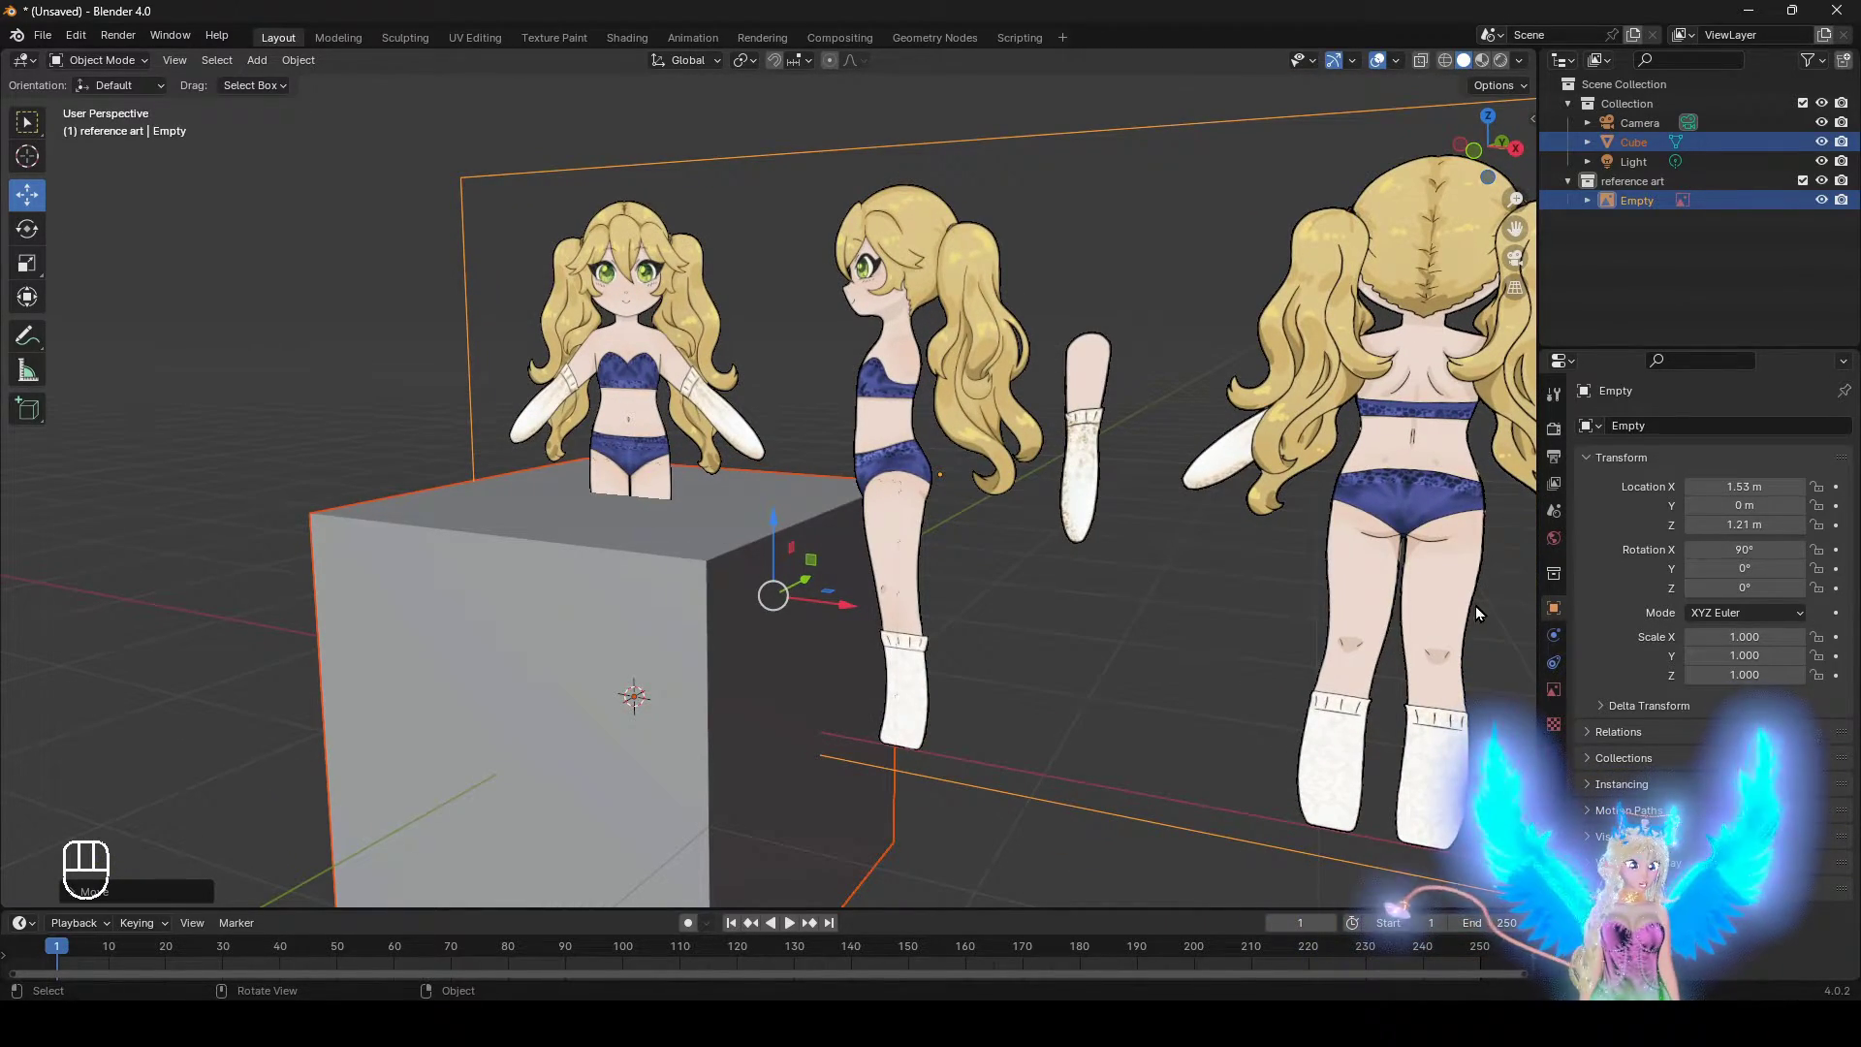
# Try the Back and Front side options in the reference image's data settings, then restore Both
pyautogui.click(1555, 692)
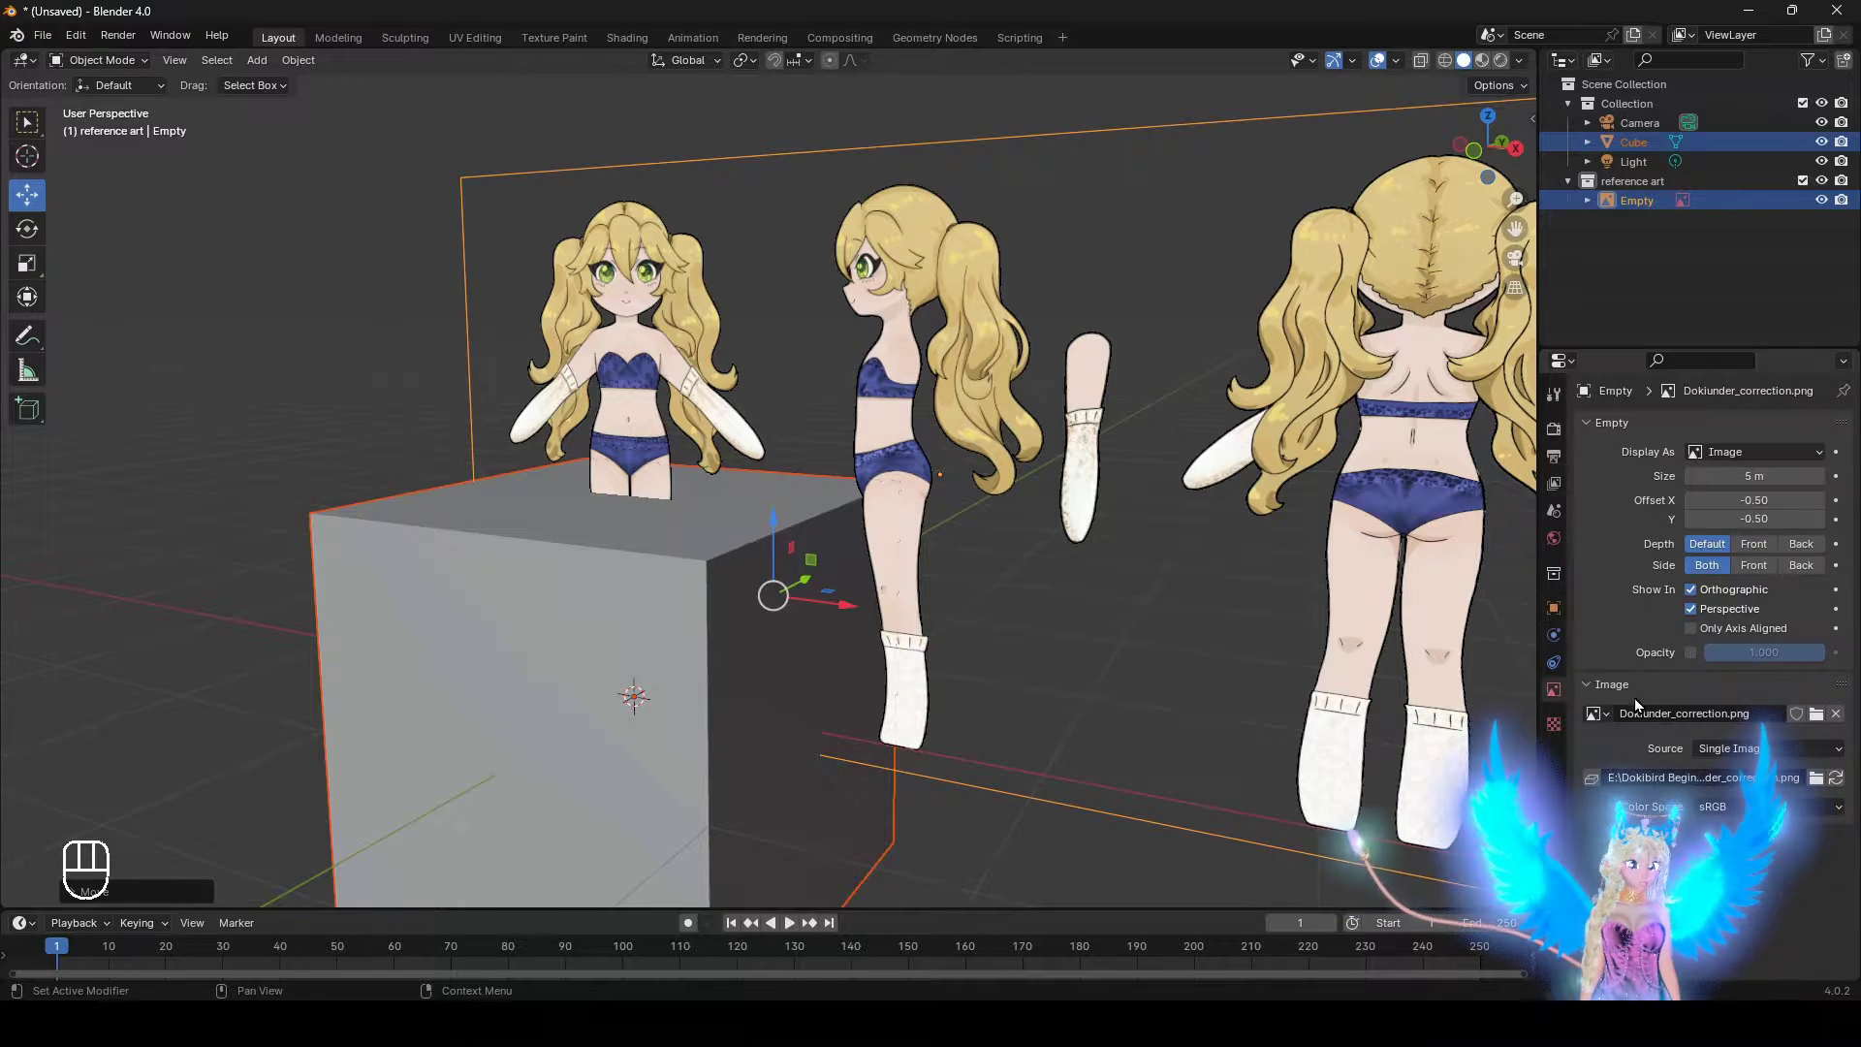
pyautogui.click(1799, 564)
pyautogui.click(1771, 568)
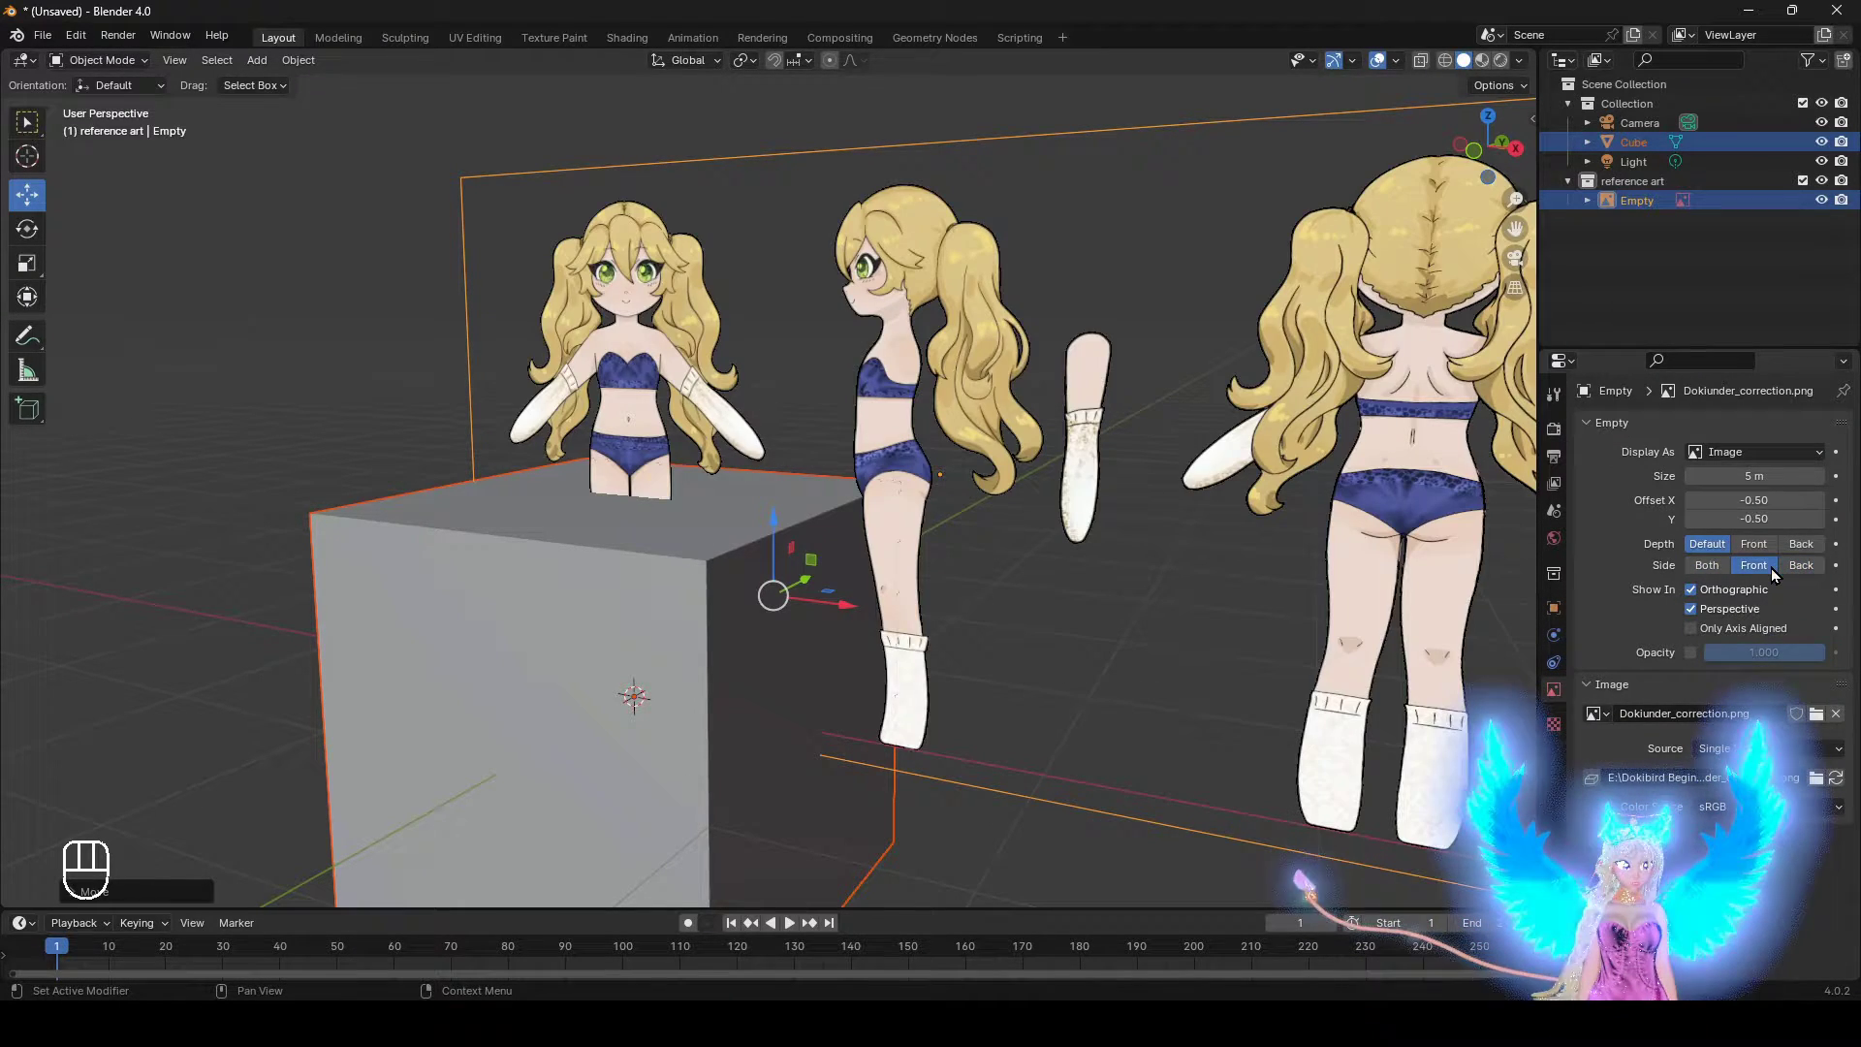
pyautogui.click(1716, 568)
# Try the Back depth option for the reference image against the cube, then restore Default
pyautogui.click(1809, 546)
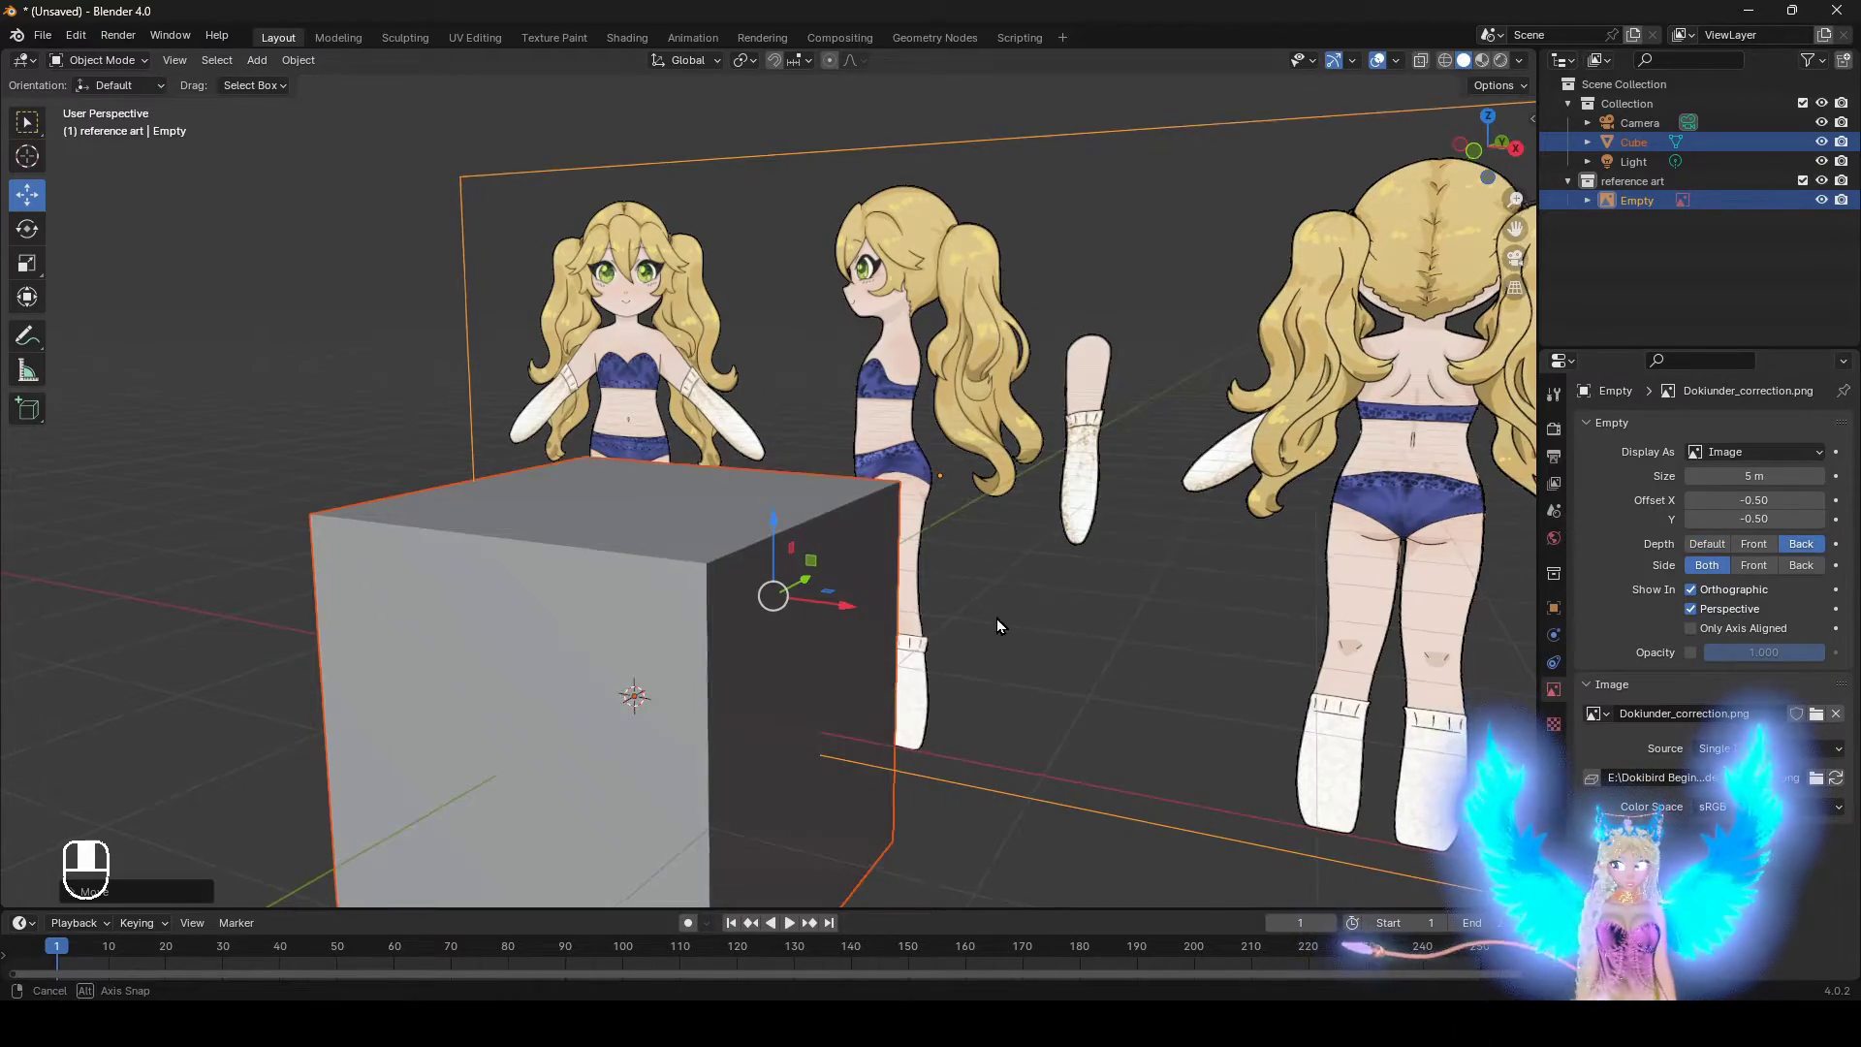
pyautogui.moveTo(996, 625)
pyautogui.mouseDown(button='middle')
pyautogui.moveTo(938, 579)
pyautogui.moveTo(985, 561)
pyautogui.moveTo(981, 606)
pyautogui.moveTo(928, 572)
pyautogui.moveTo(1000, 554)
pyautogui.moveTo(981, 611)
pyautogui.mouseUp(button='middle')
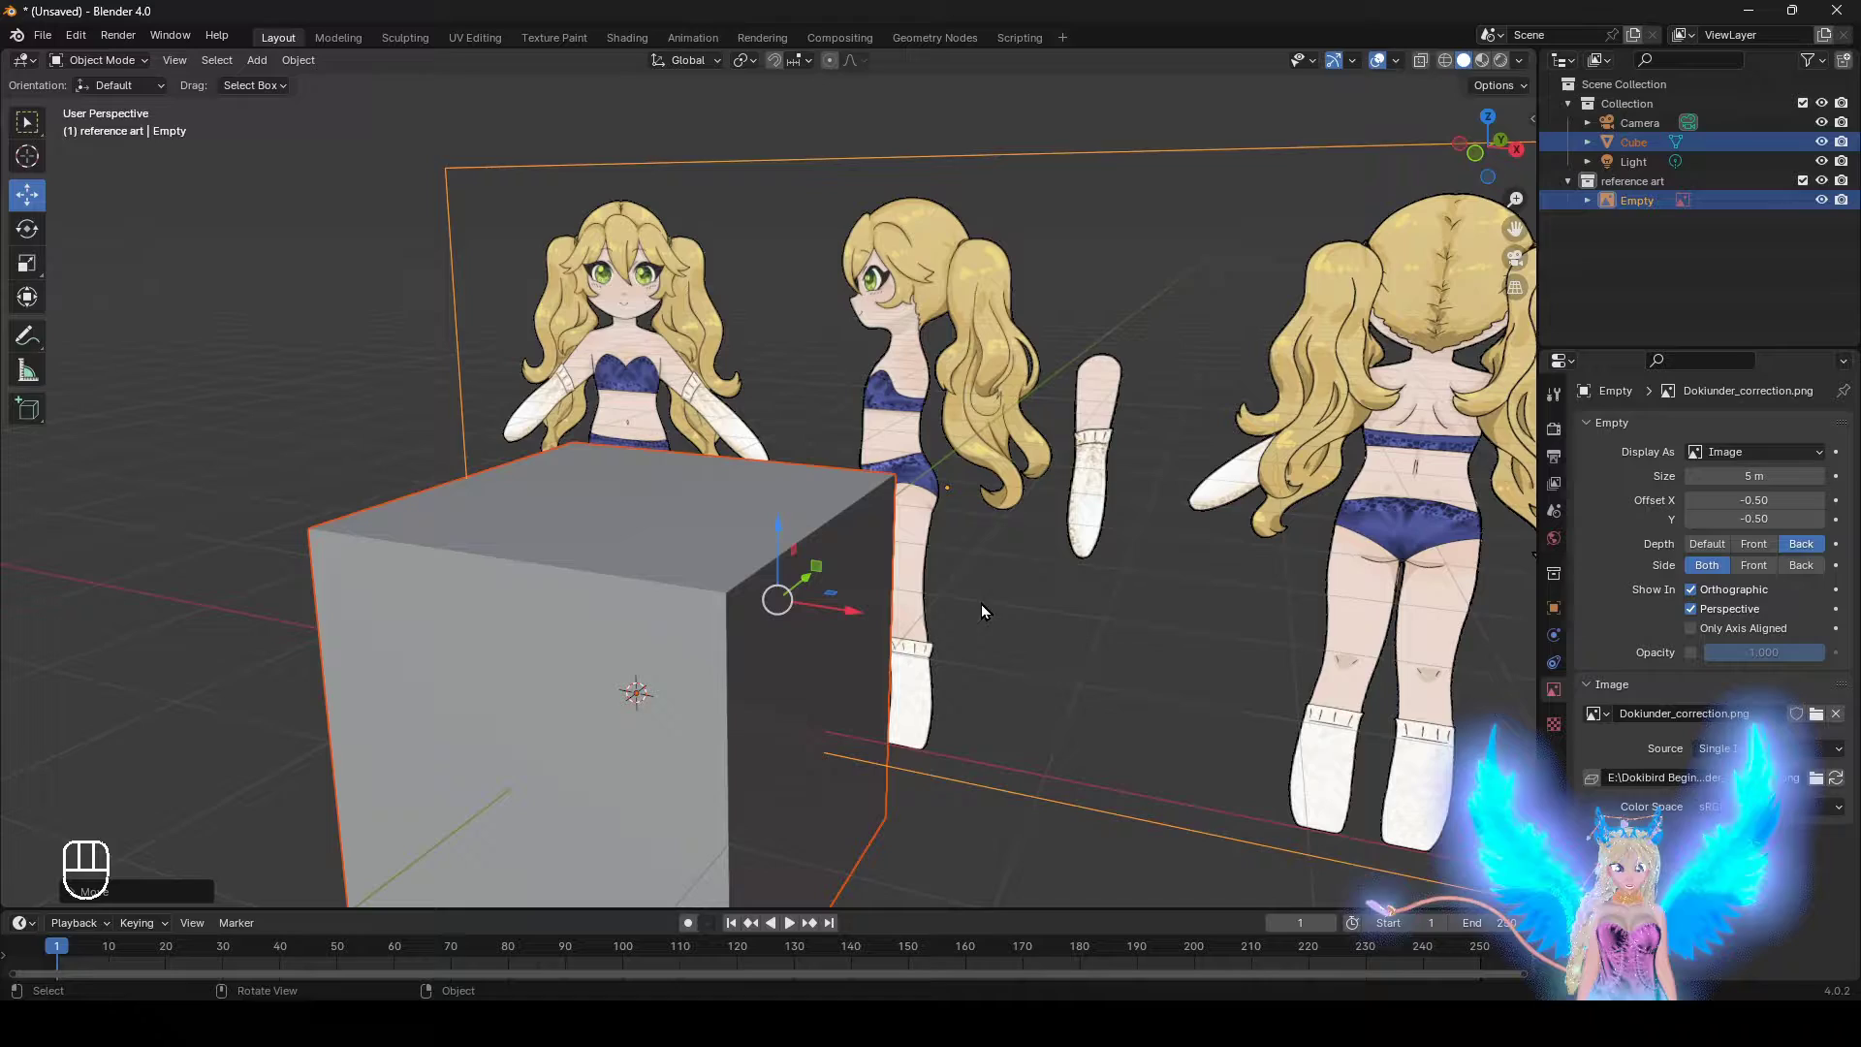
pyautogui.click(1712, 544)
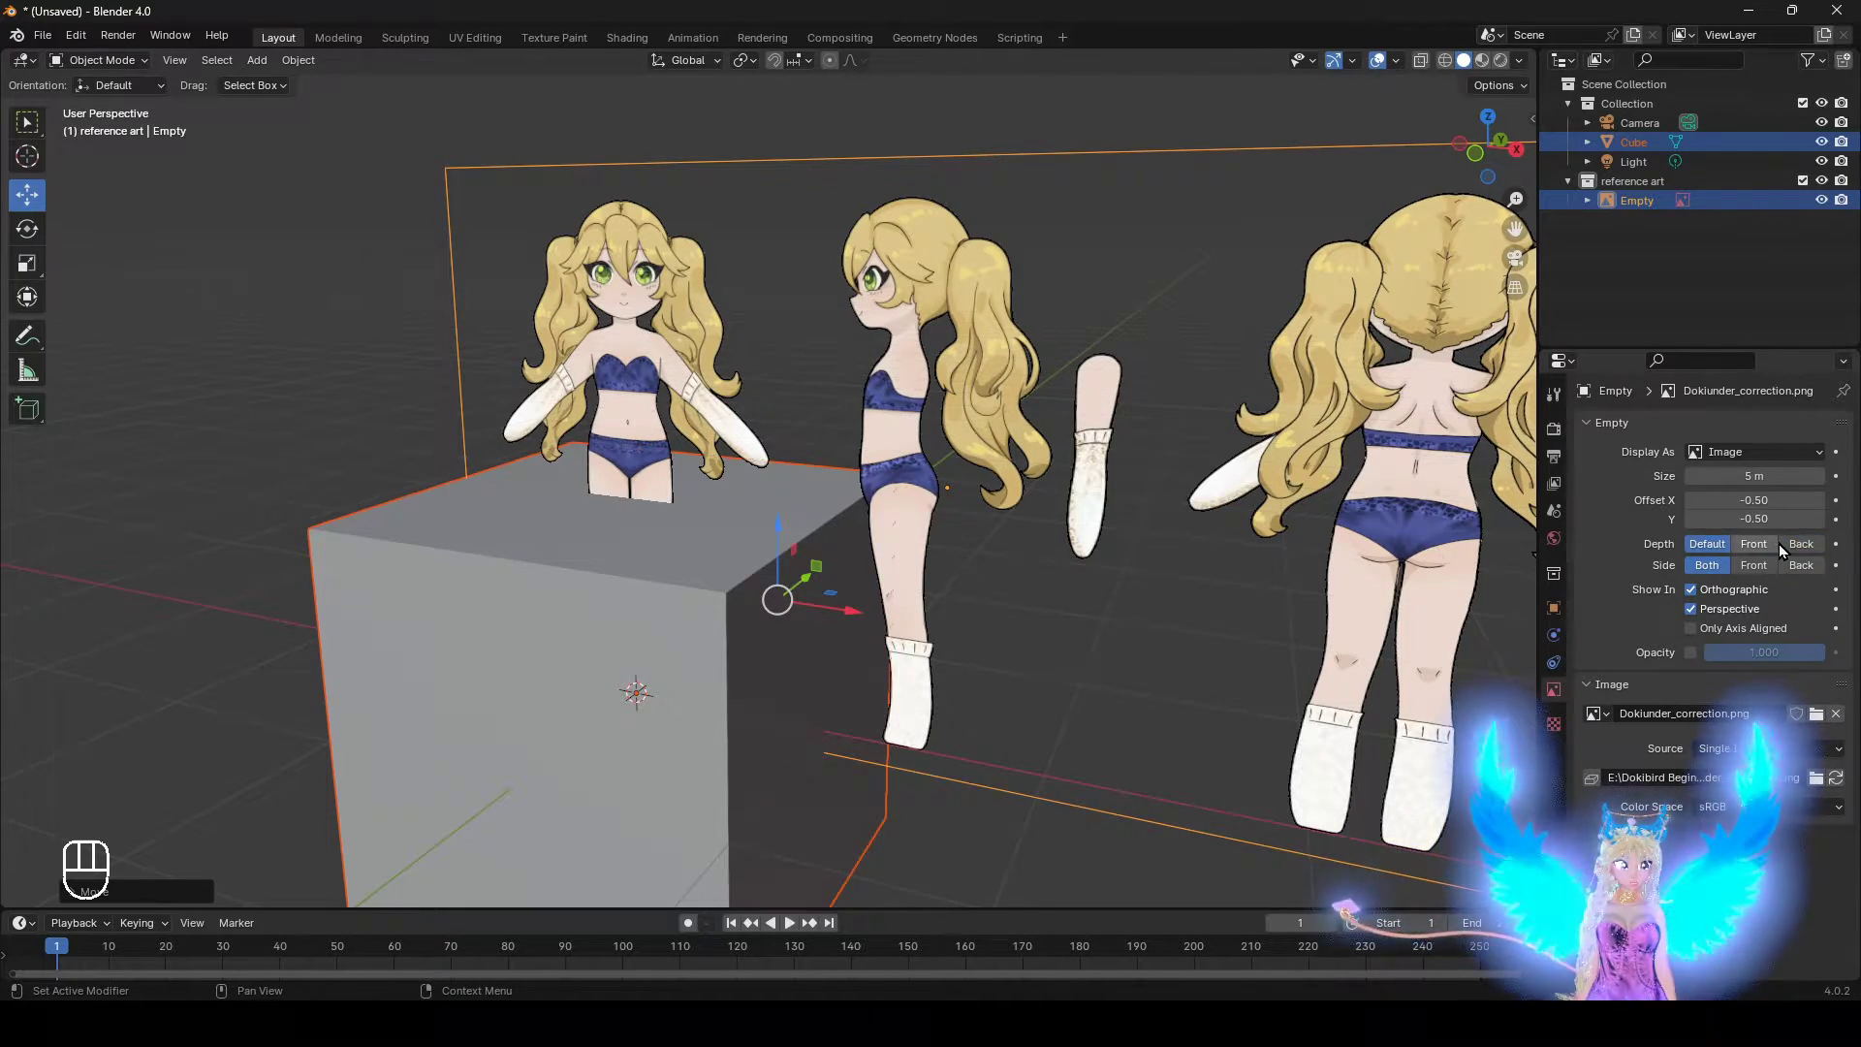
# Compare the Back and Front depth options for the reference image against the cube, then set the depth to Back
pyautogui.moveTo(934, 626); pyautogui.dragTo(980, 620, button='middle')
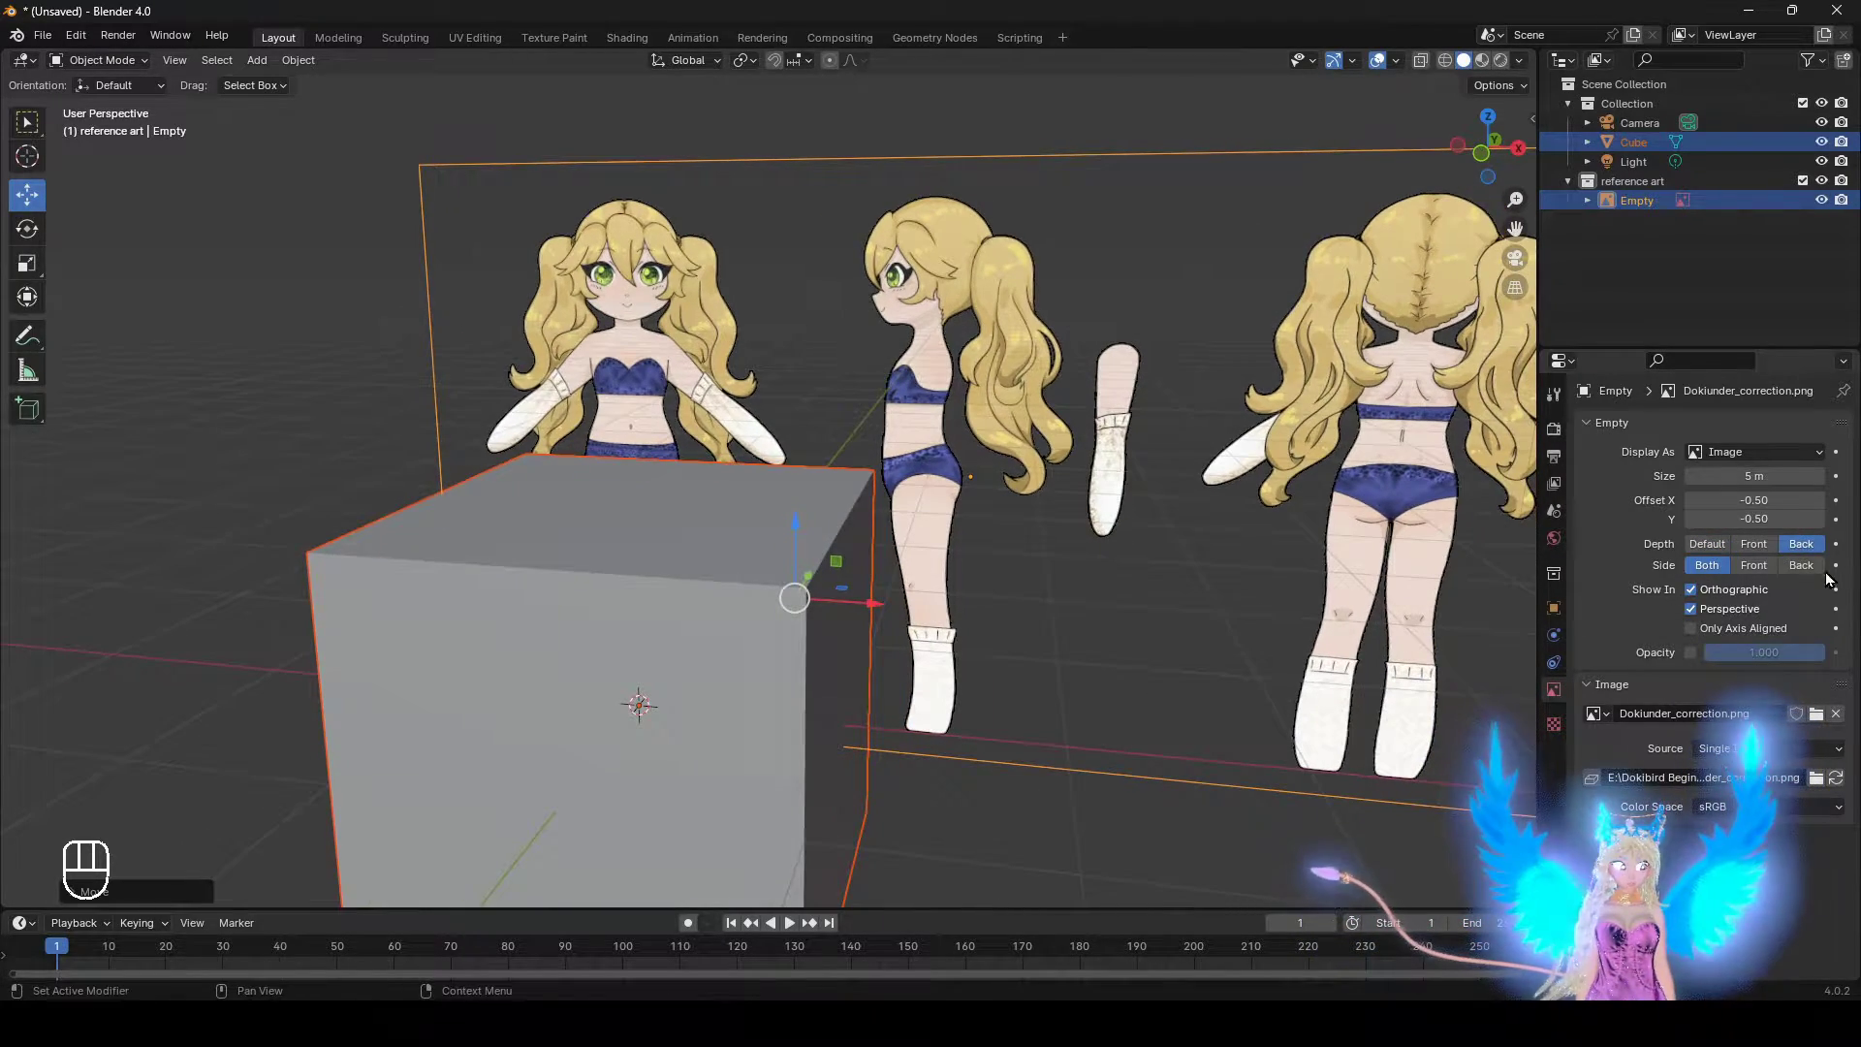
pyautogui.click(1774, 543)
pyautogui.moveTo(1188, 620); pyautogui.dragTo(1125, 620, button='middle')
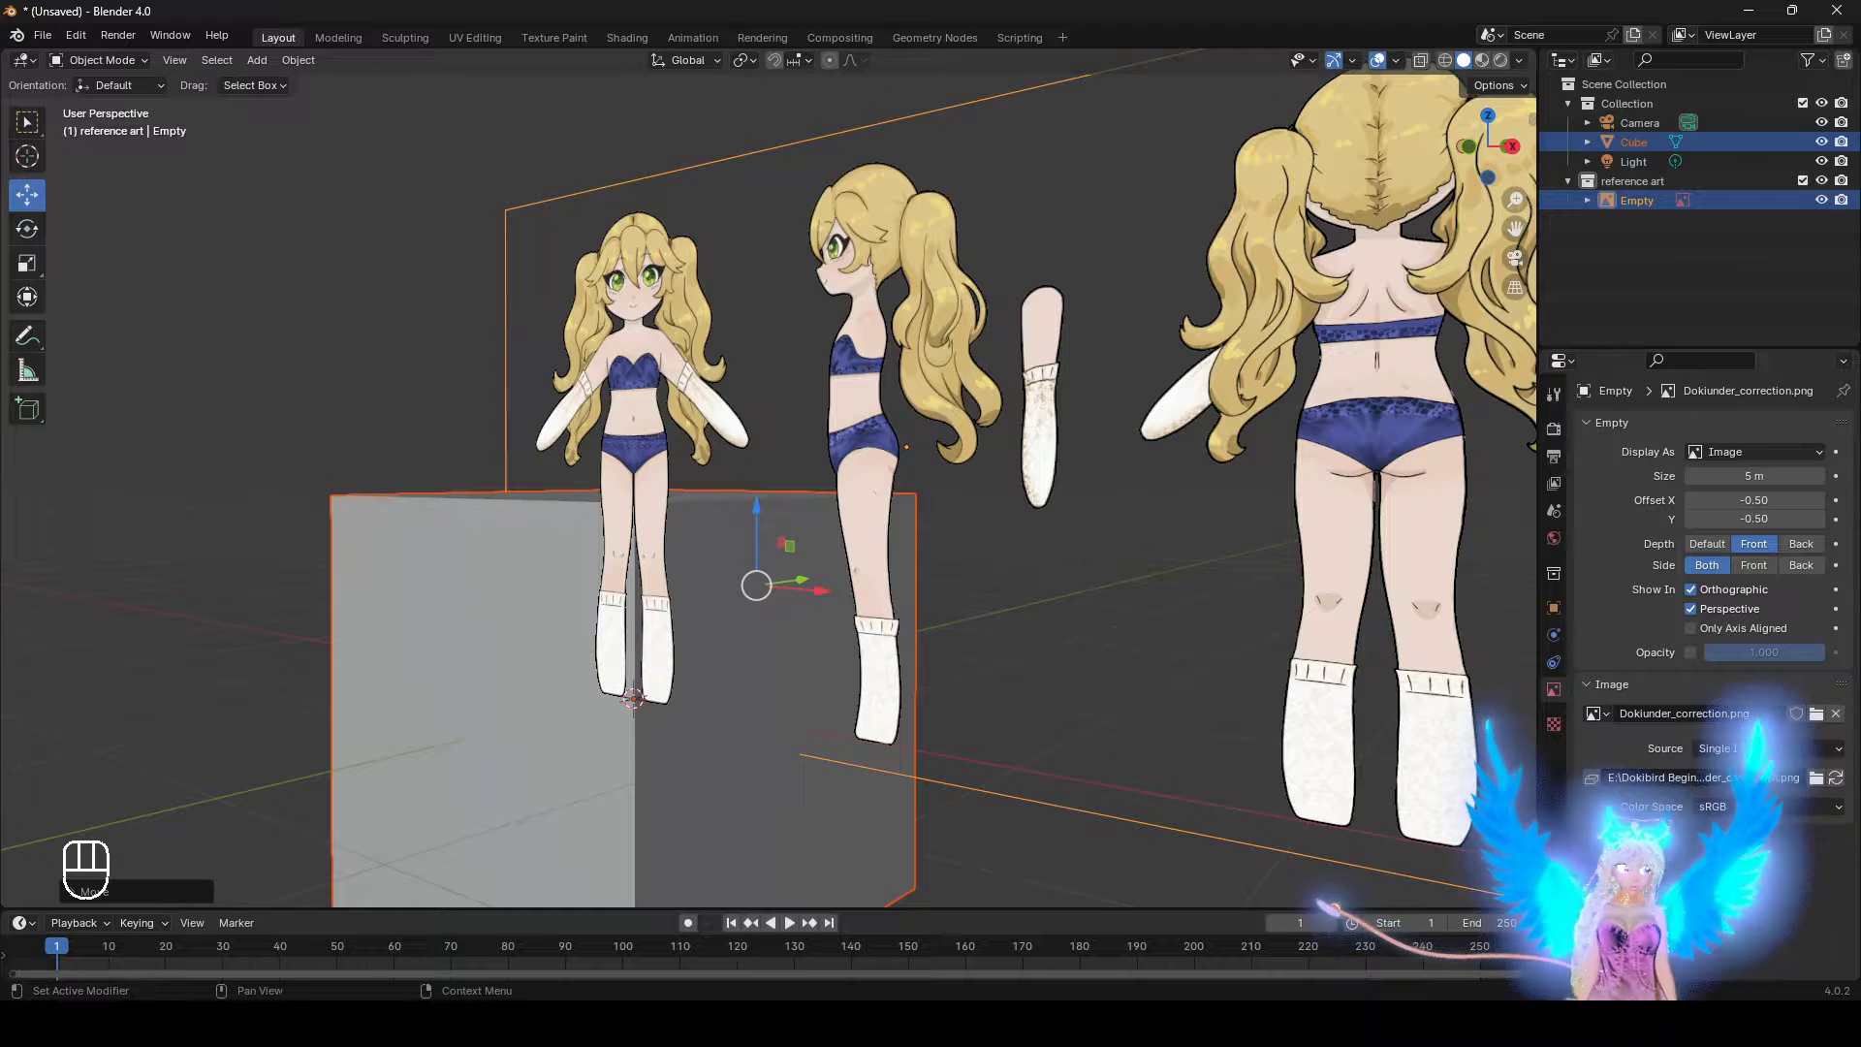
pyautogui.click(1800, 544)
# Restrict the reference image to its Front side and enable opacity at 0.500
pyautogui.moveTo(1303, 603); pyautogui.dragTo(1203, 737, button='middle')
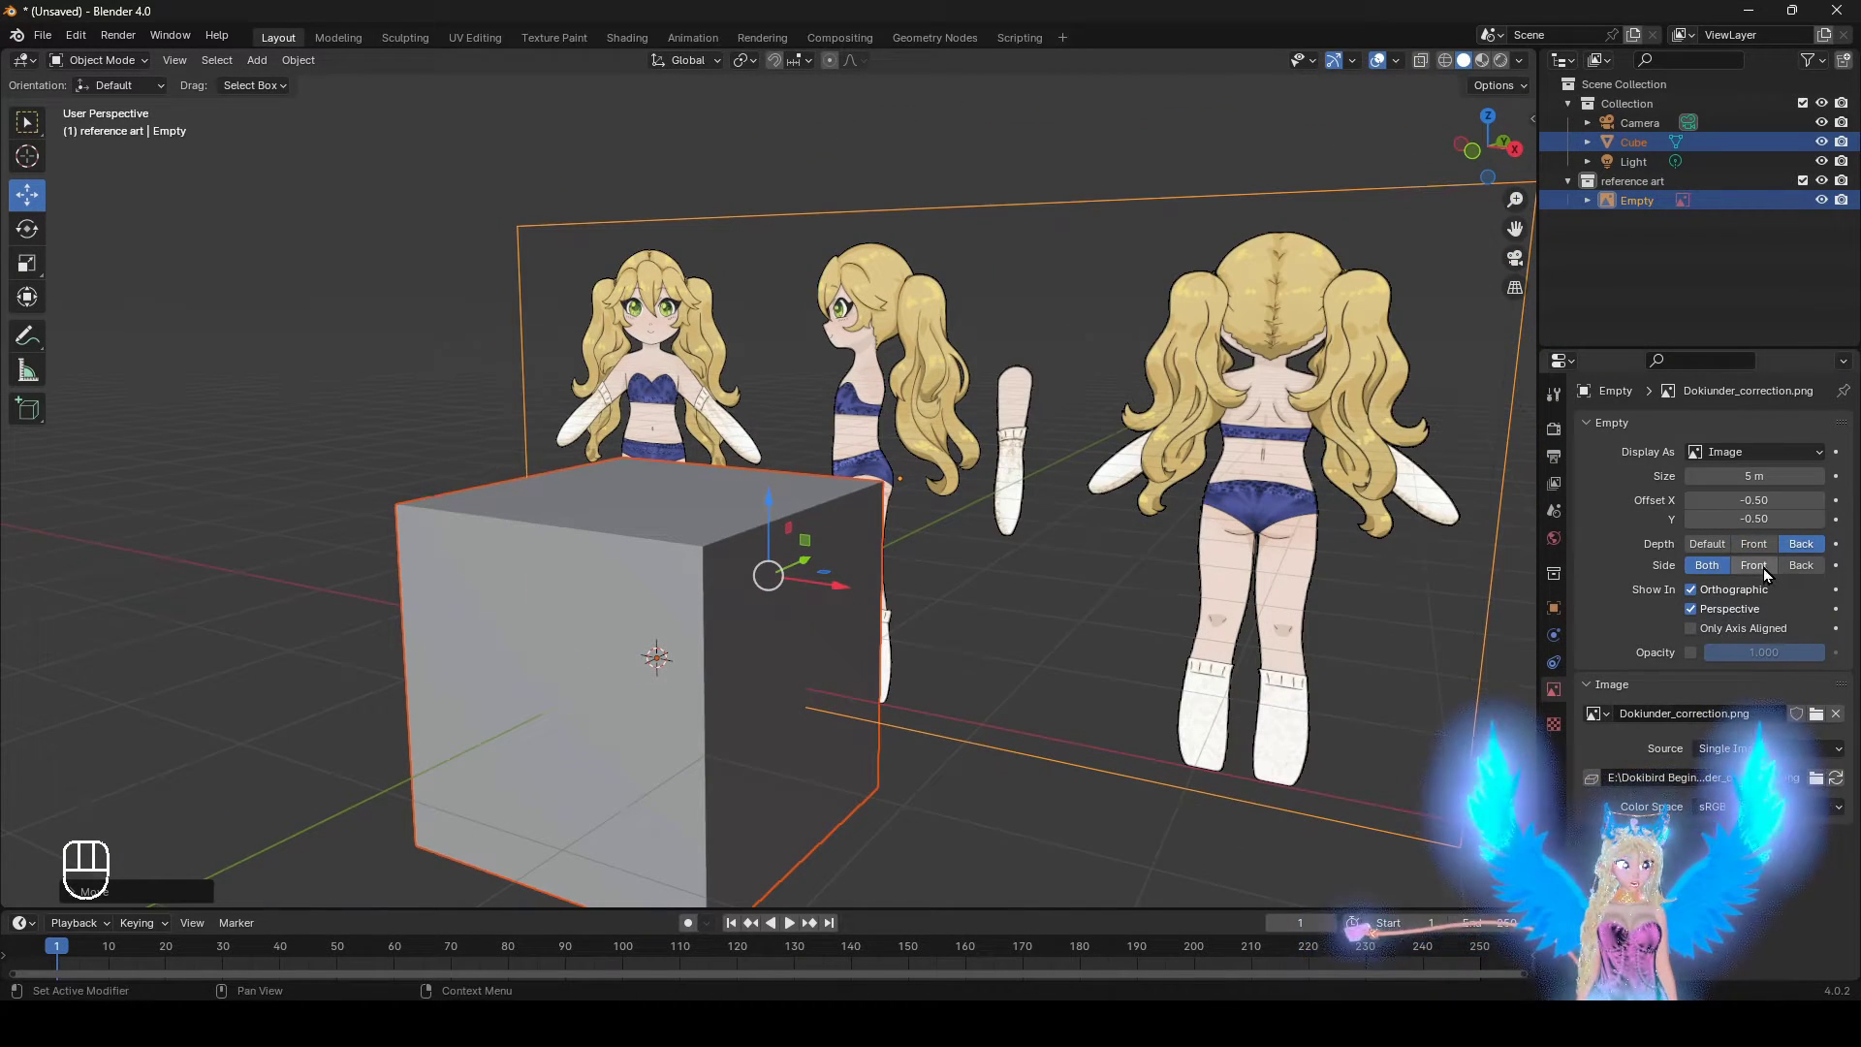
pyautogui.click(1762, 568)
pyautogui.moveTo(1405, 678); pyautogui.dragTo(1105, 556, button='middle')
pyautogui.click(1692, 652)
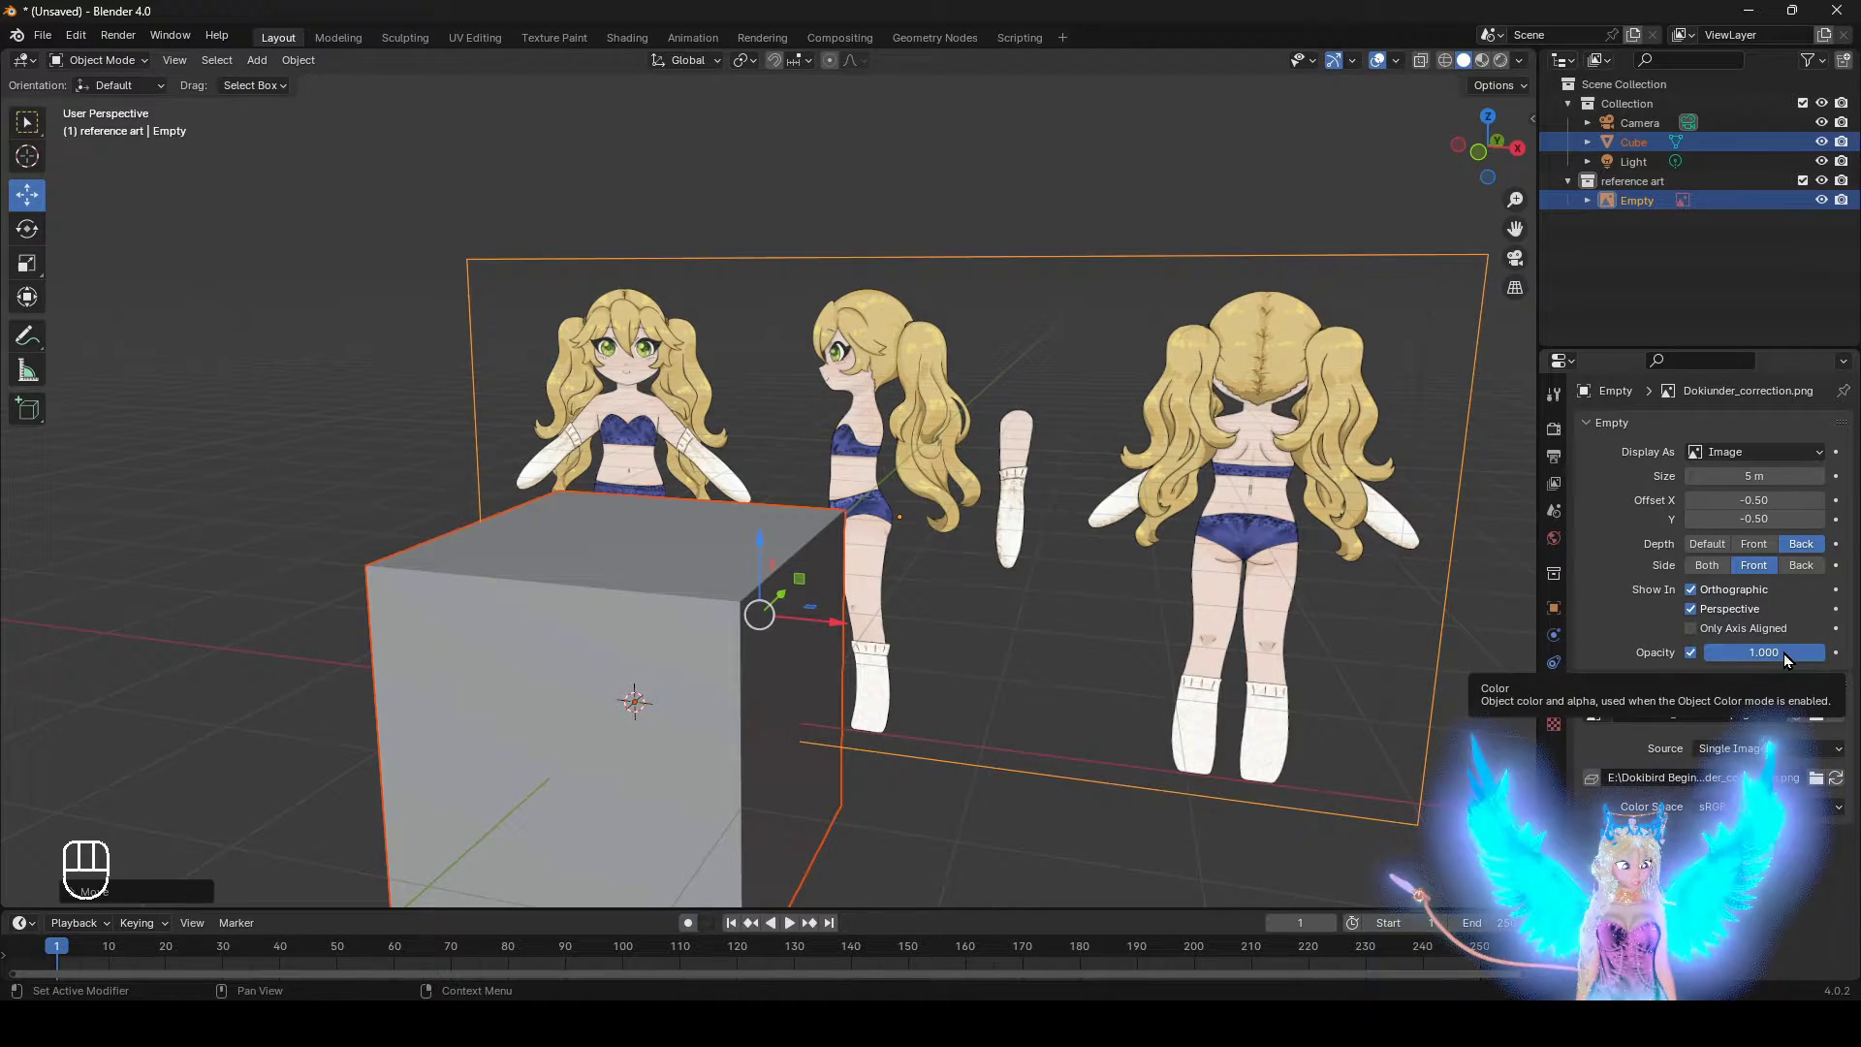
pyautogui.moveTo(1784, 653)
pyautogui.mouseDown()
pyautogui.moveTo(1730, 654)
pyautogui.moveTo(1756, 653)
pyautogui.mouseUp()
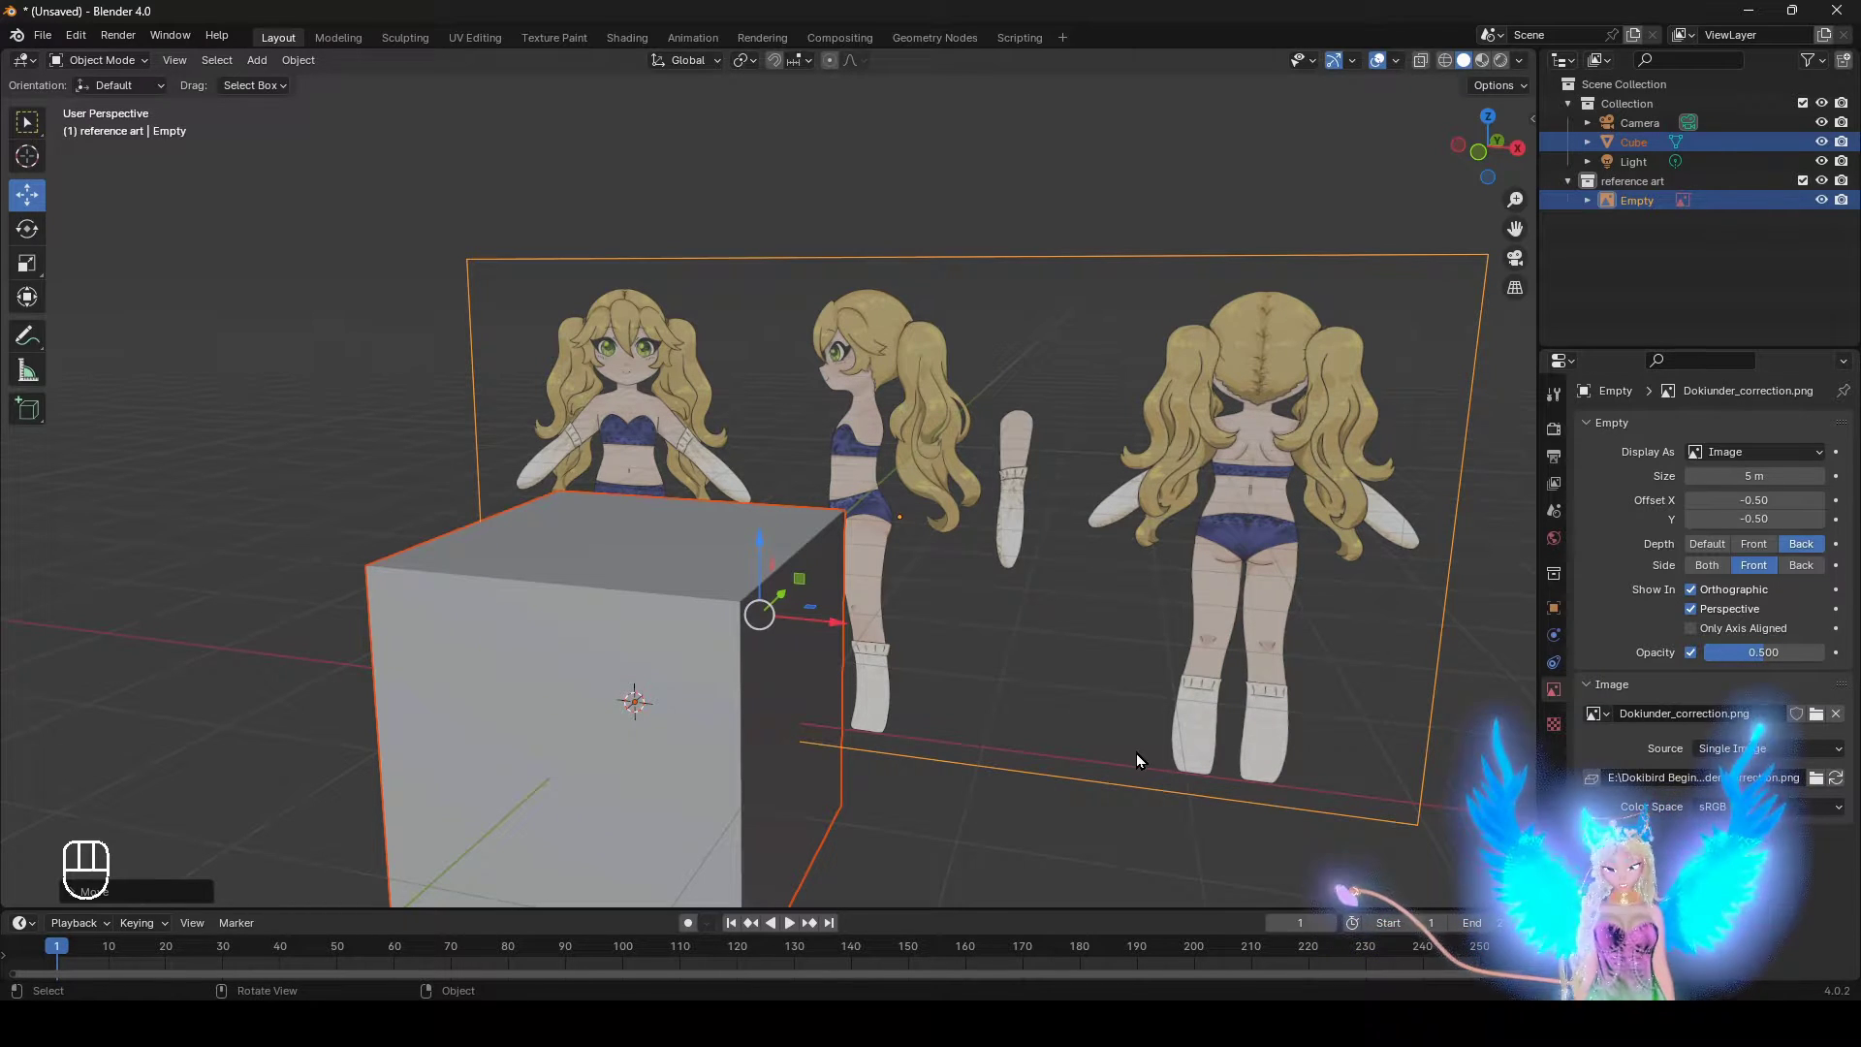
# Exclude the default collection from the view layer and duplicate the reference image in place
pyautogui.click(1803, 103)
pyautogui.moveTo(1011, 487)
pyautogui.mouseDown(button='middle')
pyautogui.moveTo(1045, 455)
pyautogui.moveTo(1102, 452)
pyautogui.moveTo(817, 450)
pyautogui.moveTo(785, 494)
pyautogui.moveTo(1066, 482)
pyautogui.moveTo(1047, 488)
pyautogui.mouseUp(button='middle')
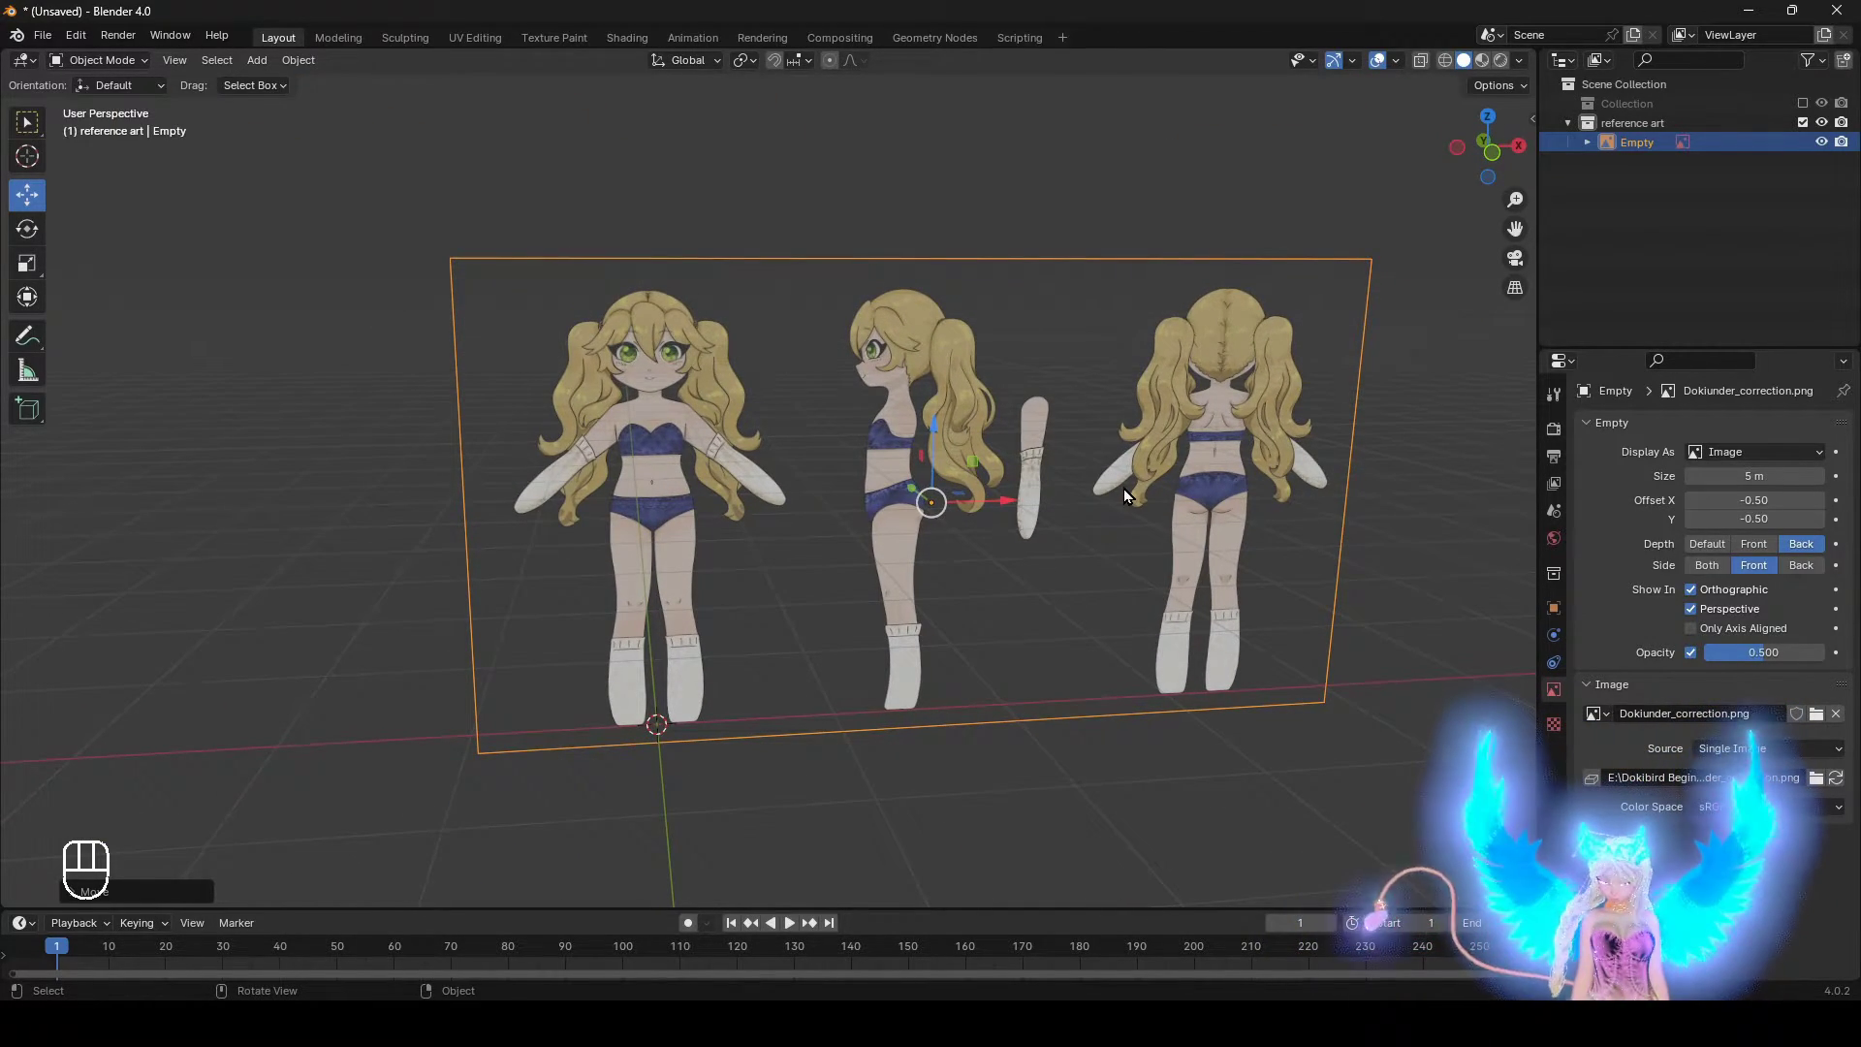
pyautogui.hotkey('shift', 'd')
pyautogui.rightClick(1211, 444)
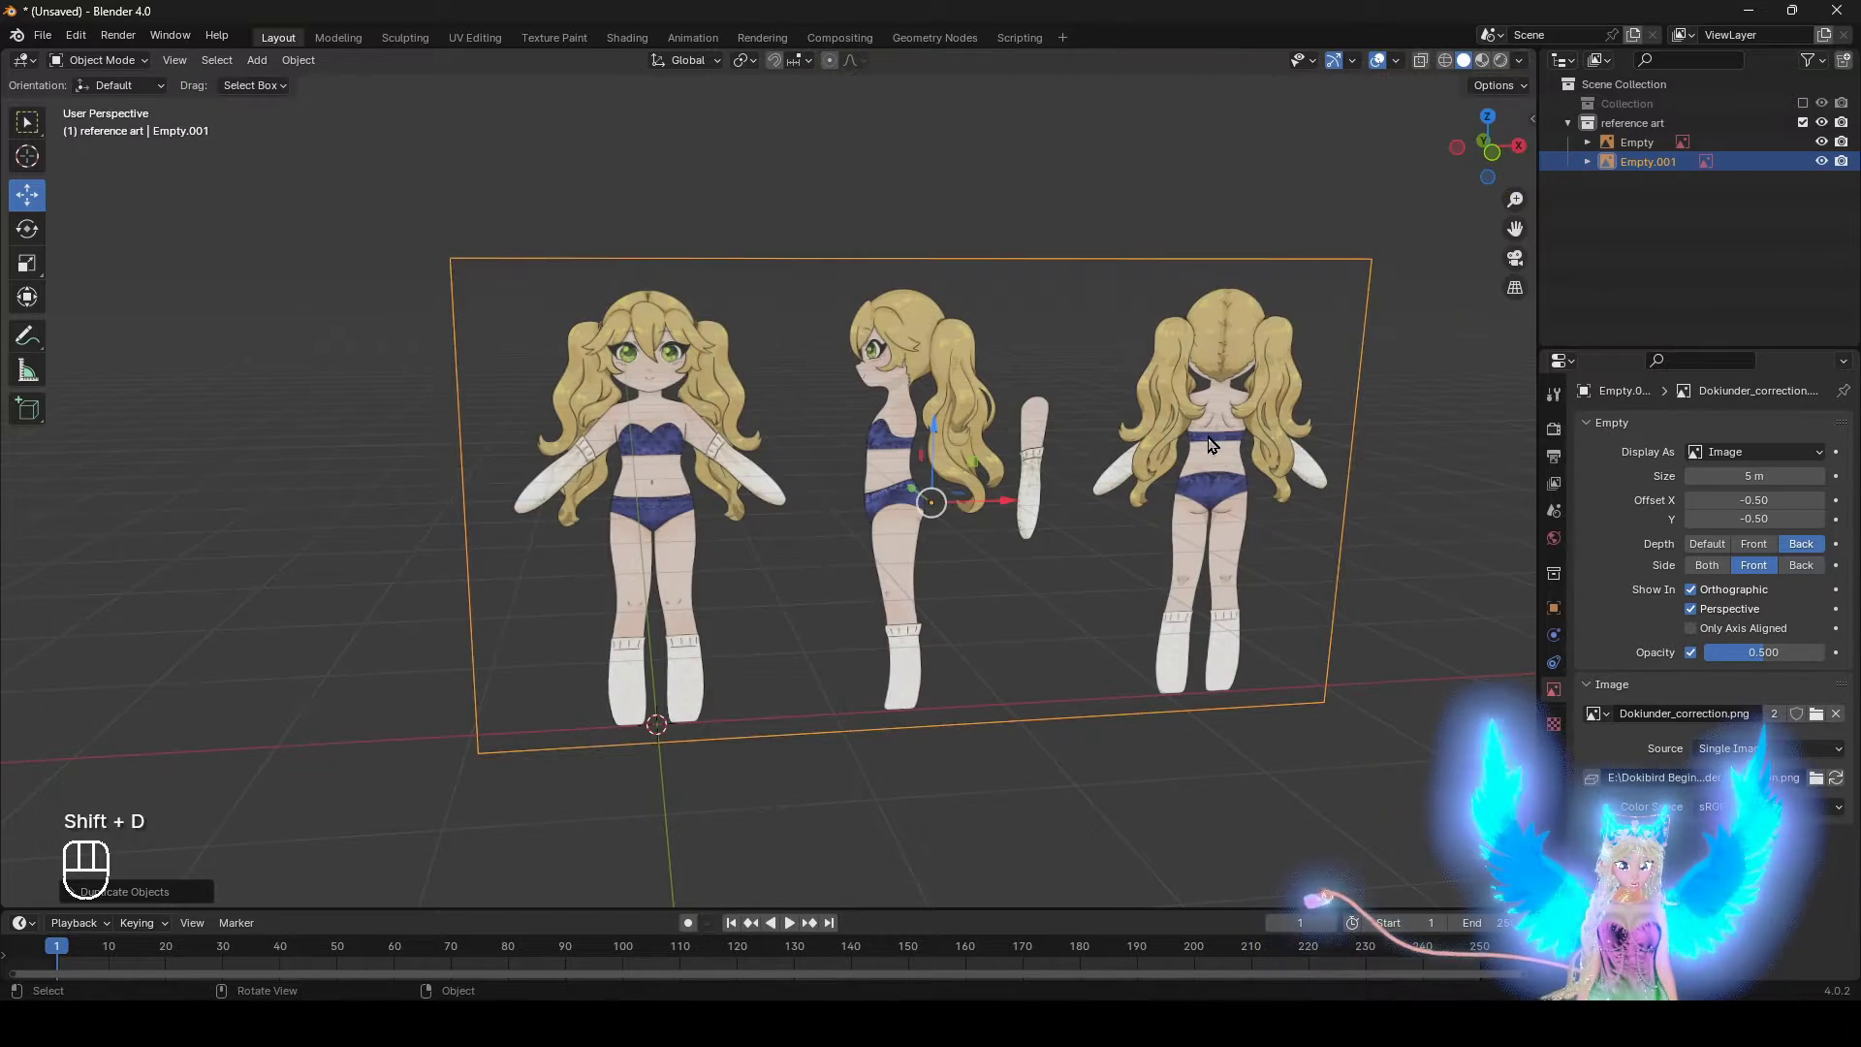
# Rotate the duplicated reference image half a turn in the top view and view it from the back
pyautogui.moveTo(1286, 397); pyautogui.dragTo(1237, 573, button='middle')
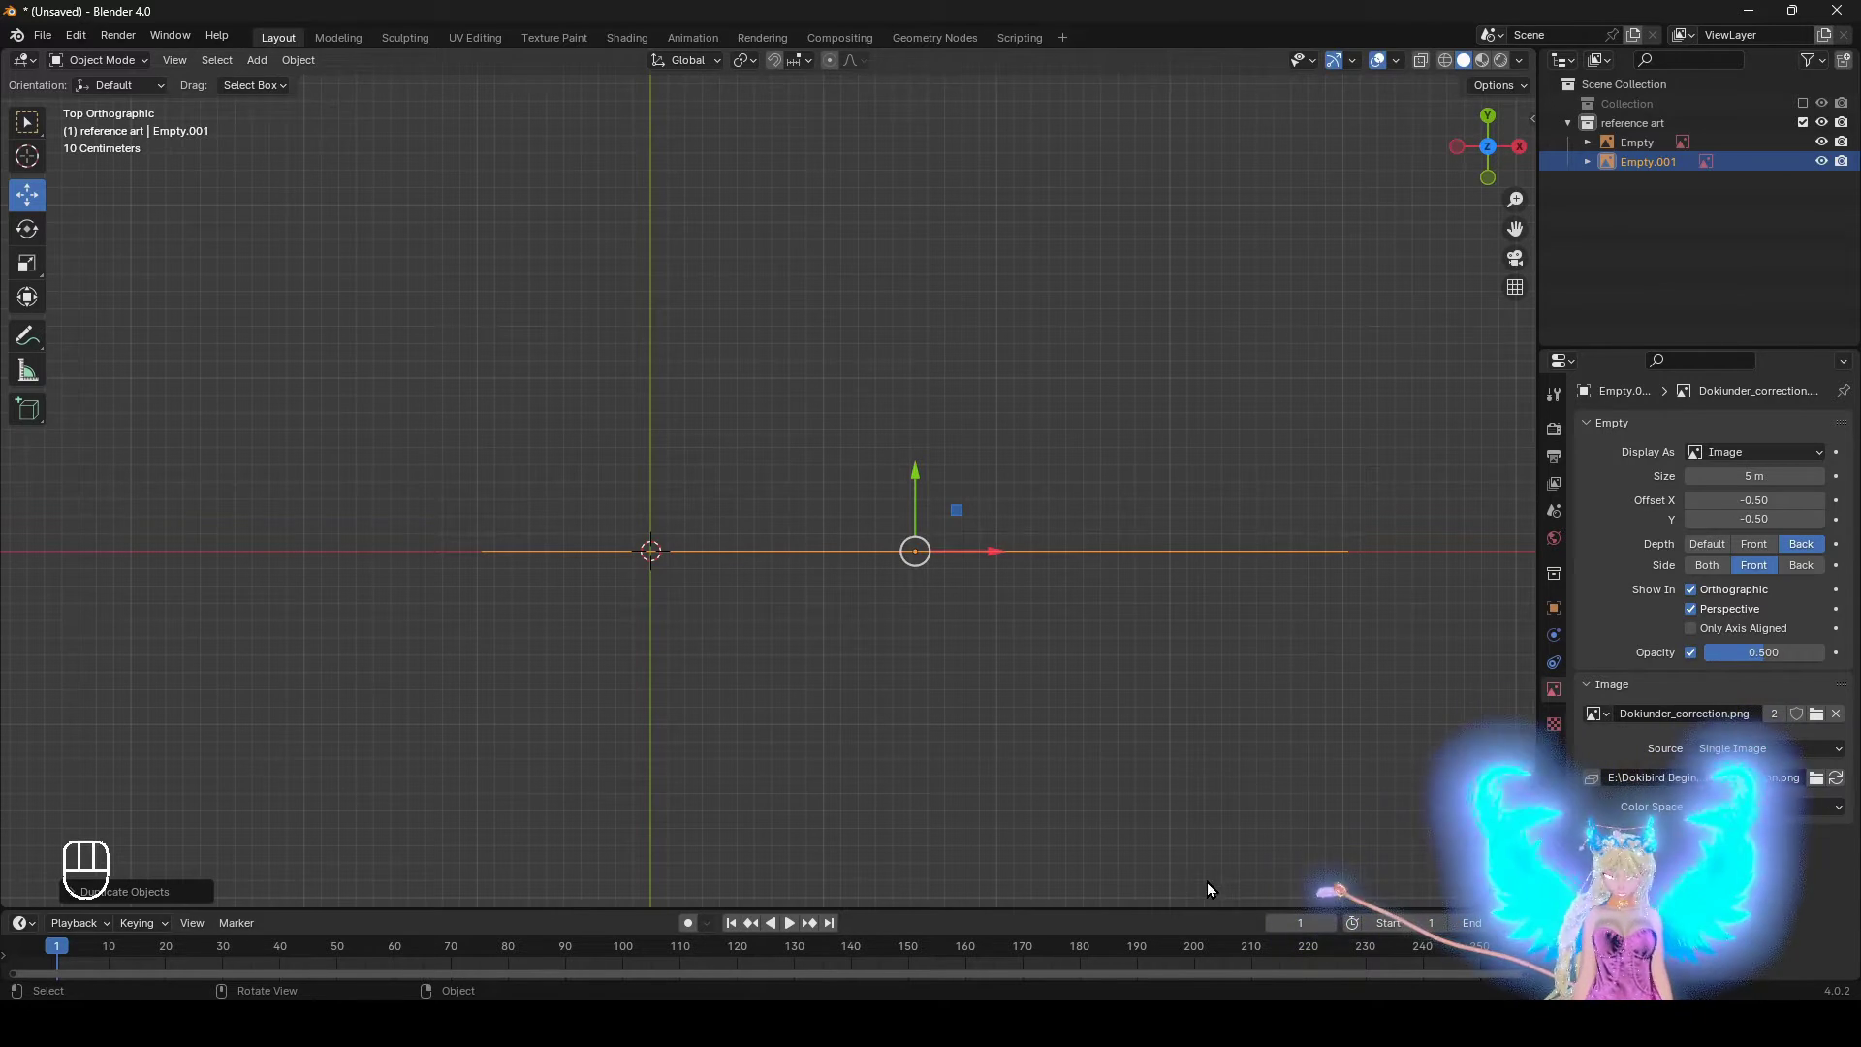
pyautogui.press('r')
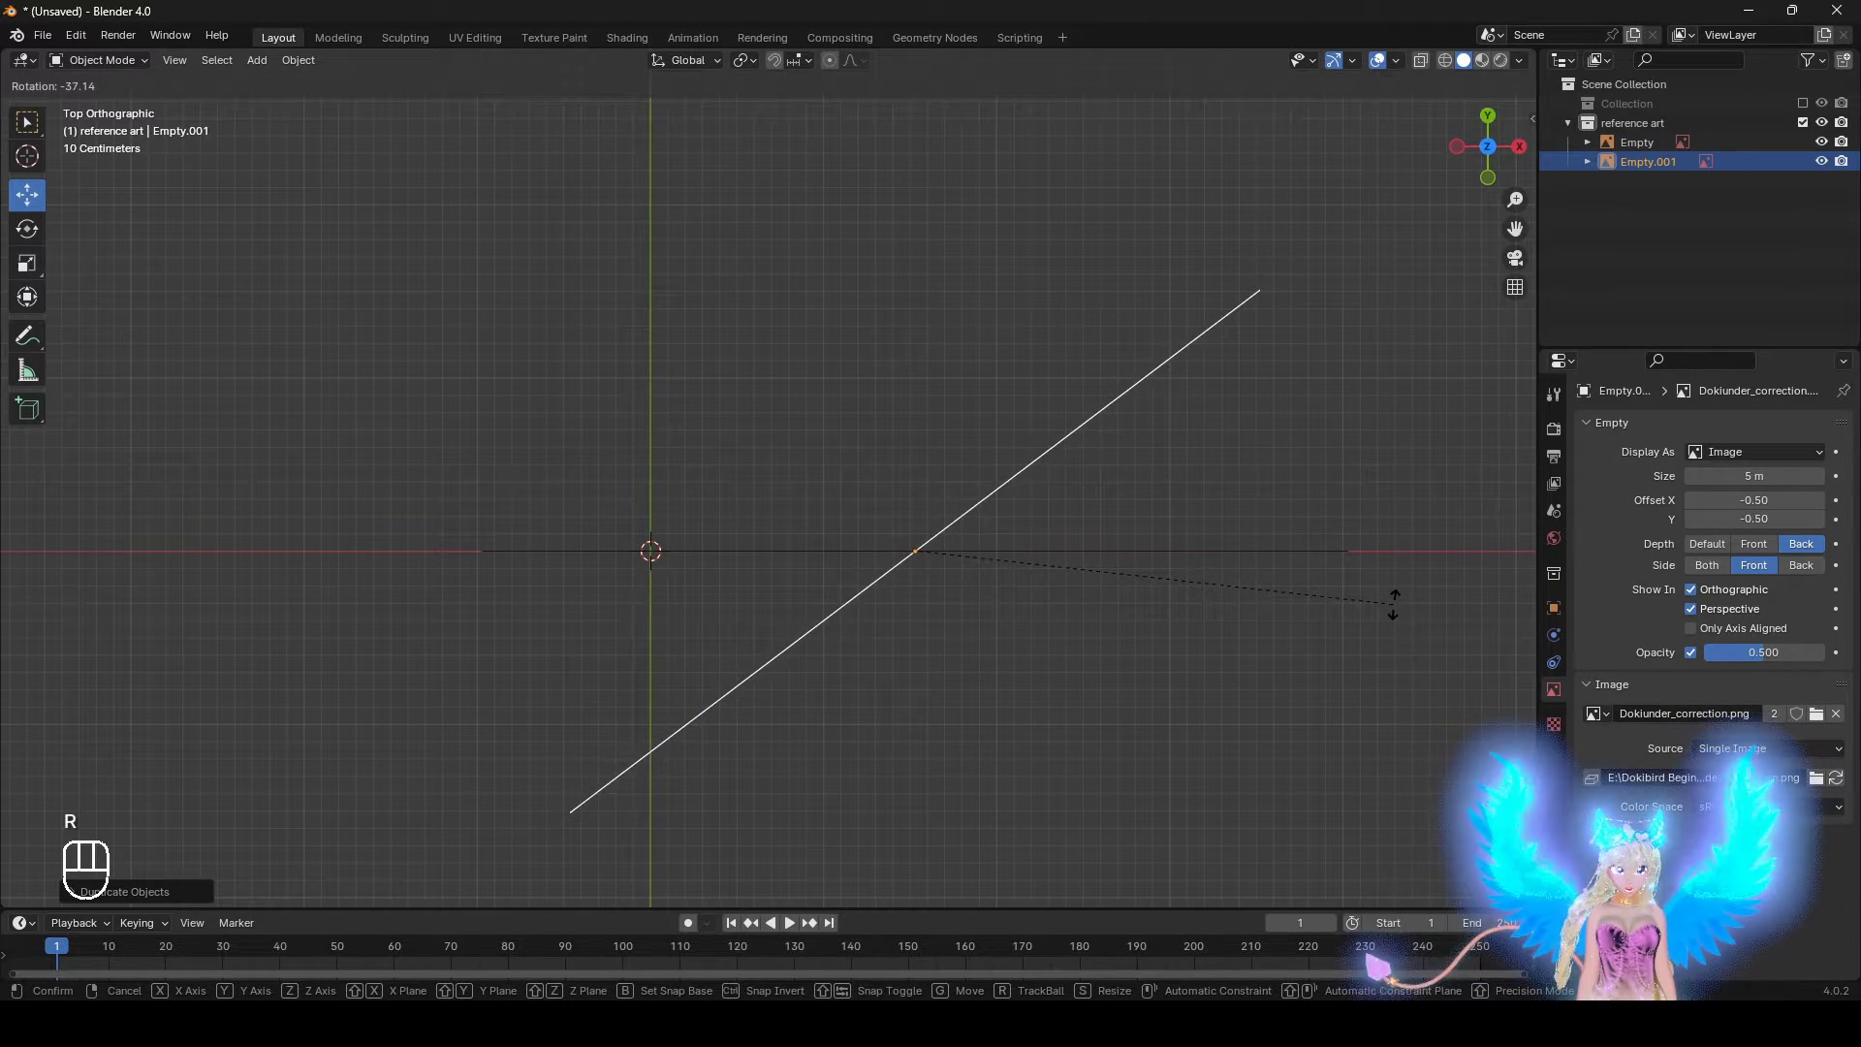
pyautogui.click(665, 290)
pyautogui.keyDown('alt'); pyautogui.moveTo(1226, 713); pyautogui.dragTo(798, 524, button='middle'); pyautogui.keyUp('alt')
# Move the duplicated reference image along X to centre the back figure's legs roughly on the vertical axis
pyautogui.scroll(3, 731, 643)
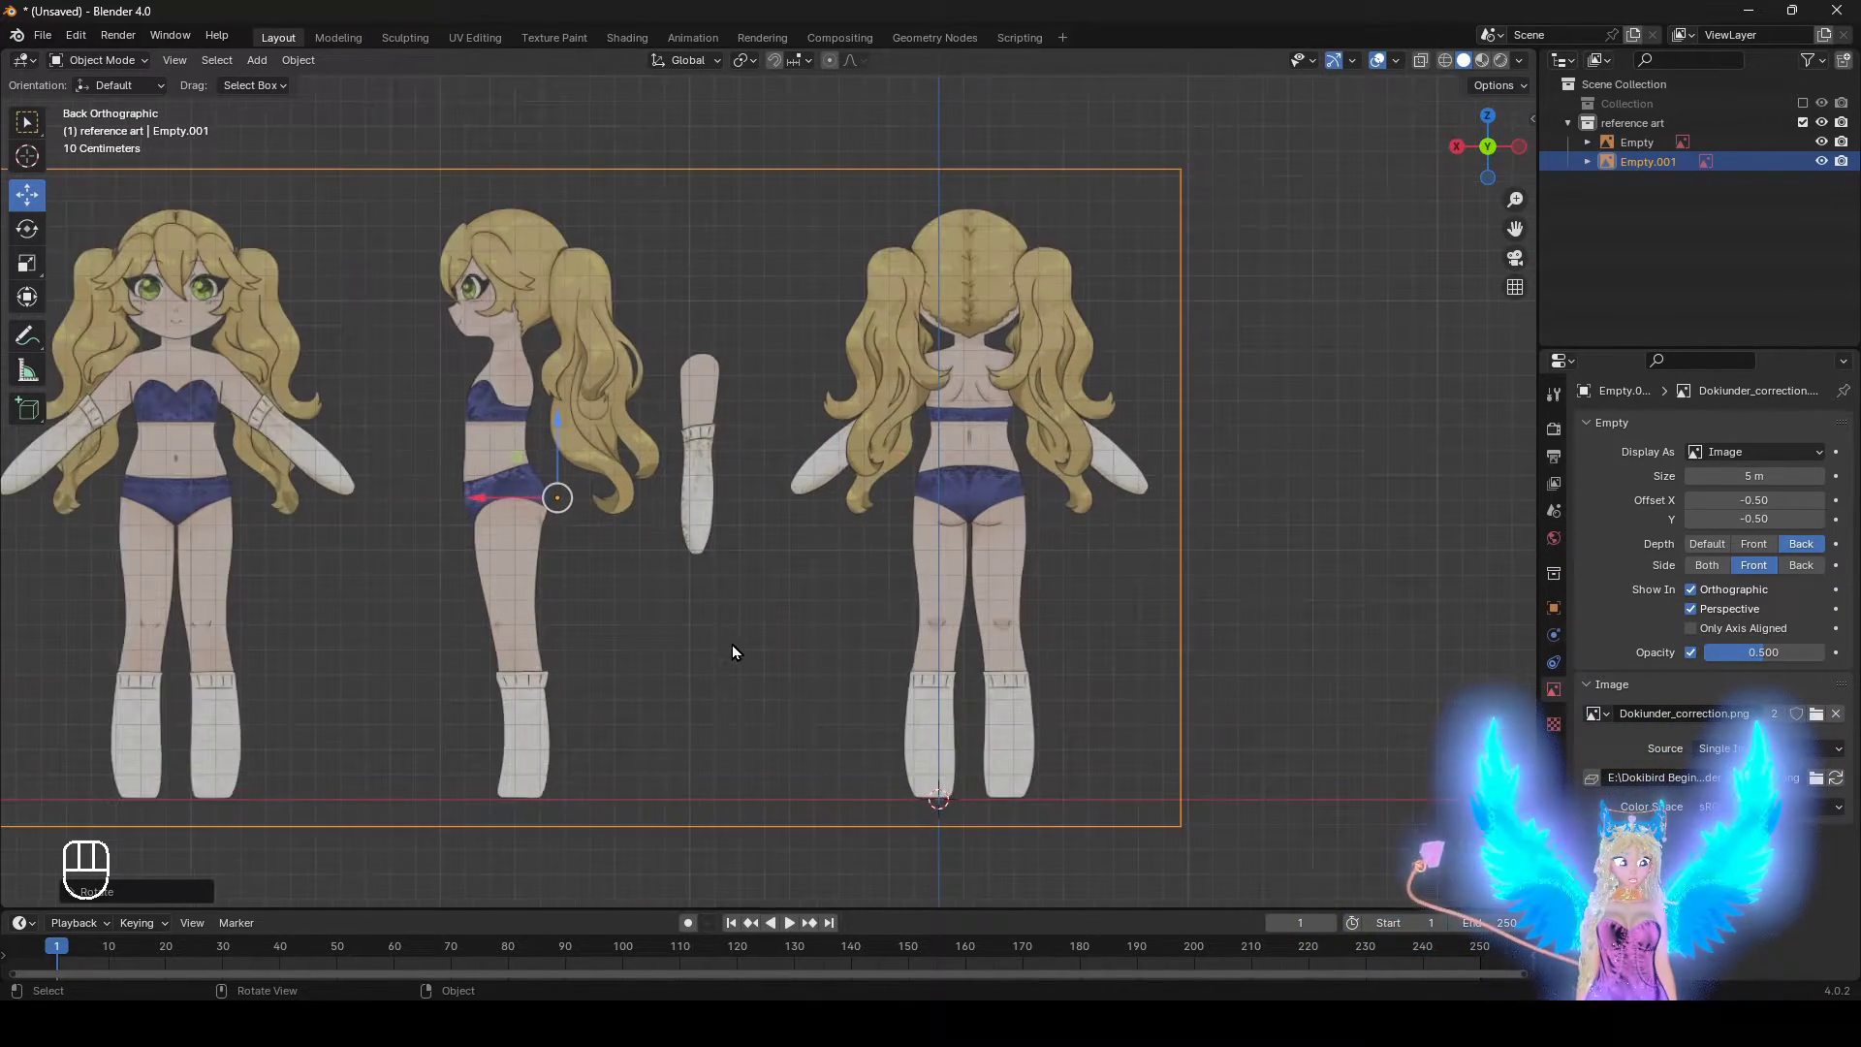
pyautogui.scroll(6, 1150, 742)
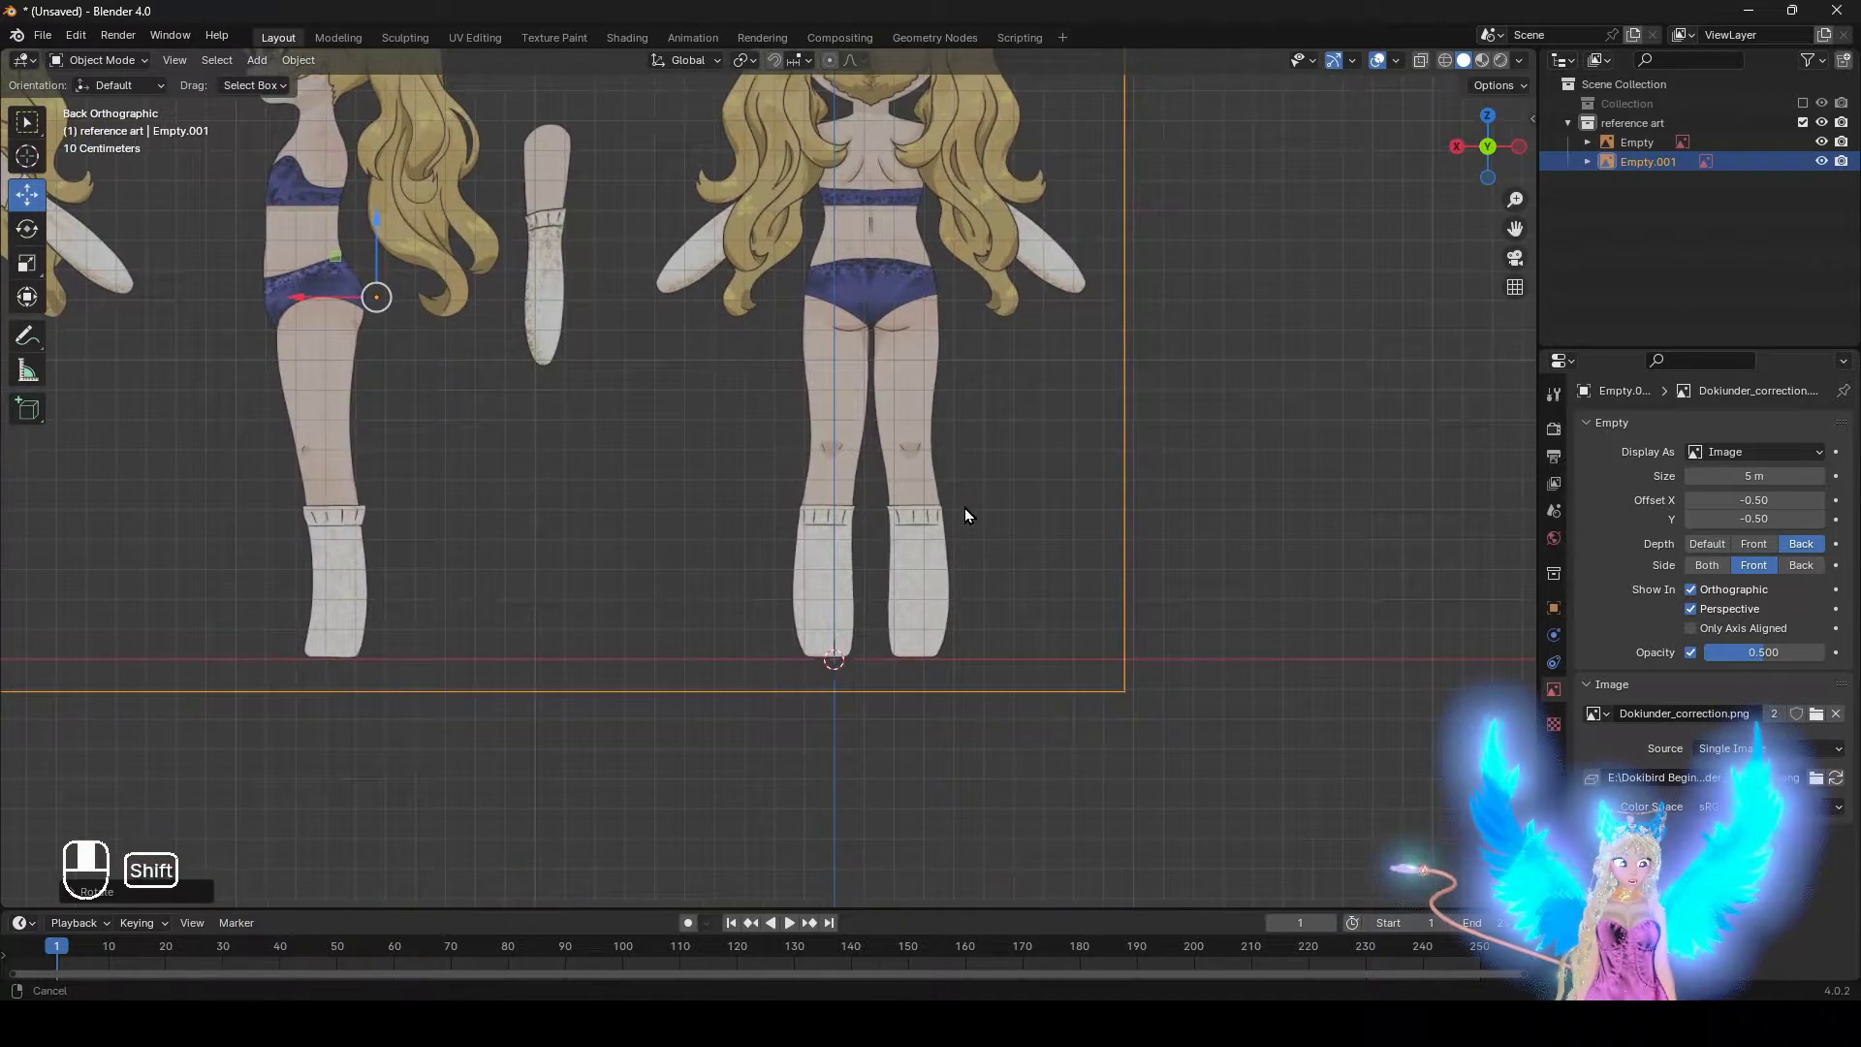
pyautogui.scroll(2, 1188, 623)
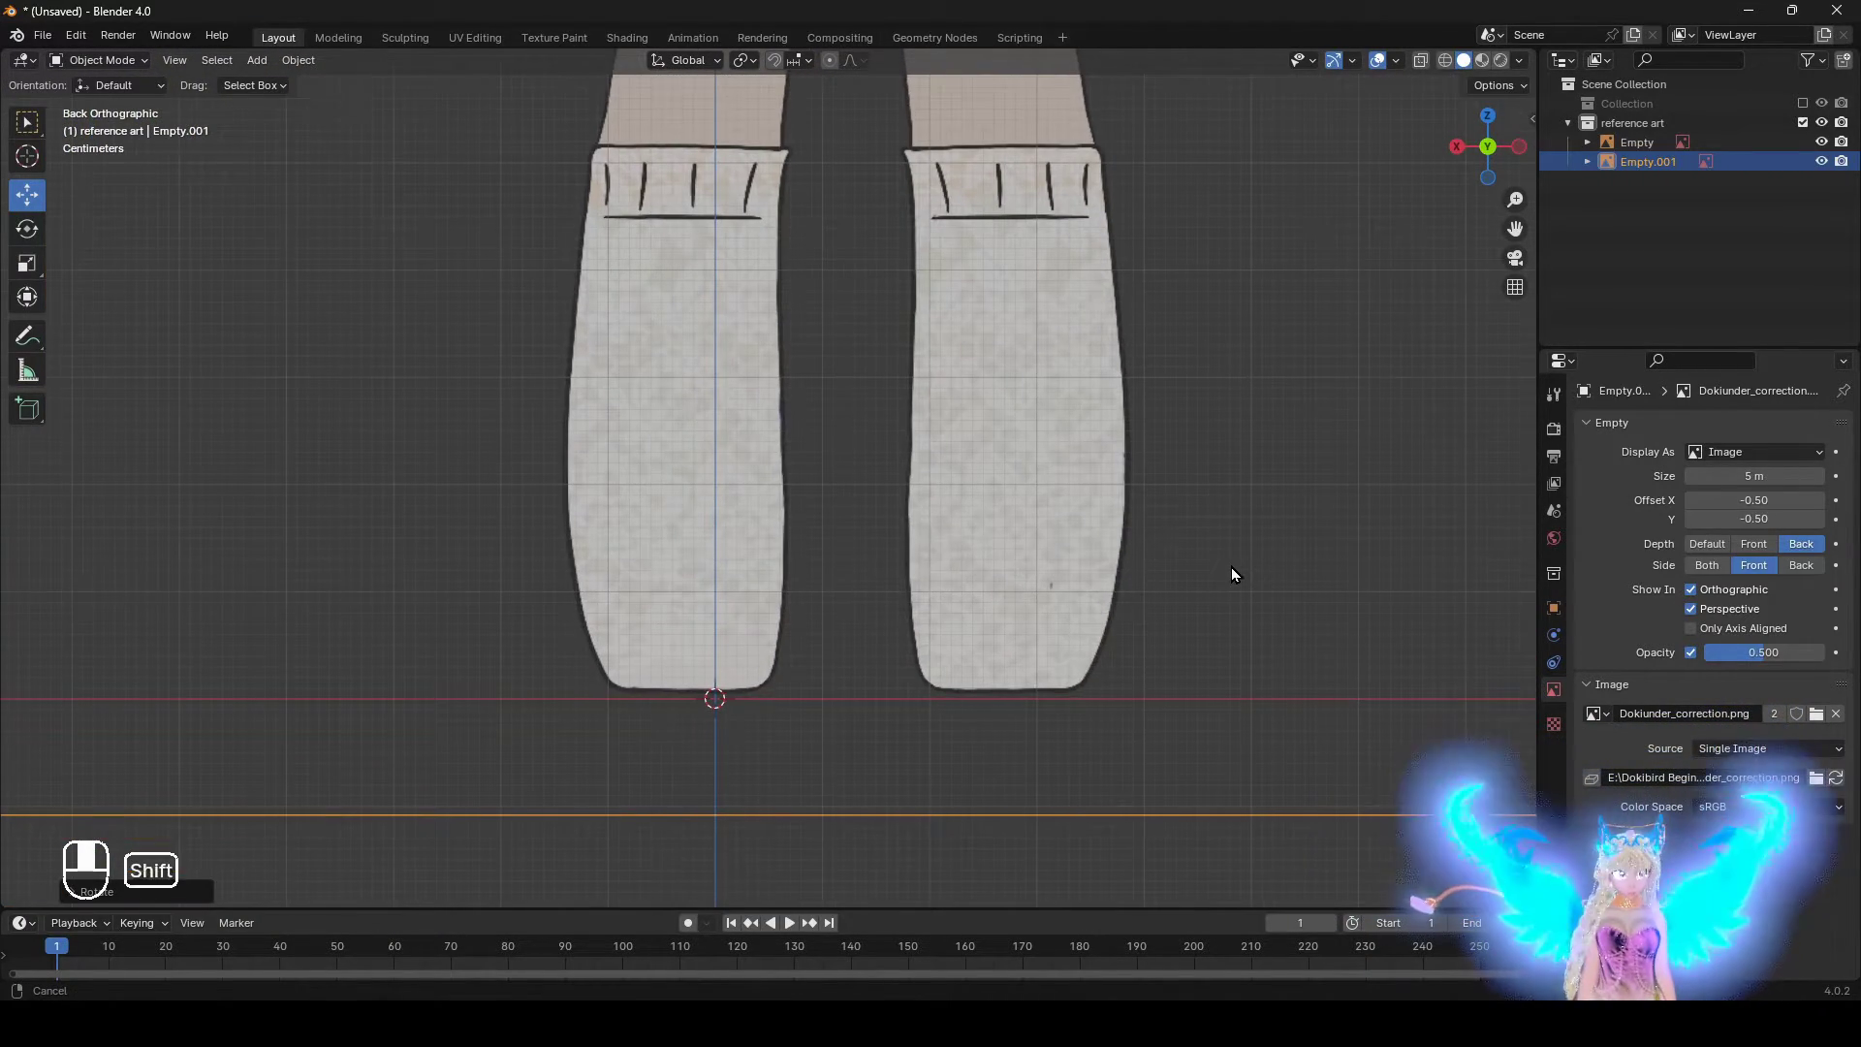
pyautogui.press('g')
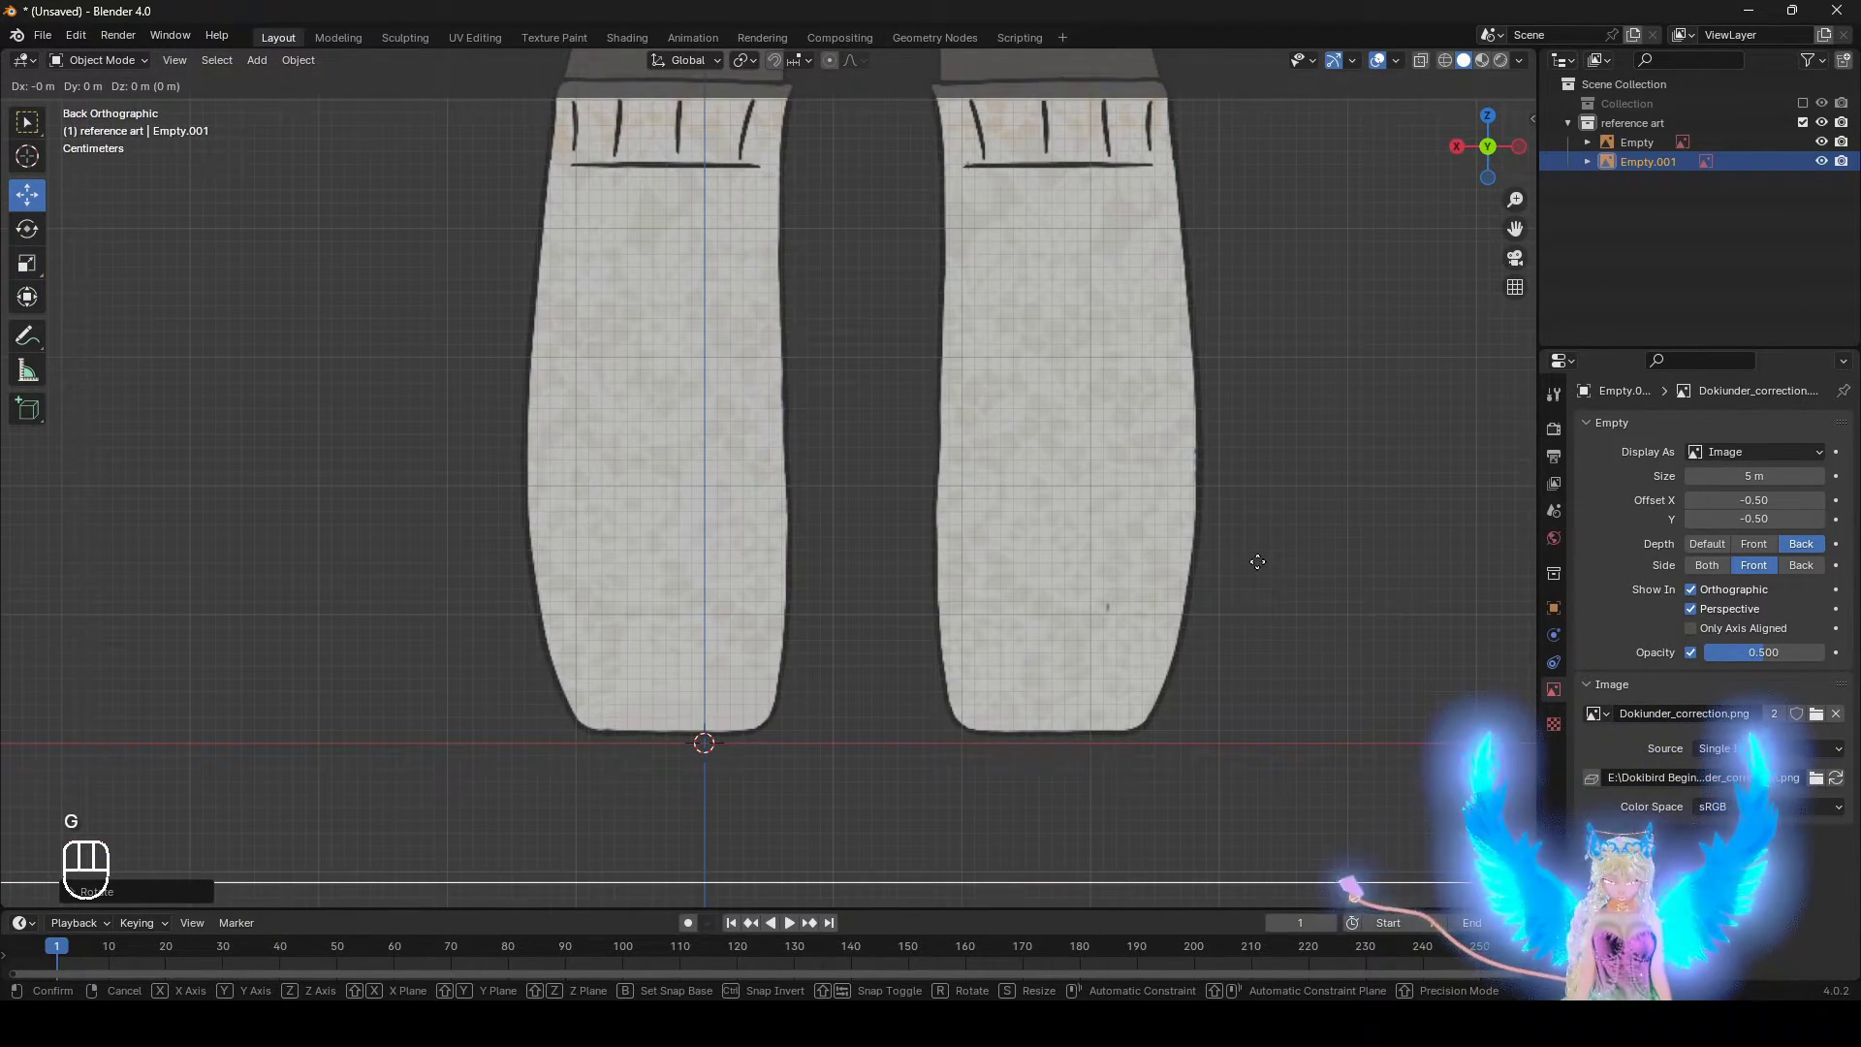
pyautogui.press('x')
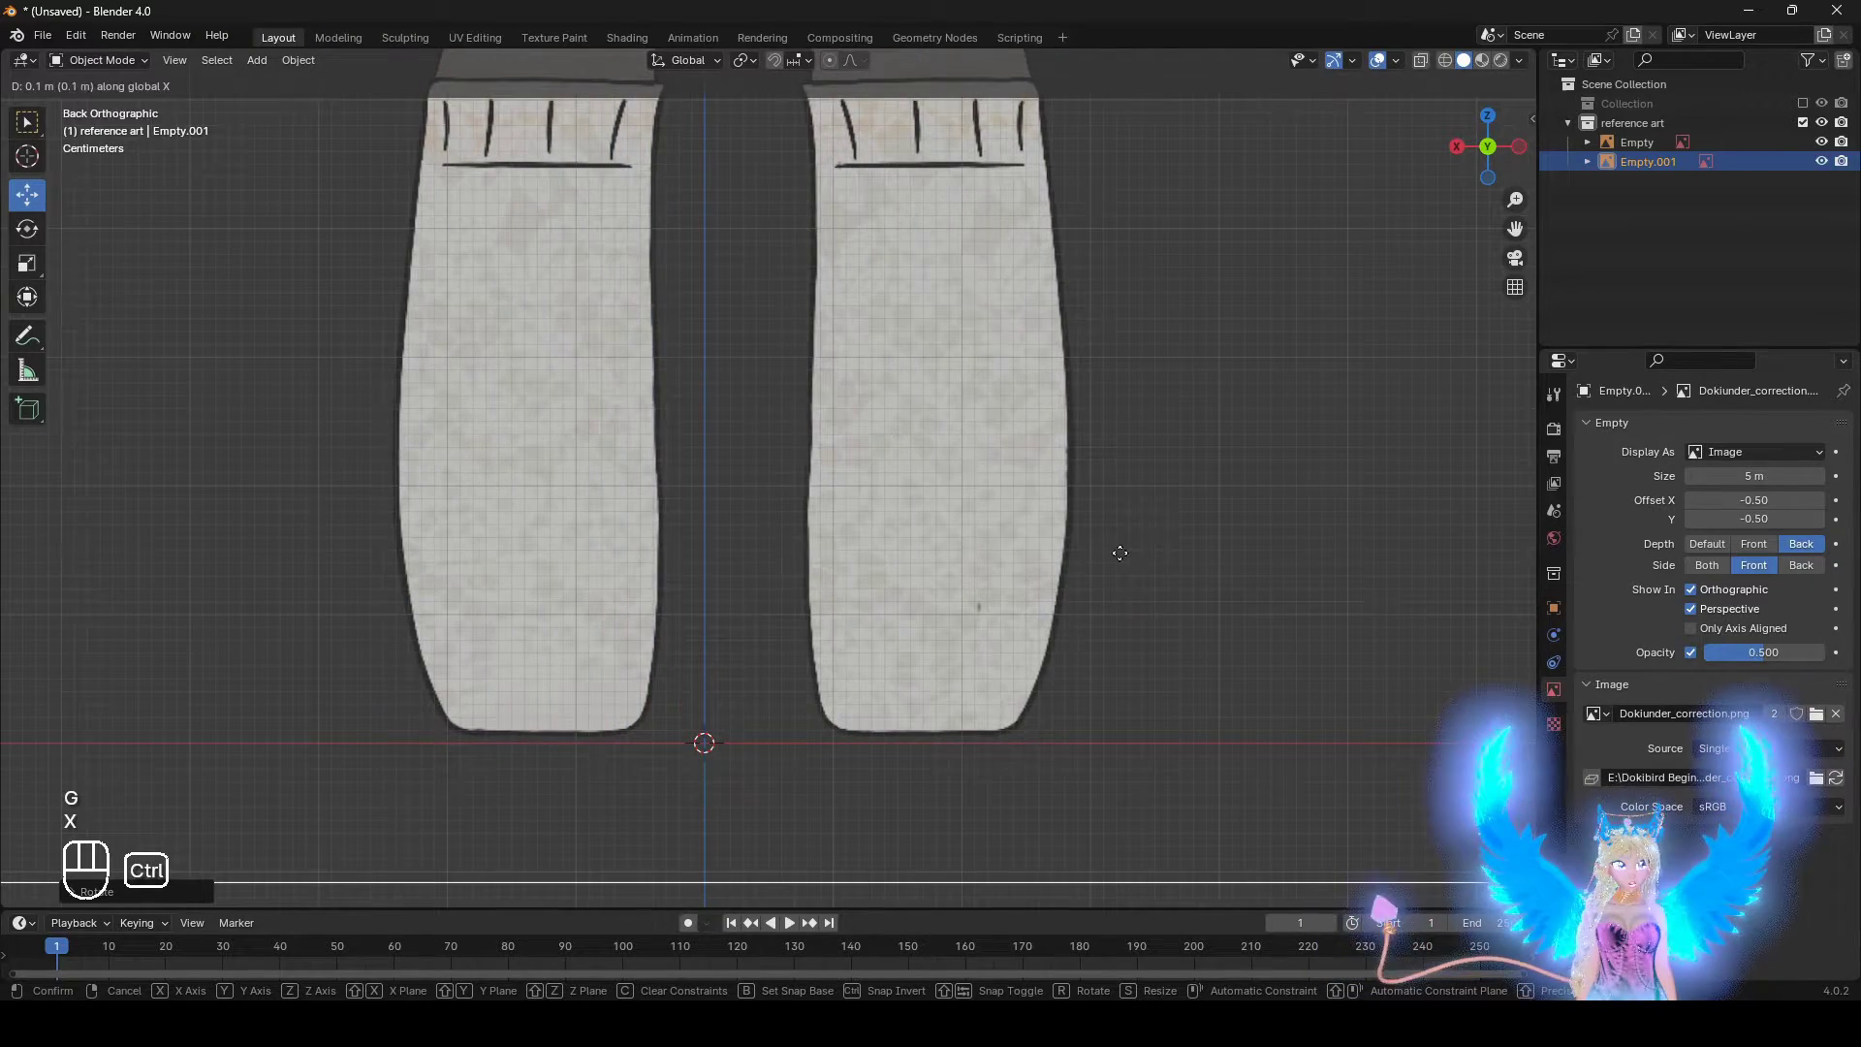
pyautogui.click(1095, 556)
# Fine-tune the back reference image along X so the gap between the figure's thighs sits centred on the vertical axis
pyautogui.scroll(-3, 957, 543)
pyautogui.scroll(3, 956, 543)
pyautogui.keyDown('shift'); pyautogui.moveTo(956, 543); pyautogui.dragTo(989, 847, button='middle'); pyautogui.keyUp('shift')
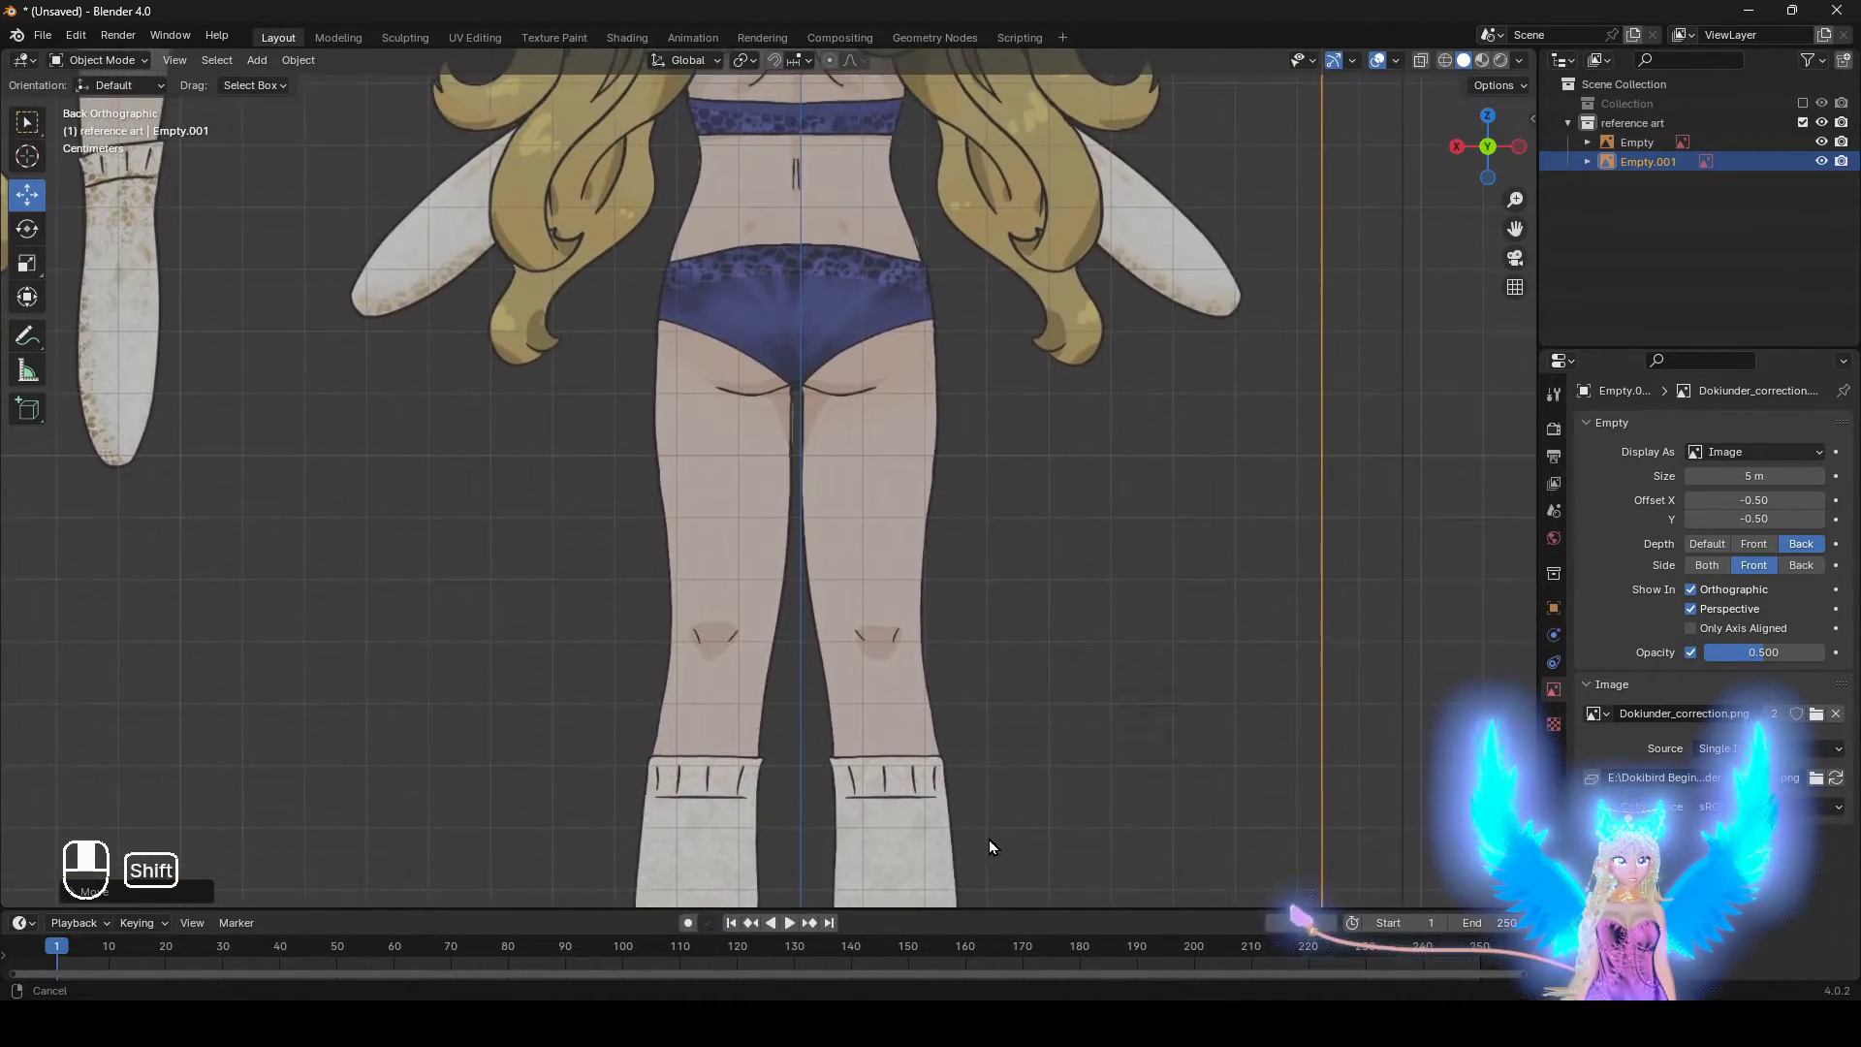
pyautogui.scroll(7, 998, 403)
pyautogui.keyDown('shift'); pyautogui.moveTo(997, 404); pyautogui.dragTo(951, 743, button='middle'); pyautogui.keyUp('shift')
pyautogui.scroll(1, 989, 722)
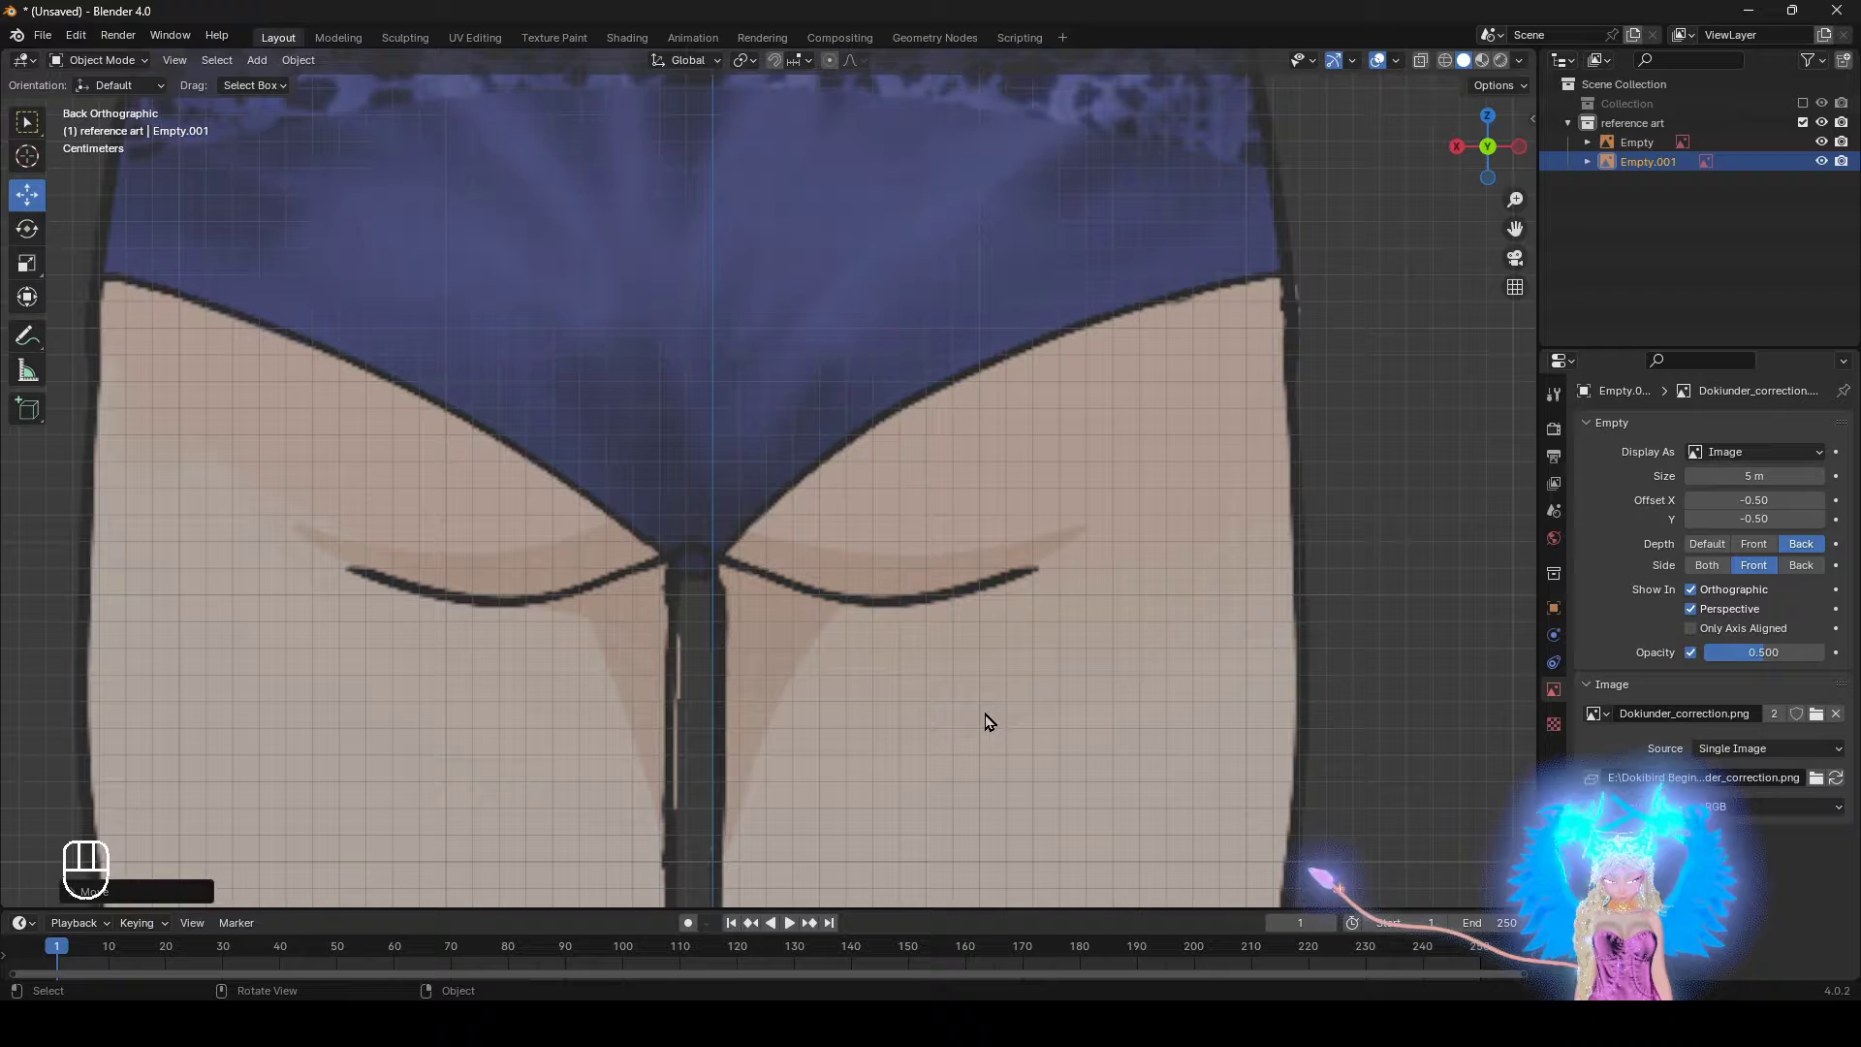
pyautogui.press('g')
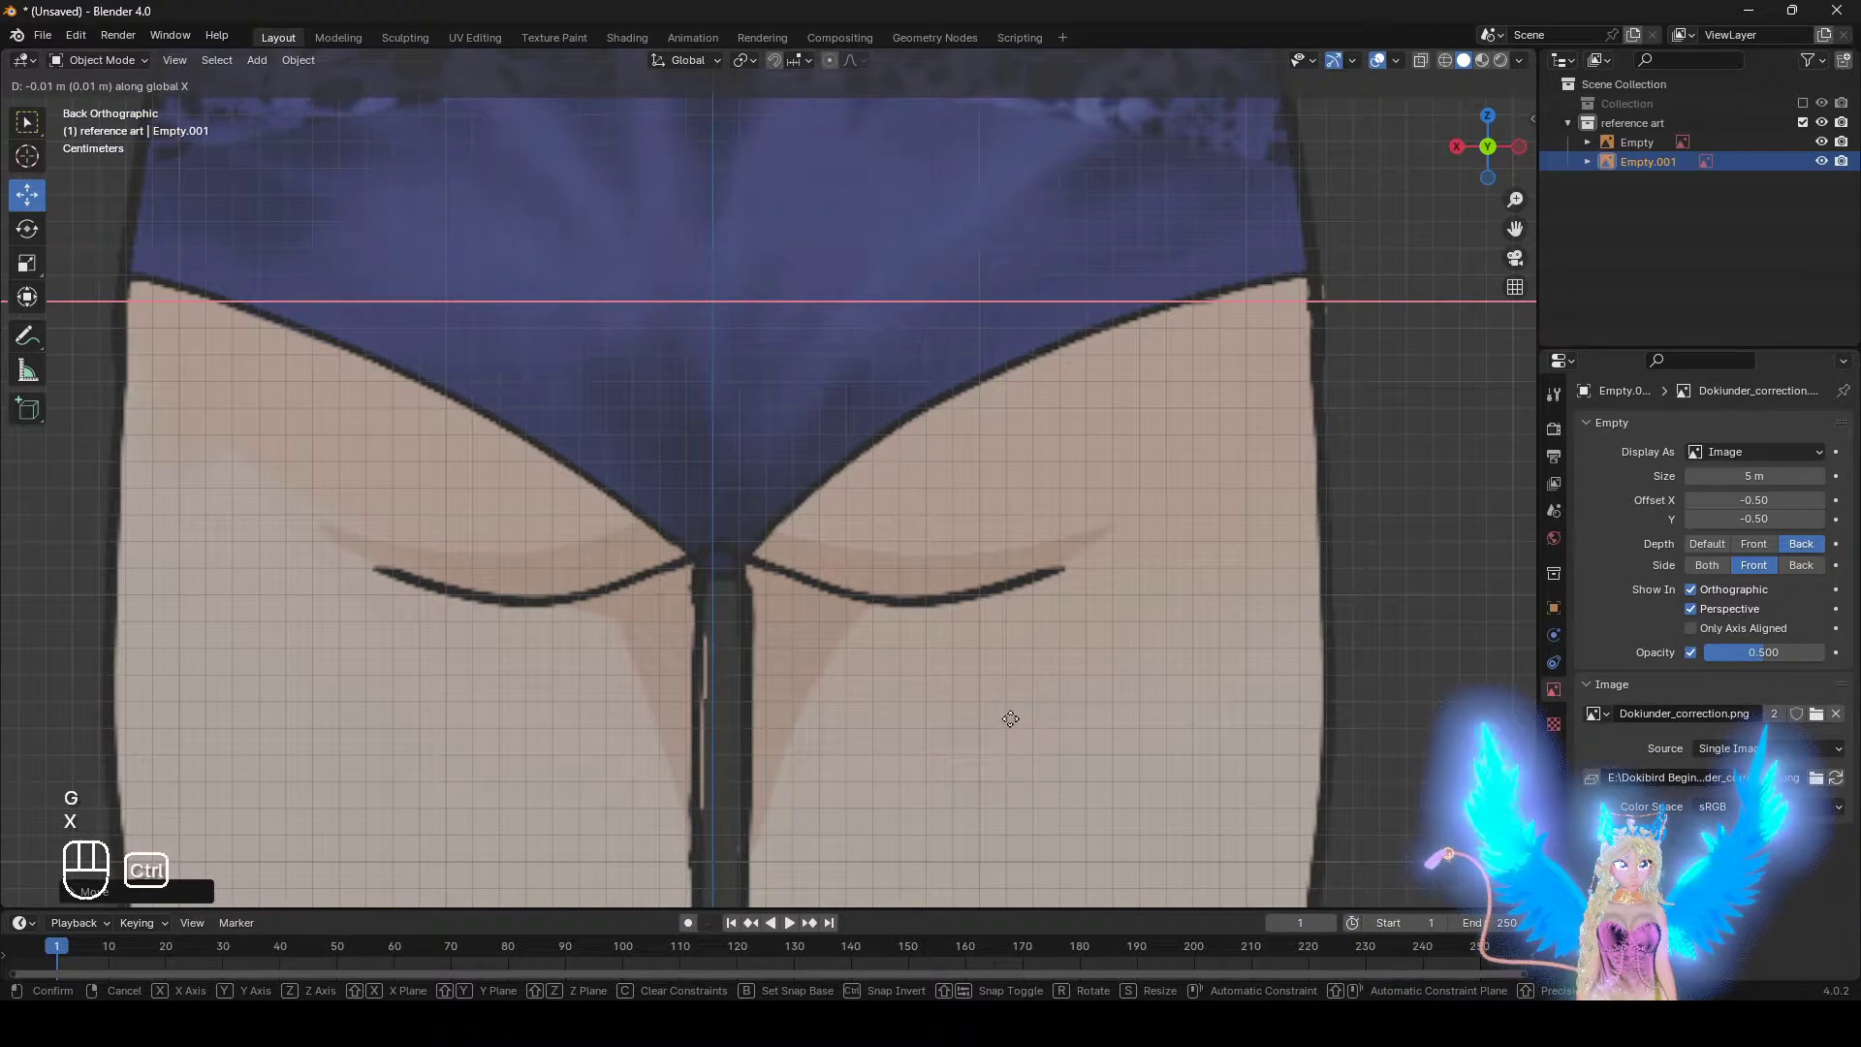
pyautogui.scroll(8, 874, 696)
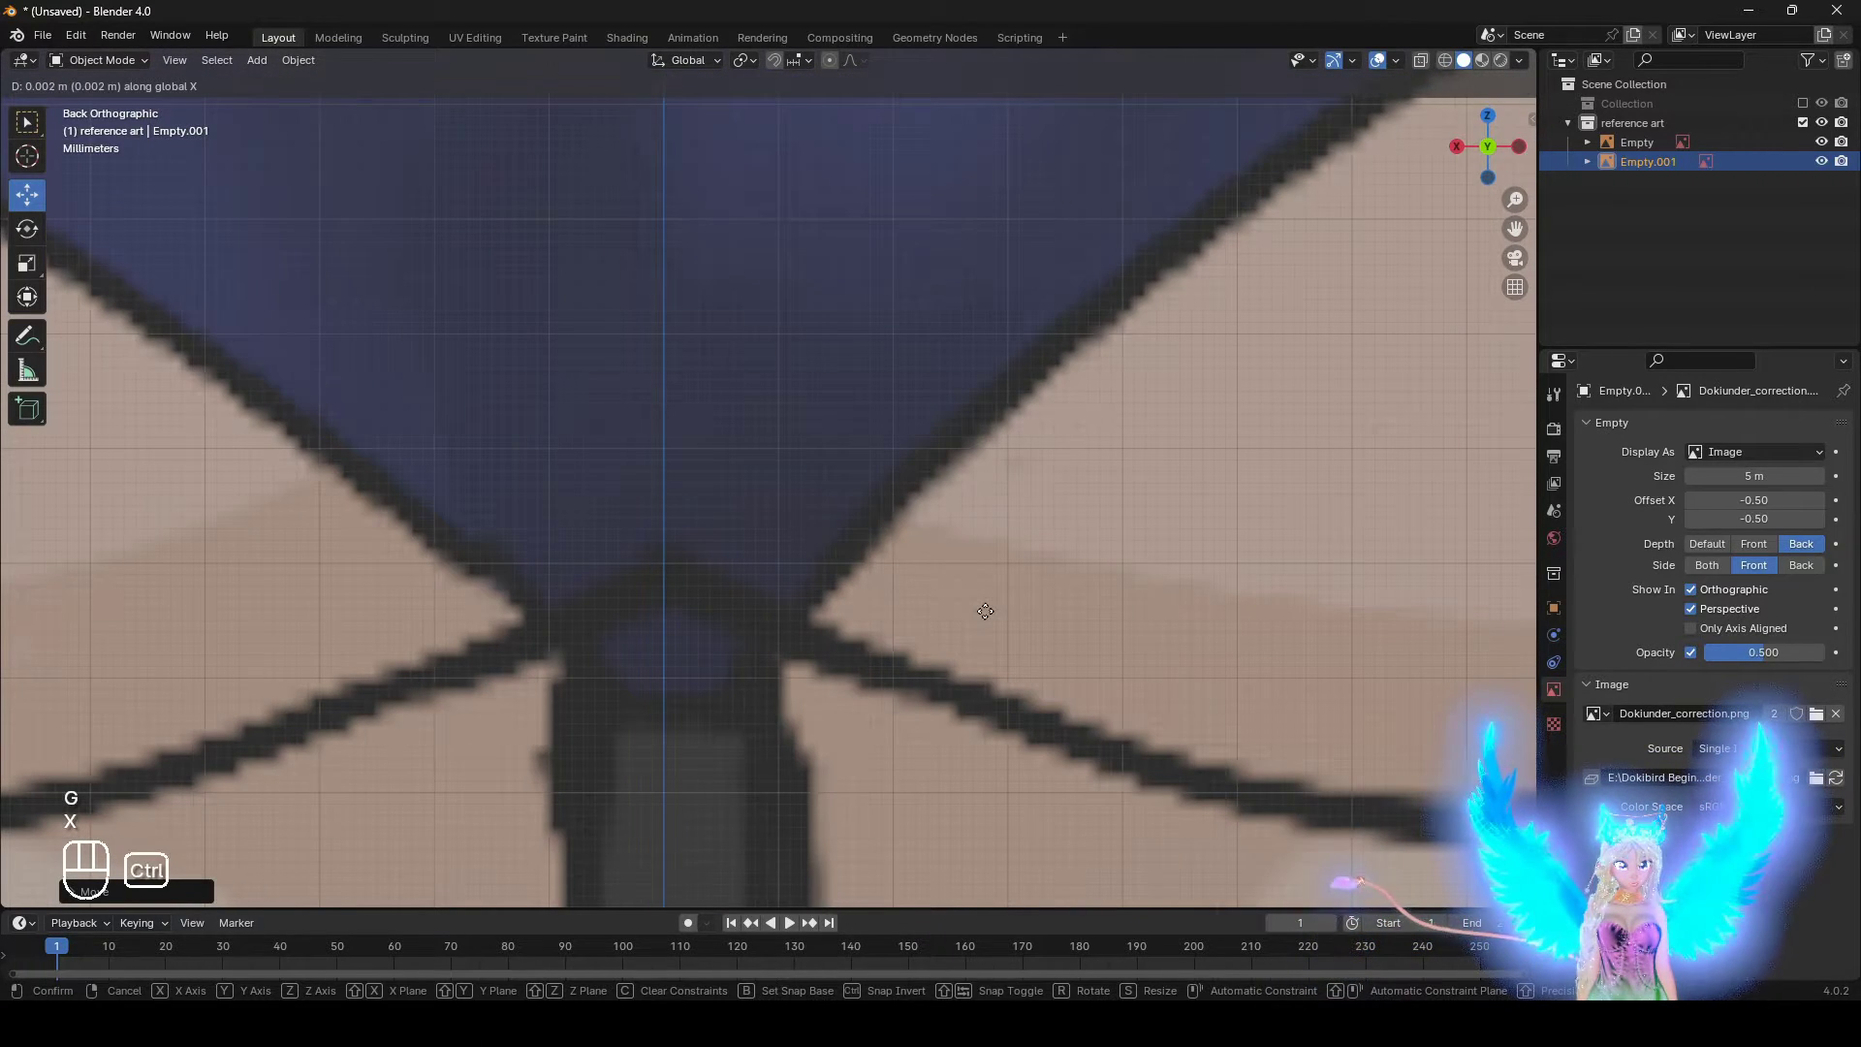
pyautogui.scroll(-3, 978, 611)
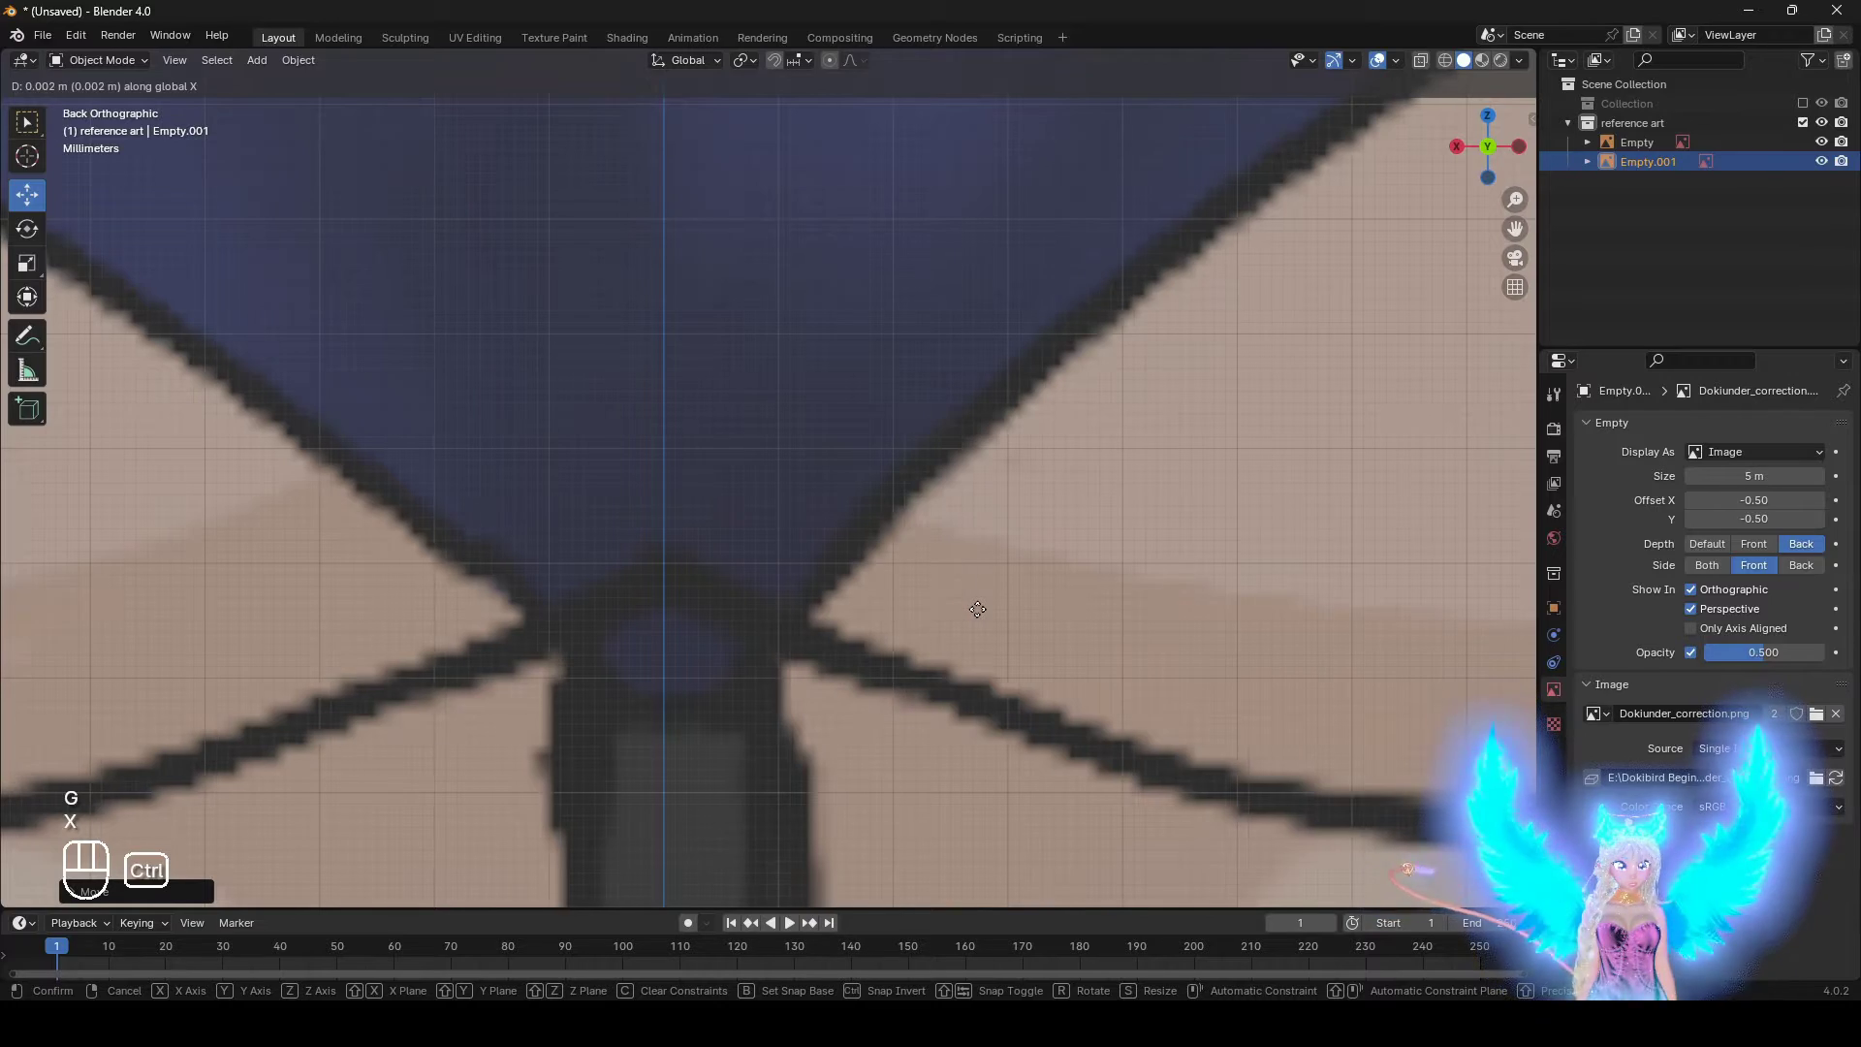
pyautogui.click(971, 613)
# Duplicate the aligned back reference image in place to make a side reference
pyautogui.scroll(-6, 969, 613)
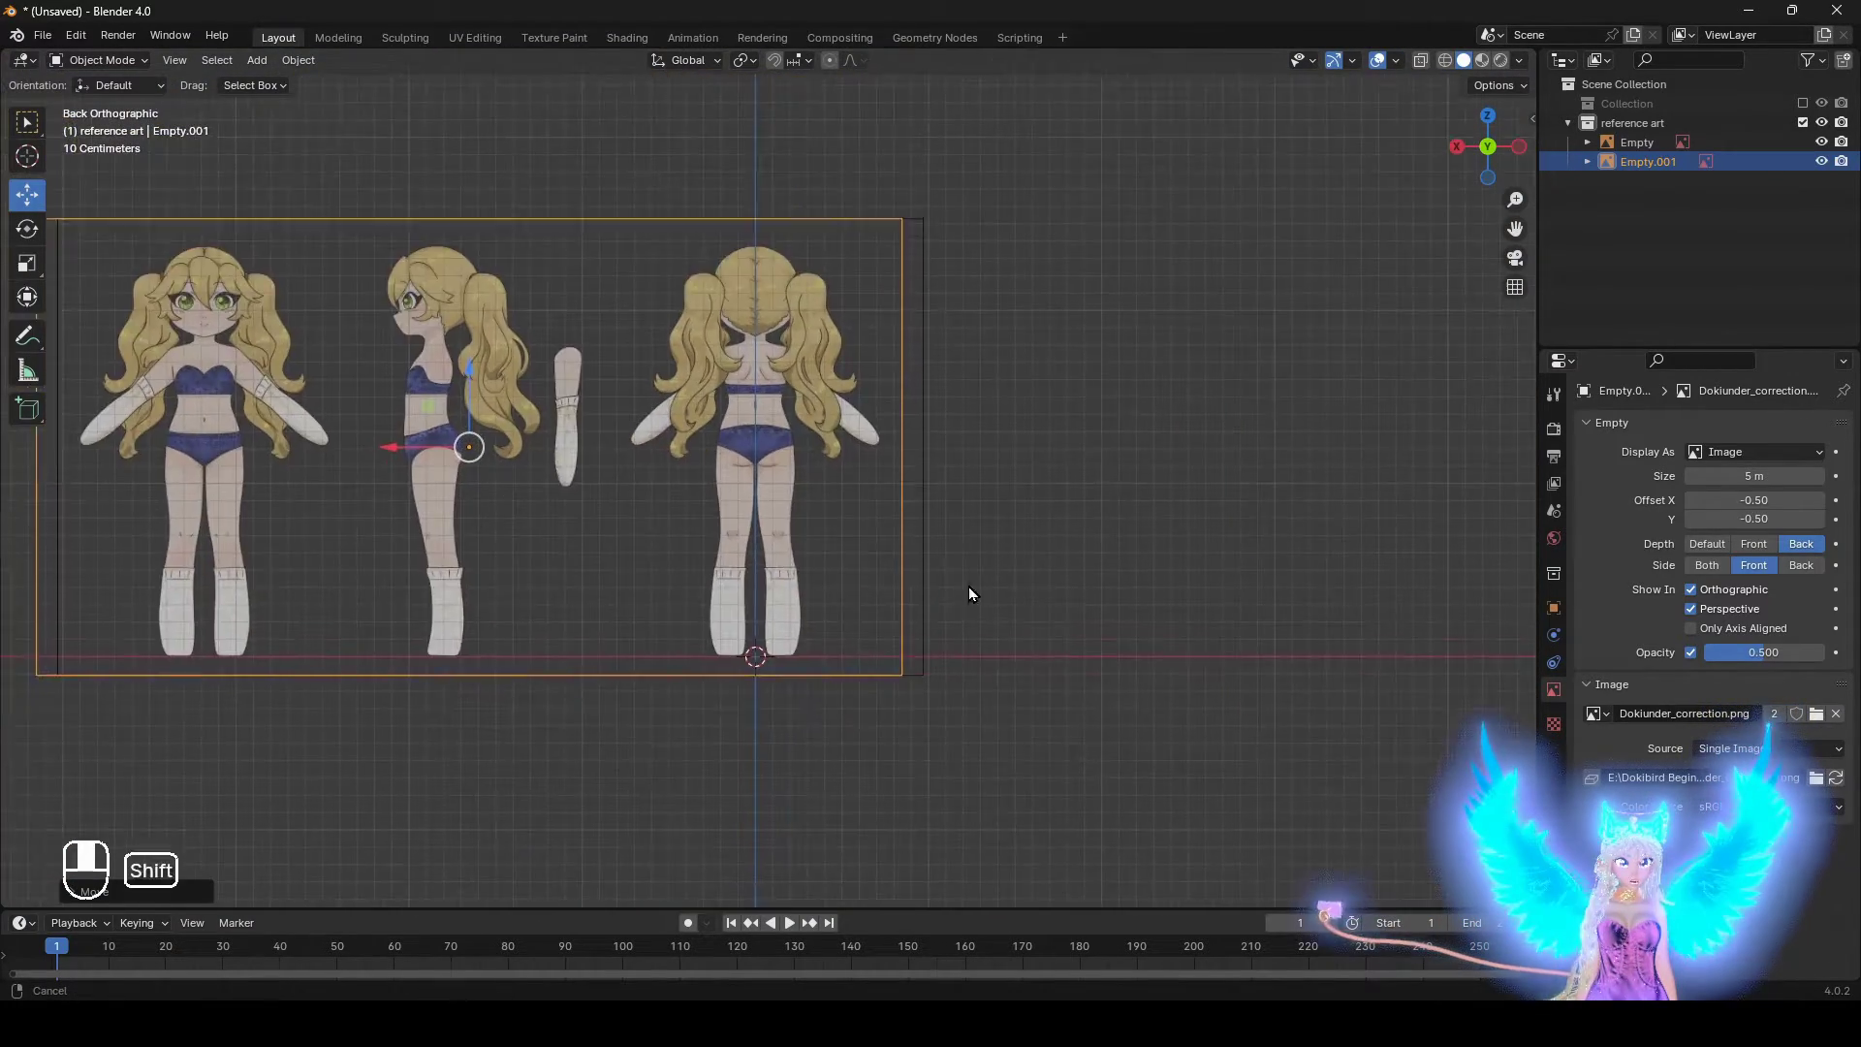
pyautogui.scroll(5, 969, 585)
pyautogui.scroll(-2, 800, 543)
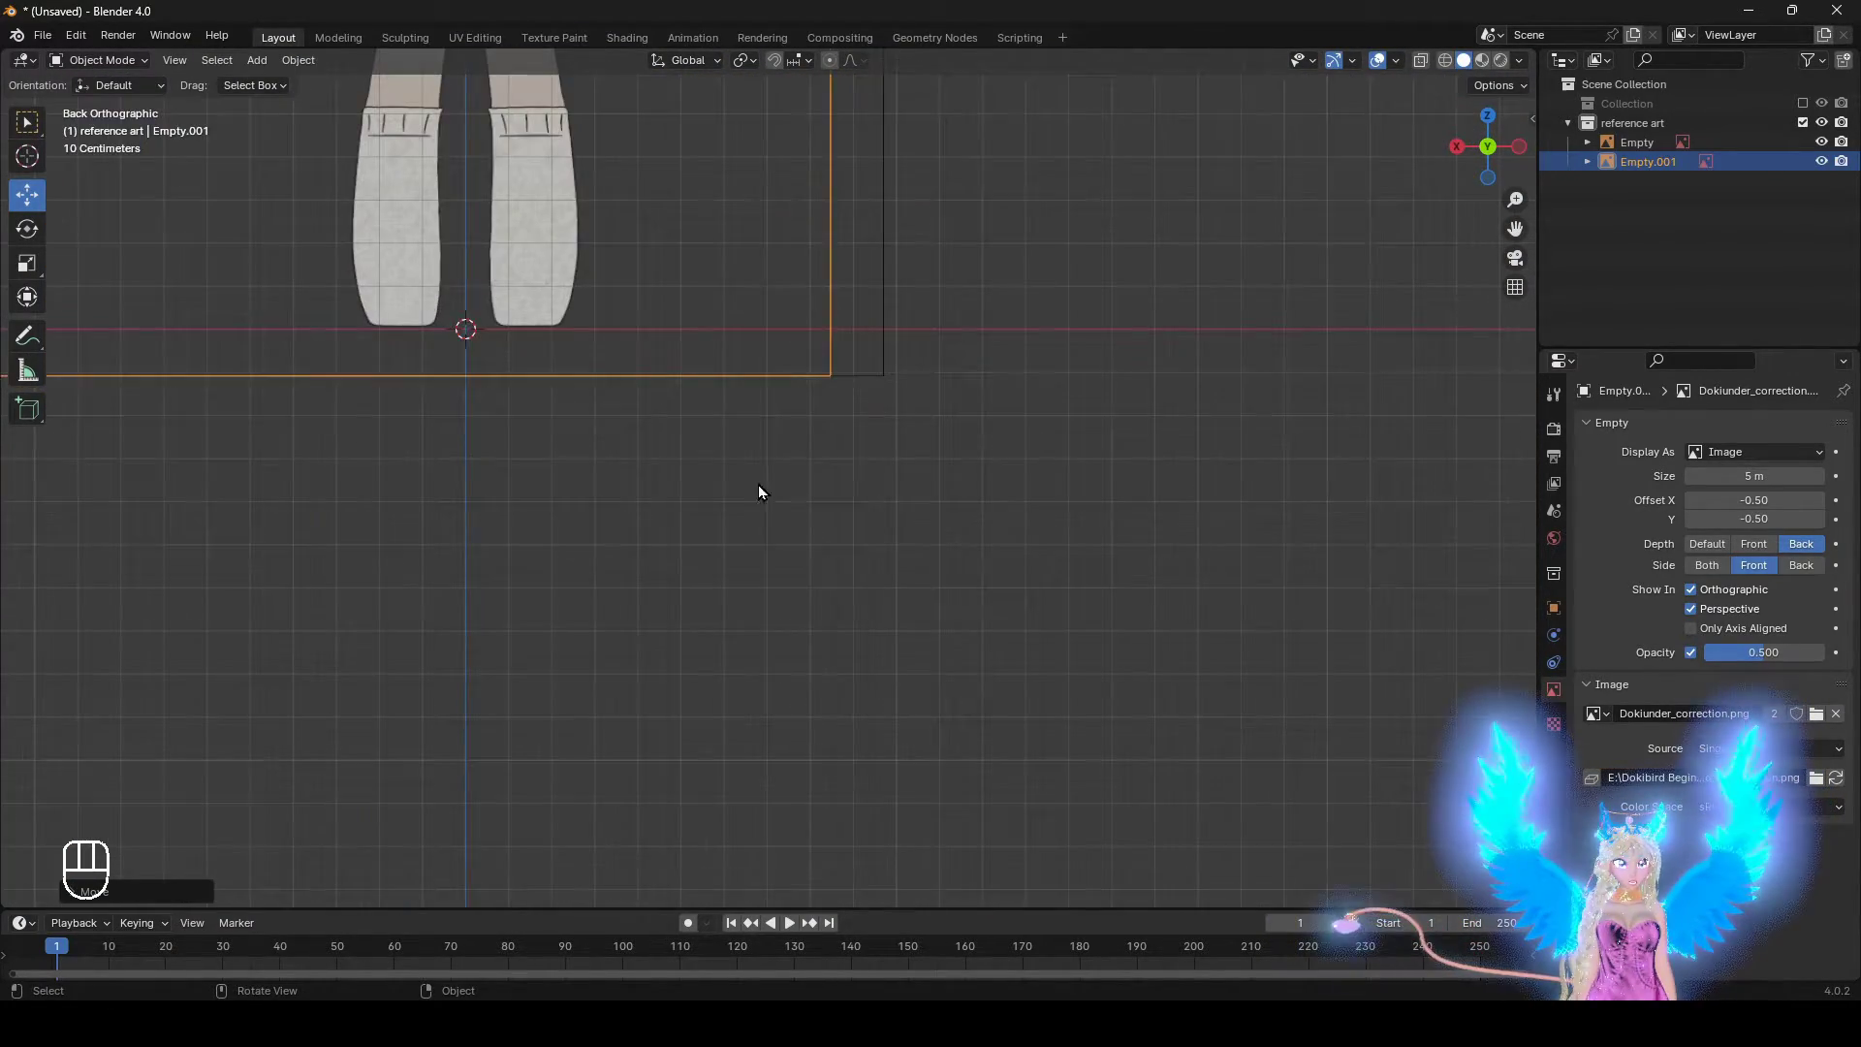
pyautogui.keyDown('shift'); pyautogui.moveTo(760, 491); pyautogui.dragTo(1003, 789, button='middle'); pyautogui.keyUp('shift')
pyautogui.scroll(-4, 830, 520)
pyautogui.keyDown('shift'); pyautogui.moveTo(831, 520); pyautogui.dragTo(634, 708, button='middle'); pyautogui.keyUp('shift')
pyautogui.hotkey('shift', 'd')
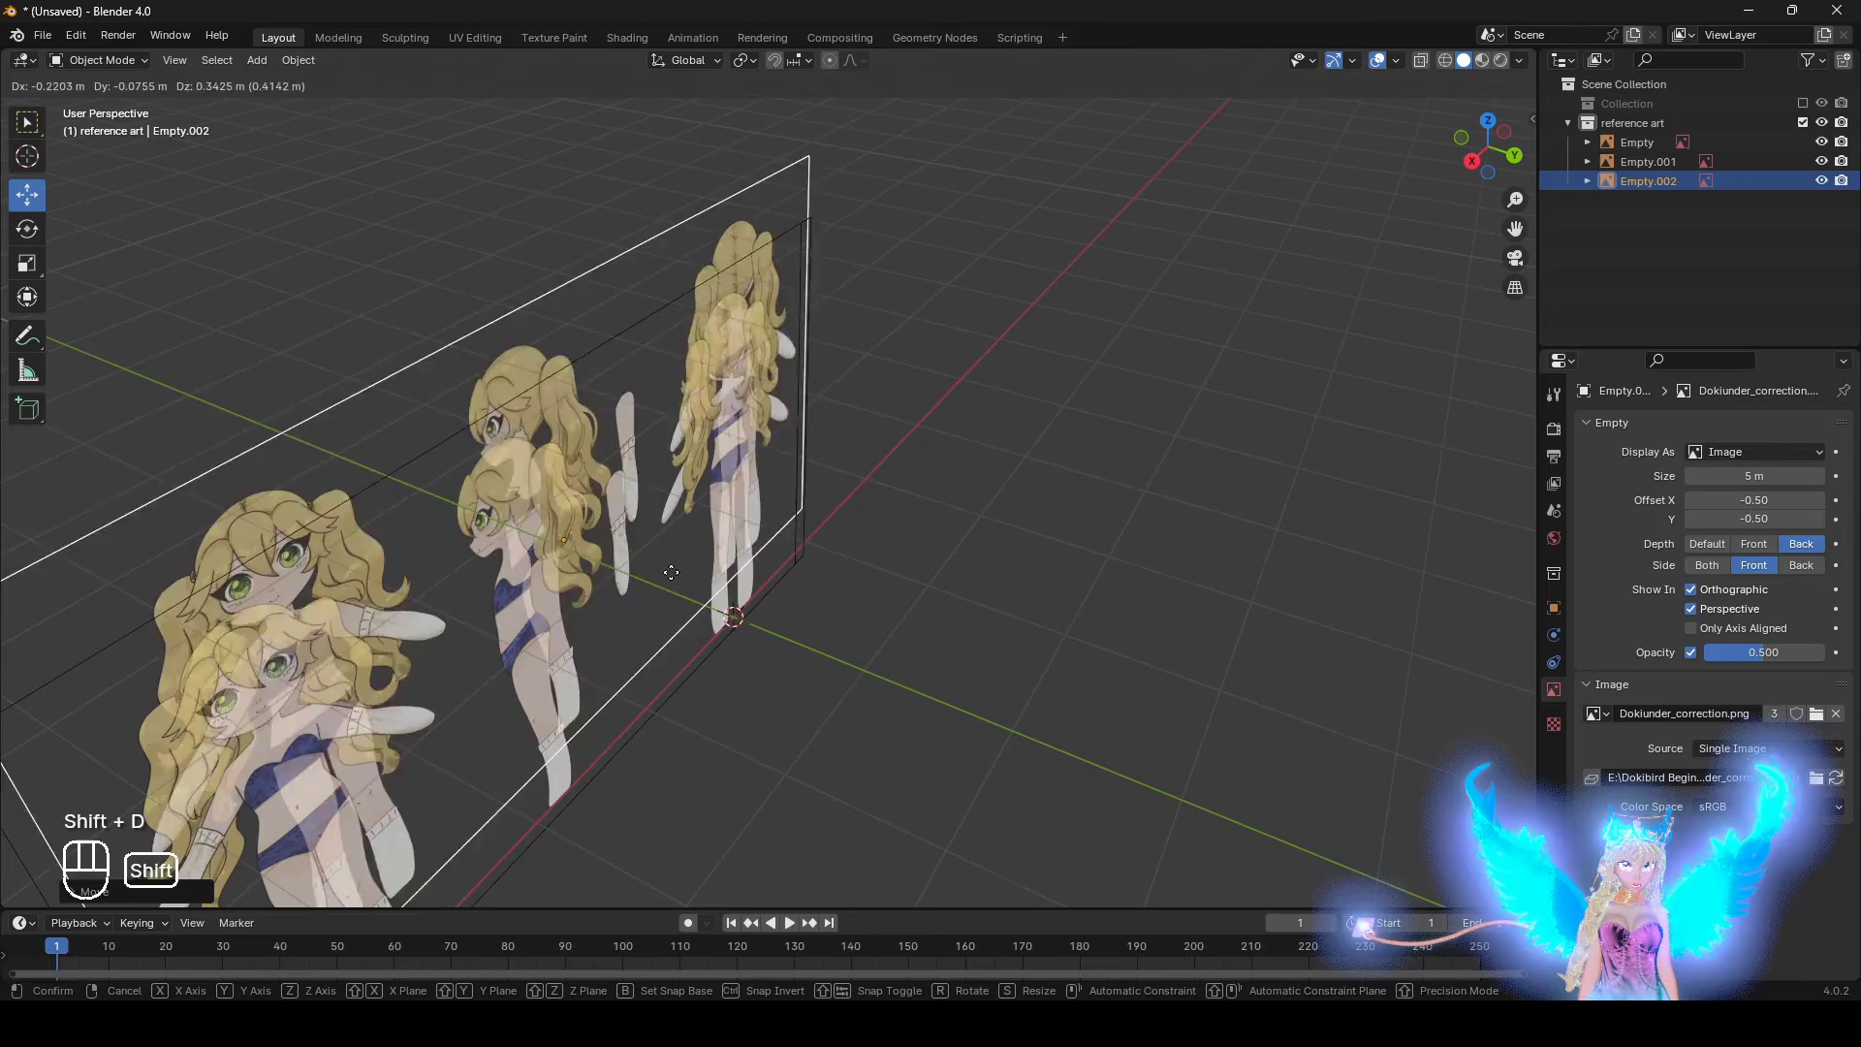
pyautogui.click(834, 621)
# Rotate the new duplicate 90° in the top view and move it along X close to the origin
pyautogui.moveTo(834, 621); pyautogui.dragTo(1107, 708, button='middle')
pyautogui.press('r')
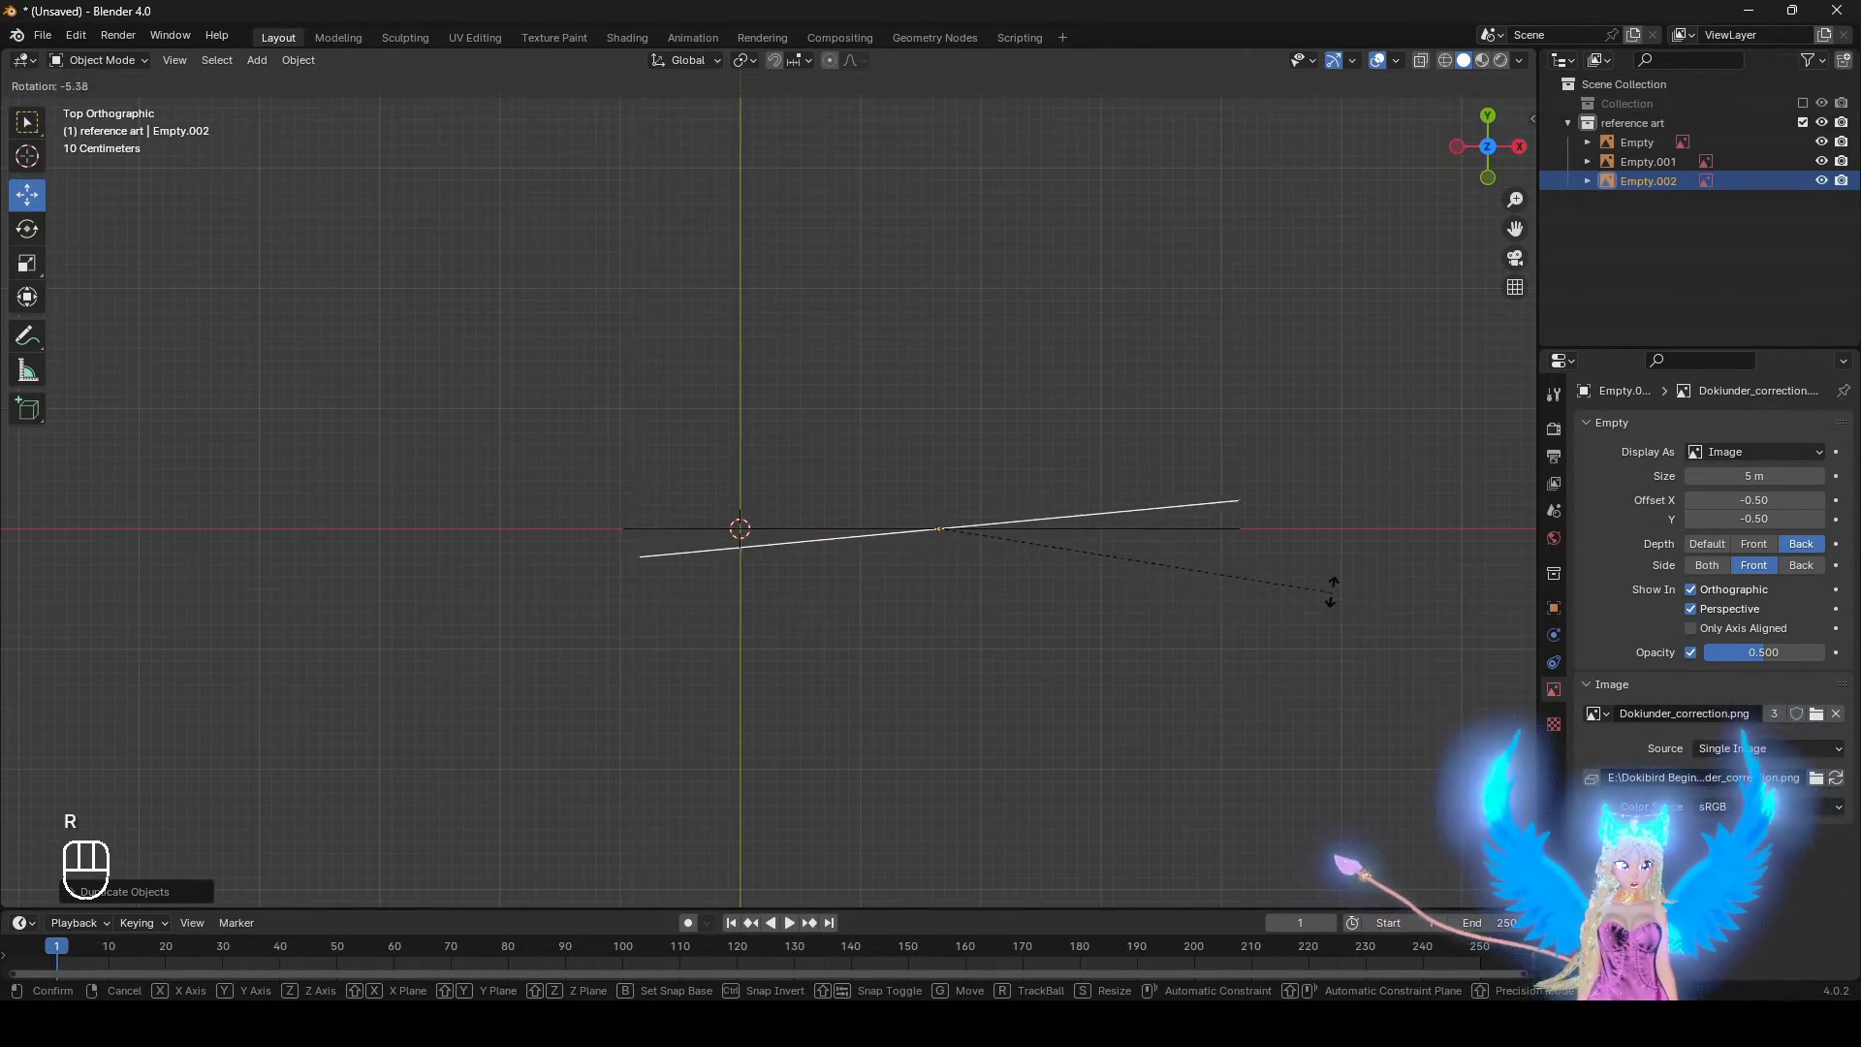
pyautogui.rightClick(1145, 522)
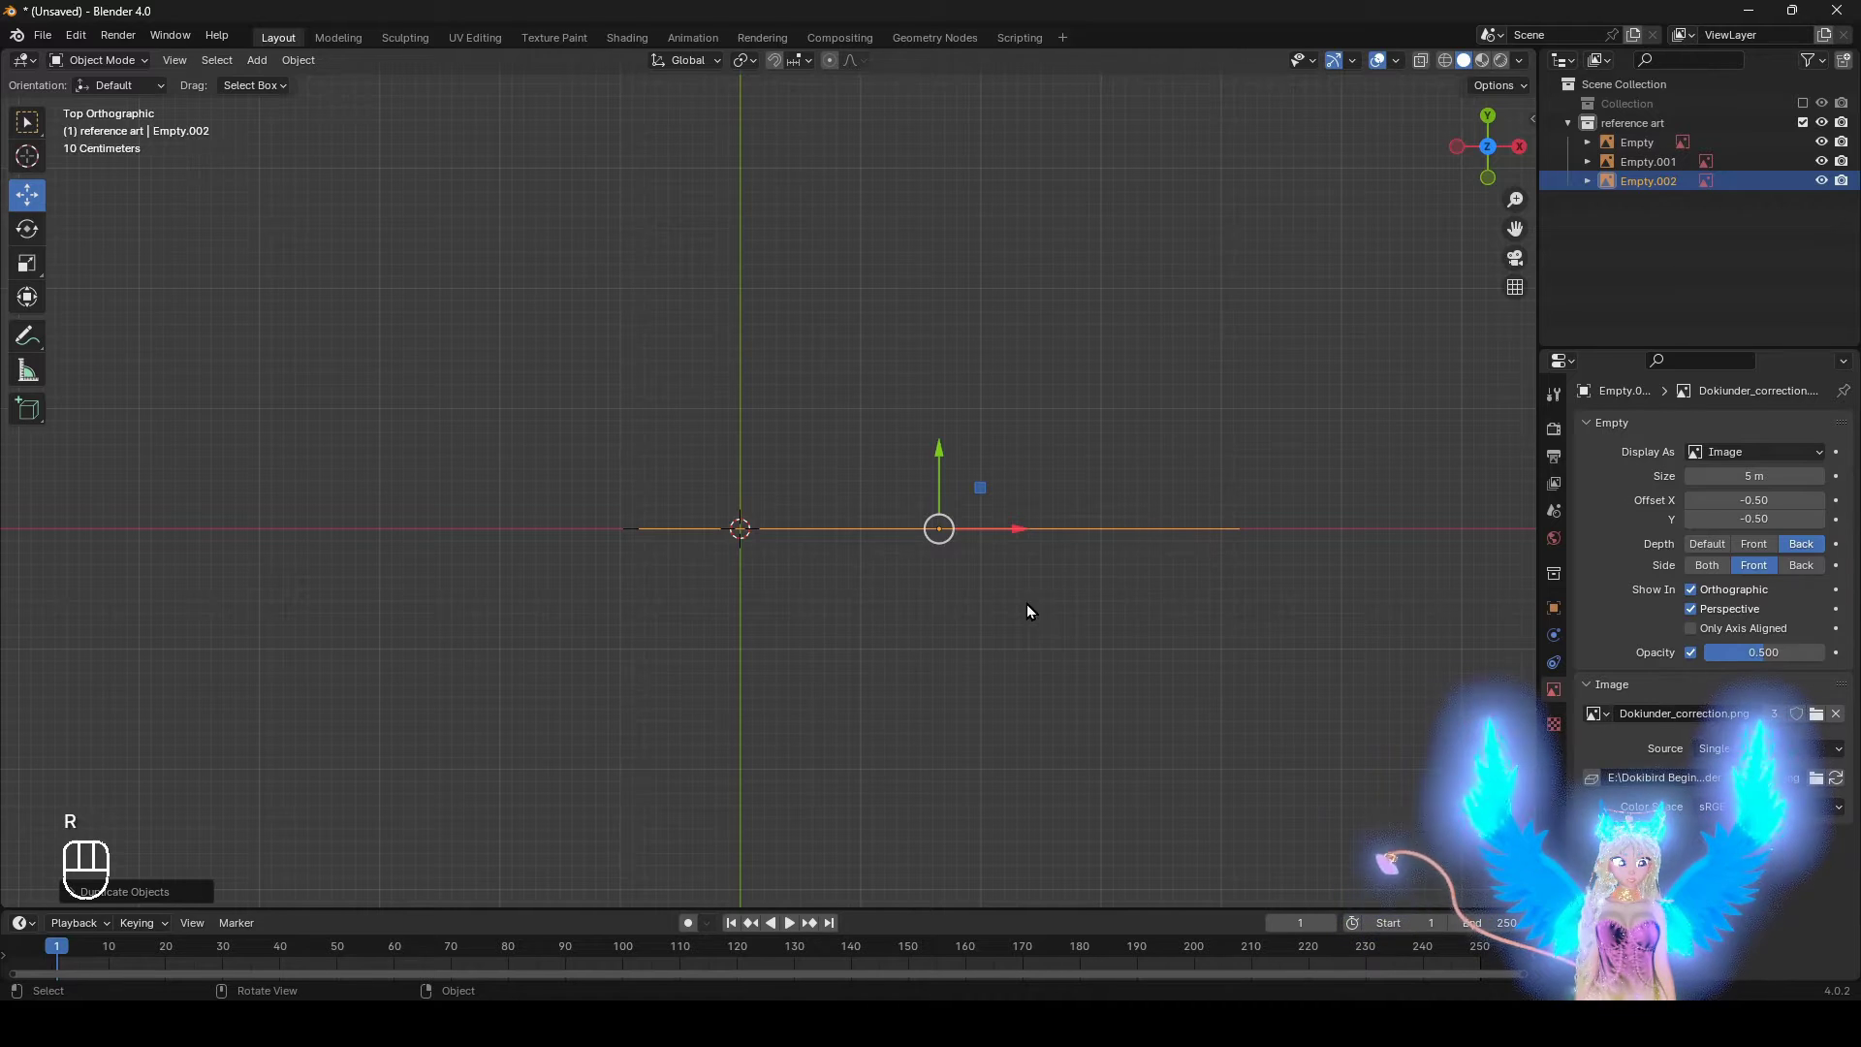
pyautogui.press('r')
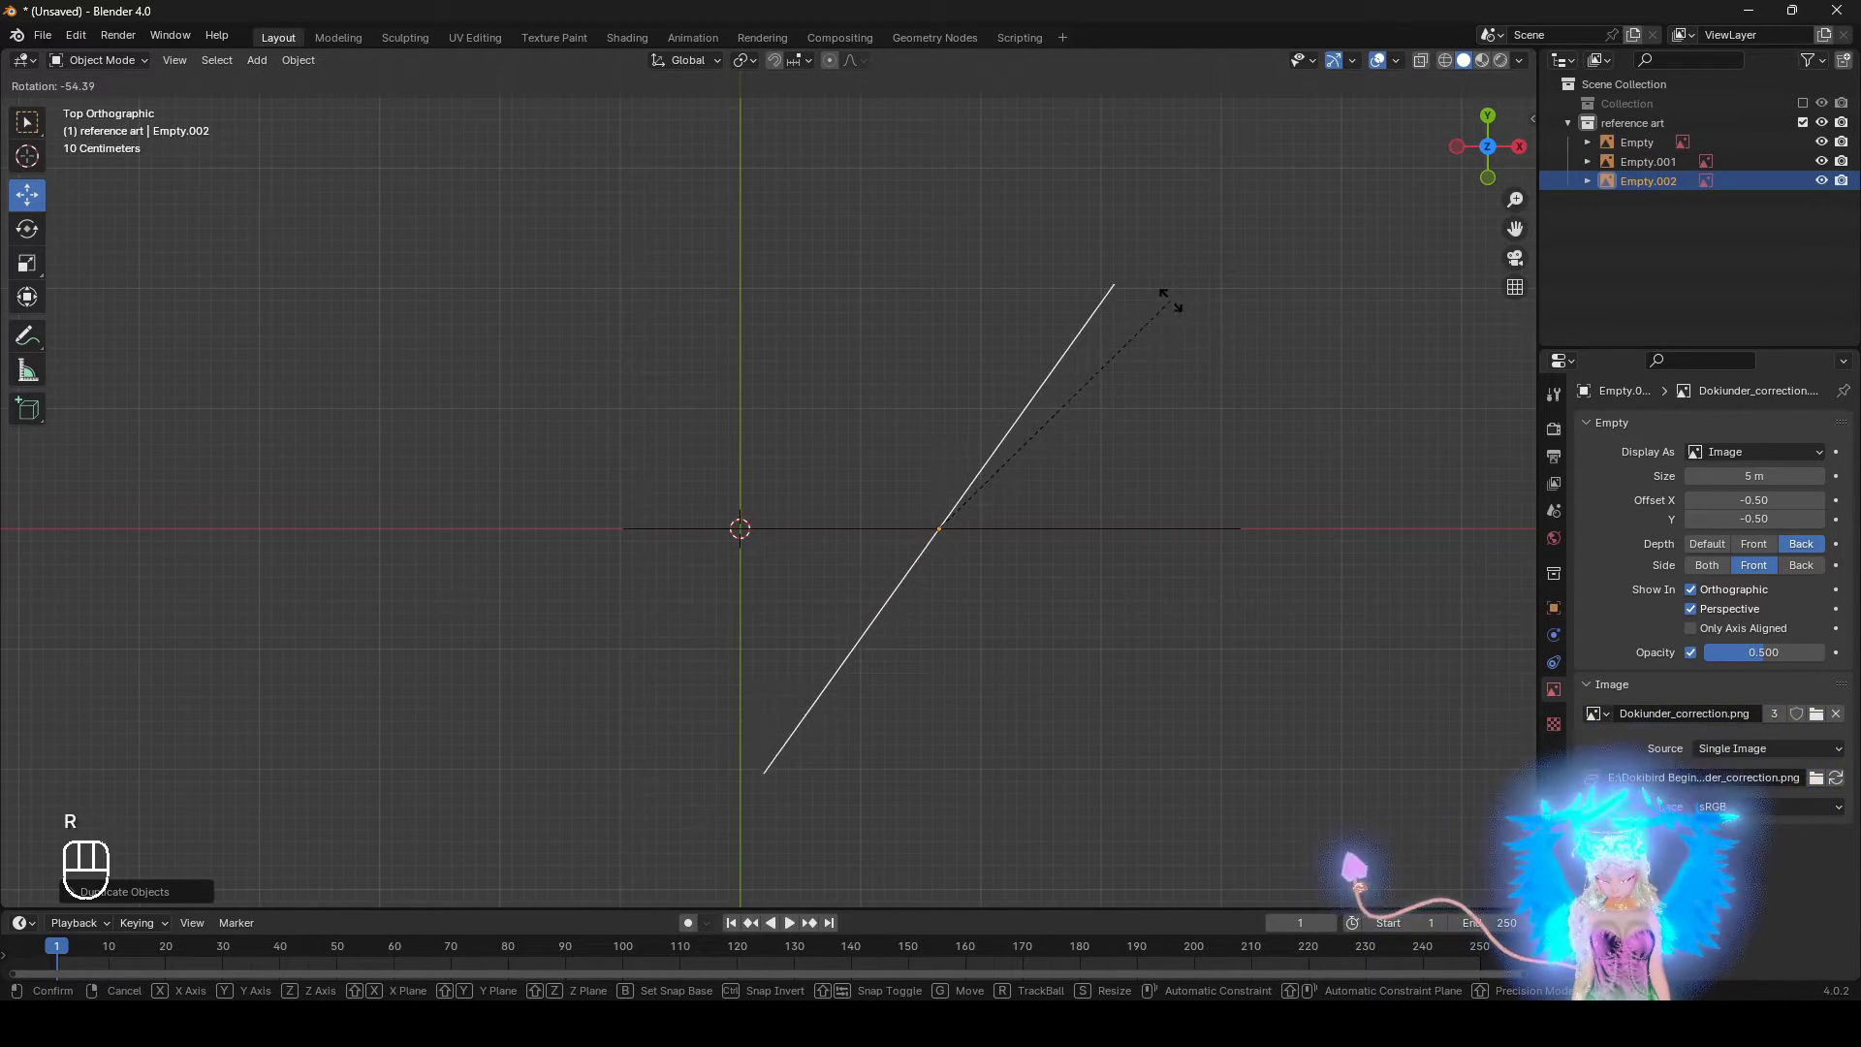
pyautogui.keyDown('ctrl'); pyautogui.click(999, 231); pyautogui.keyUp('ctrl')
pyautogui.moveTo(1004, 548); pyautogui.dragTo(856, 582)
# Set the side reference image's Side option to Both and look at it from the right view
pyautogui.moveTo(856, 582); pyautogui.dragTo(659, 357, button='middle')
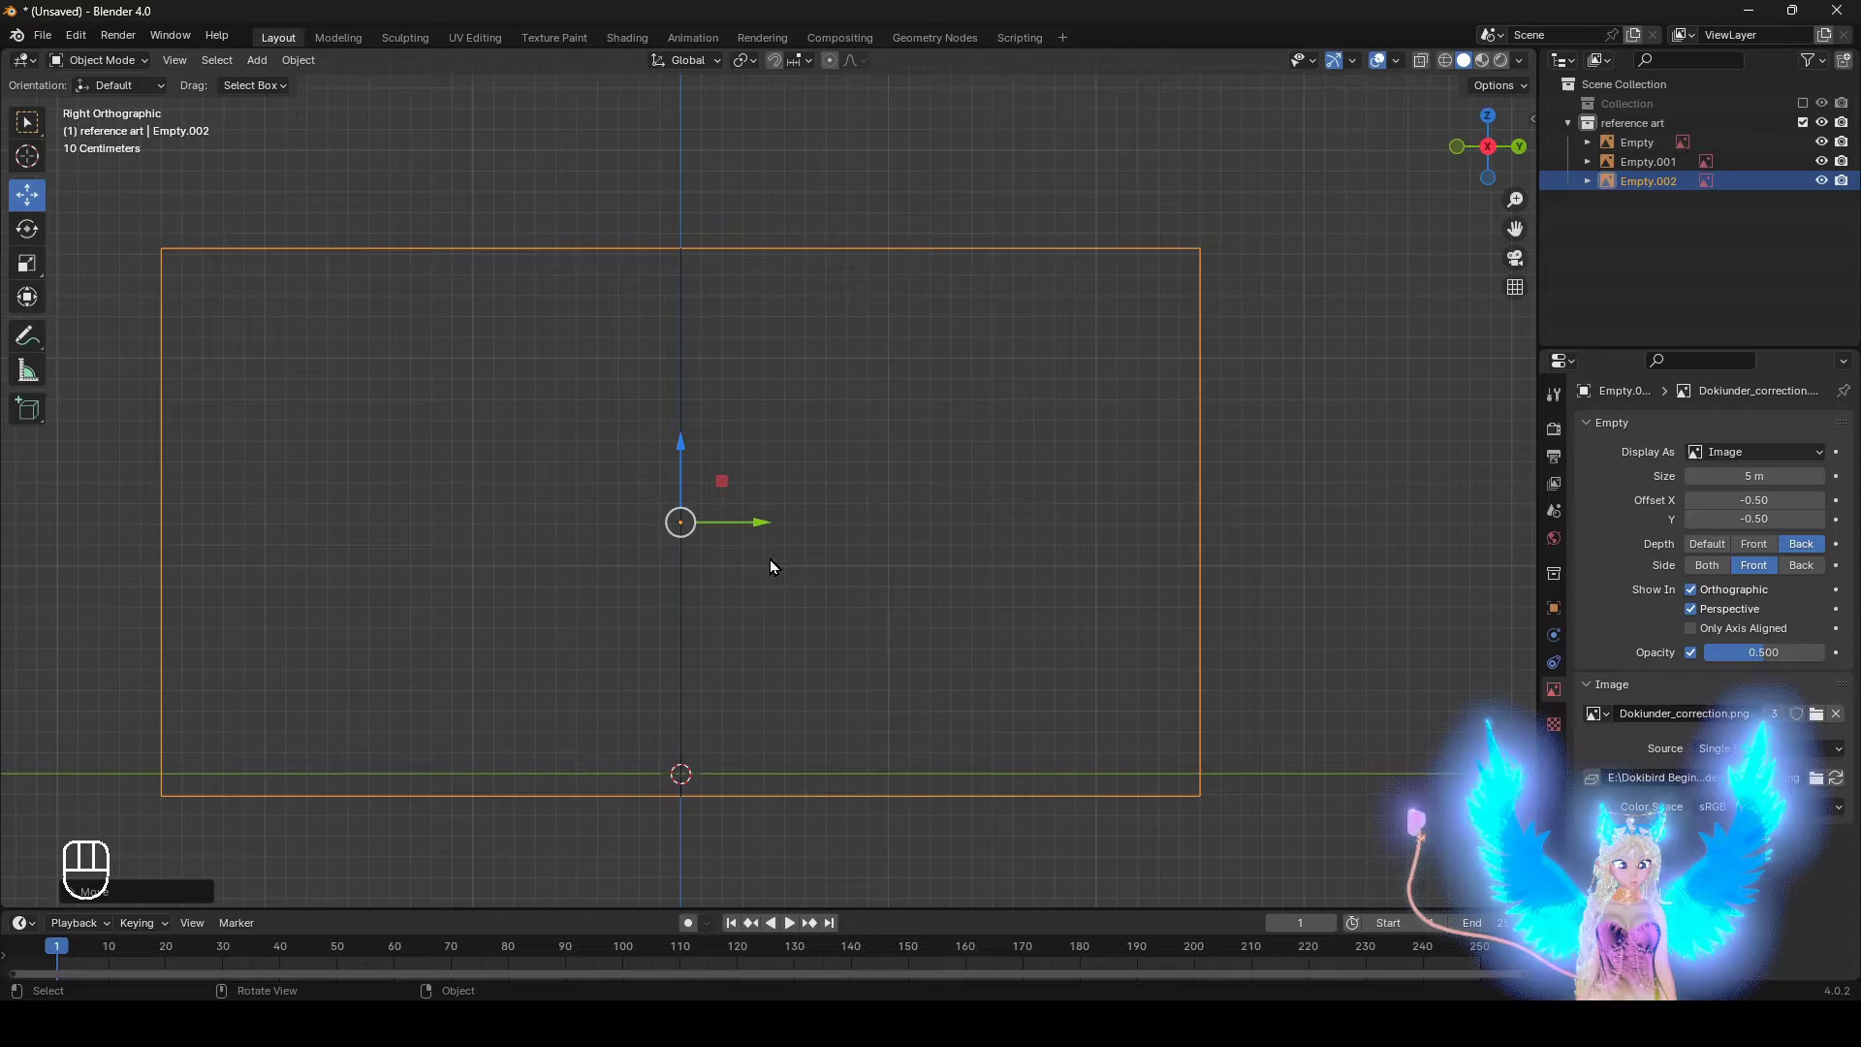
pyautogui.moveTo(770, 565); pyautogui.dragTo(722, 570, button='middle')
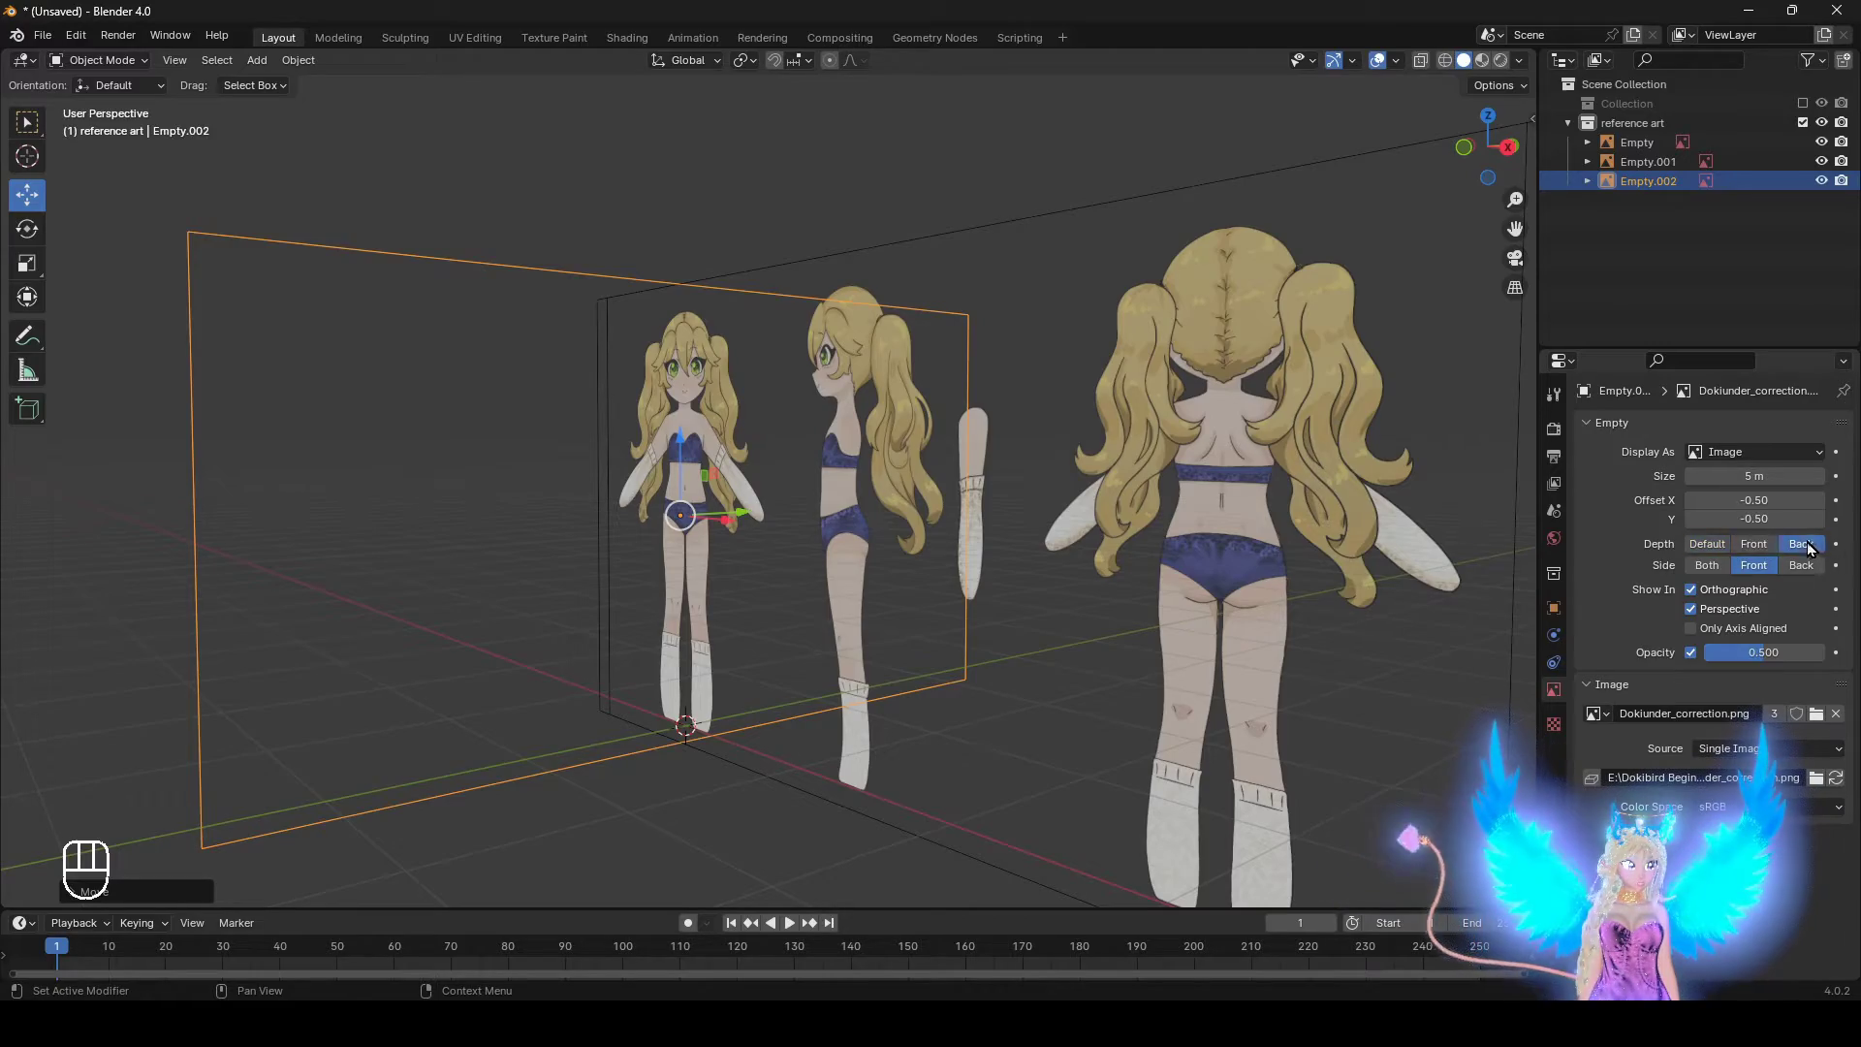
pyautogui.click(1711, 564)
pyautogui.moveTo(1115, 640); pyautogui.dragTo(597, 643, button='middle')
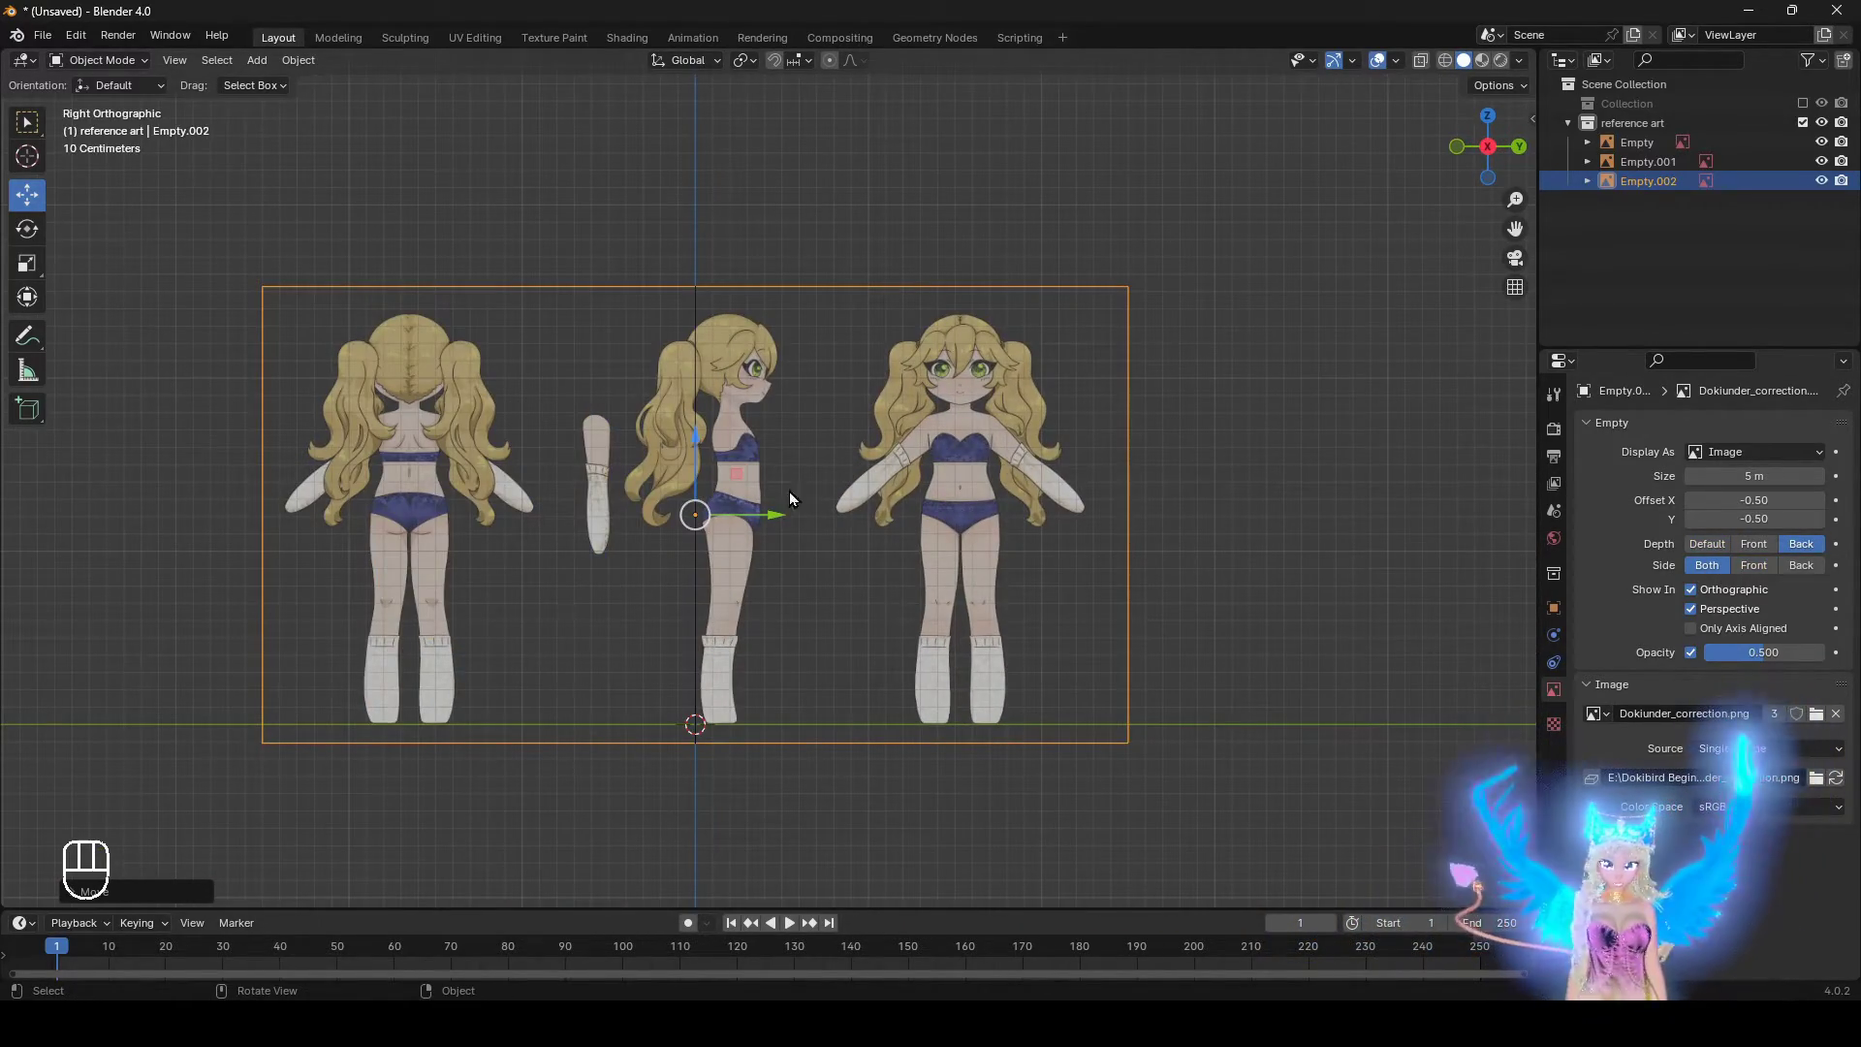
# Rotate the side reference image 180° in the top view
pyautogui.moveTo(851, 441); pyautogui.dragTo(1127, 678, button='middle')
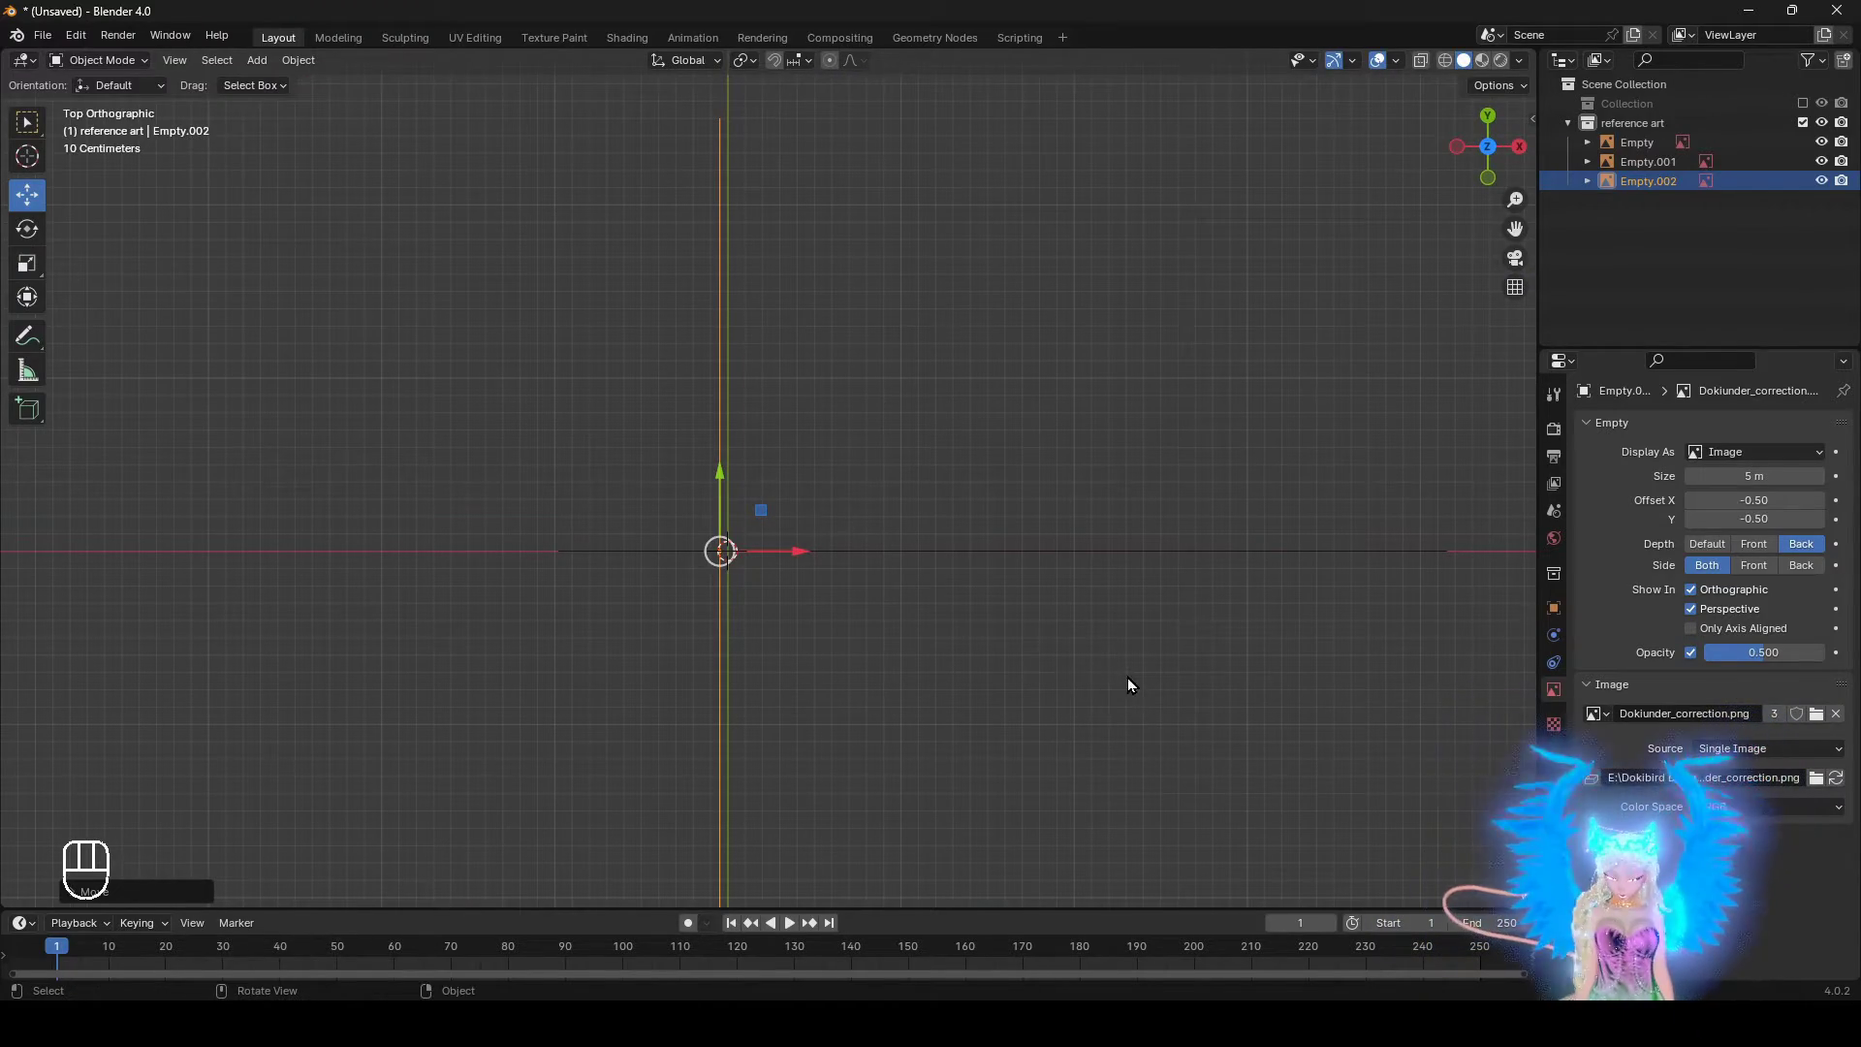
pyautogui.press('r')
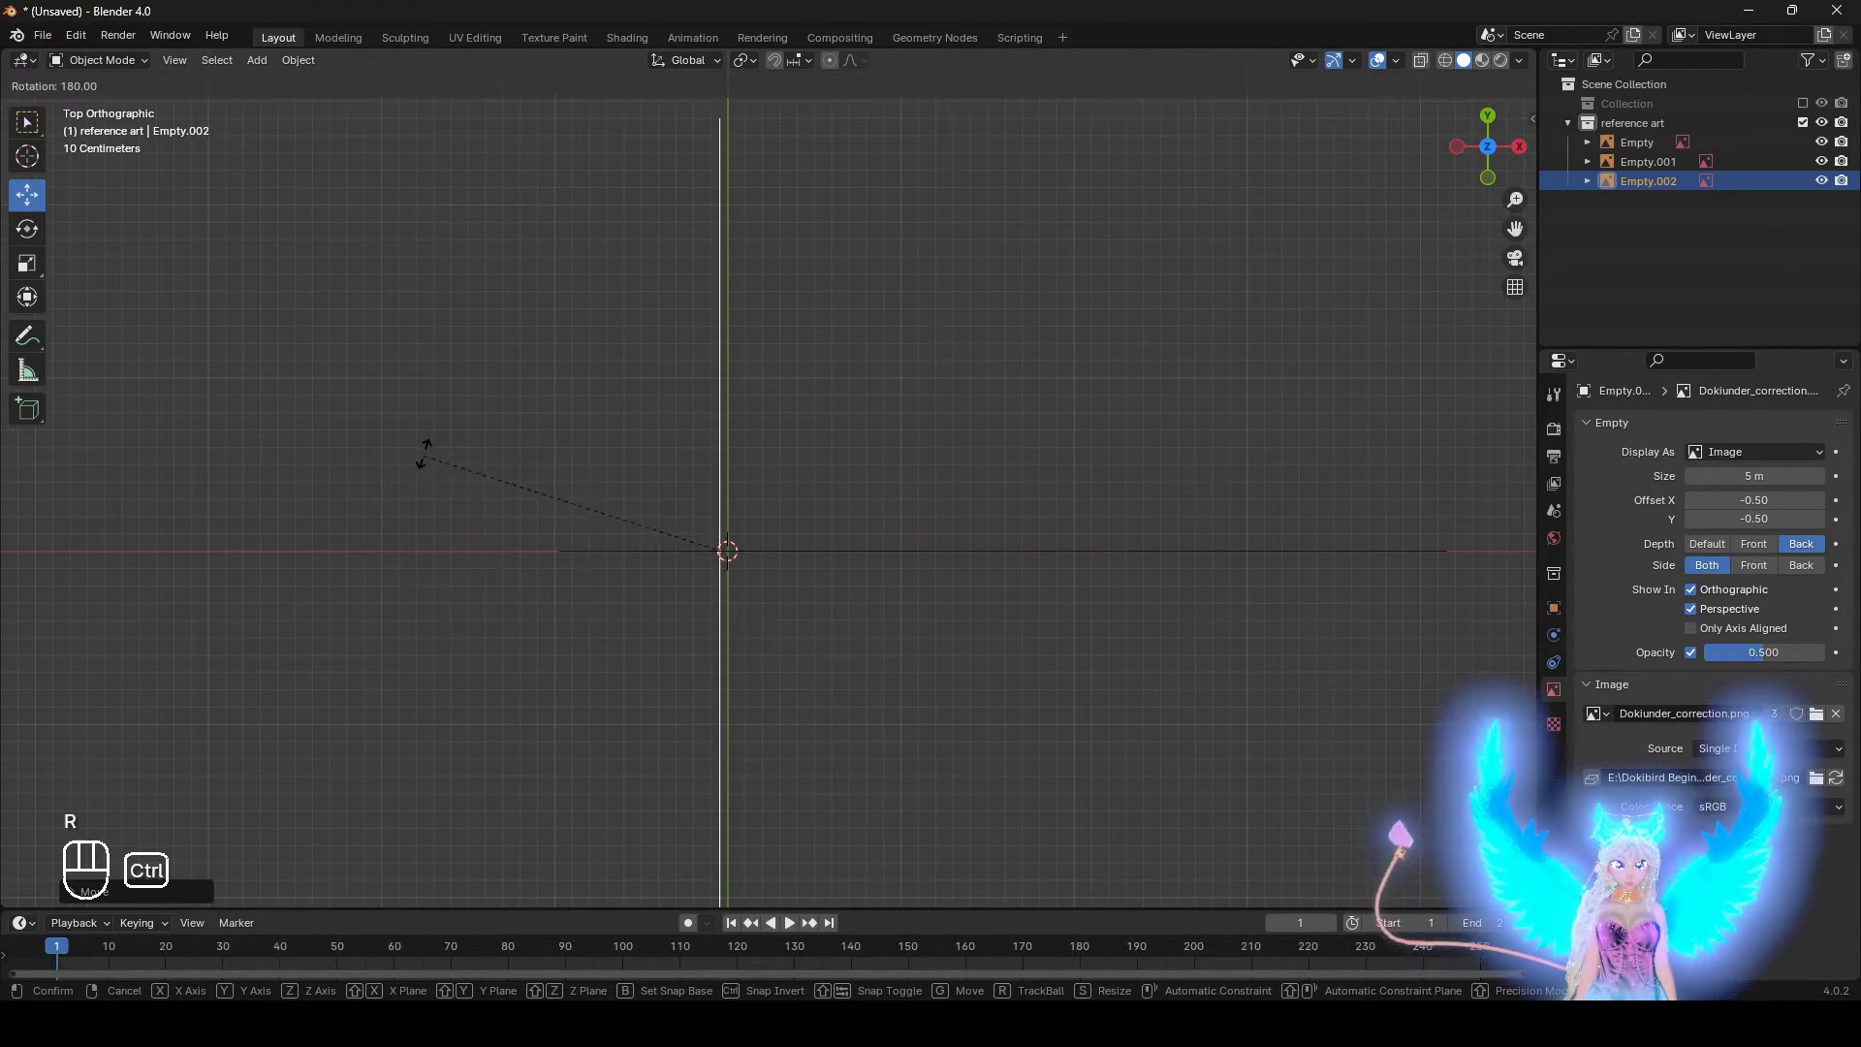
pyautogui.click(427, 451)
# Enable Only Axis Aligned for the side reference image
pyautogui.moveTo(440, 480); pyautogui.dragTo(1027, 451, button='middle')
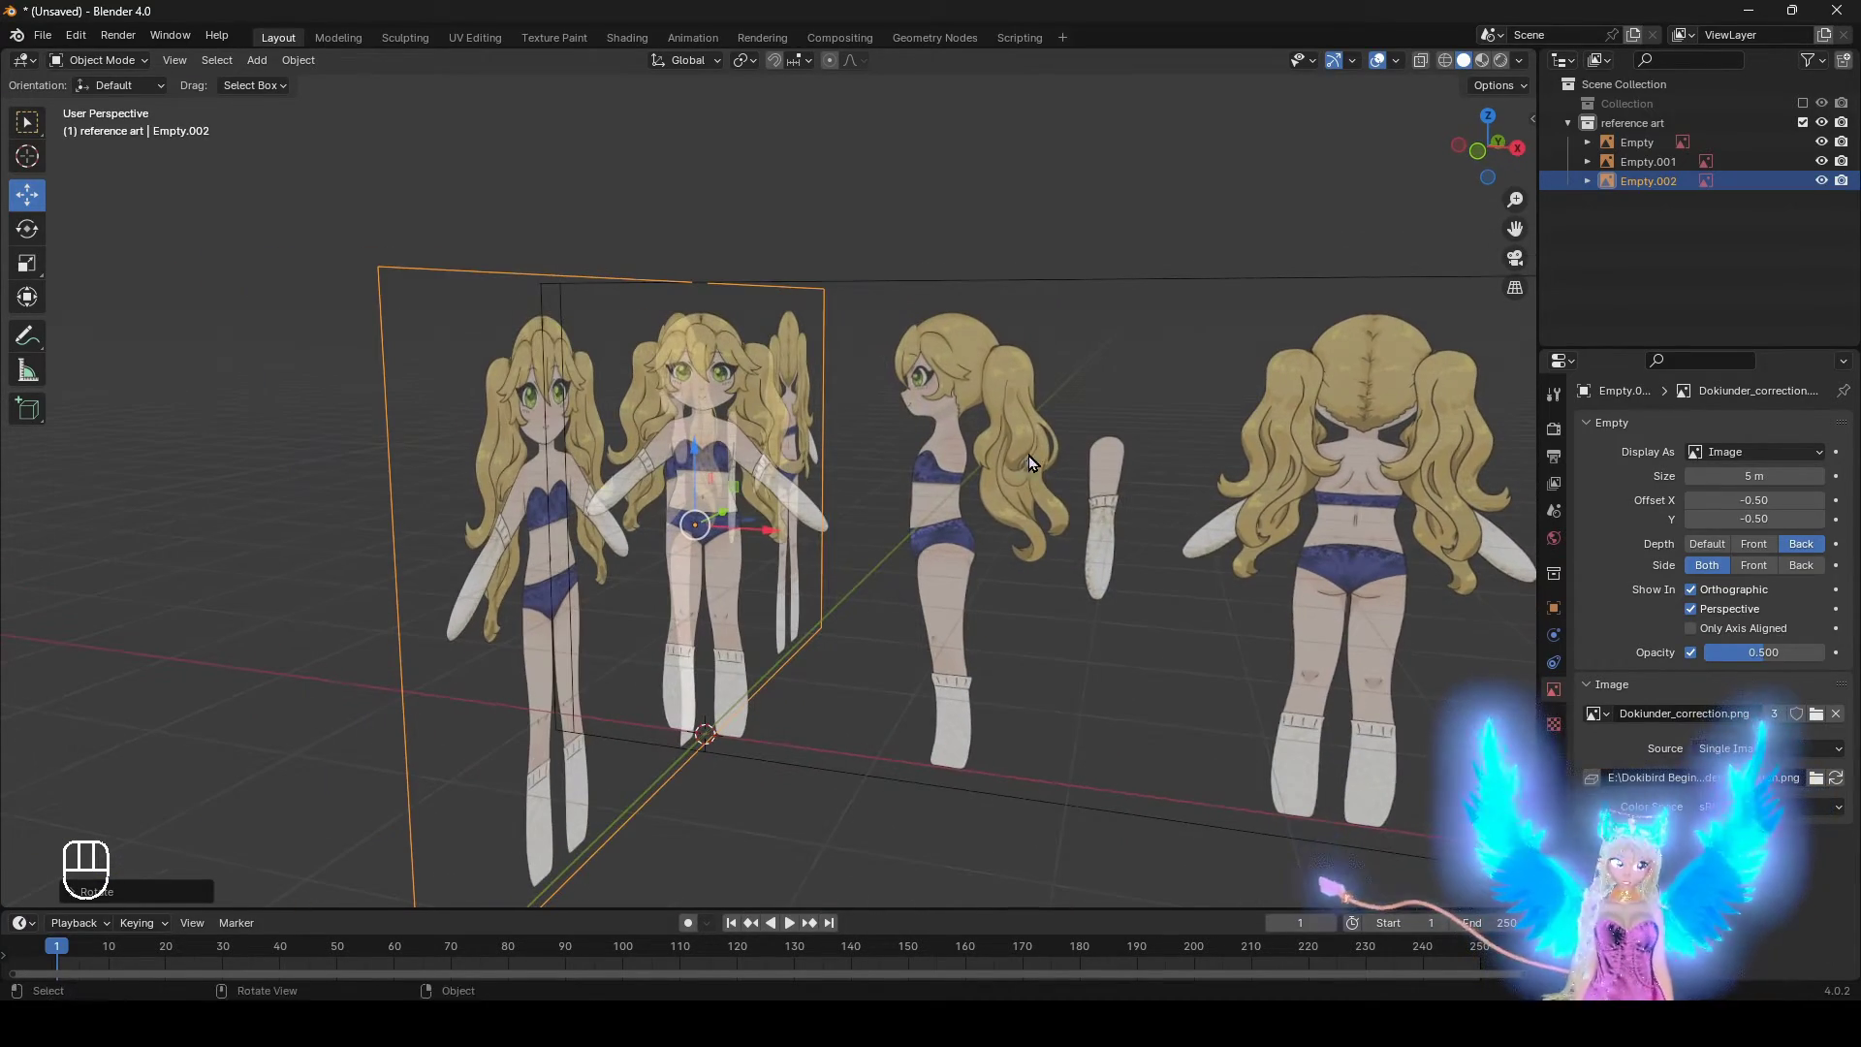
pyautogui.moveTo(1142, 463); pyautogui.dragTo(461, 442, button='middle')
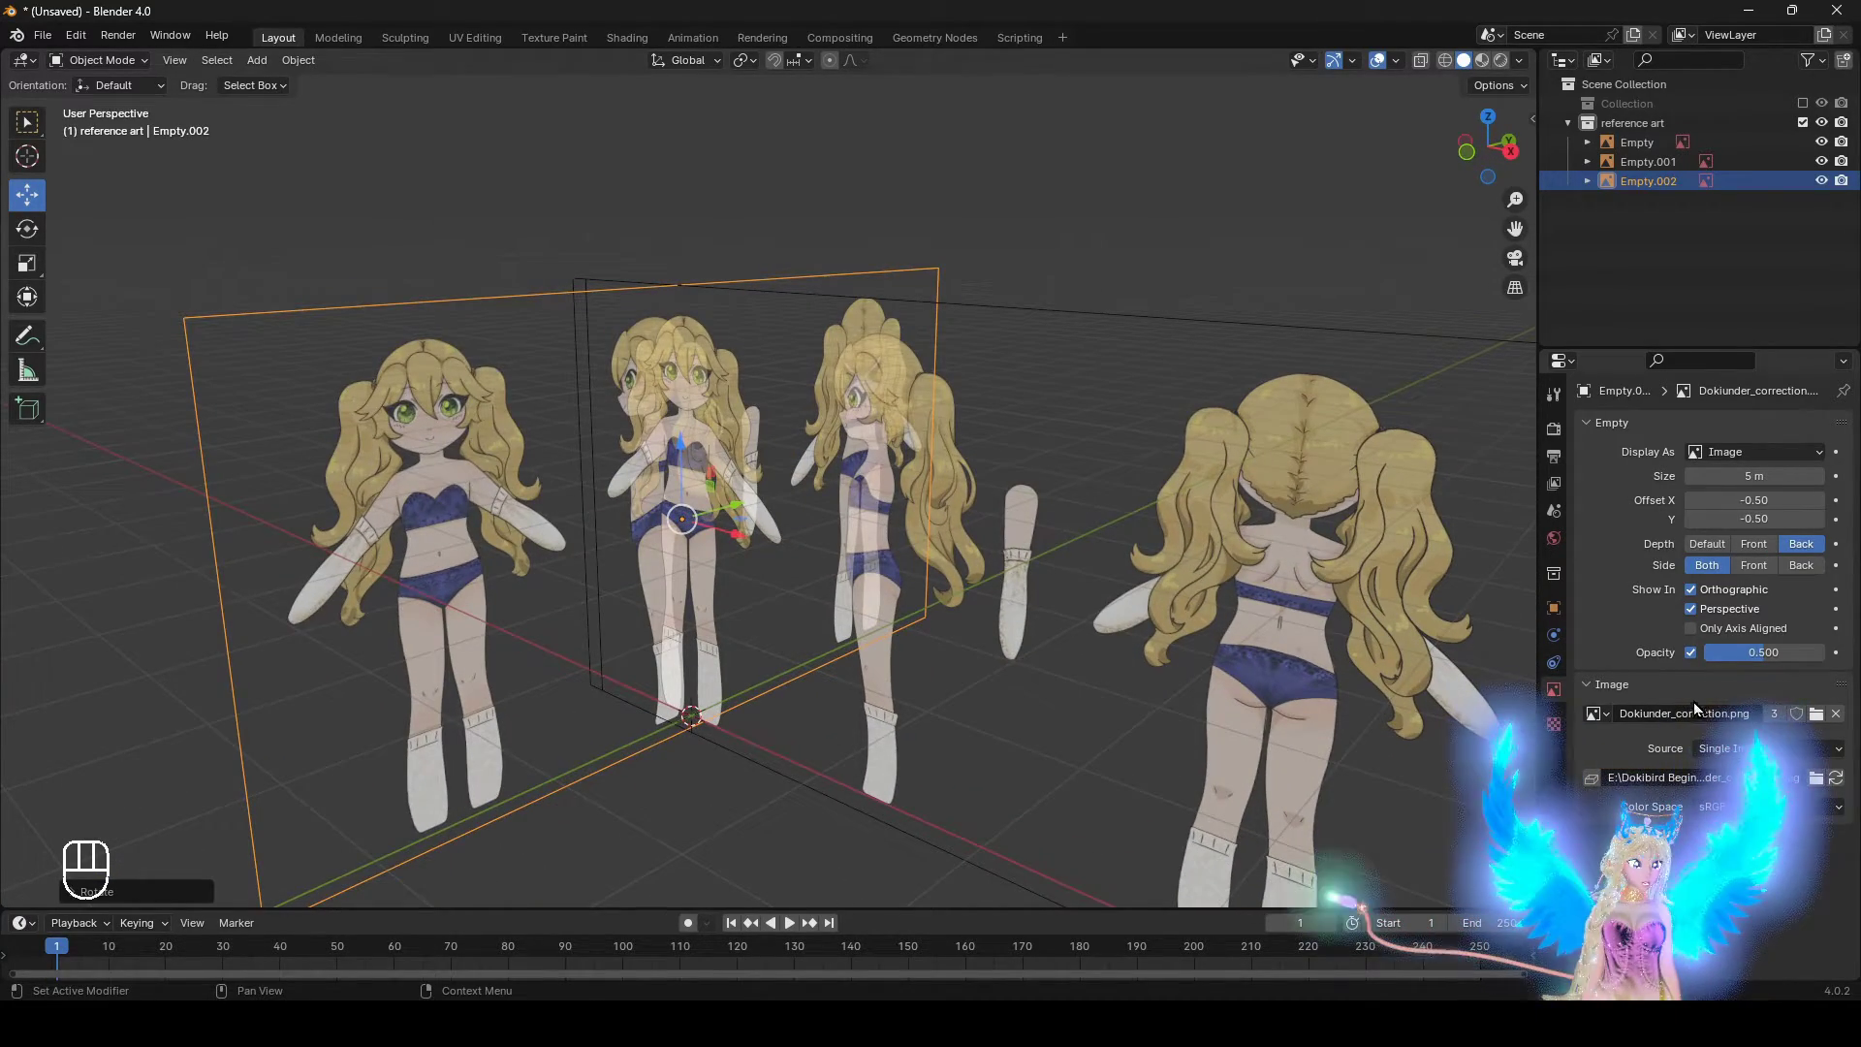
pyautogui.moveTo(1512, 620); pyautogui.dragTo(1551, 601, button='middle')
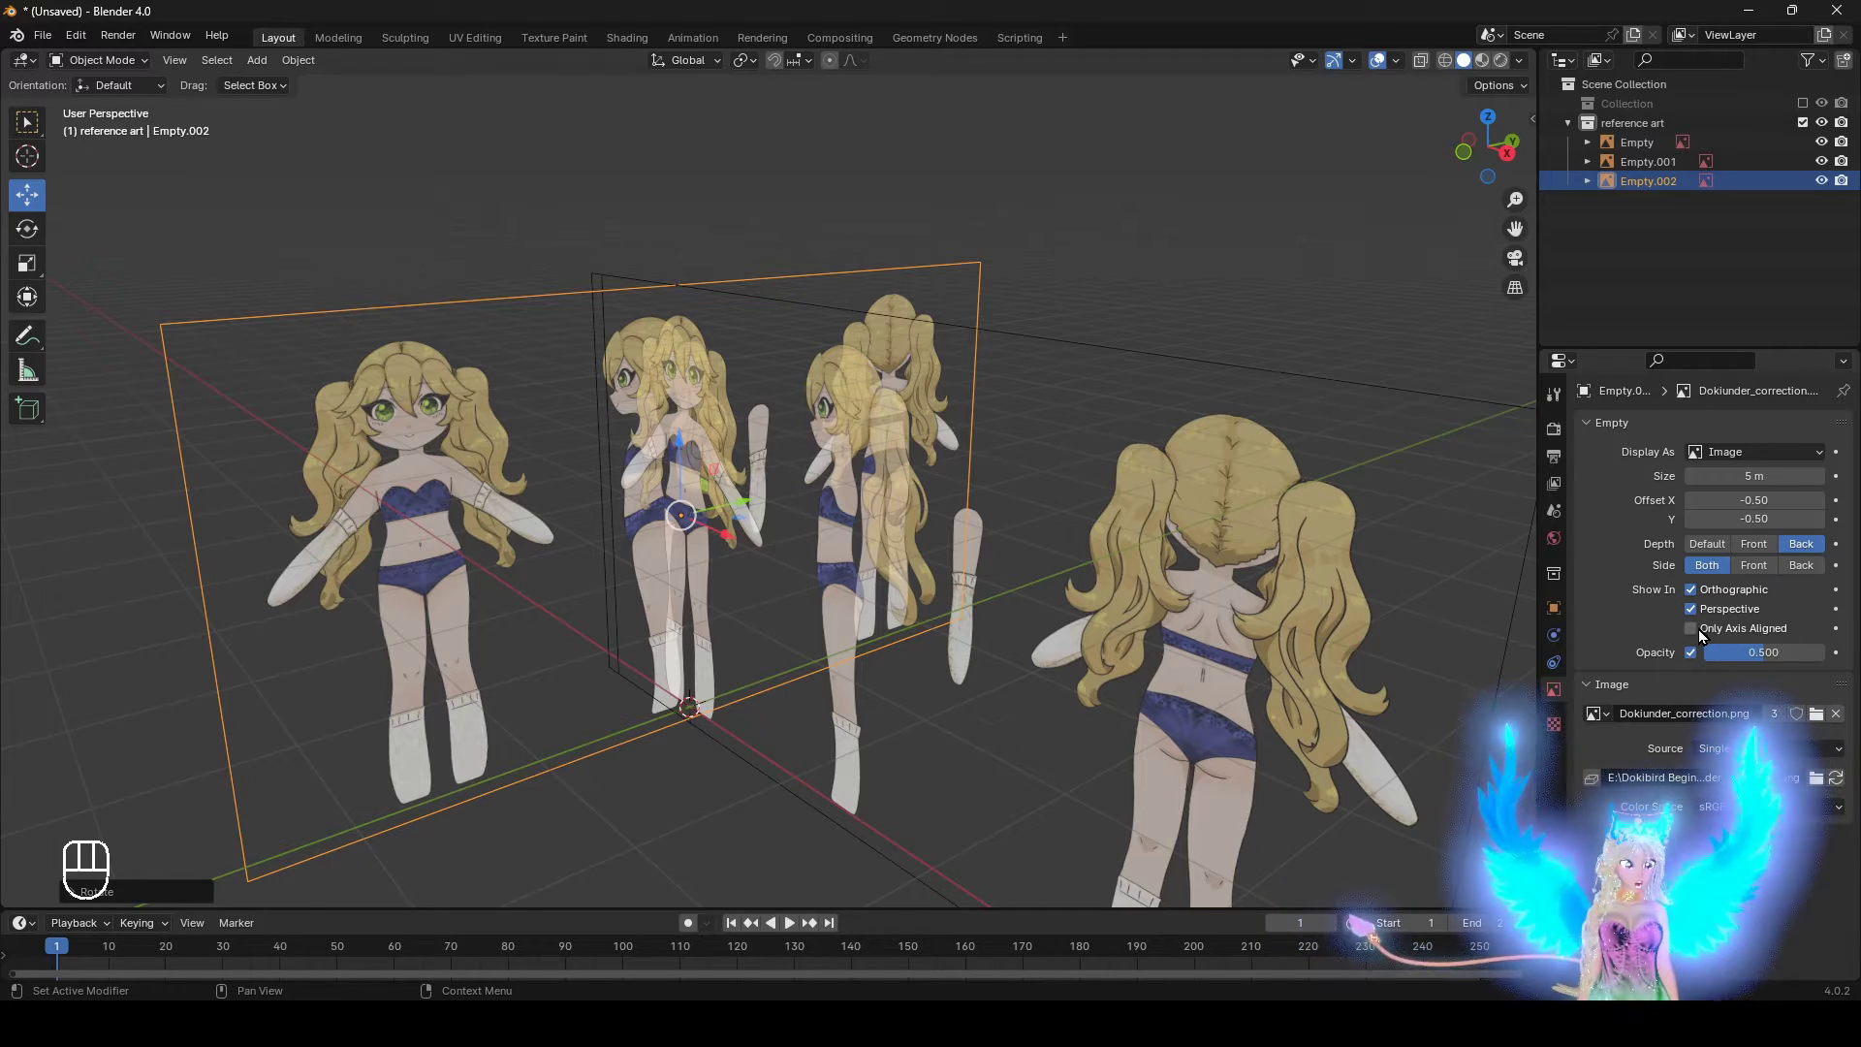
pyautogui.click(1699, 630)
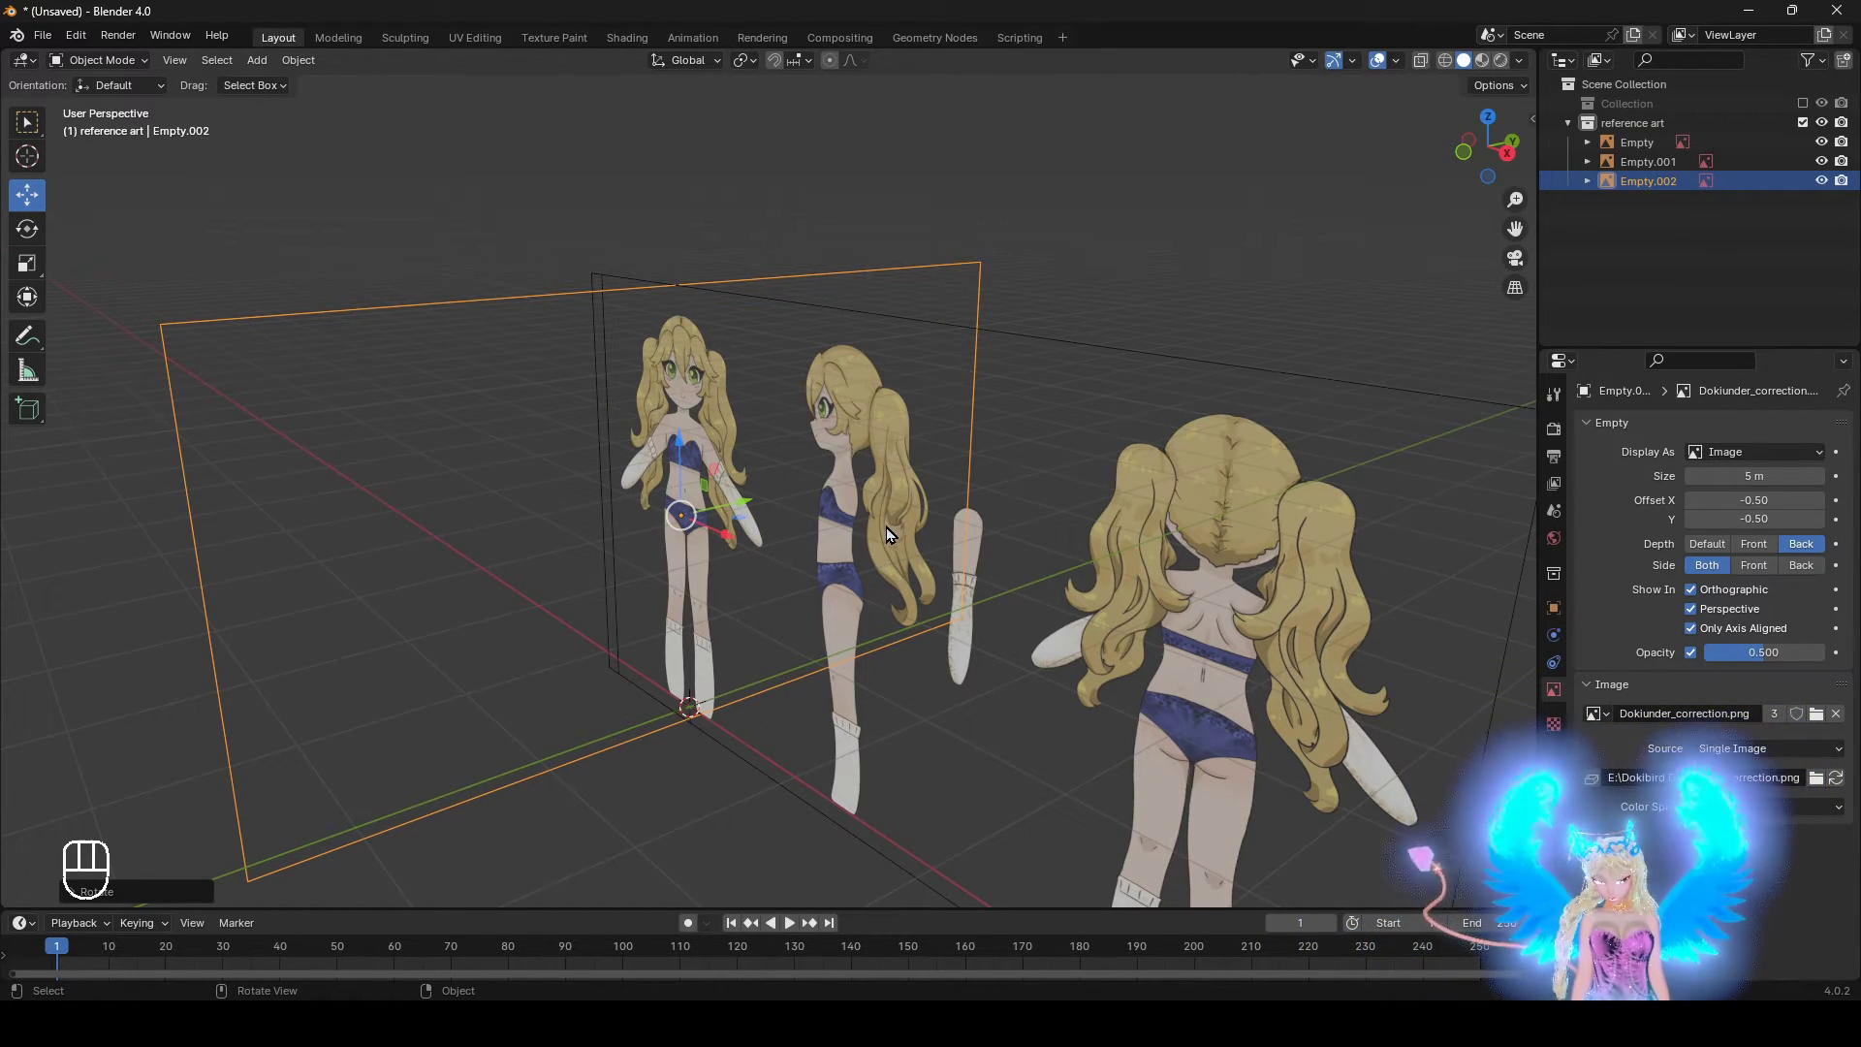
# Enable Only Axis Aligned for the front reference image and deselect it
pyautogui.moveTo(853, 502); pyautogui.dragTo(776, 543, button='middle')
pyautogui.click(1165, 578)
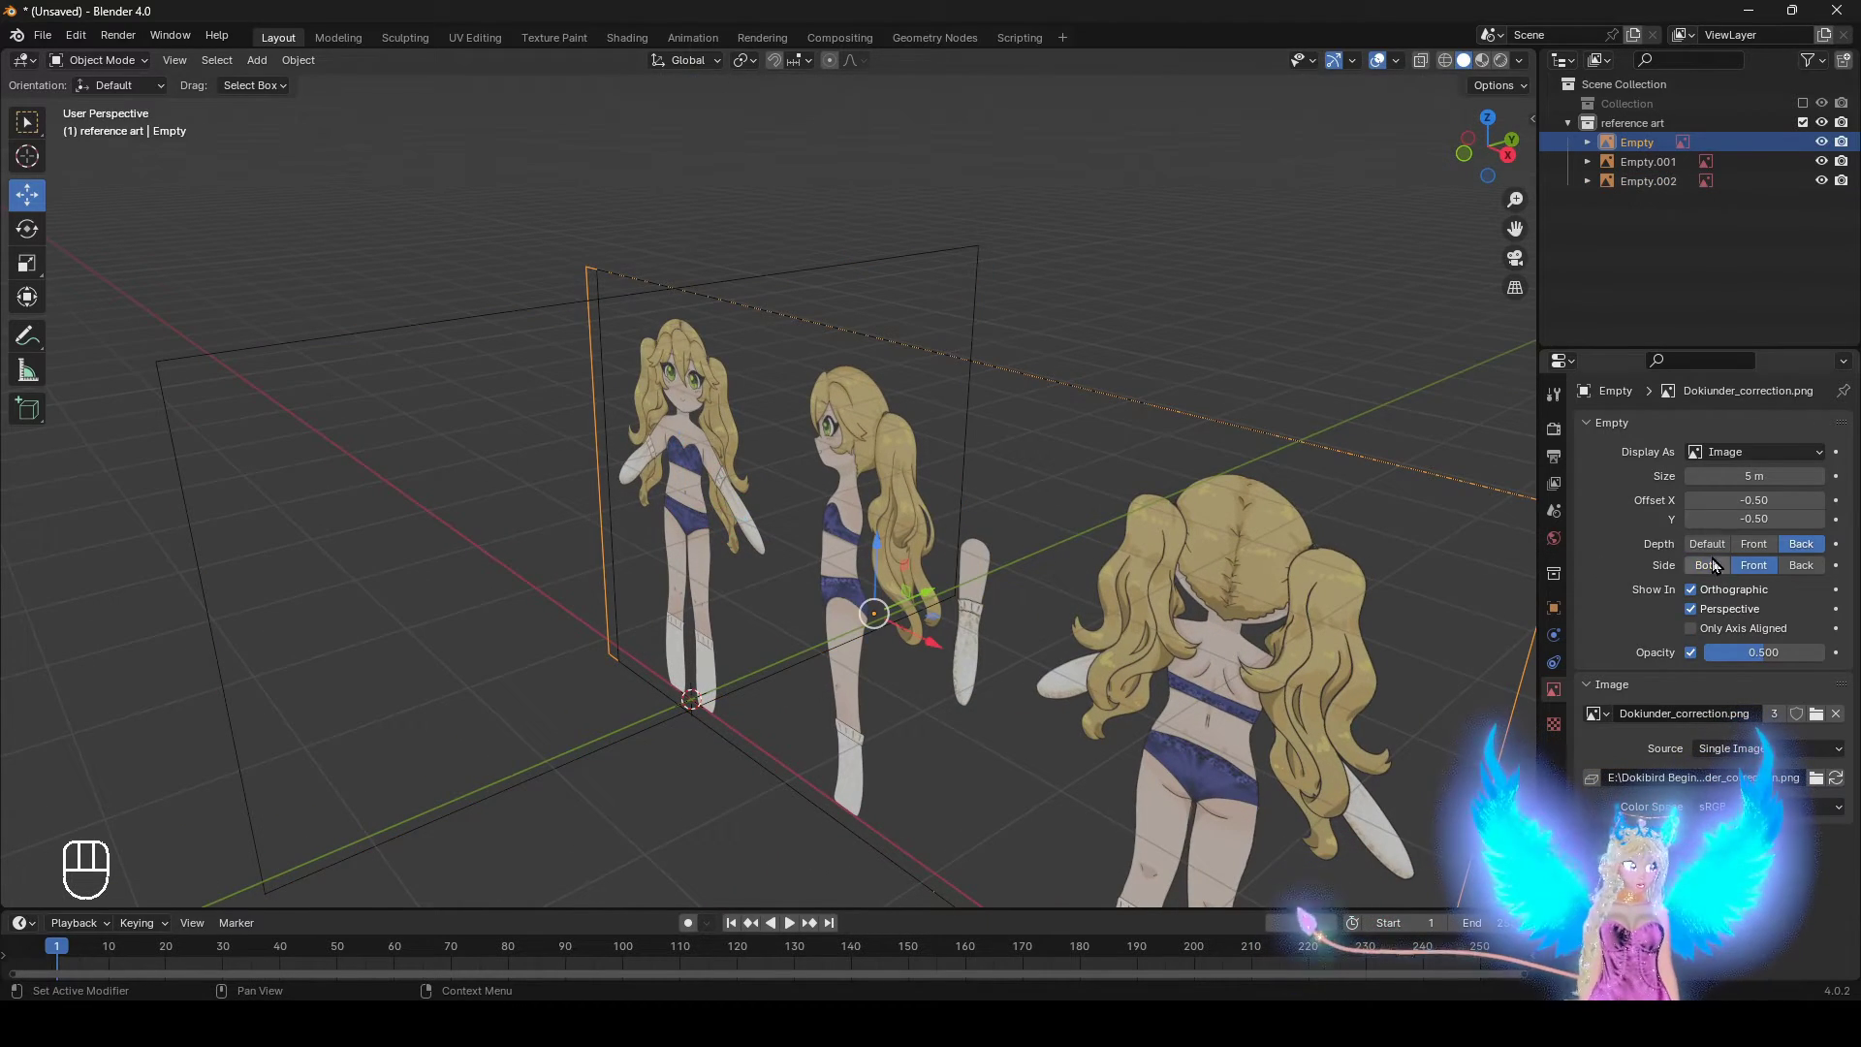
pyautogui.click(1692, 628)
pyautogui.moveTo(1441, 645); pyautogui.dragTo(938, 634, button='middle')
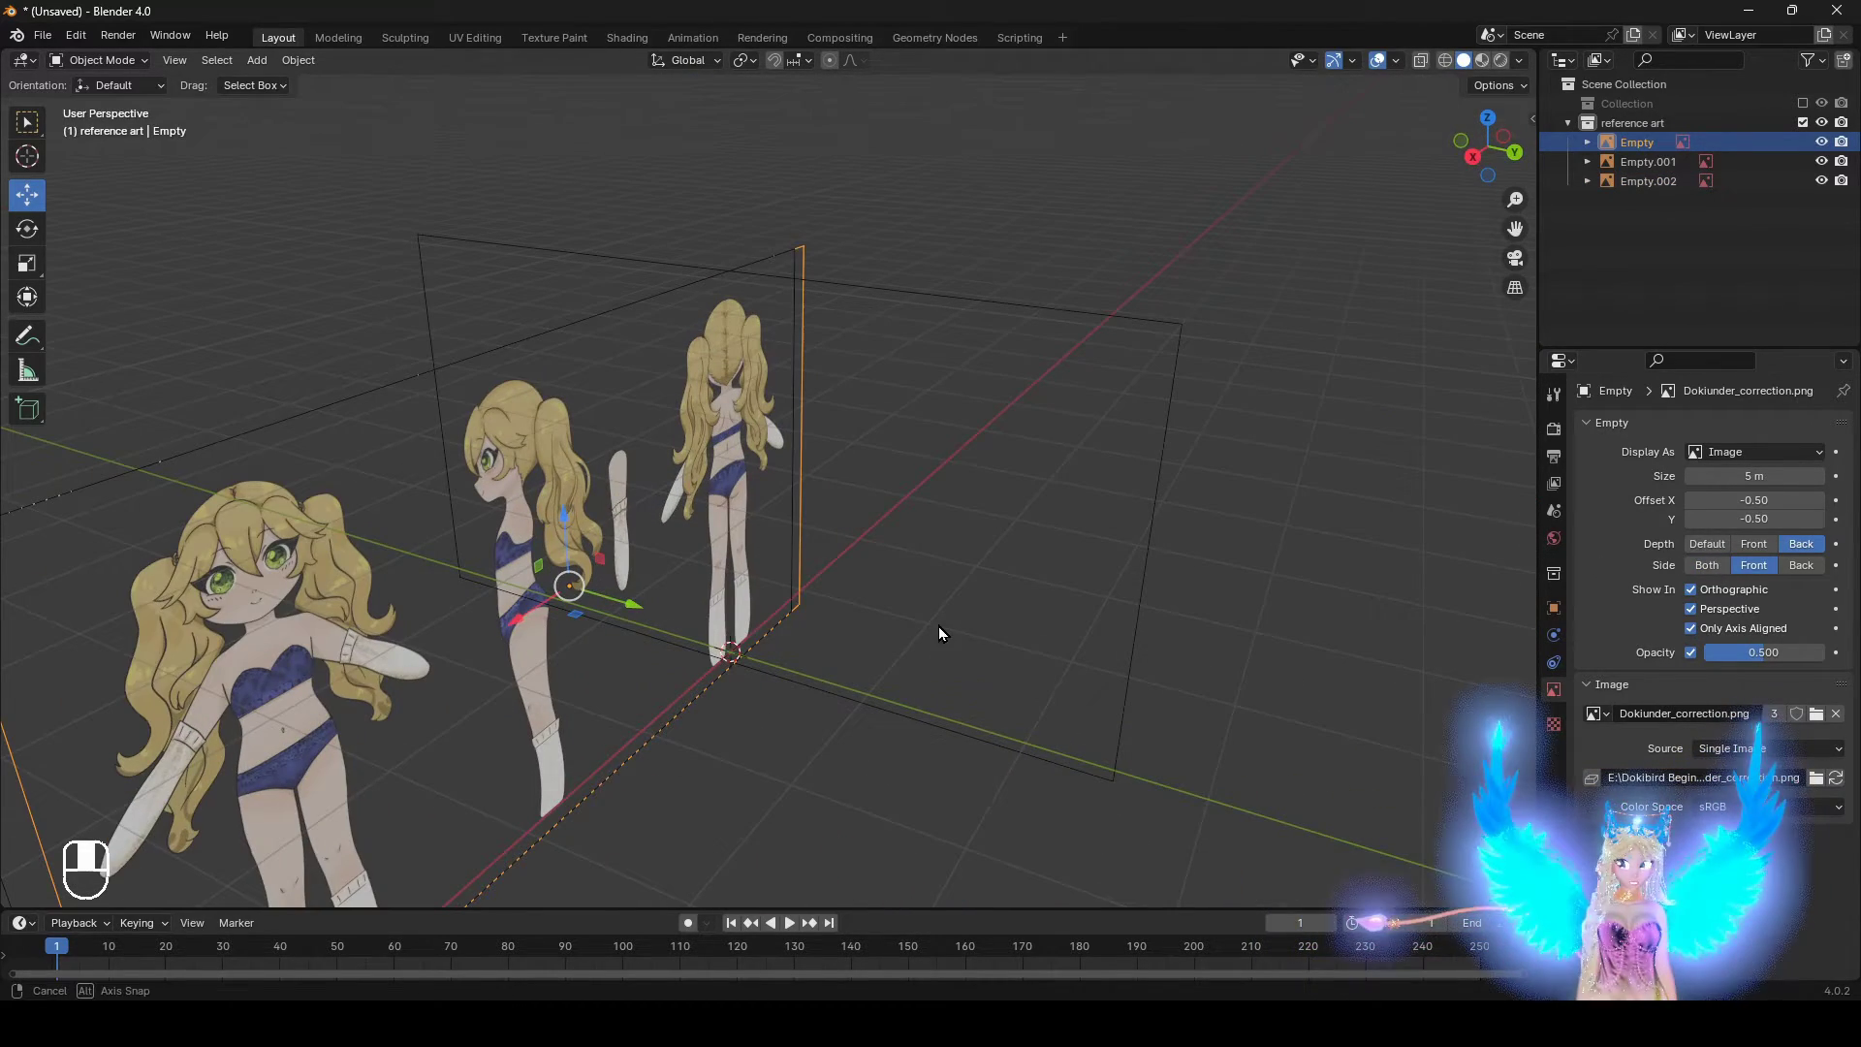
pyautogui.hotkey('alt', 'a')
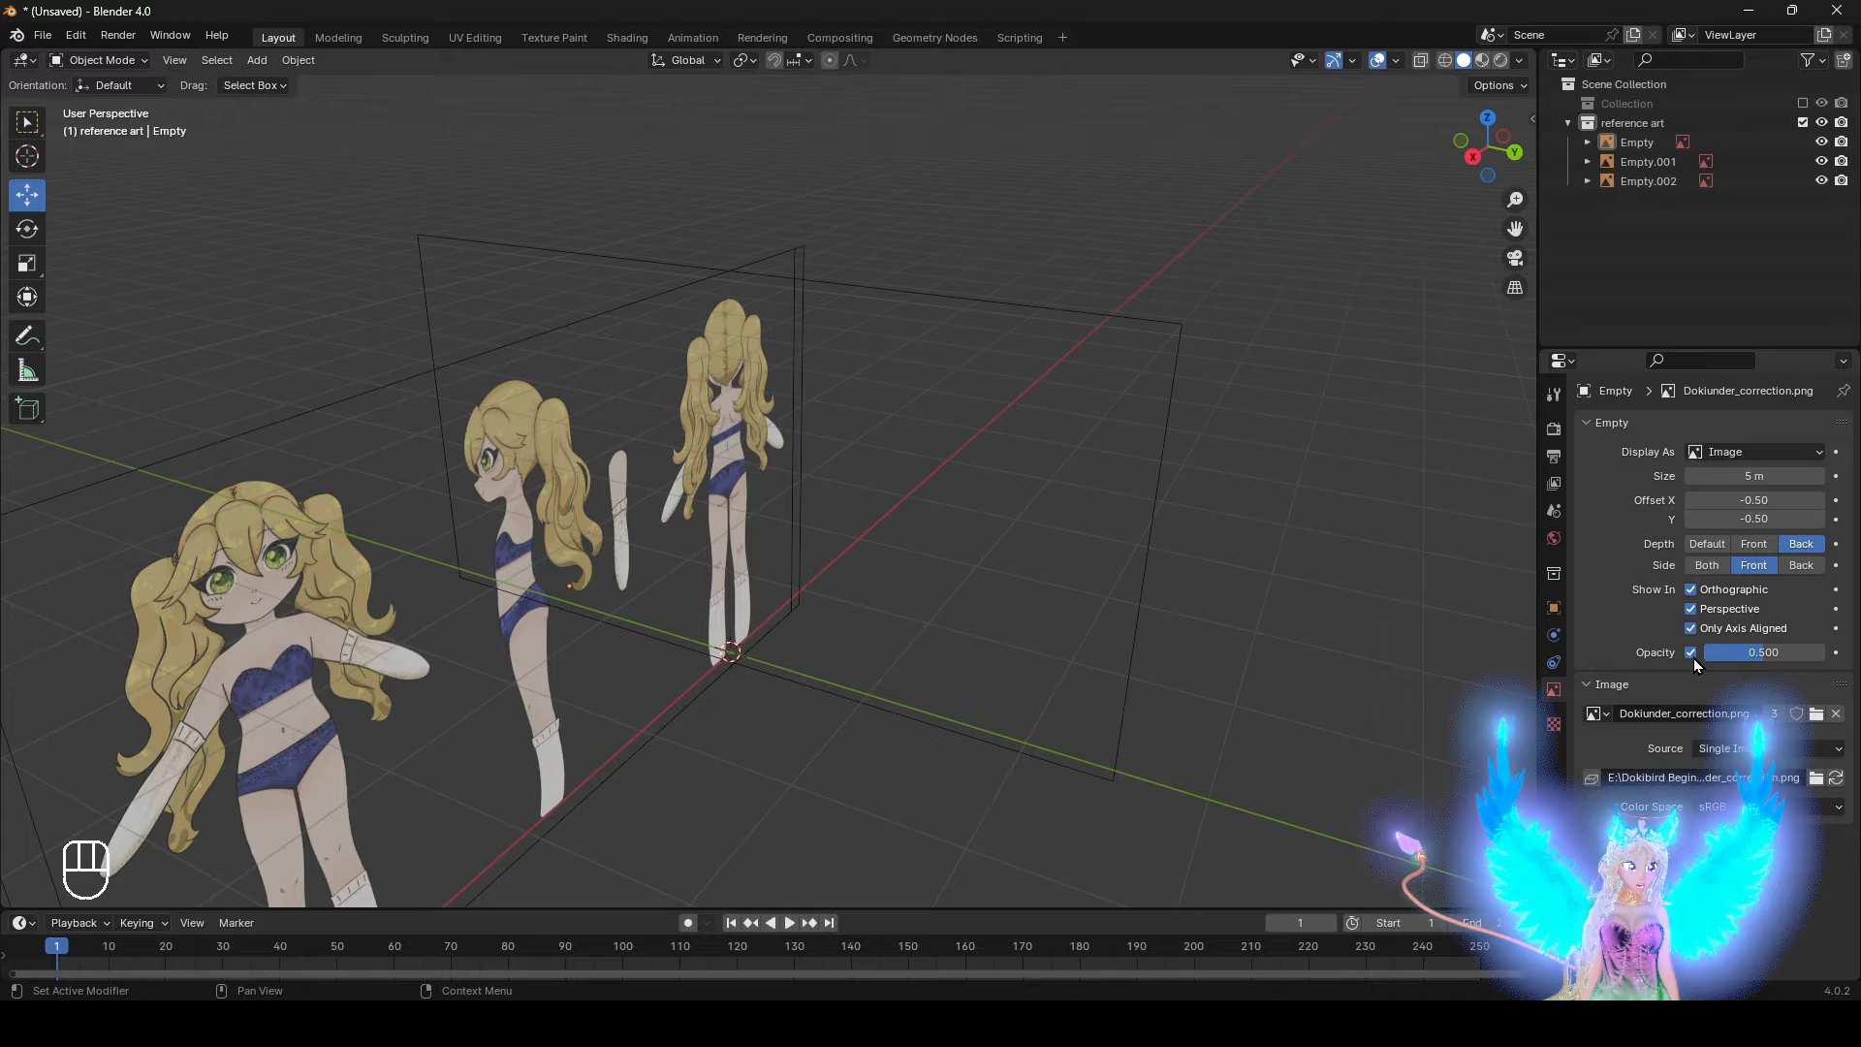
# Enable Only Axis Aligned for the back reference image and deselect it
pyautogui.moveTo(760, 450); pyautogui.dragTo(428, 417, button='middle')
pyautogui.click(428, 417)
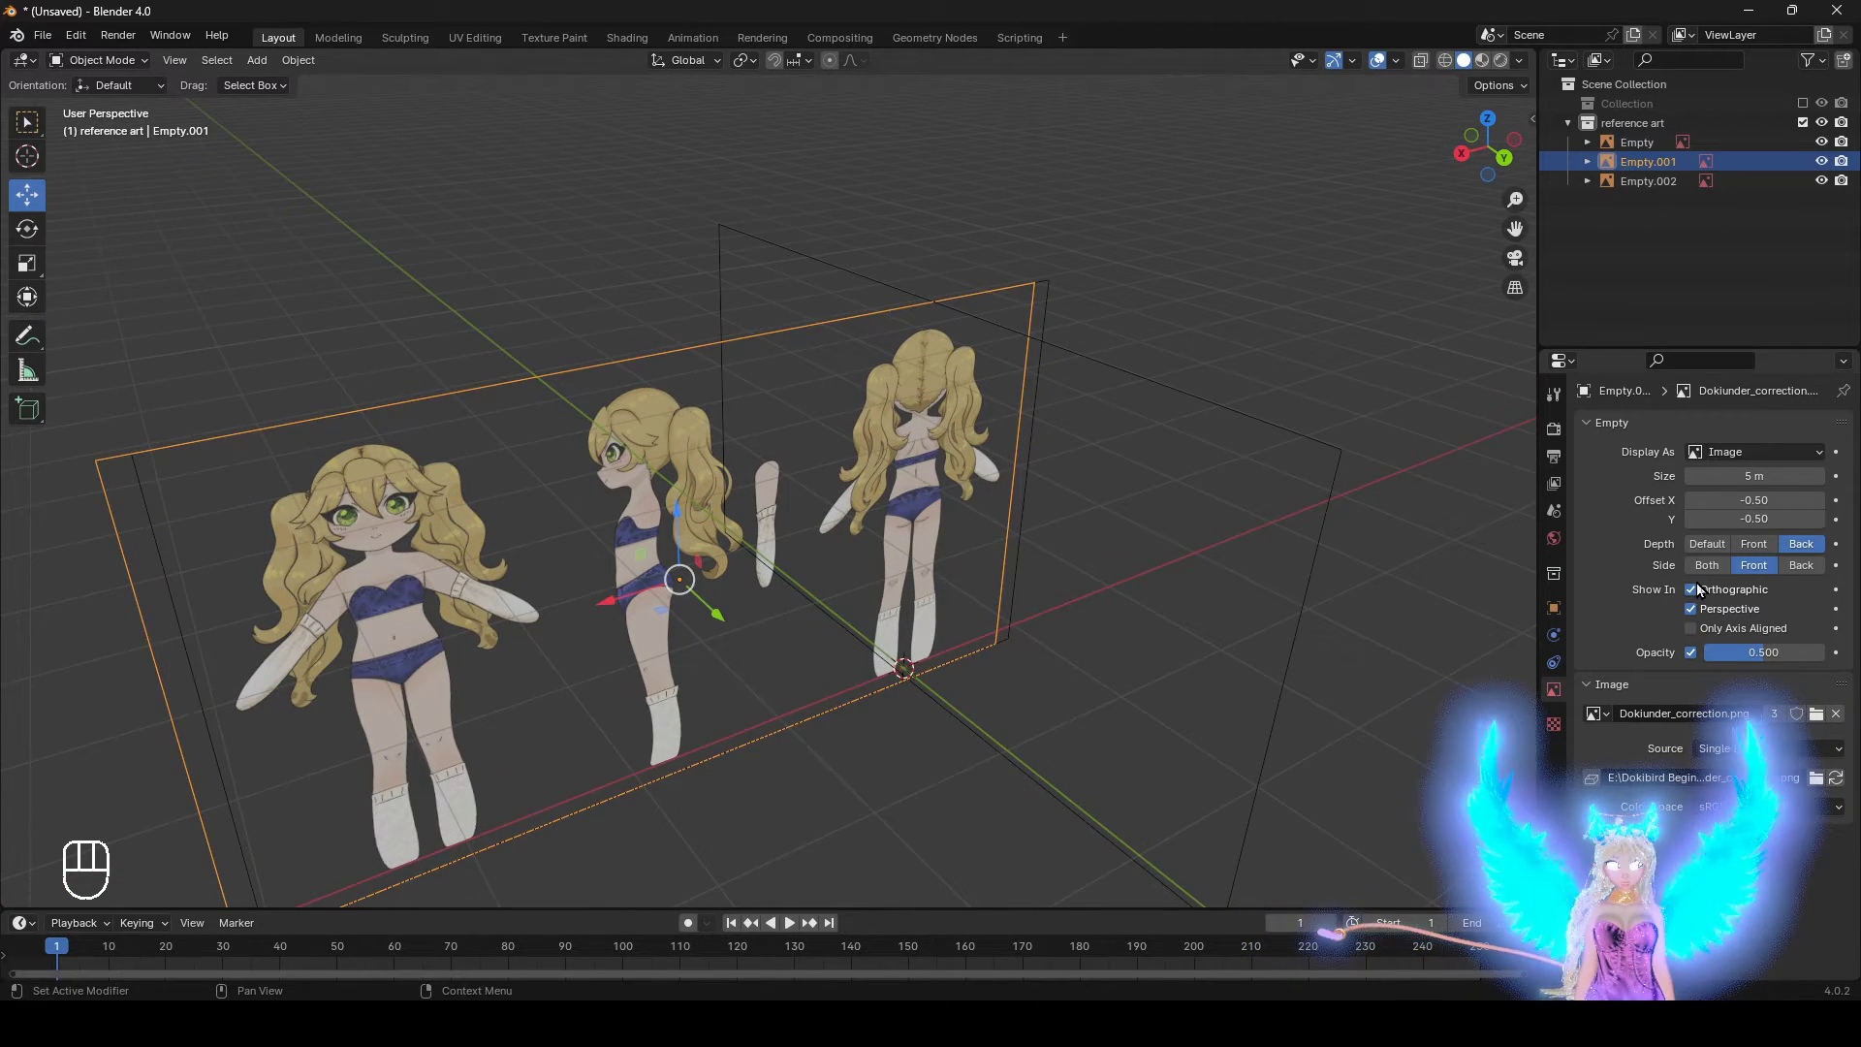
pyautogui.click(1692, 629)
pyautogui.hotkey('alt', 'a')
# Move the side reference image along Y in the right view to centre the side-view figure on the vertical axis
pyautogui.moveTo(1195, 310); pyautogui.dragTo(931, 501, button='middle')
pyautogui.click(1051, 365)
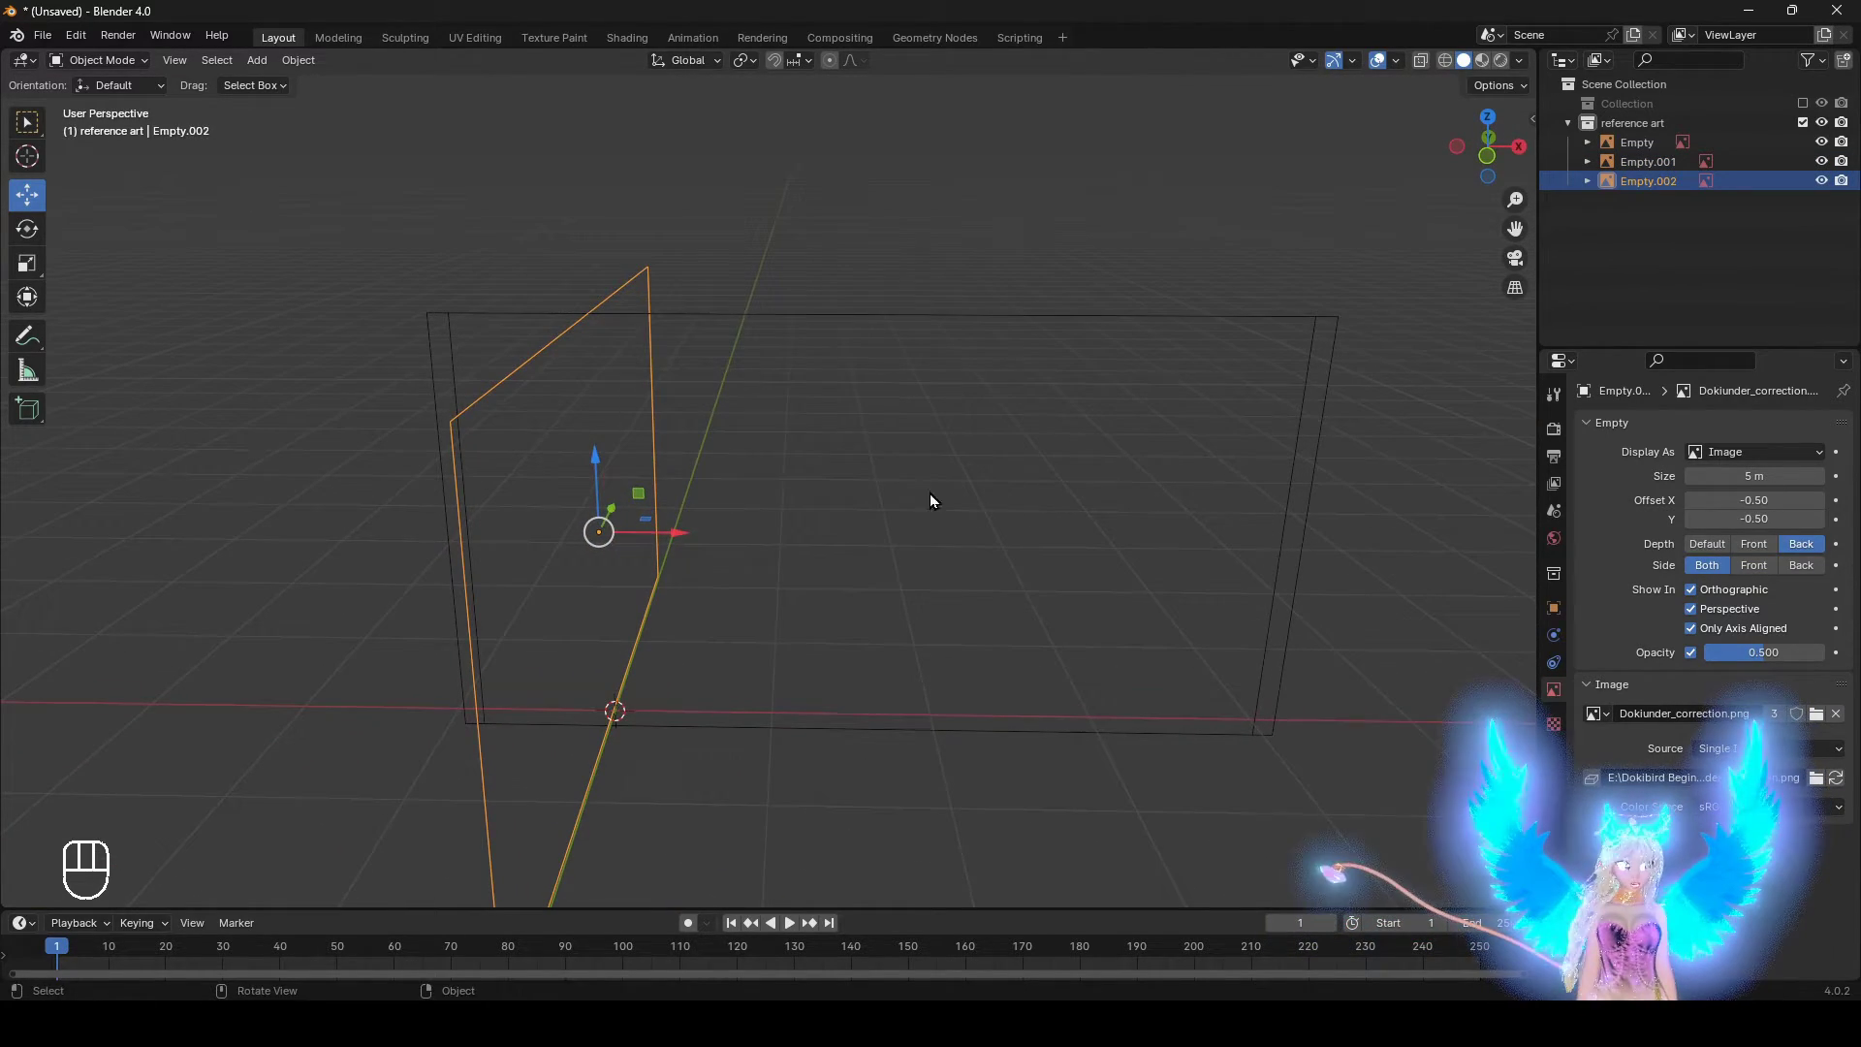
pyautogui.click(1692, 628)
pyautogui.moveTo(1049, 614); pyautogui.dragTo(774, 585, button='middle')
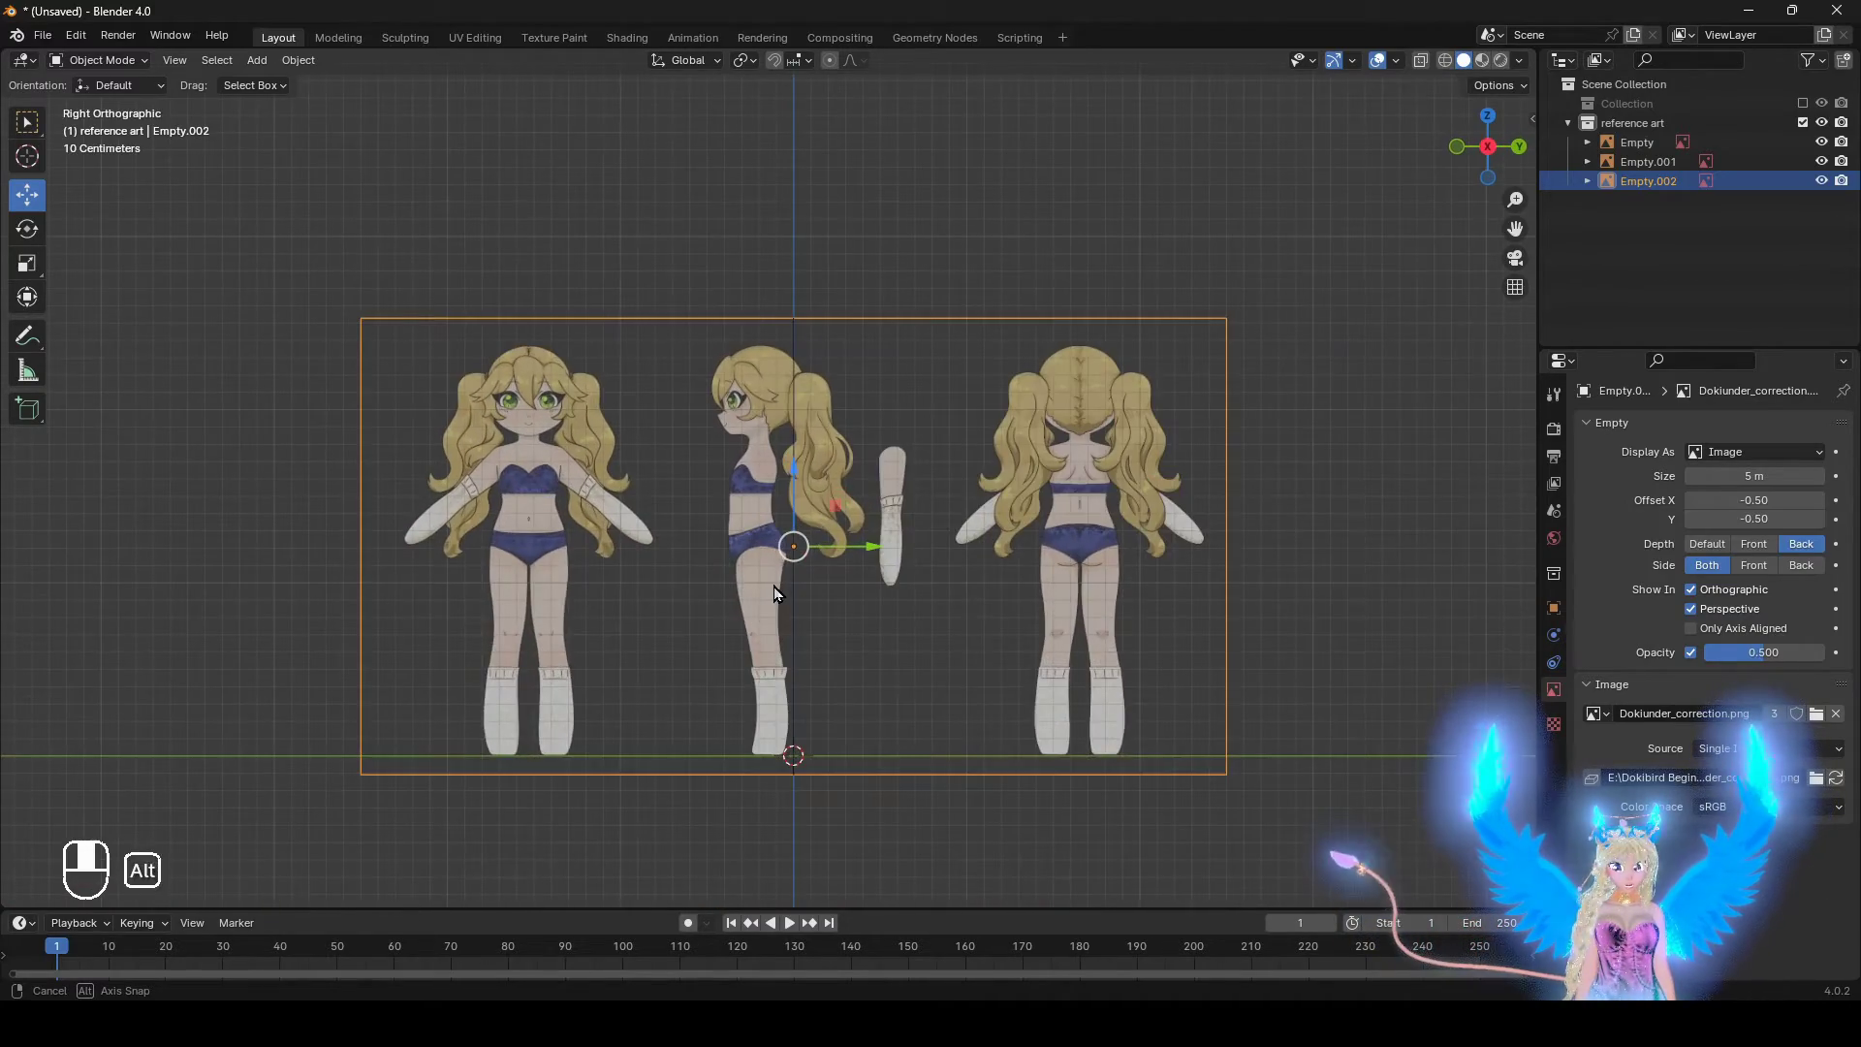
pyautogui.scroll(4, 774, 586)
pyautogui.moveTo(777, 407); pyautogui.dragTo(864, 415)
pyautogui.keyDown('shift'); pyautogui.moveTo(865, 415); pyautogui.dragTo(924, 594, button='middle'); pyautogui.keyUp('shift')
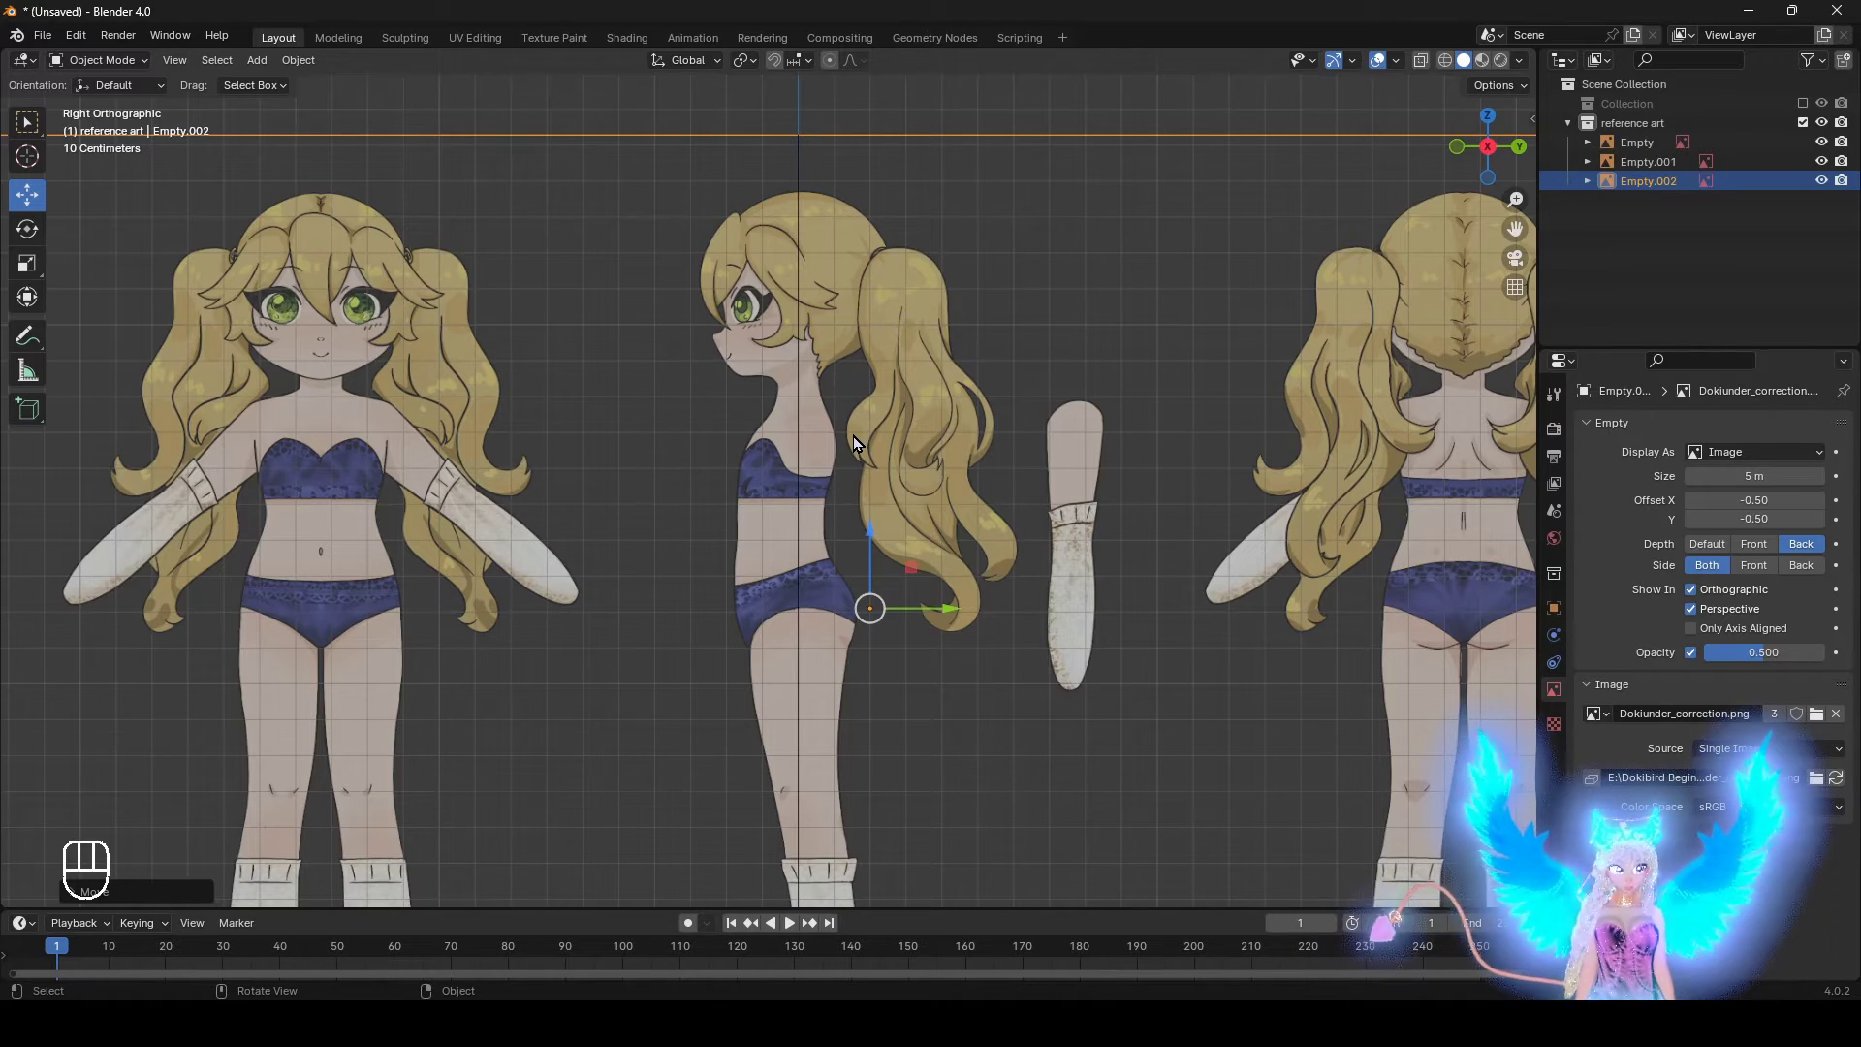
pyautogui.scroll(-2, 855, 436)
pyautogui.moveTo(906, 560); pyautogui.dragTo(978, 572)
pyautogui.hotkey('ctrl', 'z')
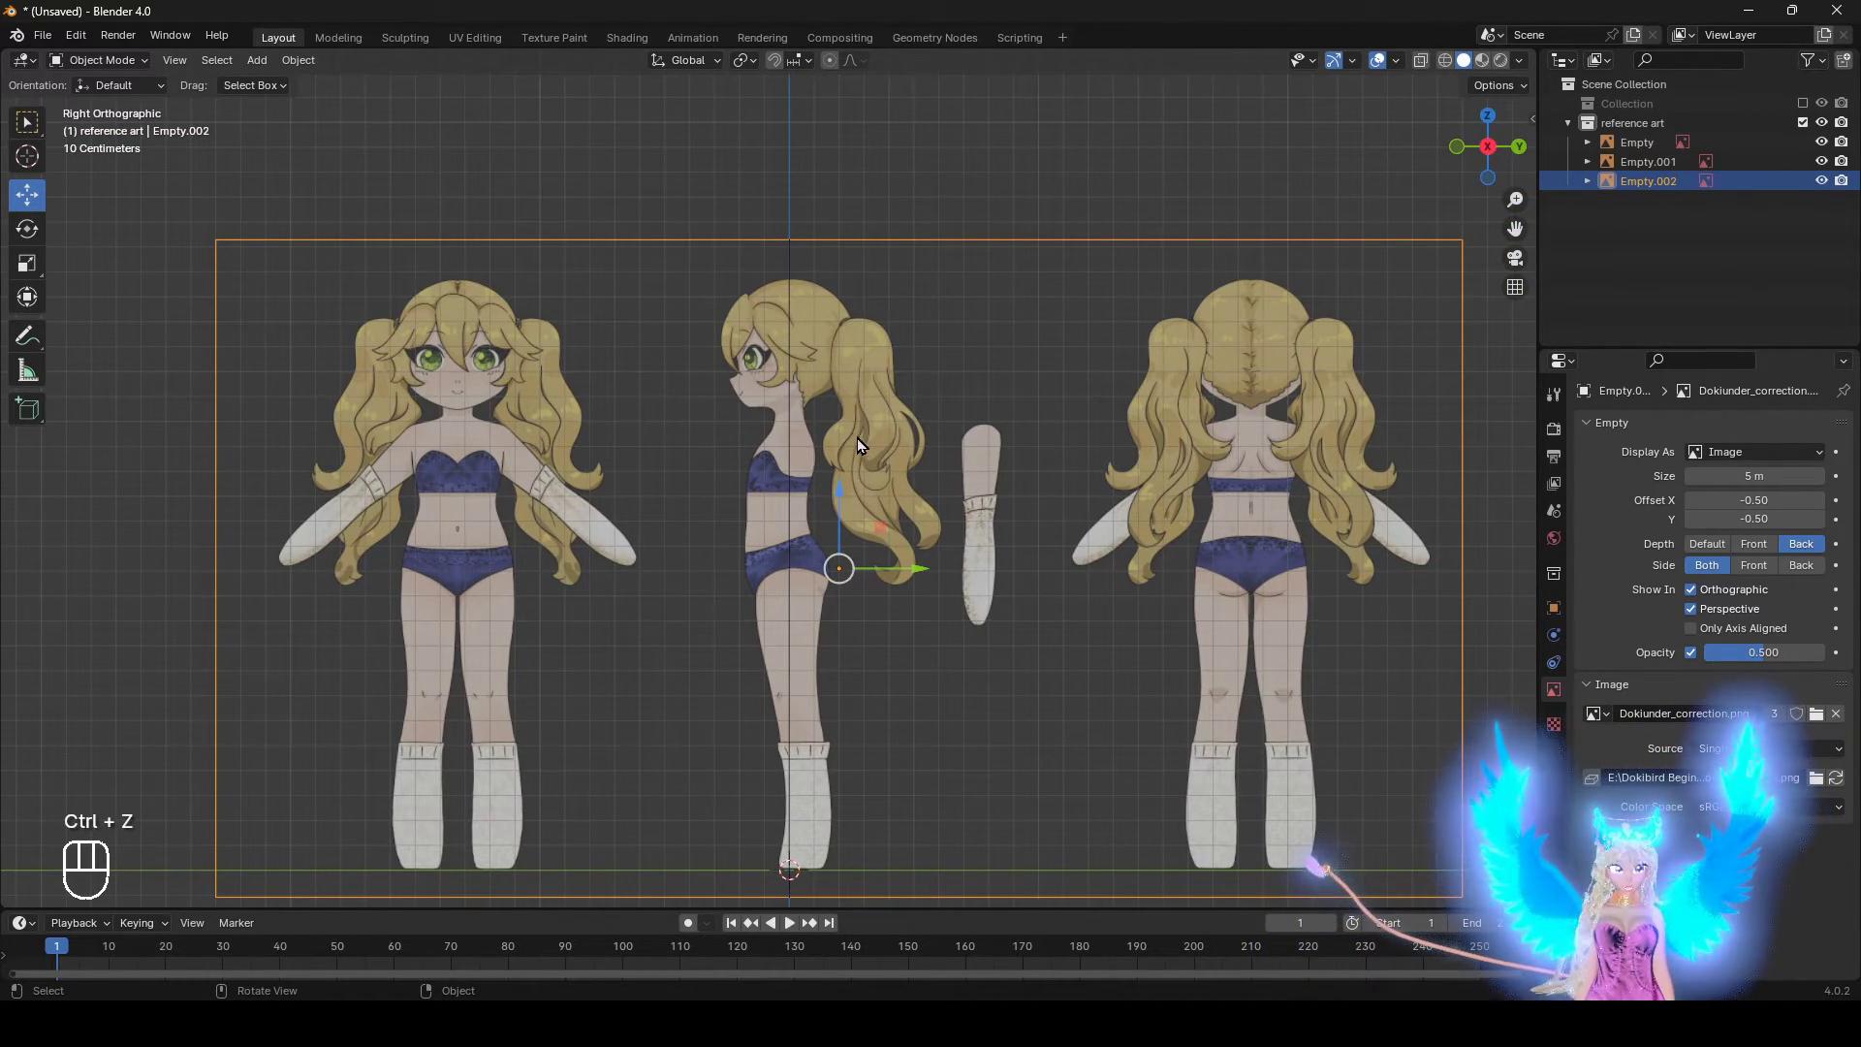
# Select all three reference images in the front view, reset the 3D cursor to the world origin and frame the whole scene
pyautogui.moveTo(857, 438); pyautogui.dragTo(1066, 620, button='middle')
pyautogui.click(1691, 628)
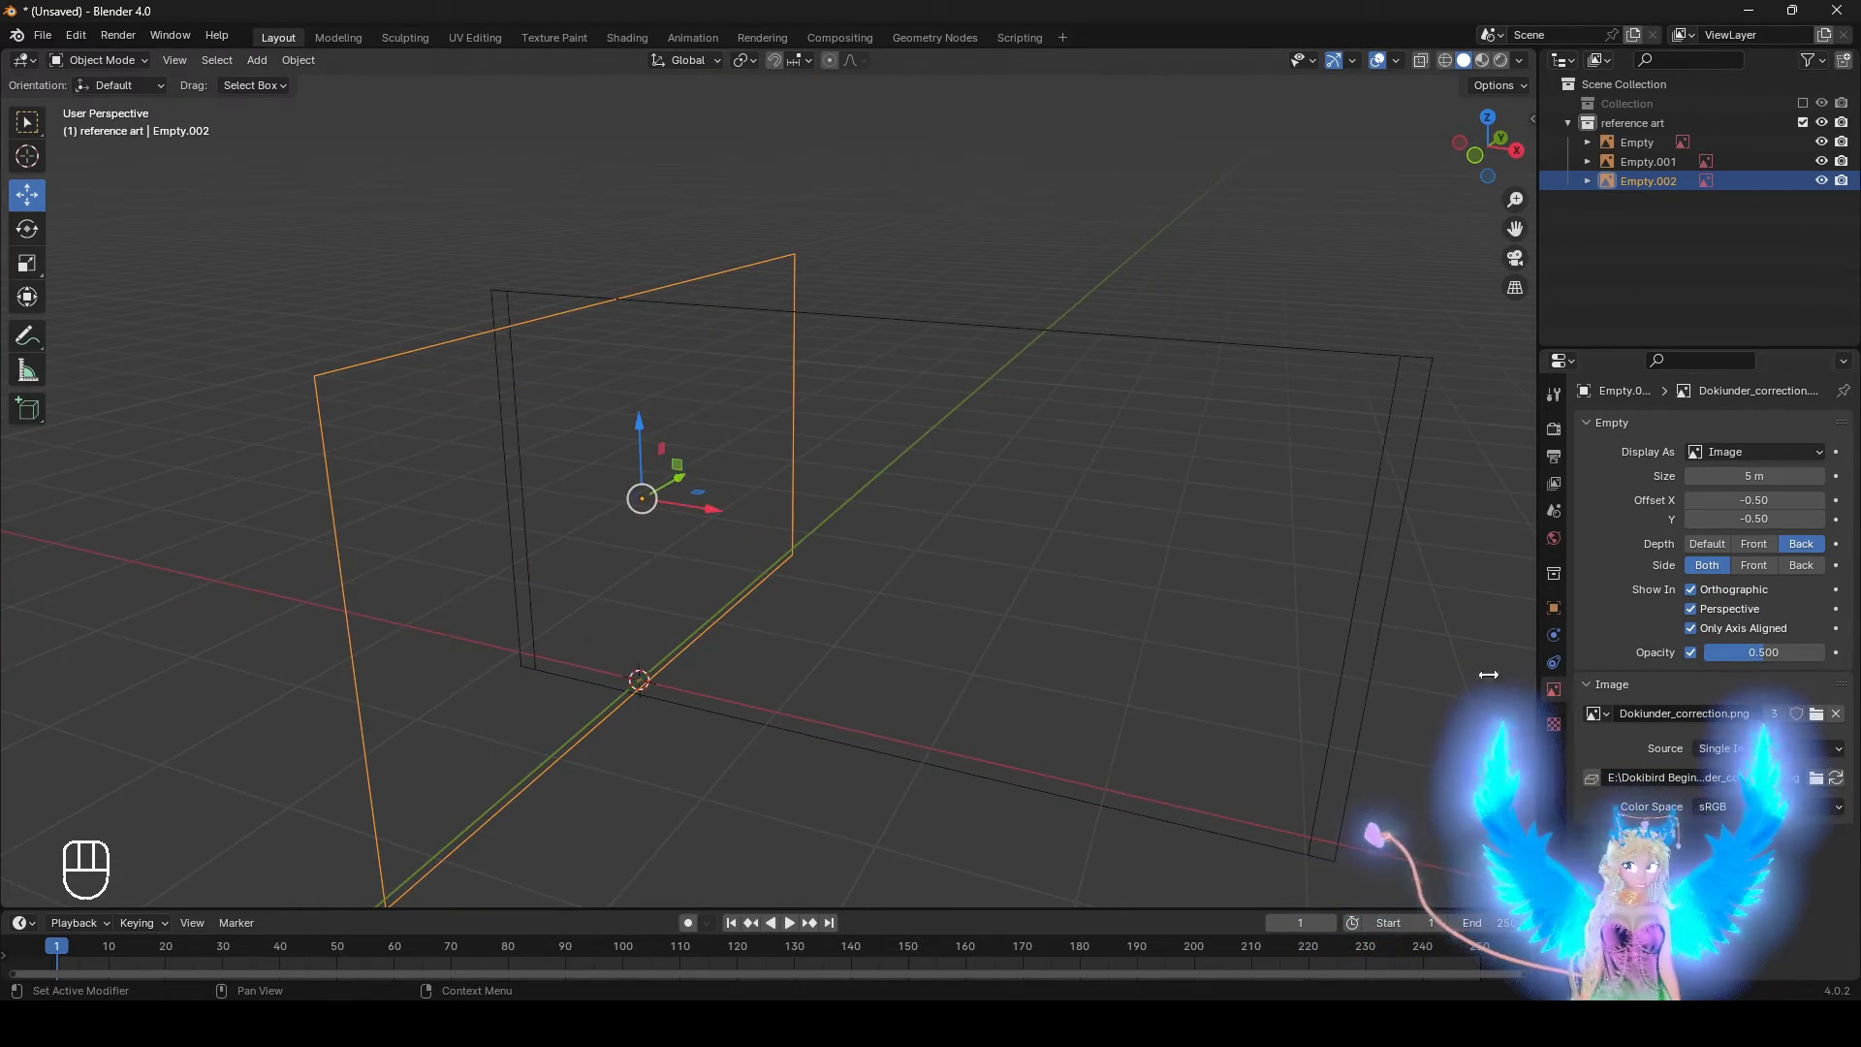
pyautogui.moveTo(1489, 674); pyautogui.dragTo(938, 618, button='middle')
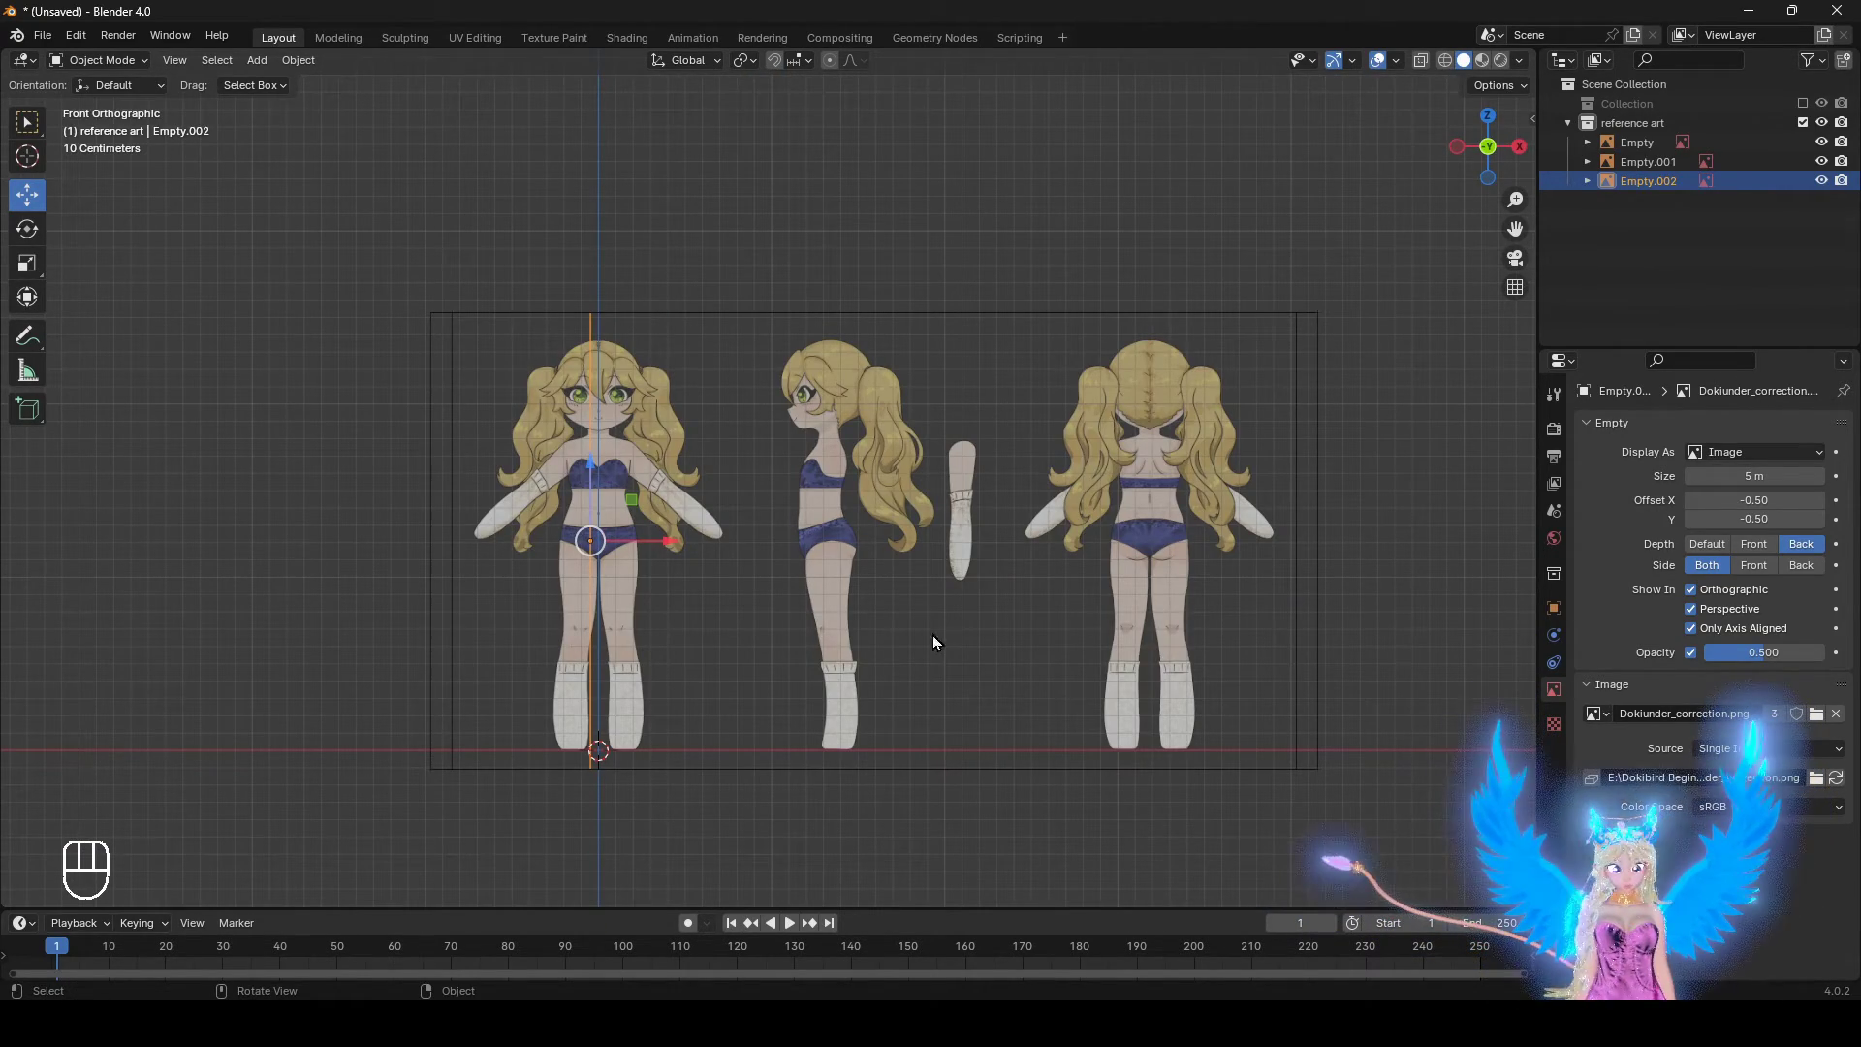
pyautogui.press('a')
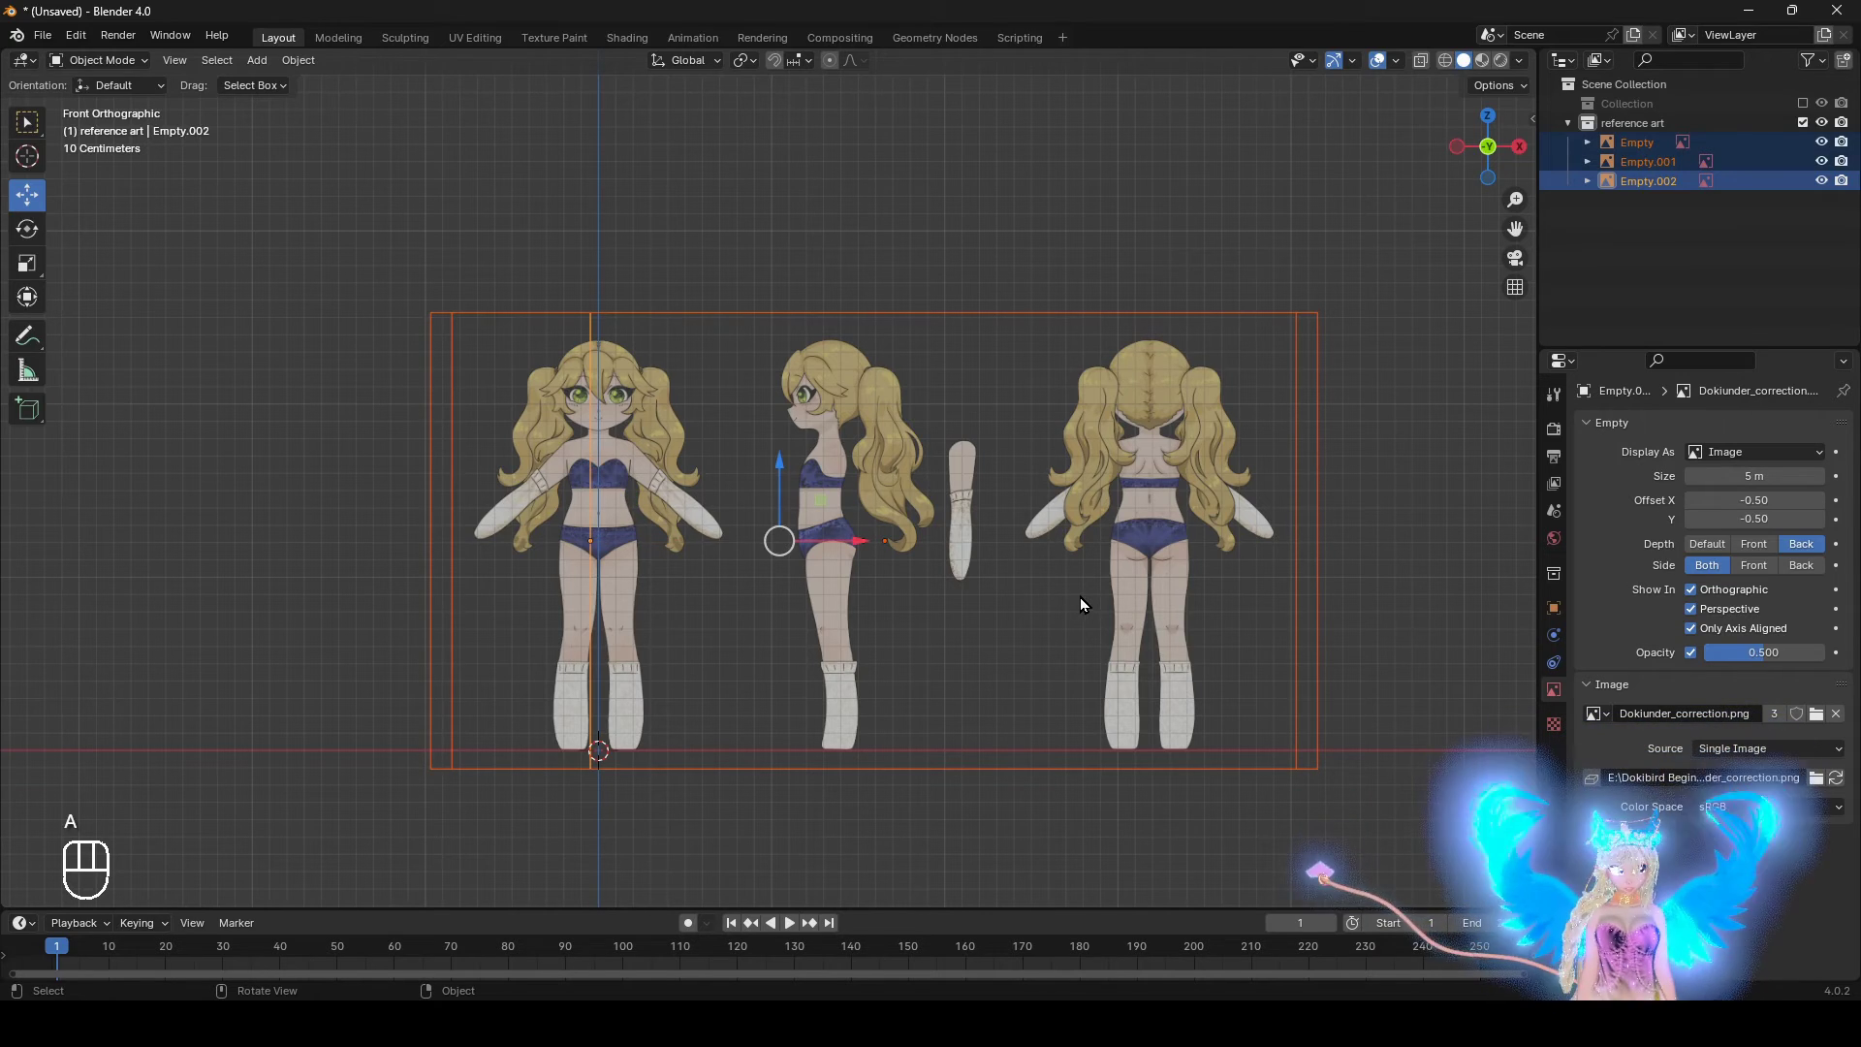
pyautogui.press('shift')
pyautogui.press('shift')
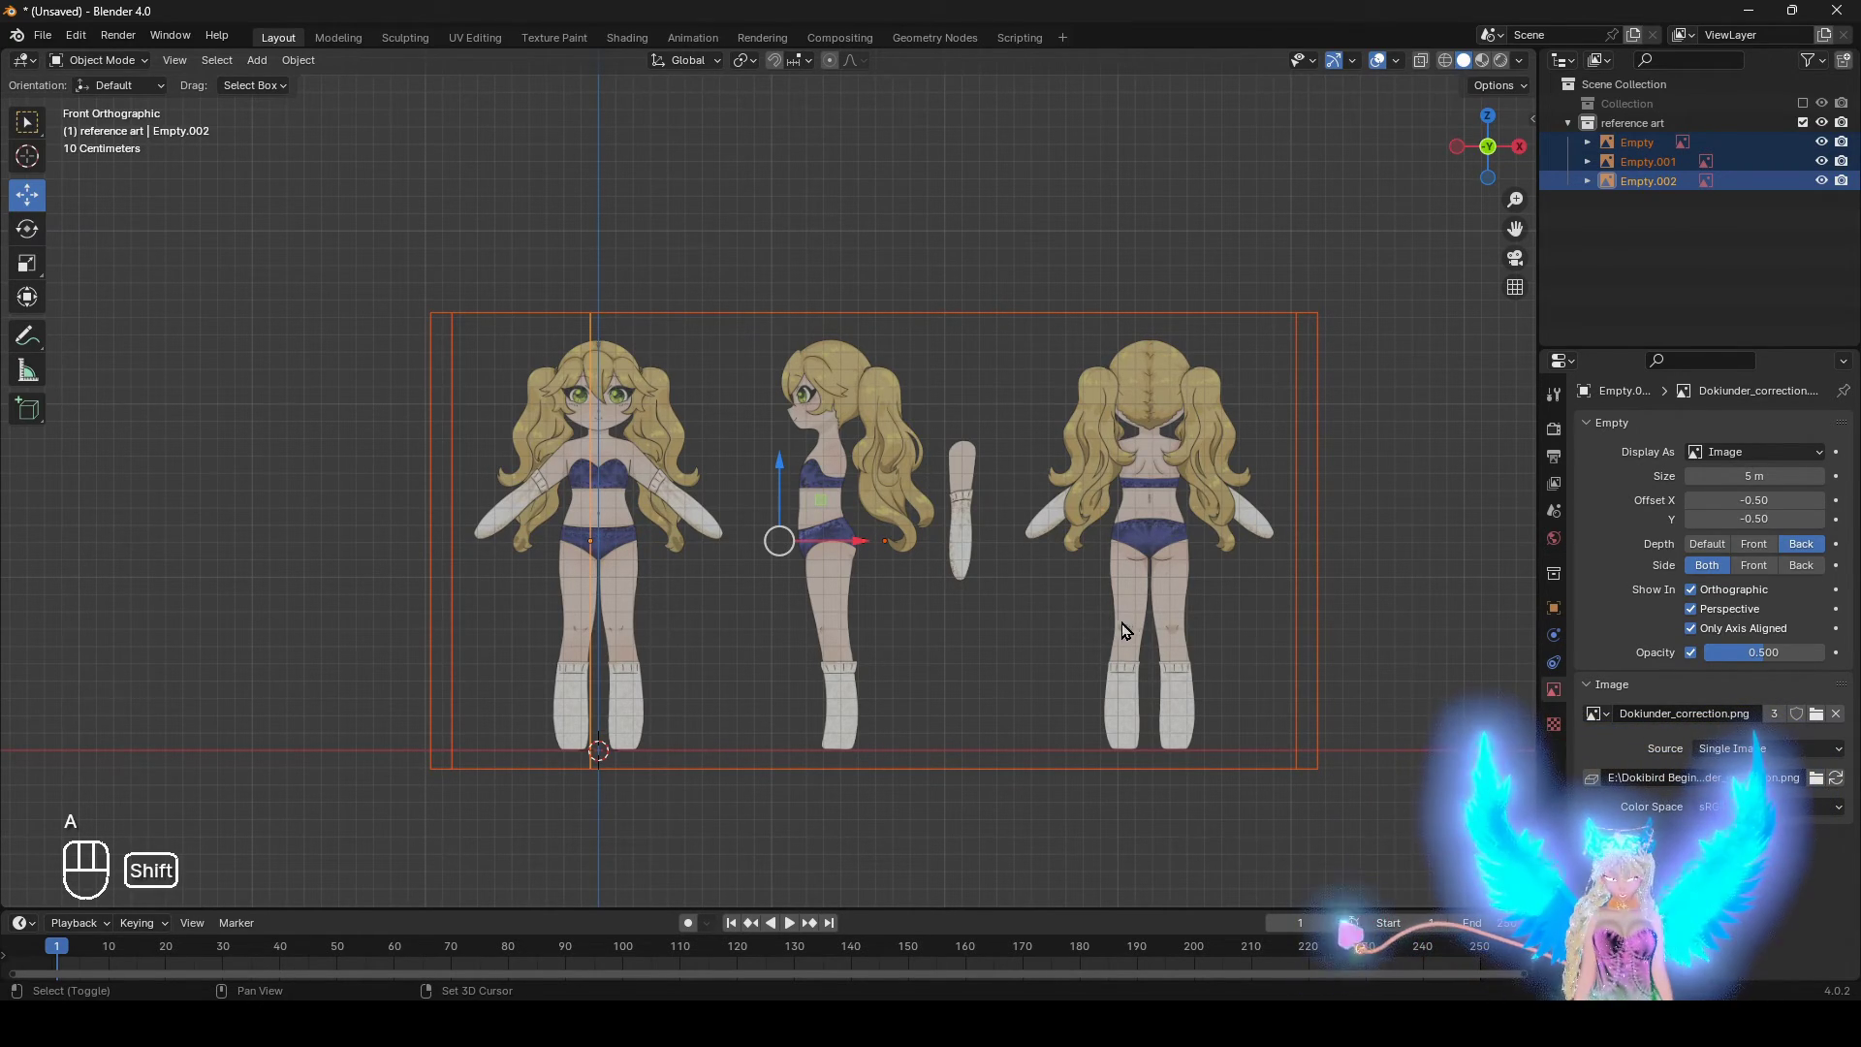
pyautogui.hotkey('shift', 'c')
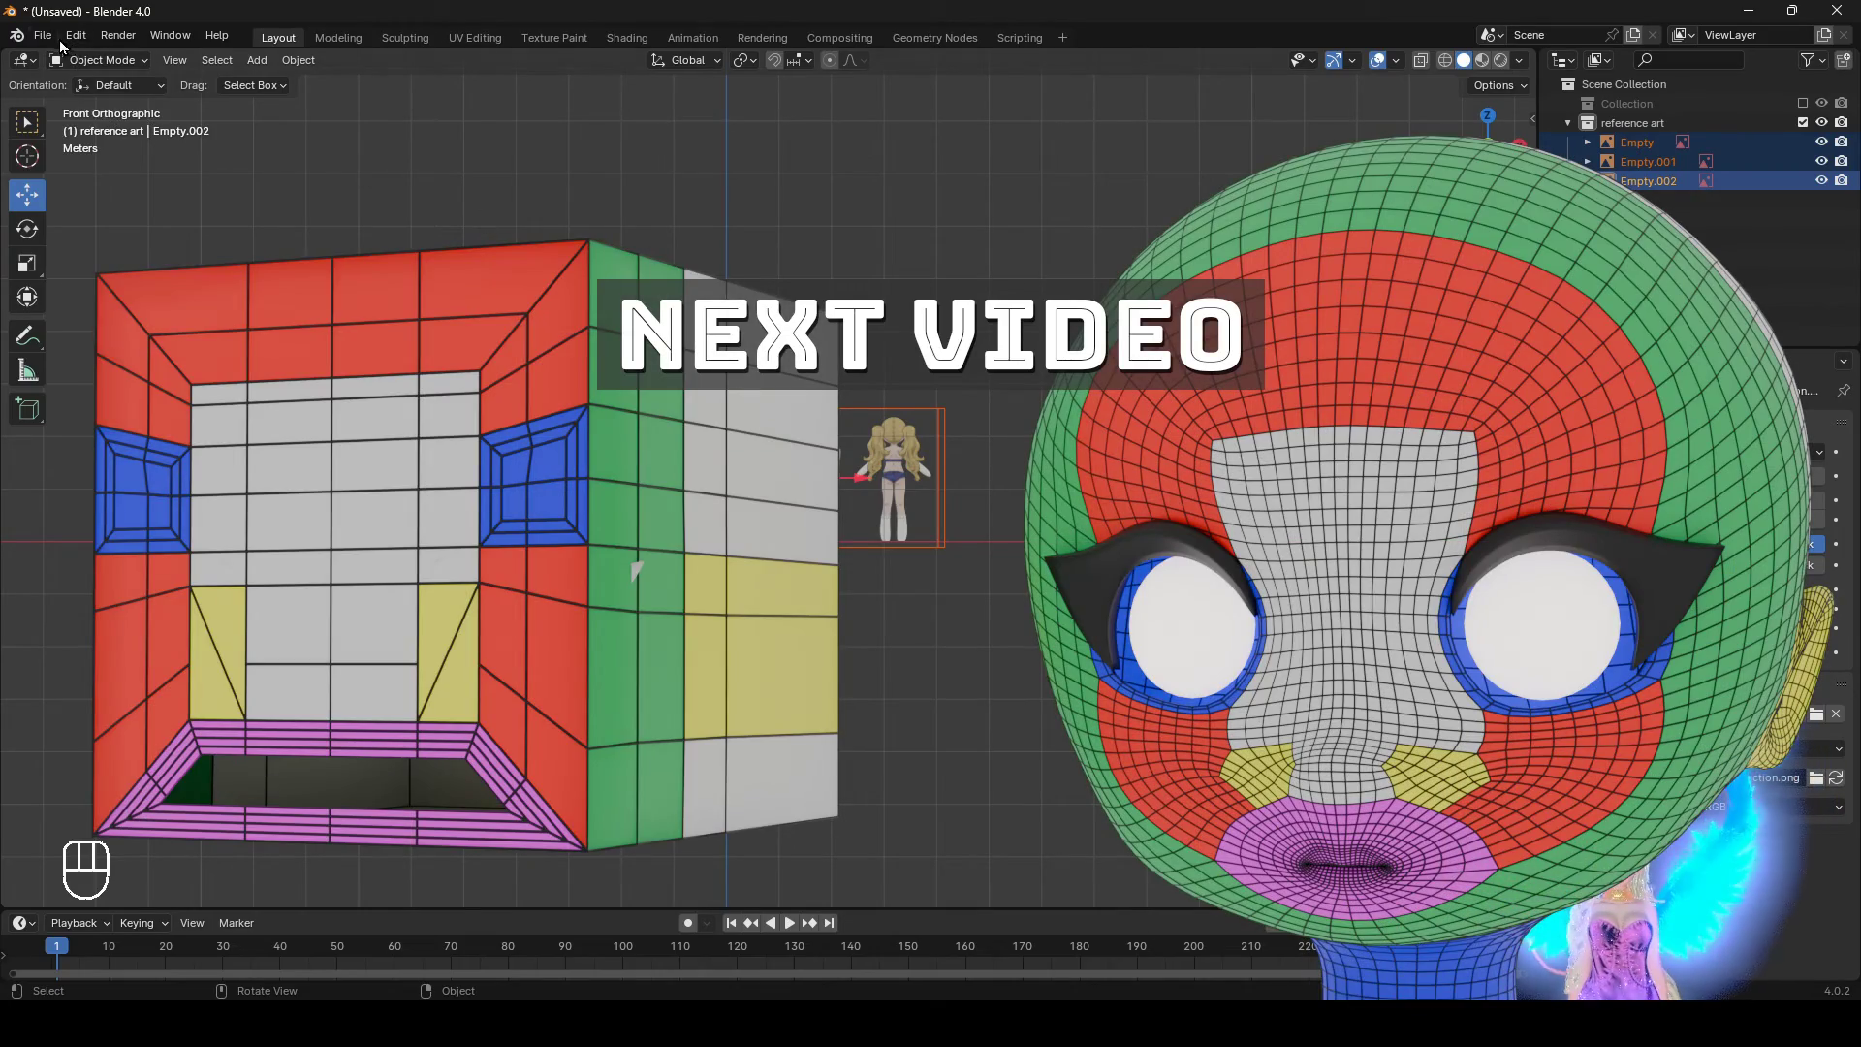
# Start saving the scene as a new file
pyautogui.click(45, 36)
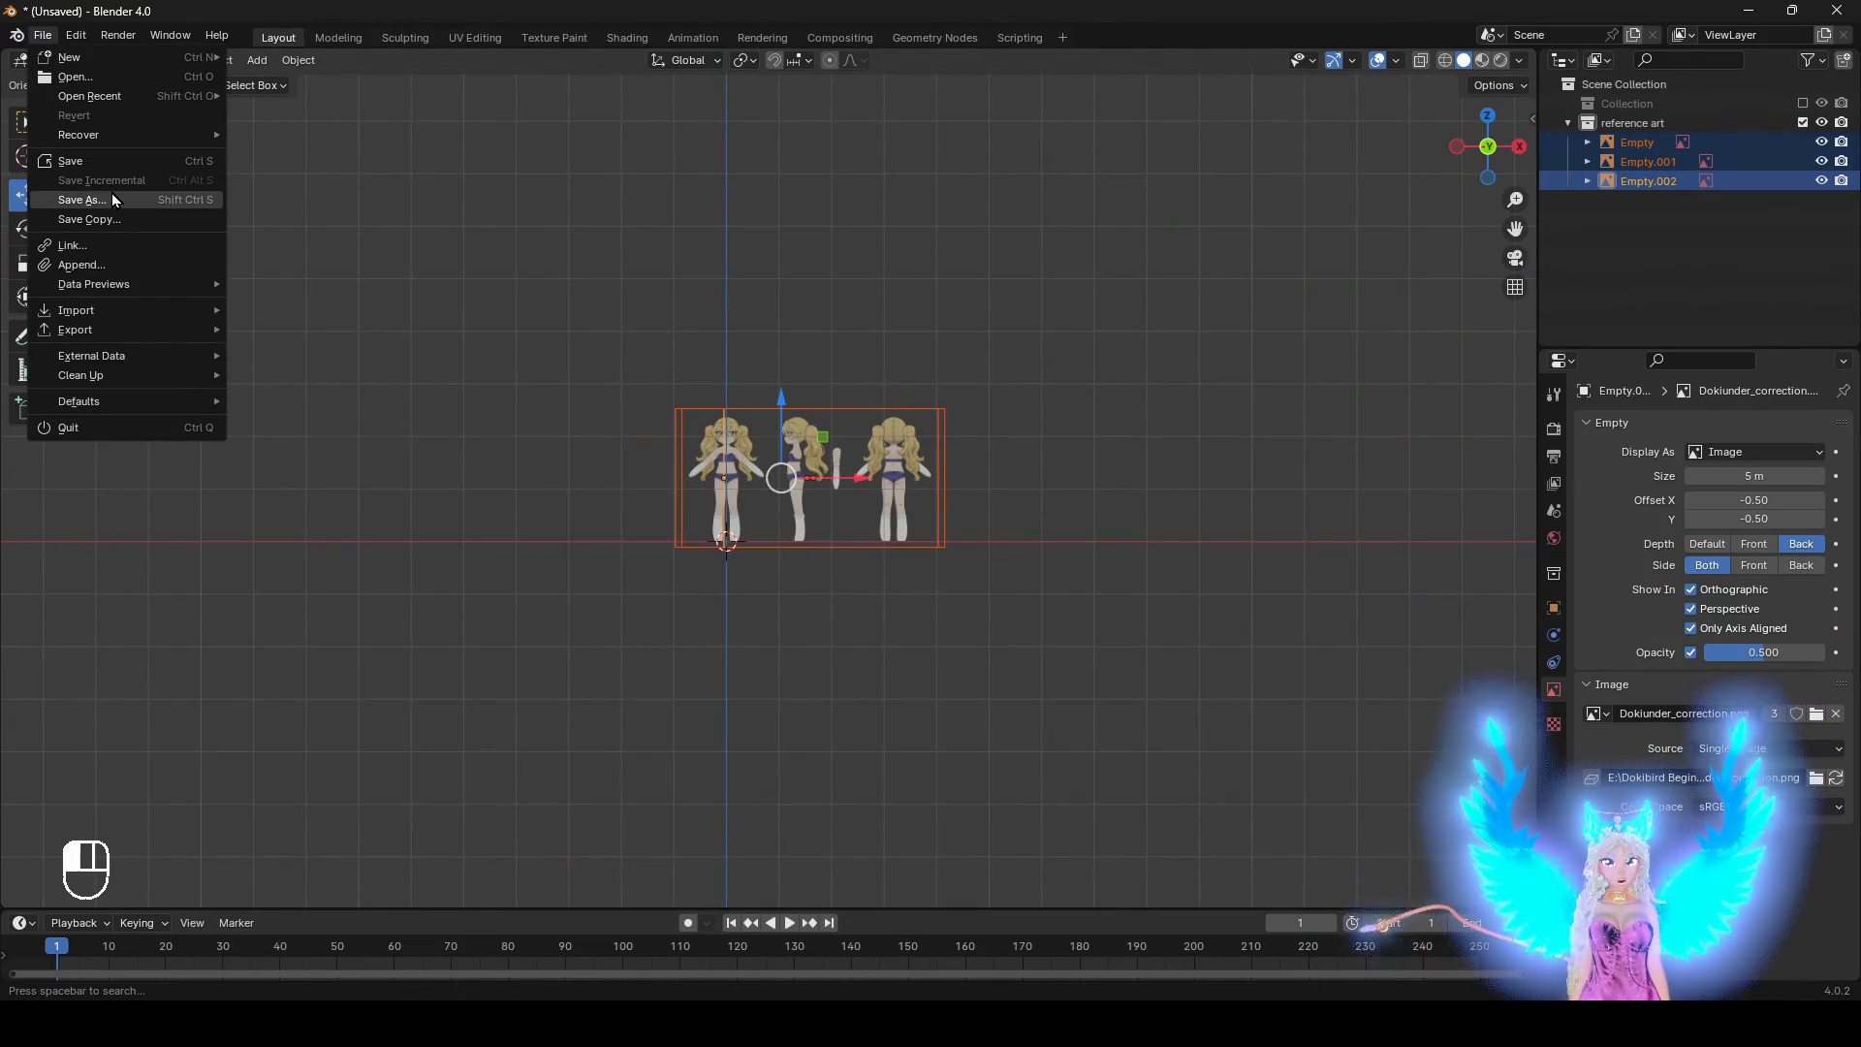